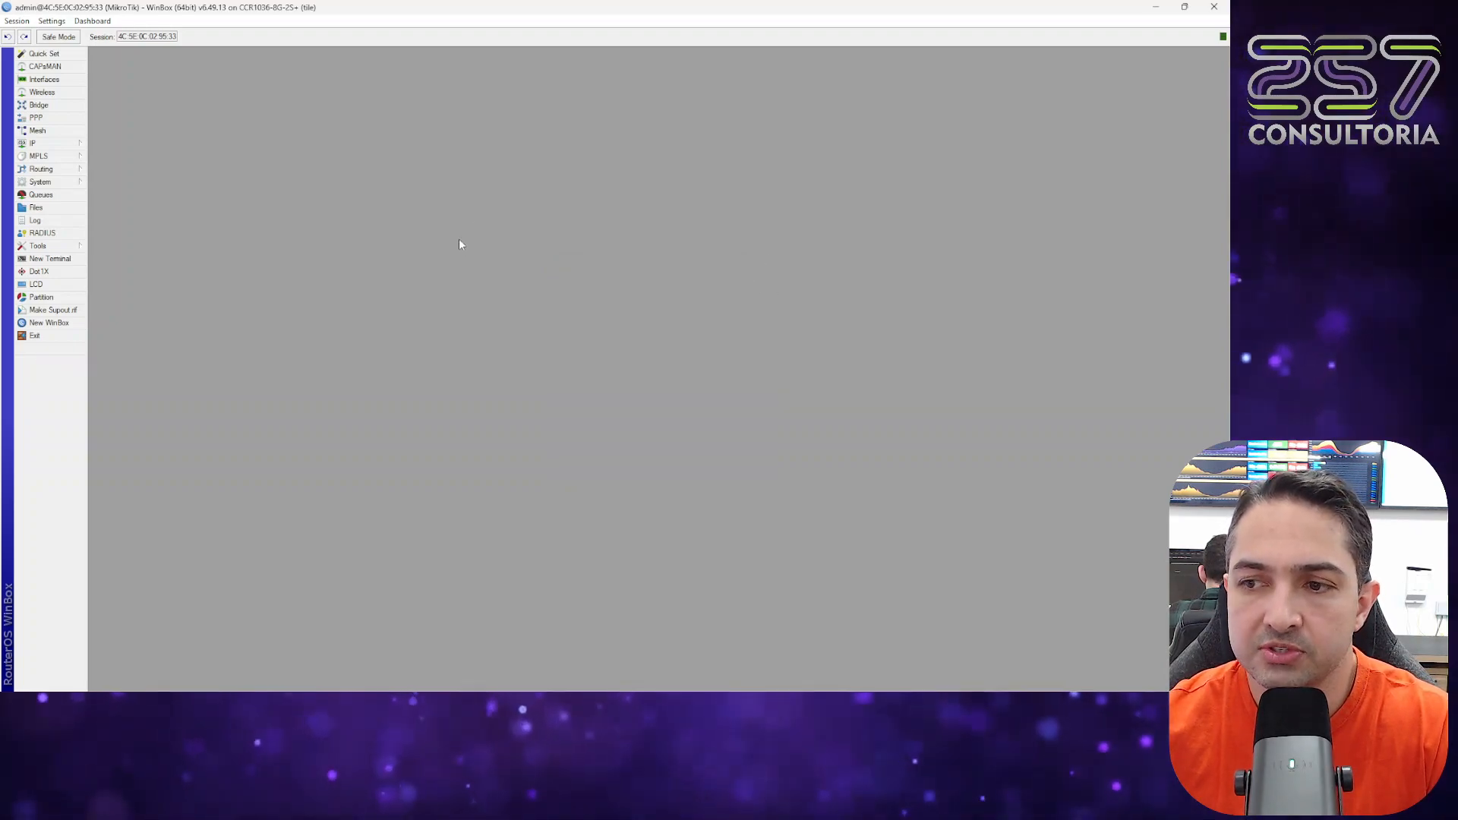
Step: Open the IP service list and examine the enabled services and their ports, including winbox, ftp, ssh and telnet
{"action": "left_click", "coordinate": [45, 142]}
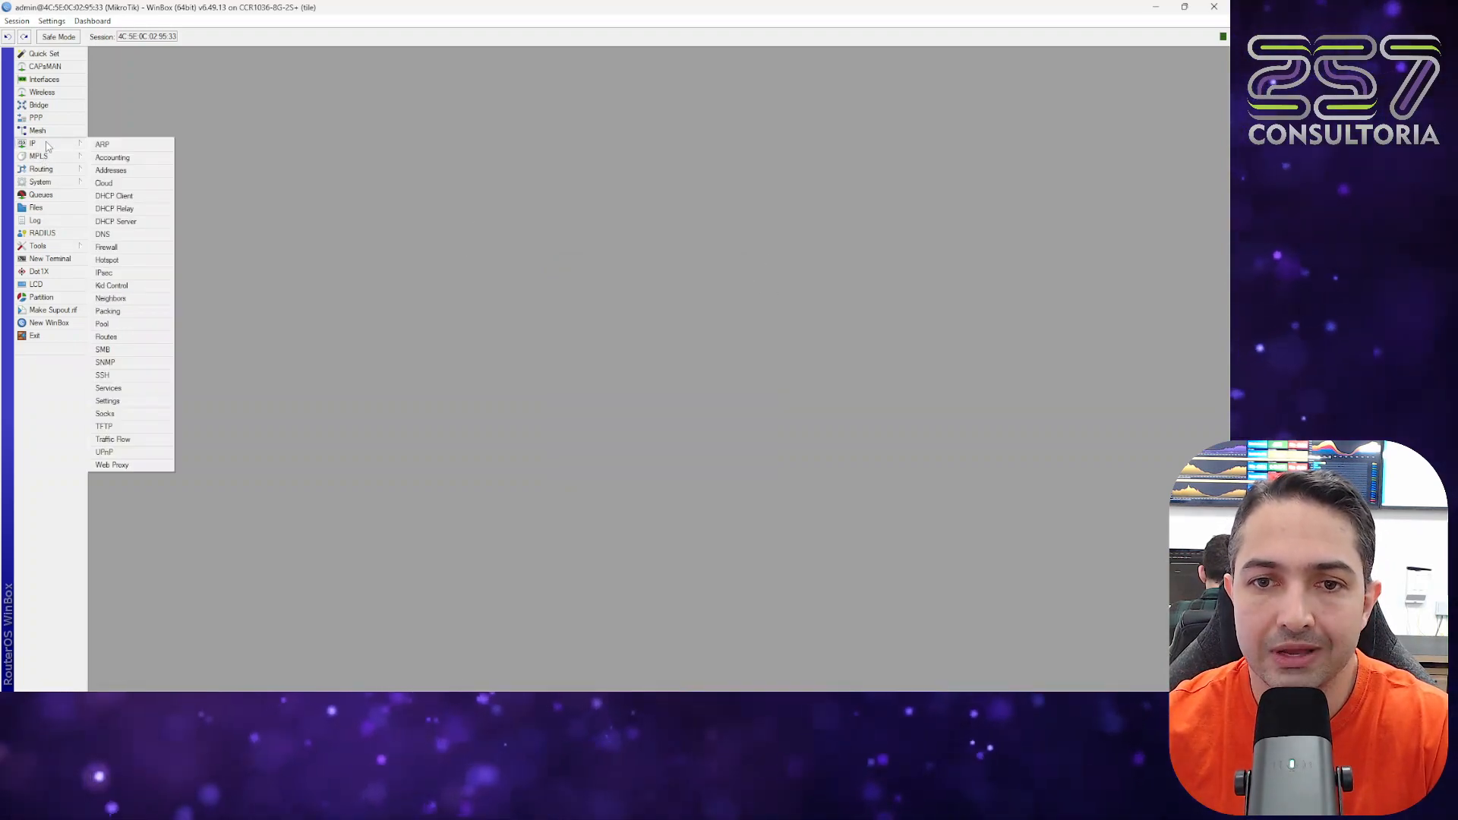
{"action": "left_click", "coordinate": [137, 390]}
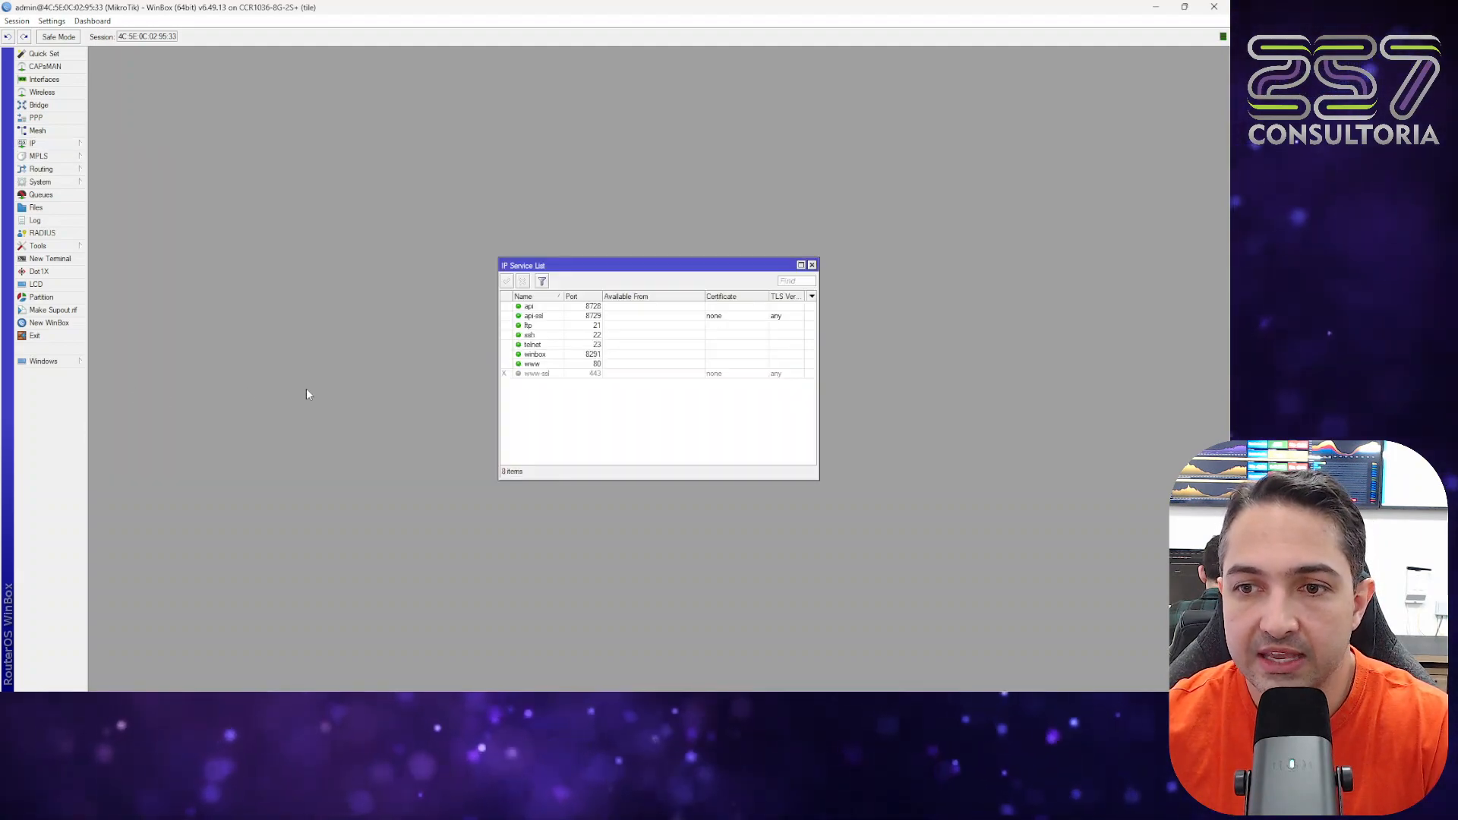
{"action": "left_click", "coordinate": [555, 366]}
{"action": "left_click", "coordinate": [562, 373]}
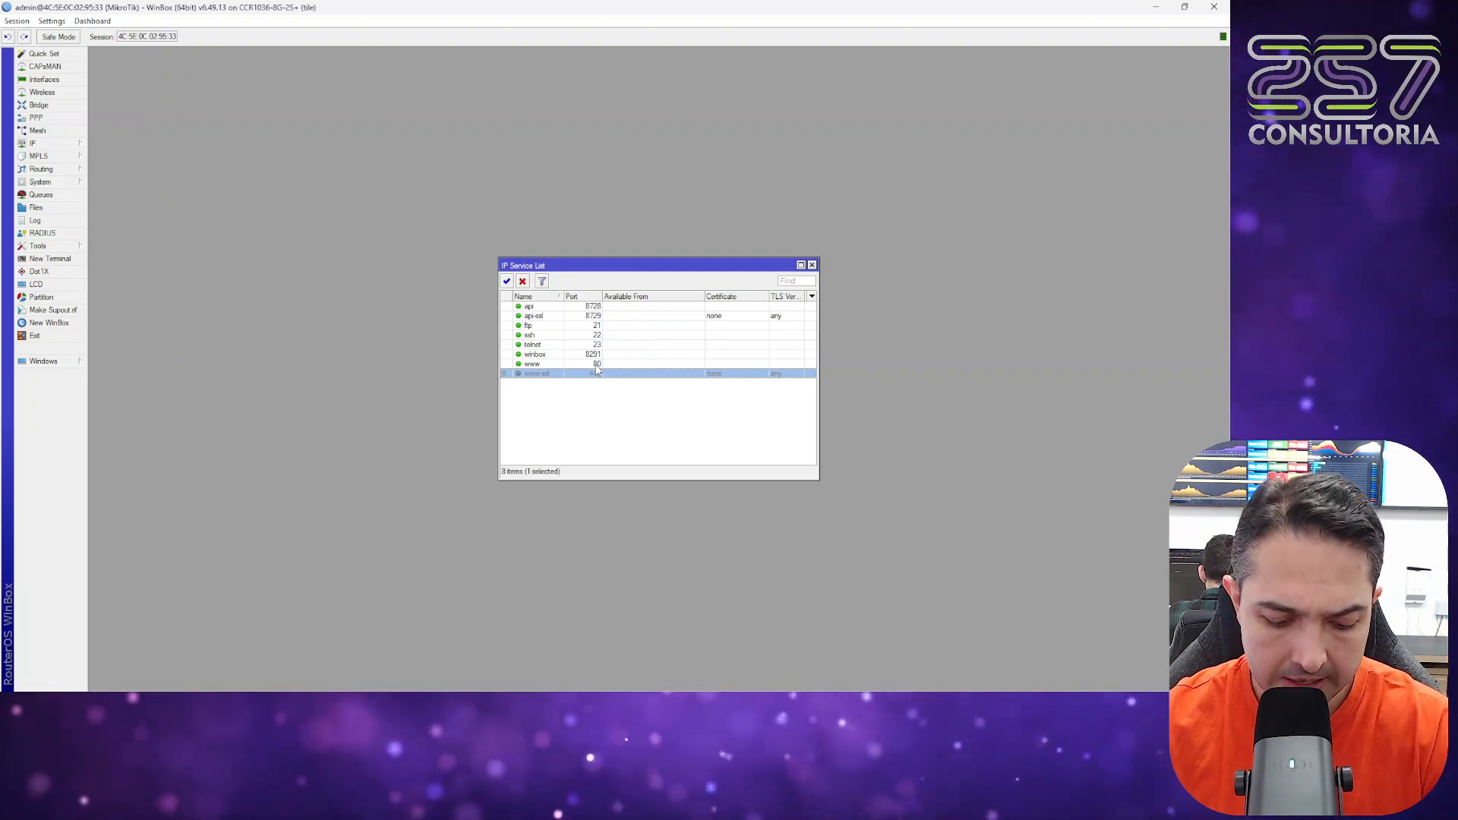
{"action": "left_click", "coordinate": [603, 355]}
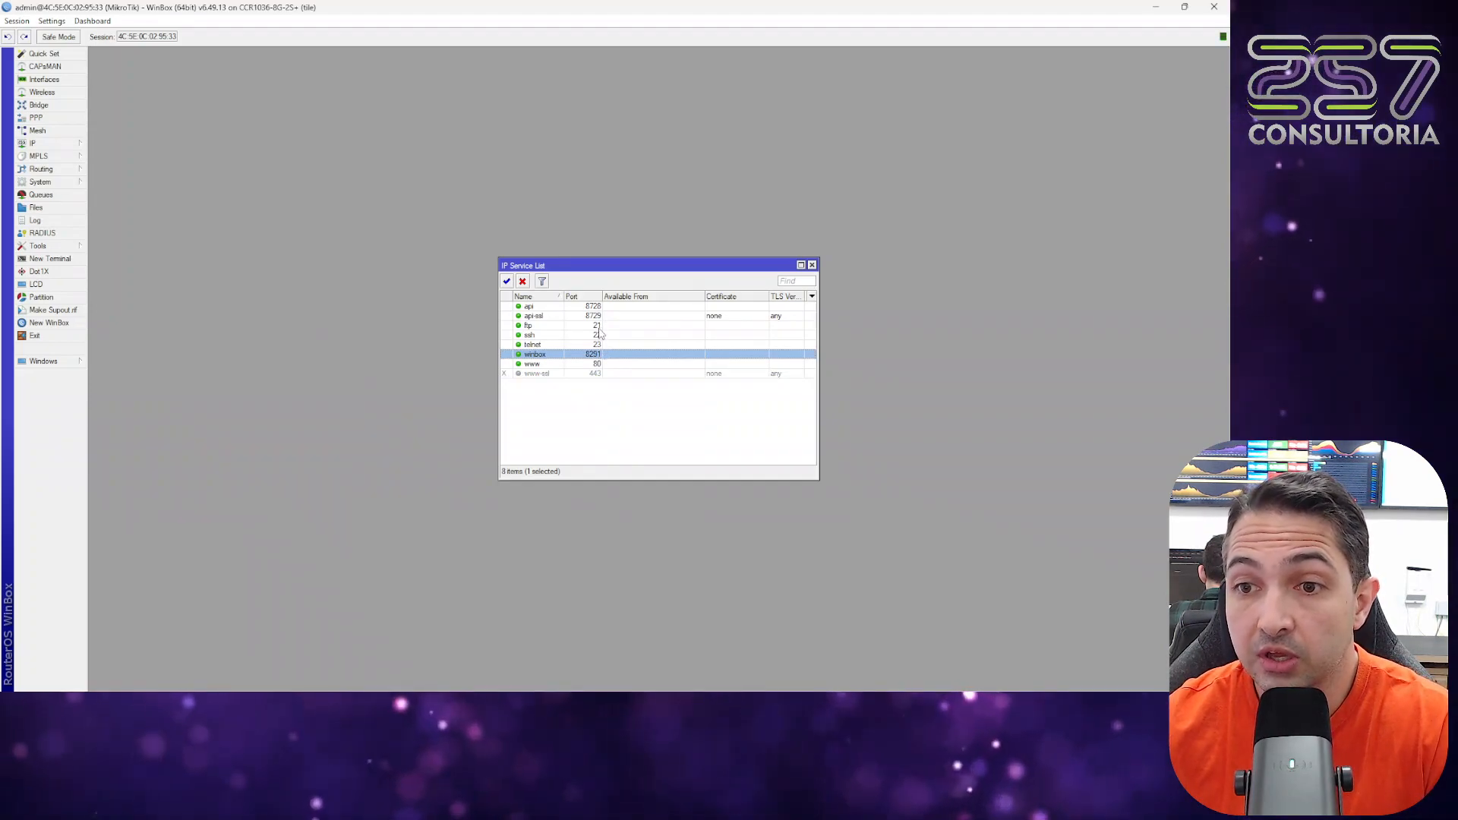
{"action": "left_click", "coordinate": [598, 325]}
{"action": "left_click", "coordinate": [602, 335]}
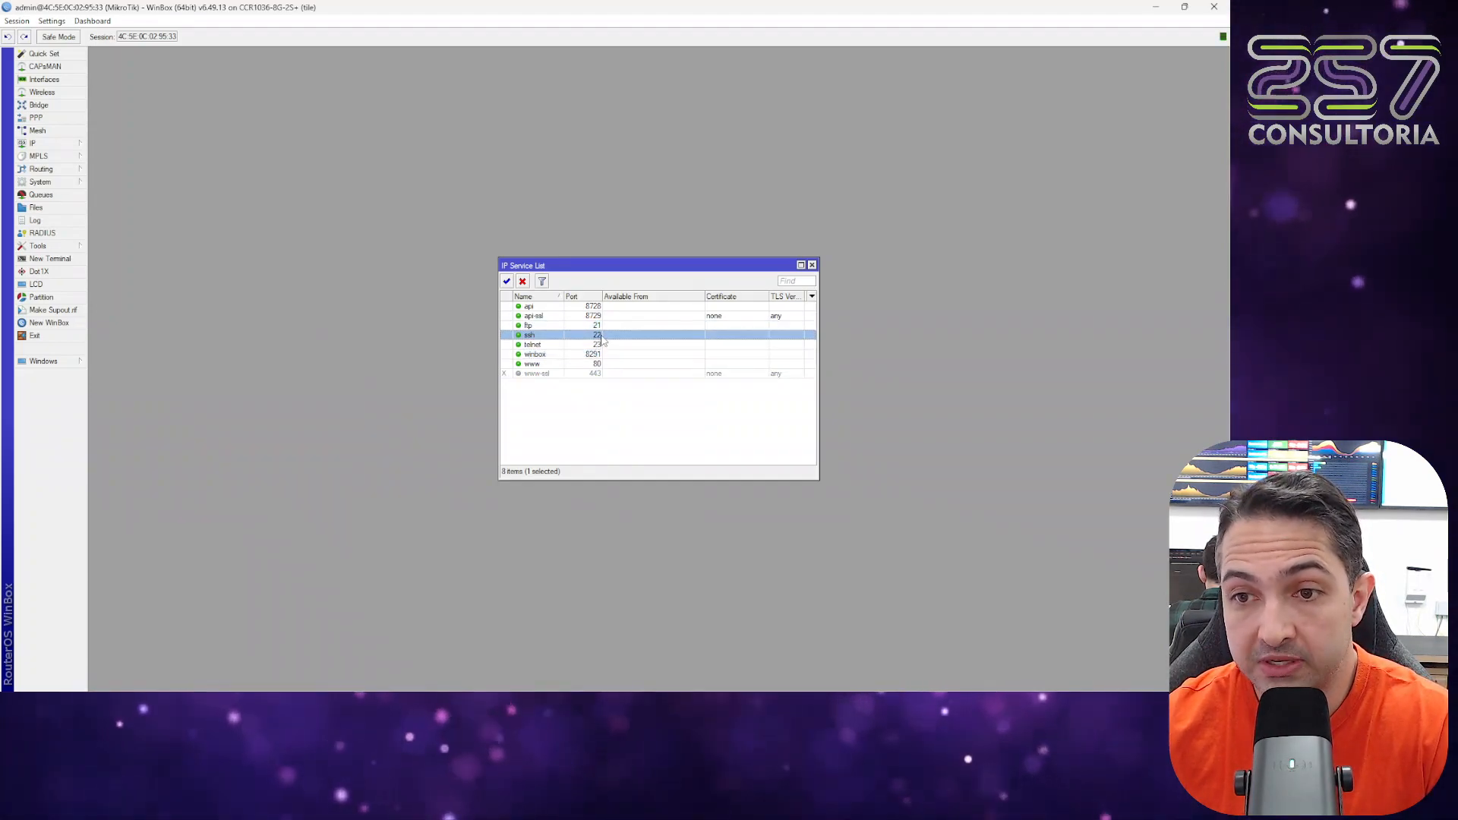
{"action": "left_click", "coordinate": [604, 346]}
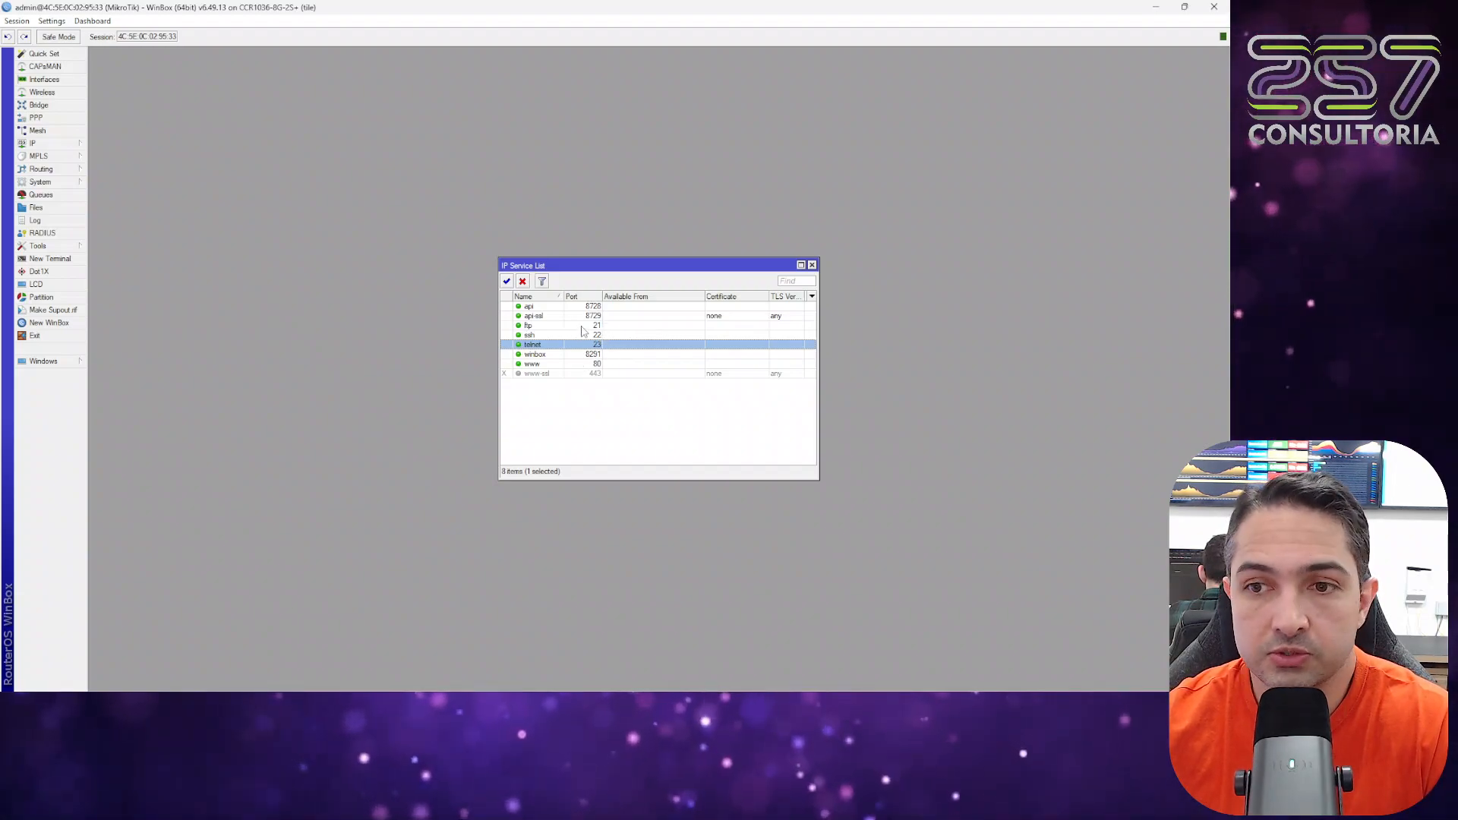
{"action": "double_click", "coordinate": [597, 356]}
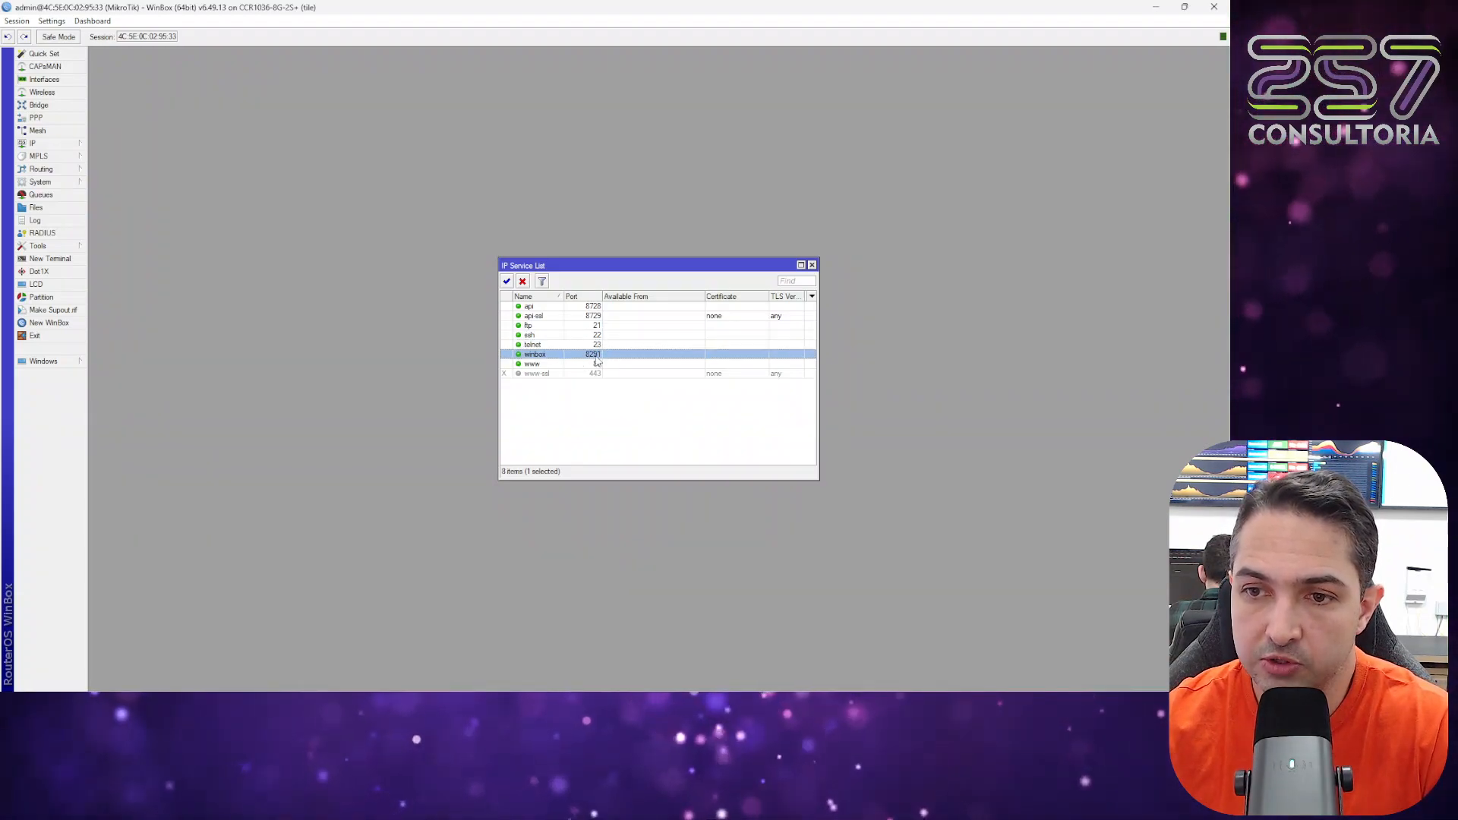
{"action": "left_click", "coordinate": [651, 372]}
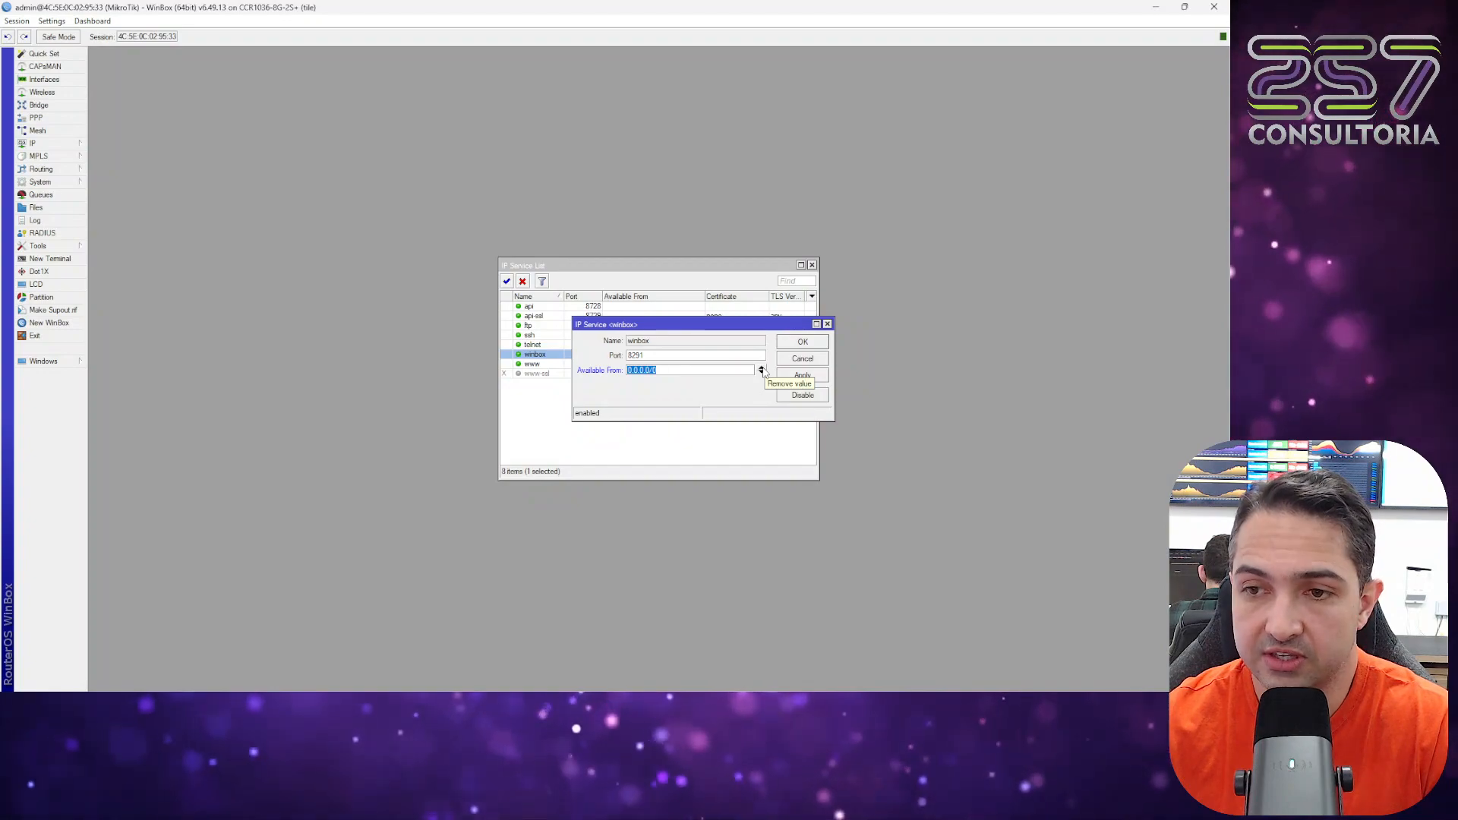
{"action": "left_click", "coordinate": [762, 372]}
{"action": "left_click", "coordinate": [667, 356]}
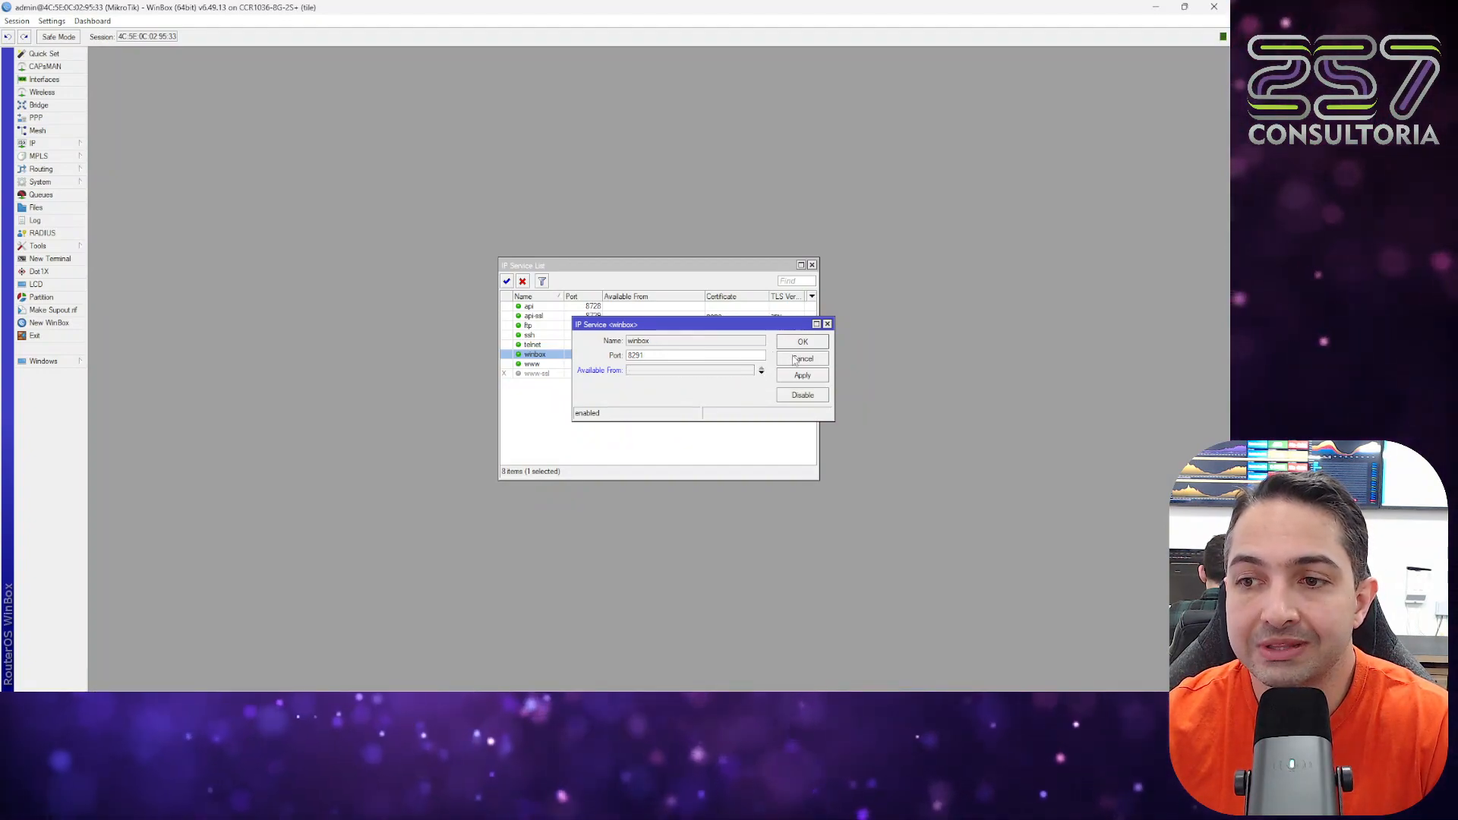
{"action": "left_click", "coordinate": [796, 361]}
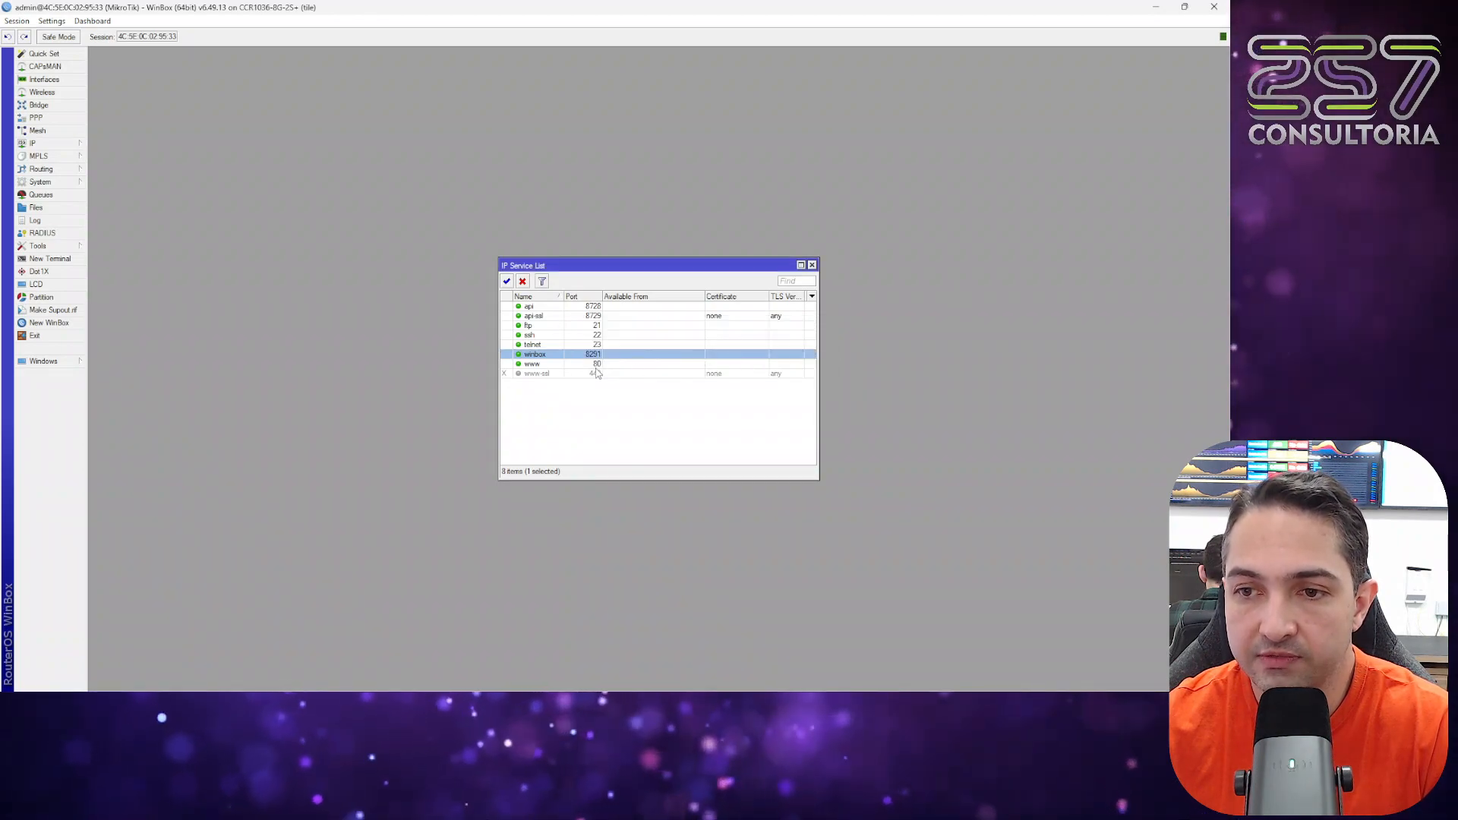
Step: Disable the api, api-ssl, ftp, ssh, telnet and www services in the IP service list
{"action": "left_click", "coordinate": [578, 344]}
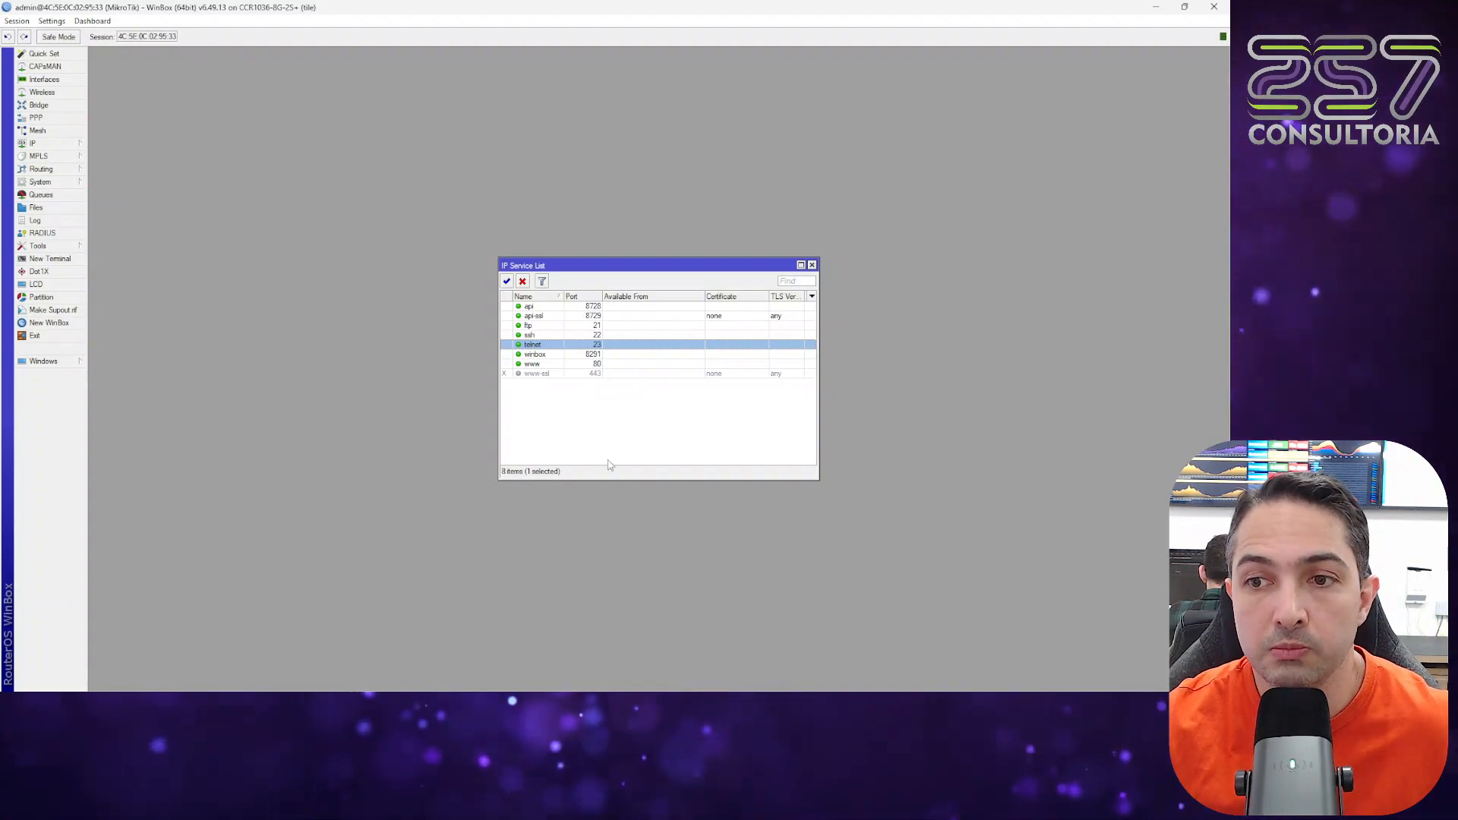
{"action": "left_click", "coordinate": [567, 308], "text": "shift"}
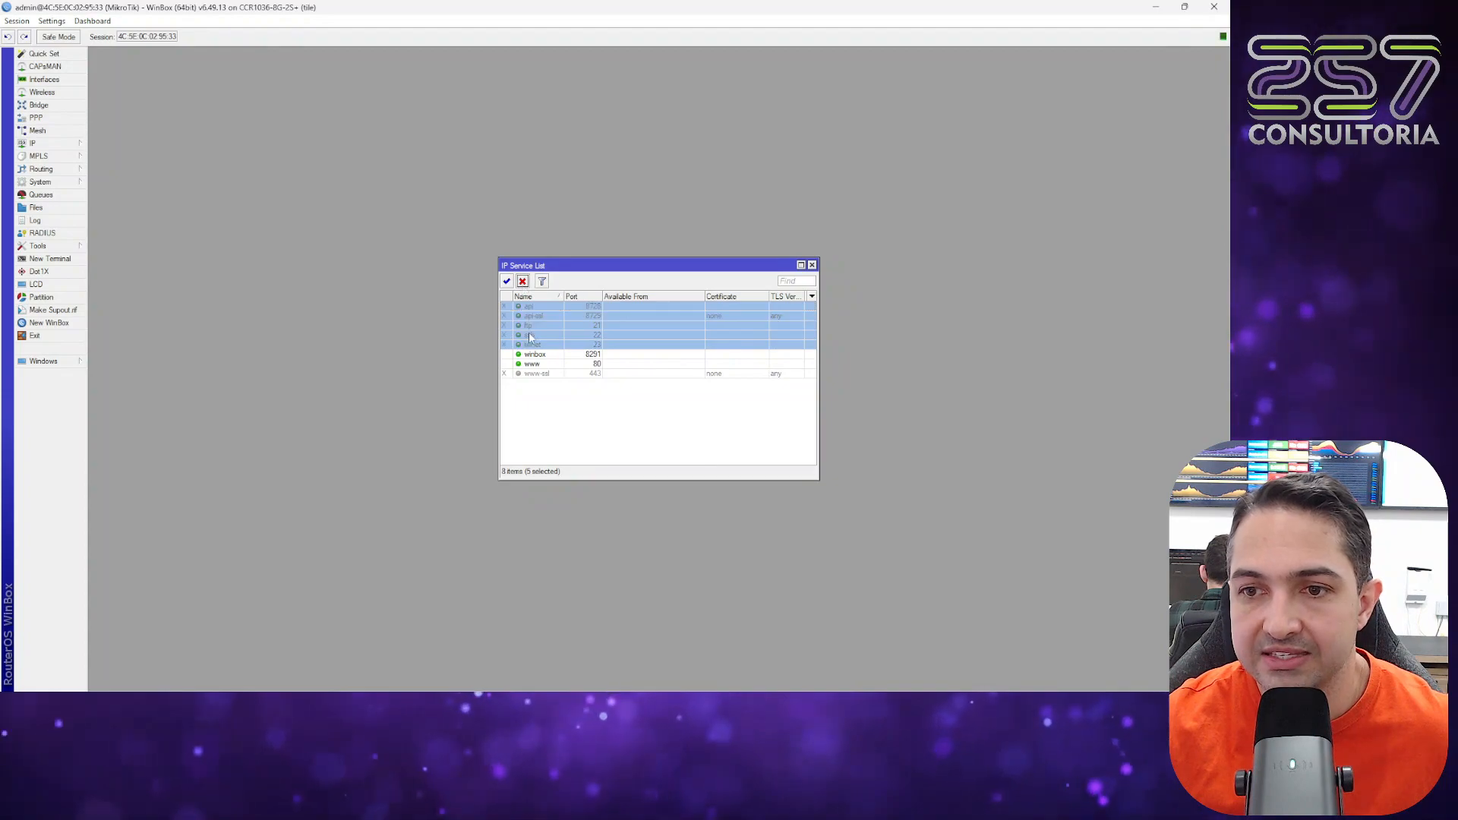
{"action": "left_click", "coordinate": [544, 365]}
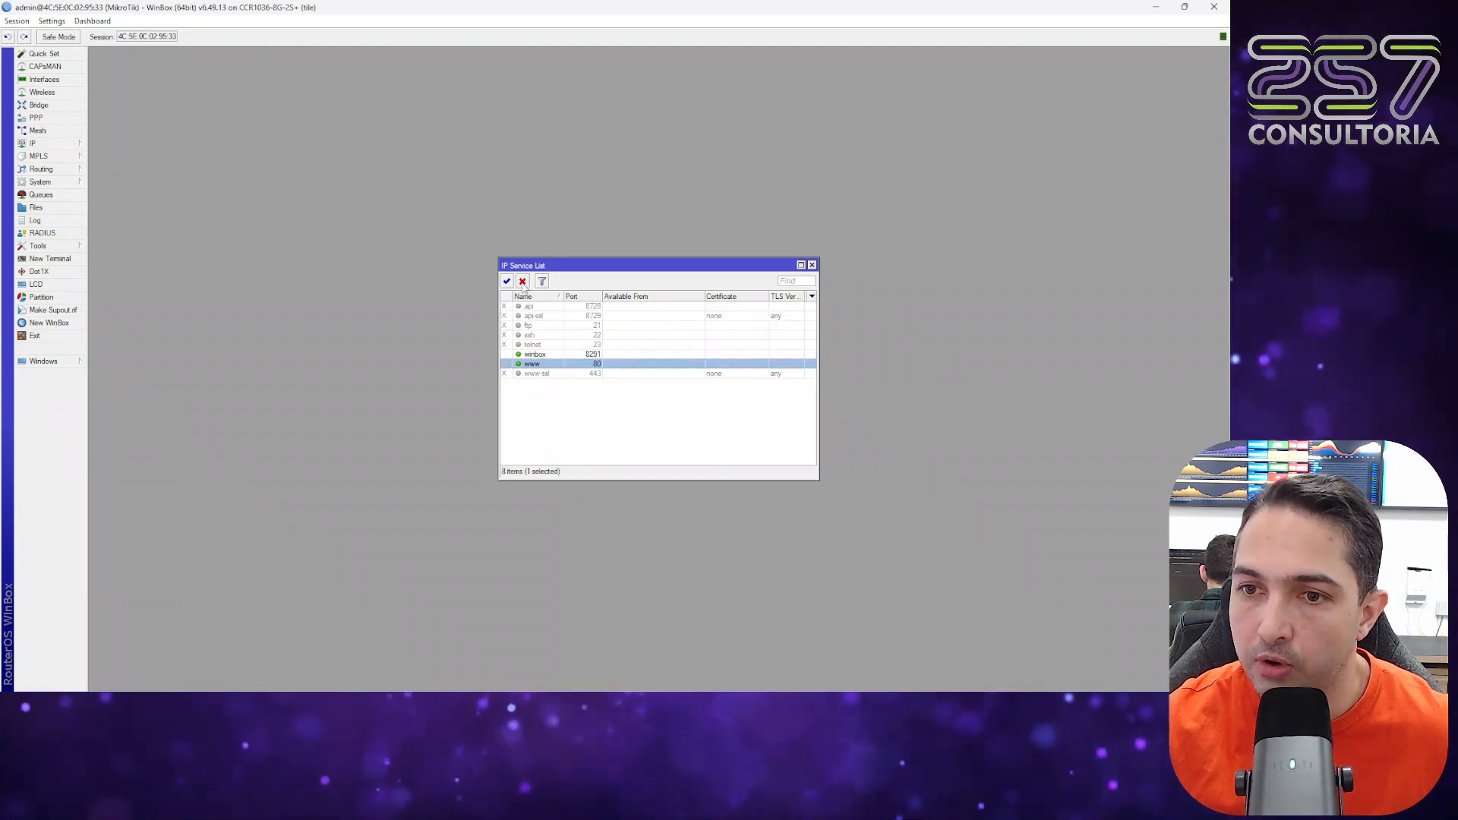
{"action": "left_click", "coordinate": [523, 281]}
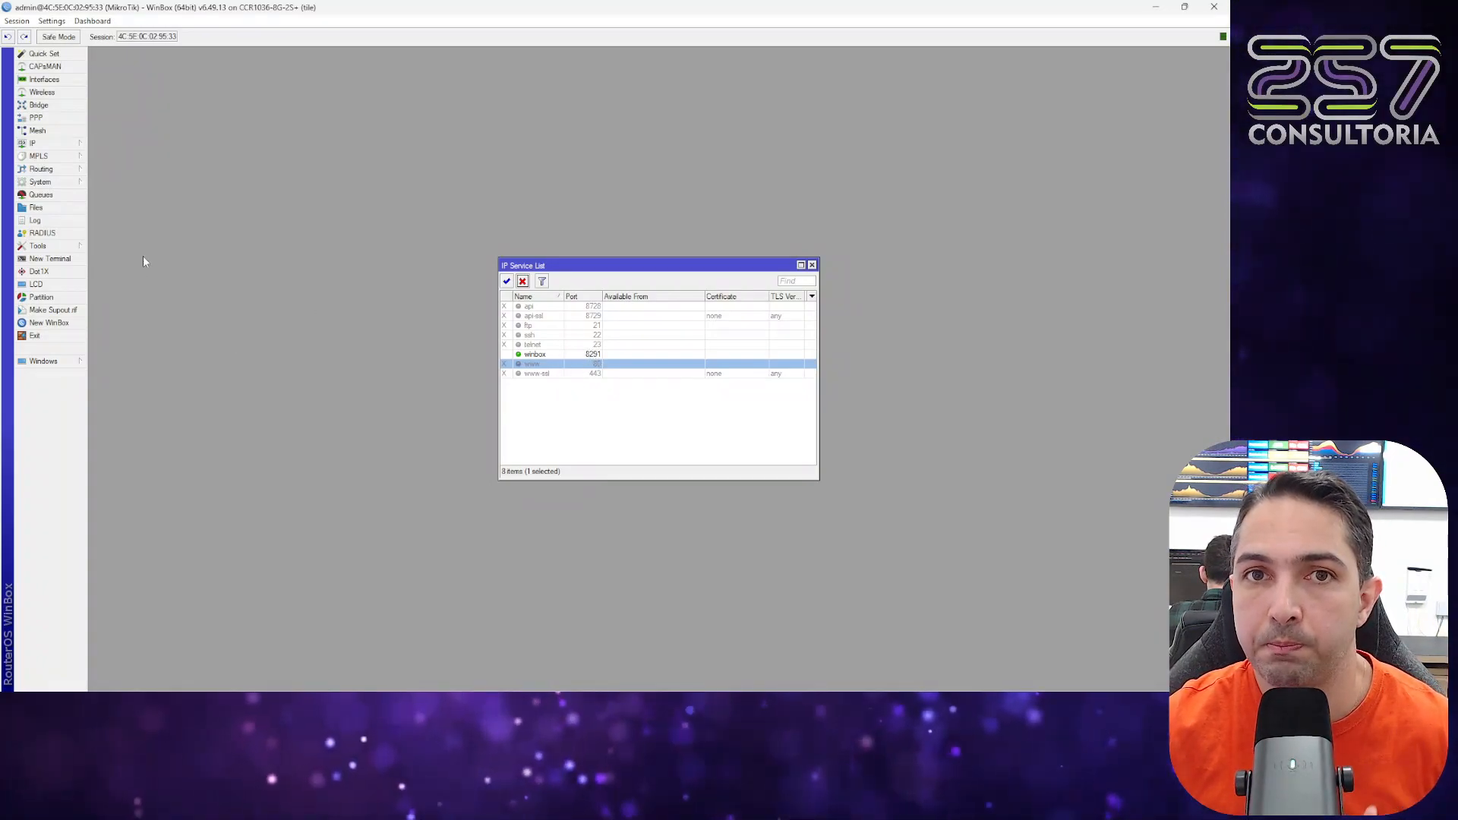
Step: Set the winbox service's port to 8292 and save the change
{"action": "double_click", "coordinate": [592, 355]}
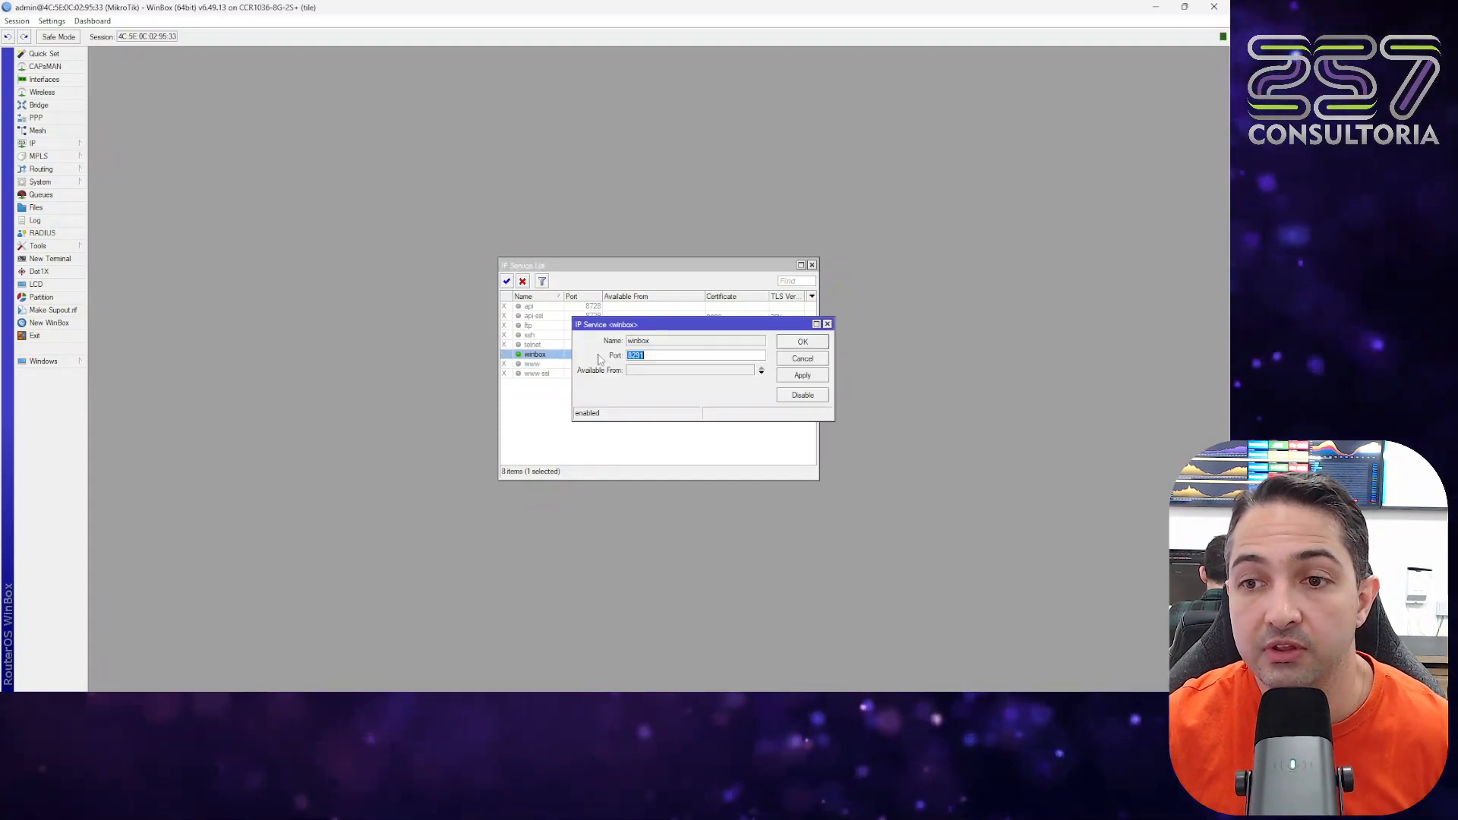
{"action": "type", "text": "8292"}
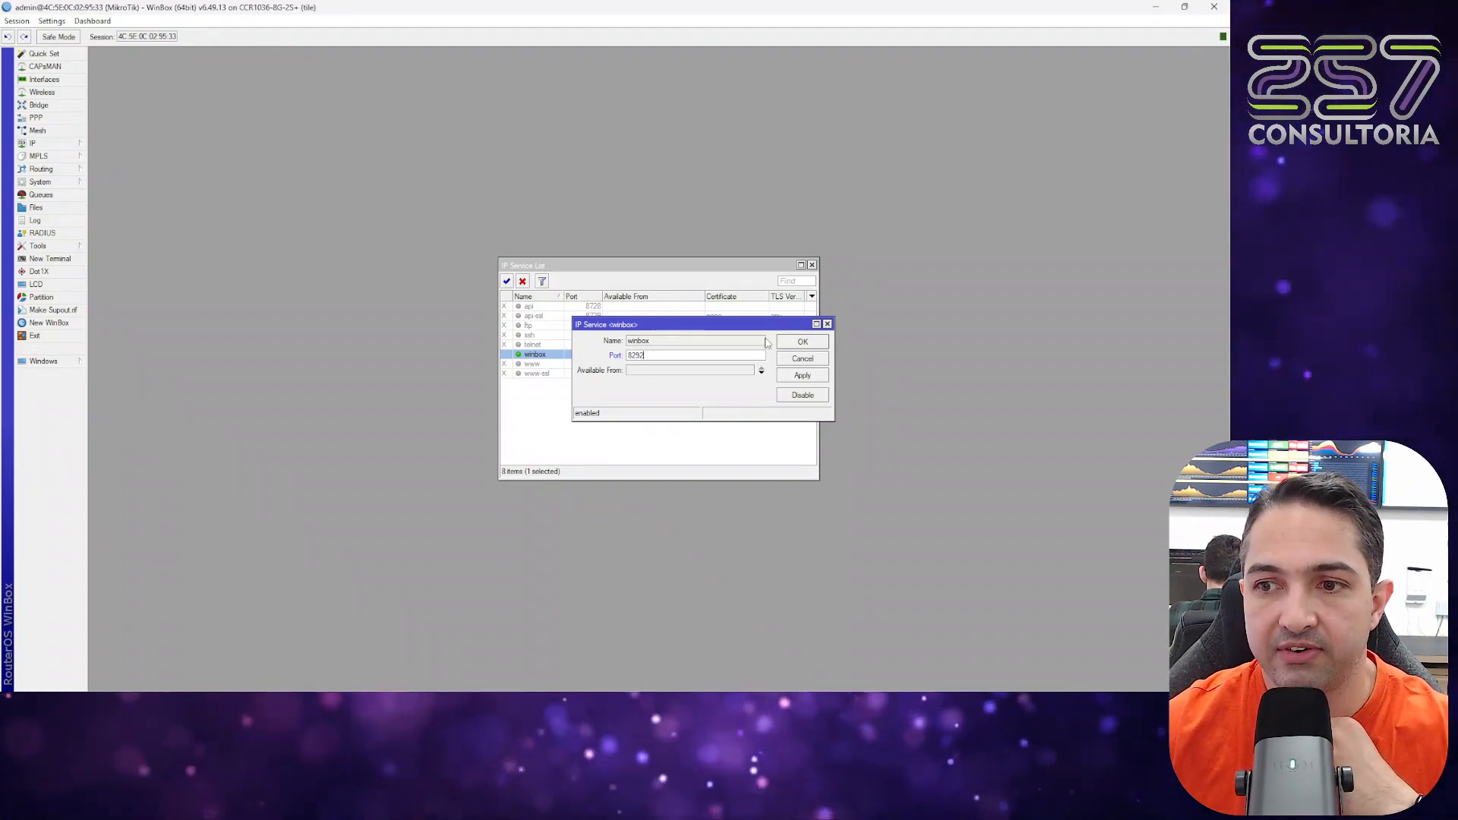
{"action": "left_click", "coordinate": [803, 343]}
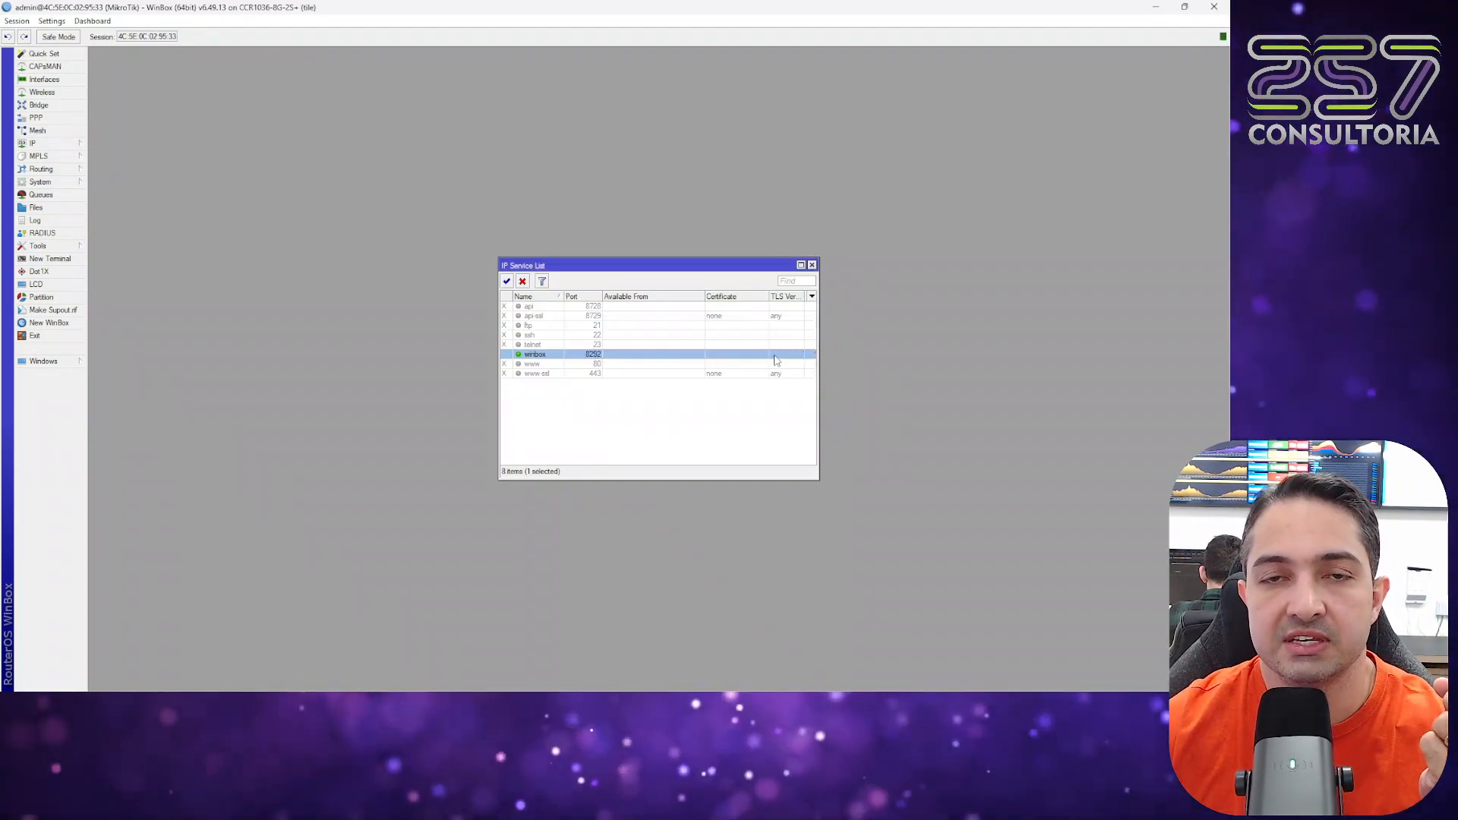
Step: Close the router session, reconnect to the CCR1036-8G-2S+ neighbor with the admin login, and check the winbox service's port
{"action": "left_click", "coordinate": [1216, 8]}
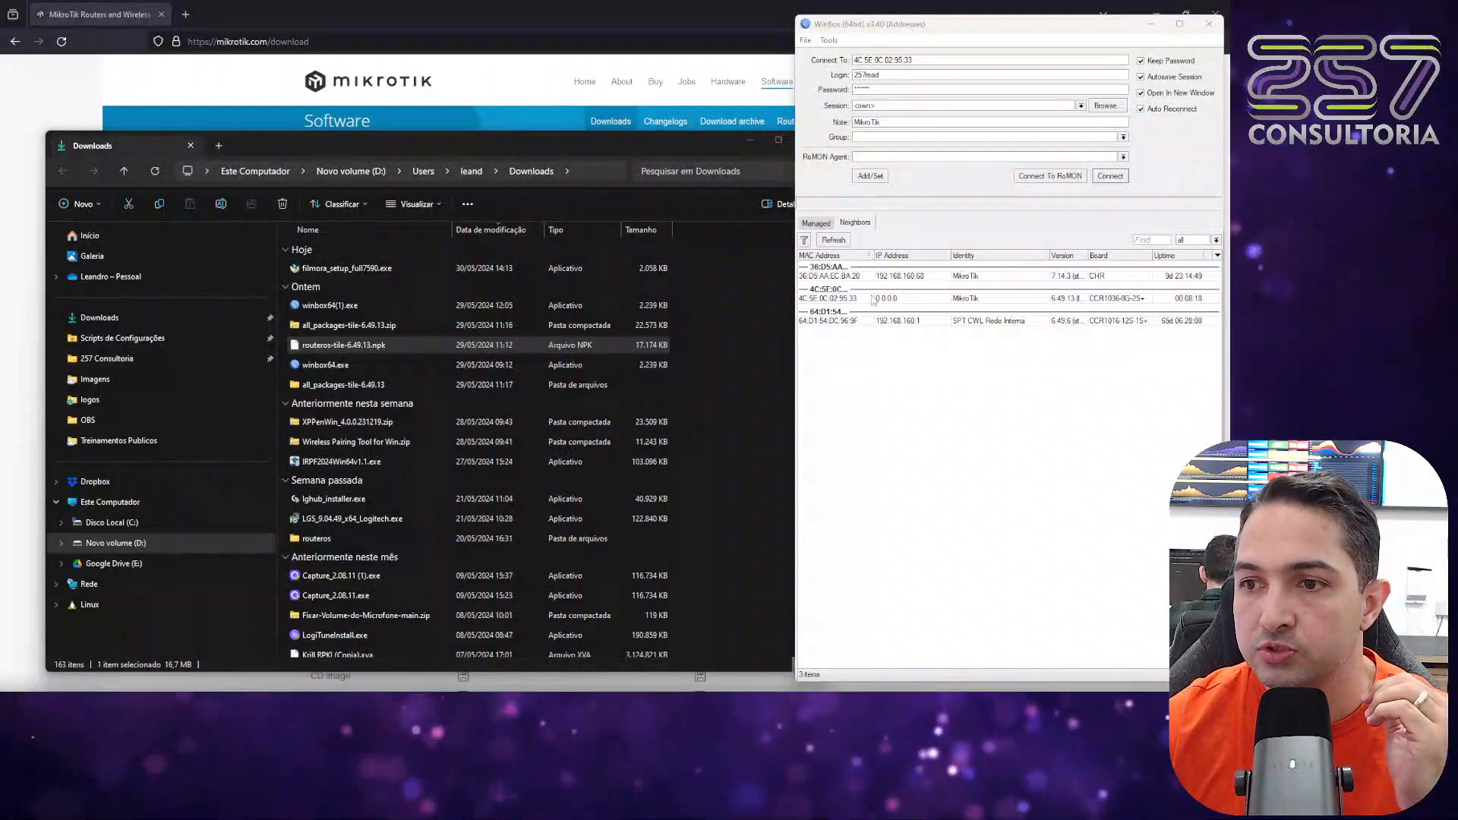
{"action": "left_click", "coordinate": [841, 300]}
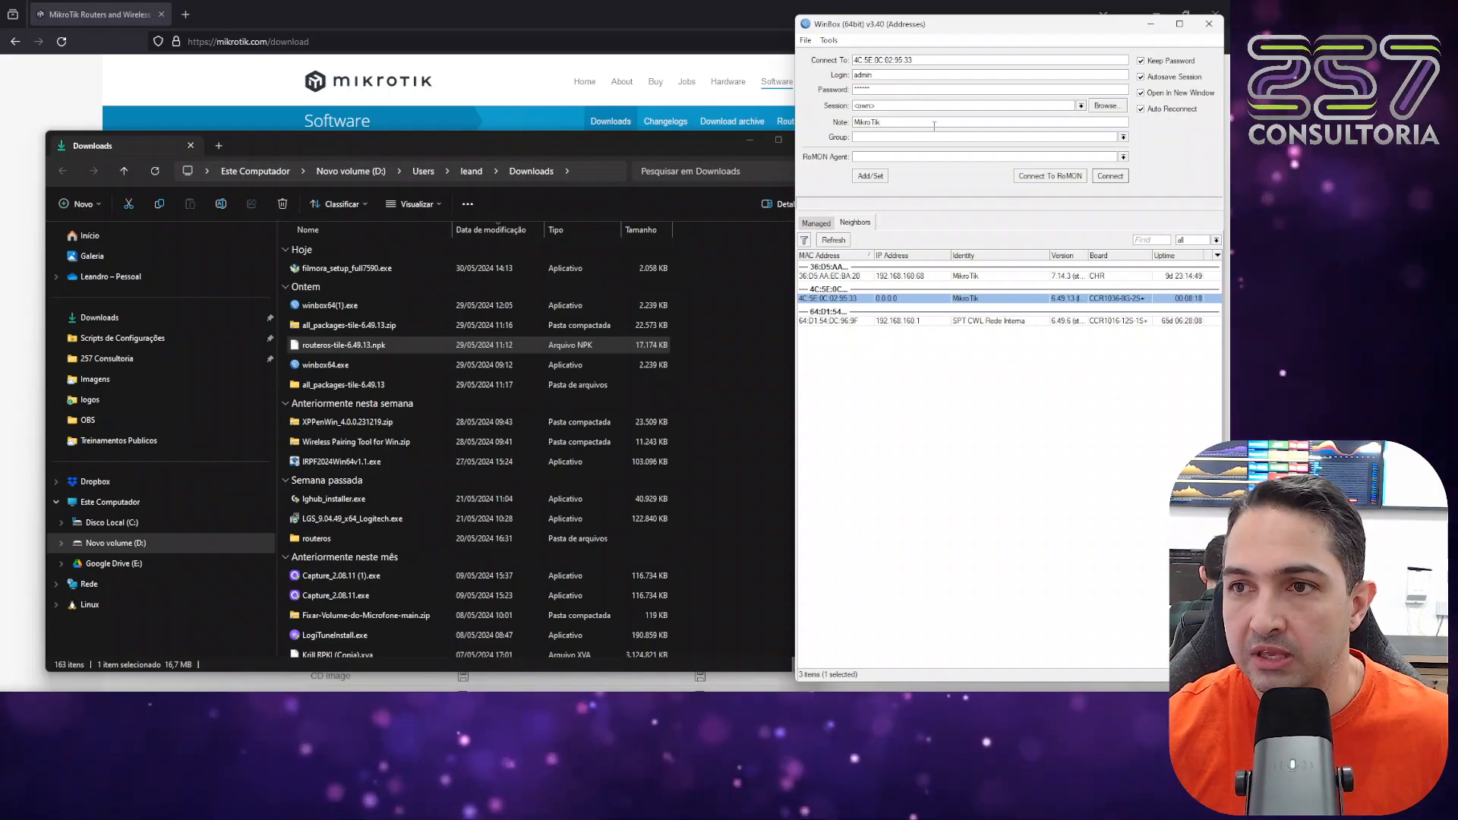
{"action": "left_click", "coordinate": [1111, 177]}
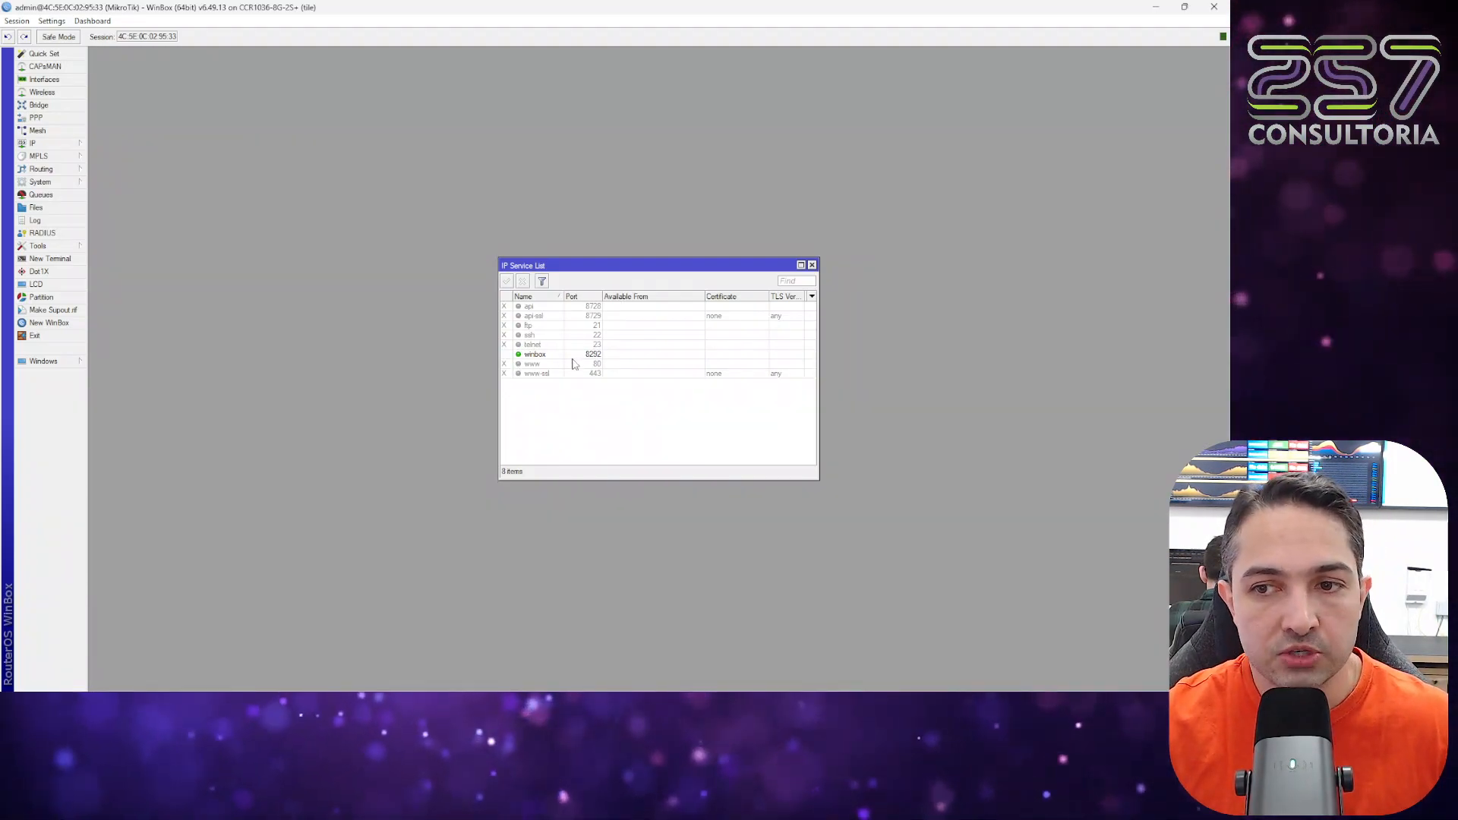
{"action": "left_click", "coordinate": [596, 355]}
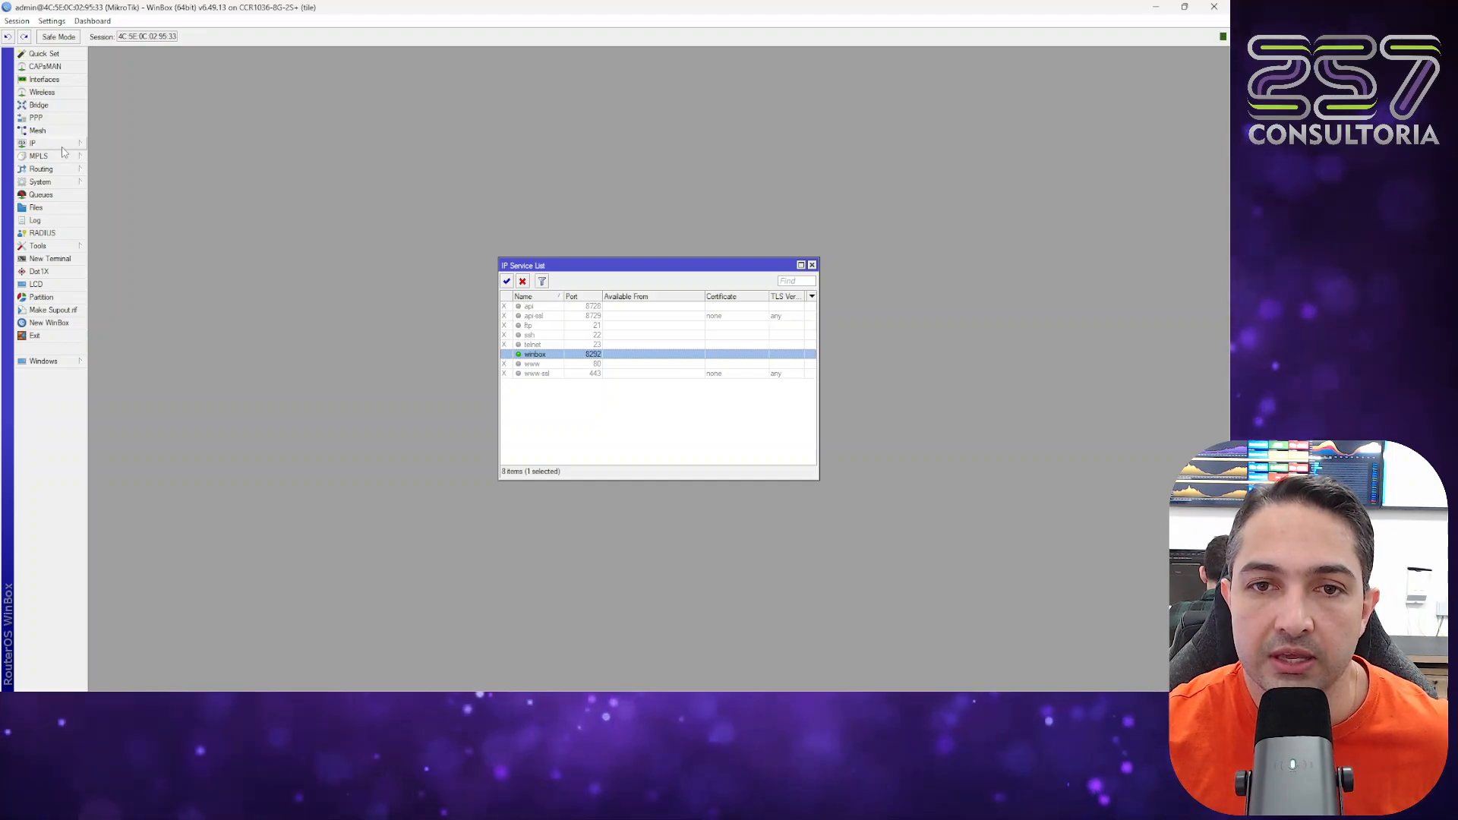
Step: Set the router's system identity to 257 LAB
{"action": "left_click", "coordinate": [66, 184]}
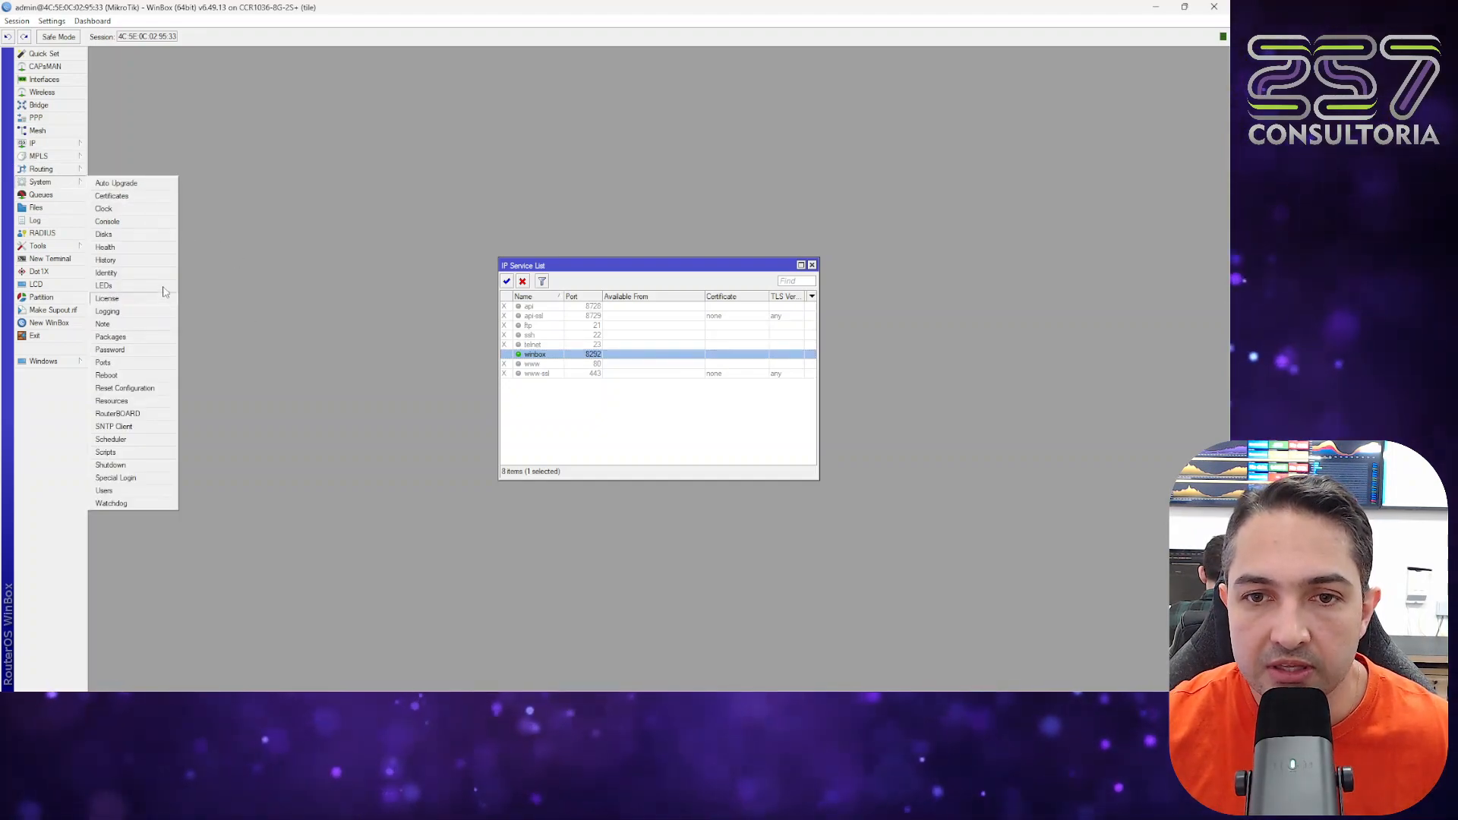
{"action": "left_click", "coordinate": [107, 273]}
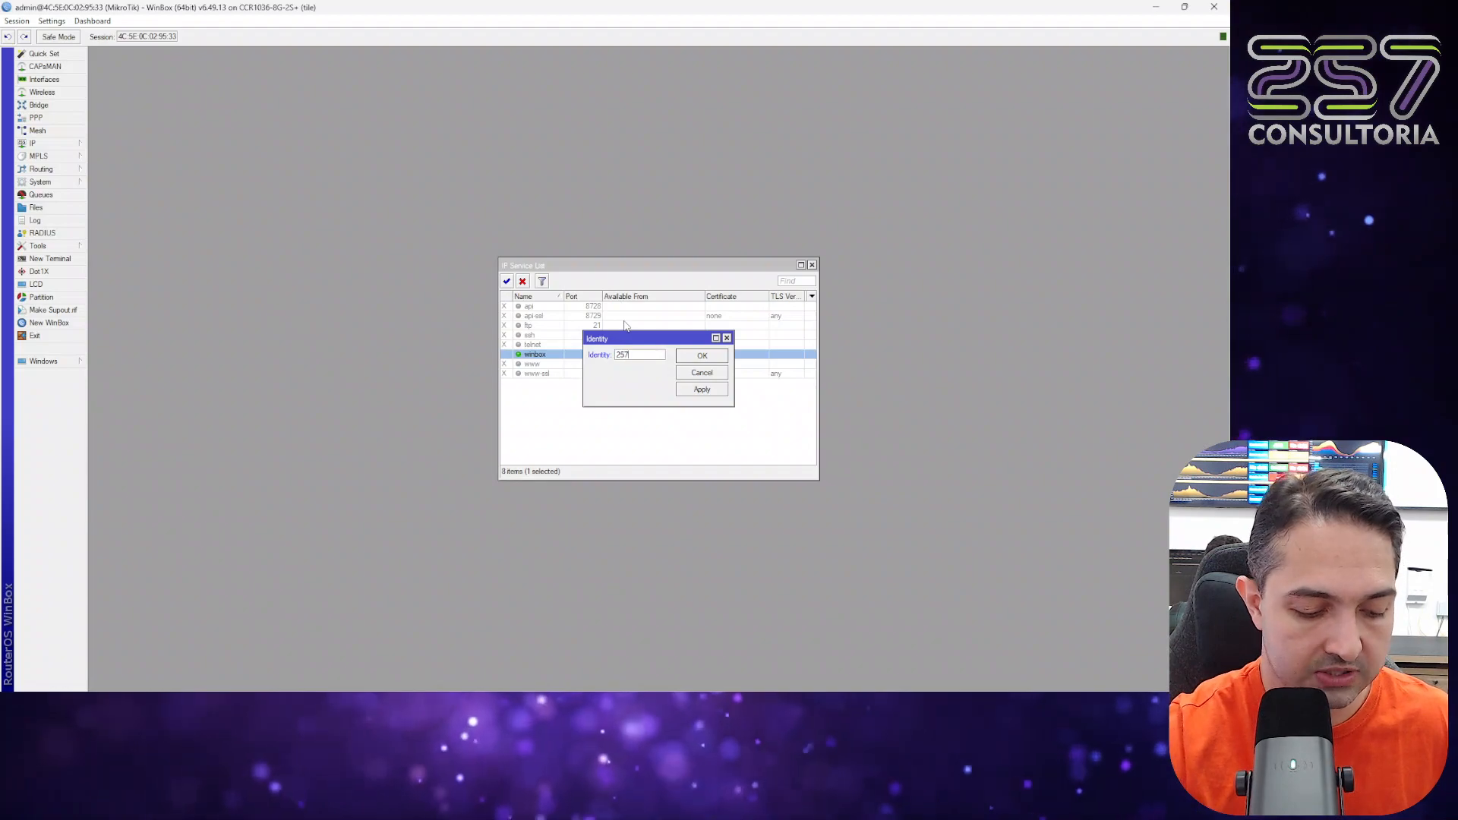
{"action": "type", "text": "LAB"}
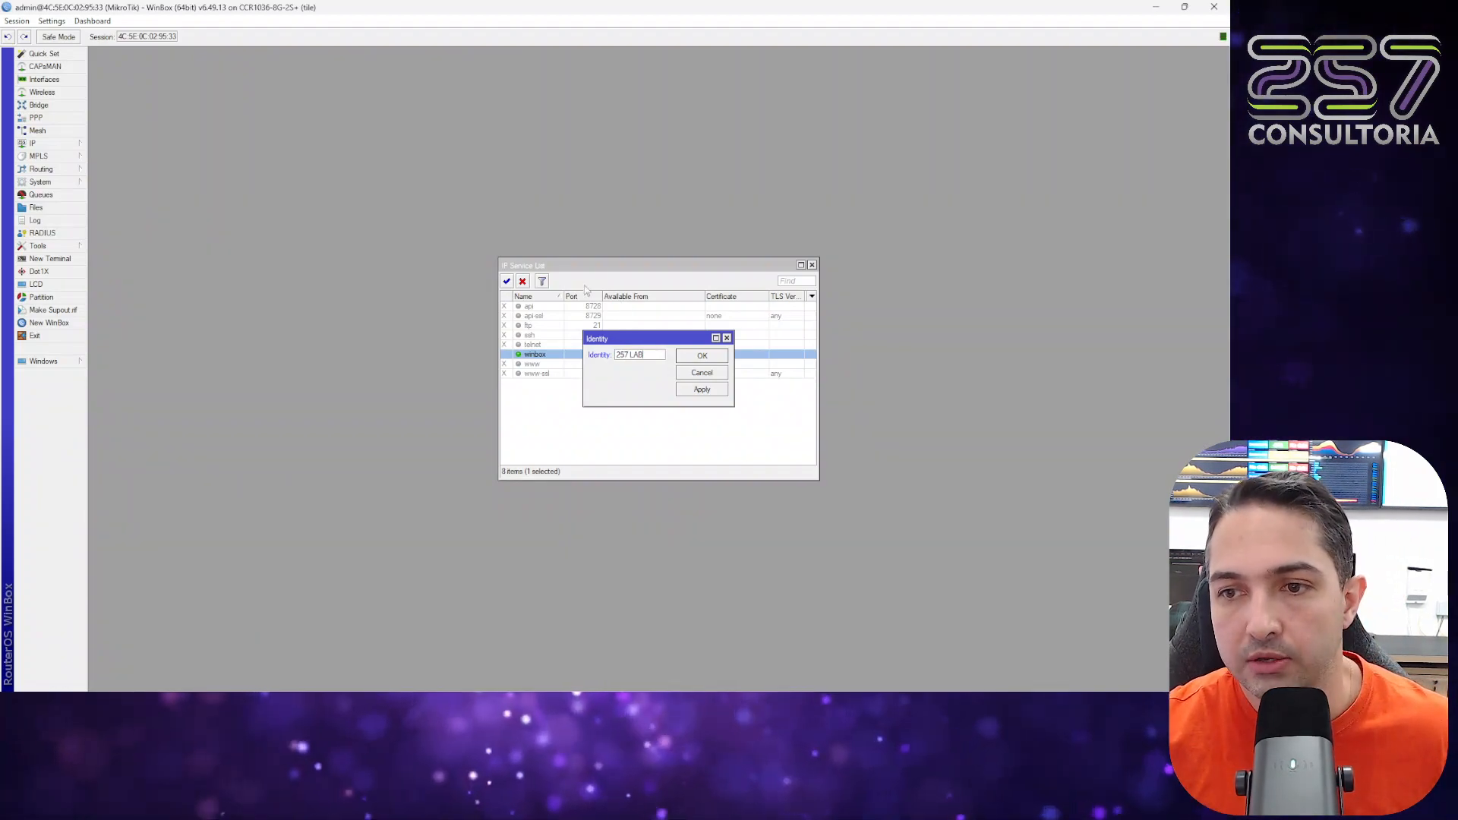
{"action": "left_click", "coordinate": [714, 358]}
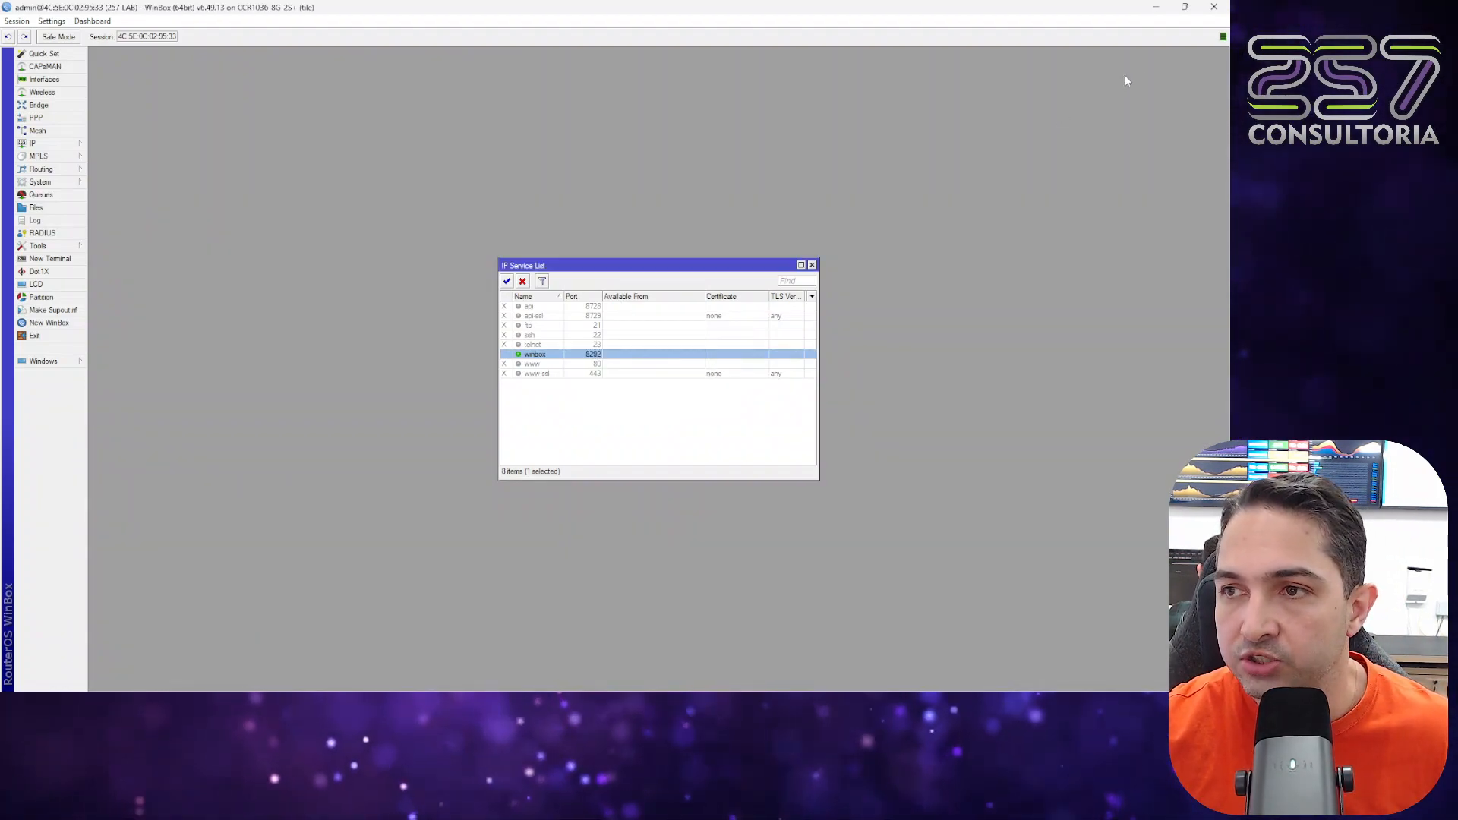
Step: Close the session, refresh the discovered neighbors, and reconnect to the 257 LAB router with the admin login
{"action": "left_click", "coordinate": [1213, 7]}
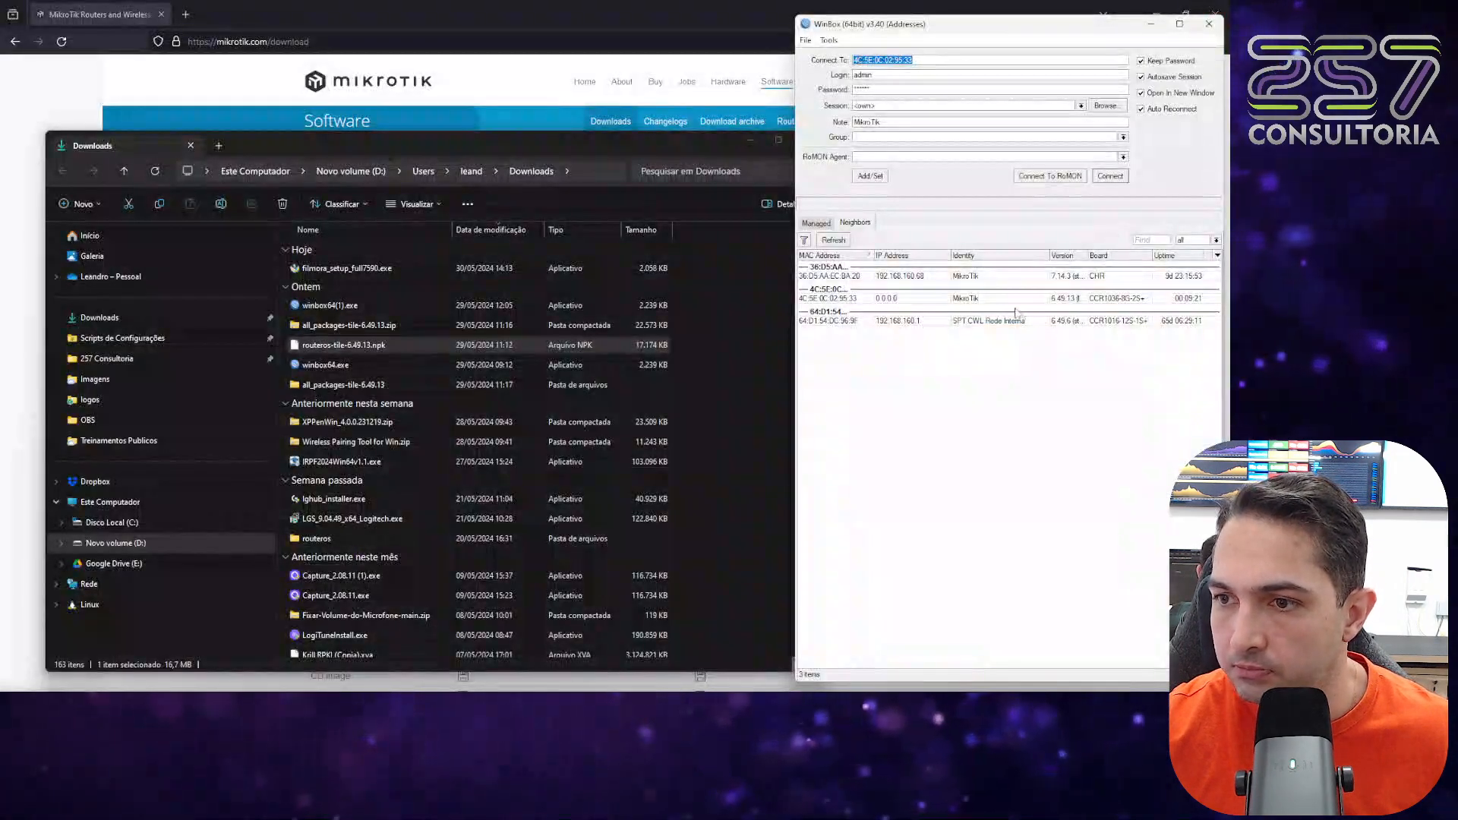
{"action": "left_click", "coordinate": [833, 240]}
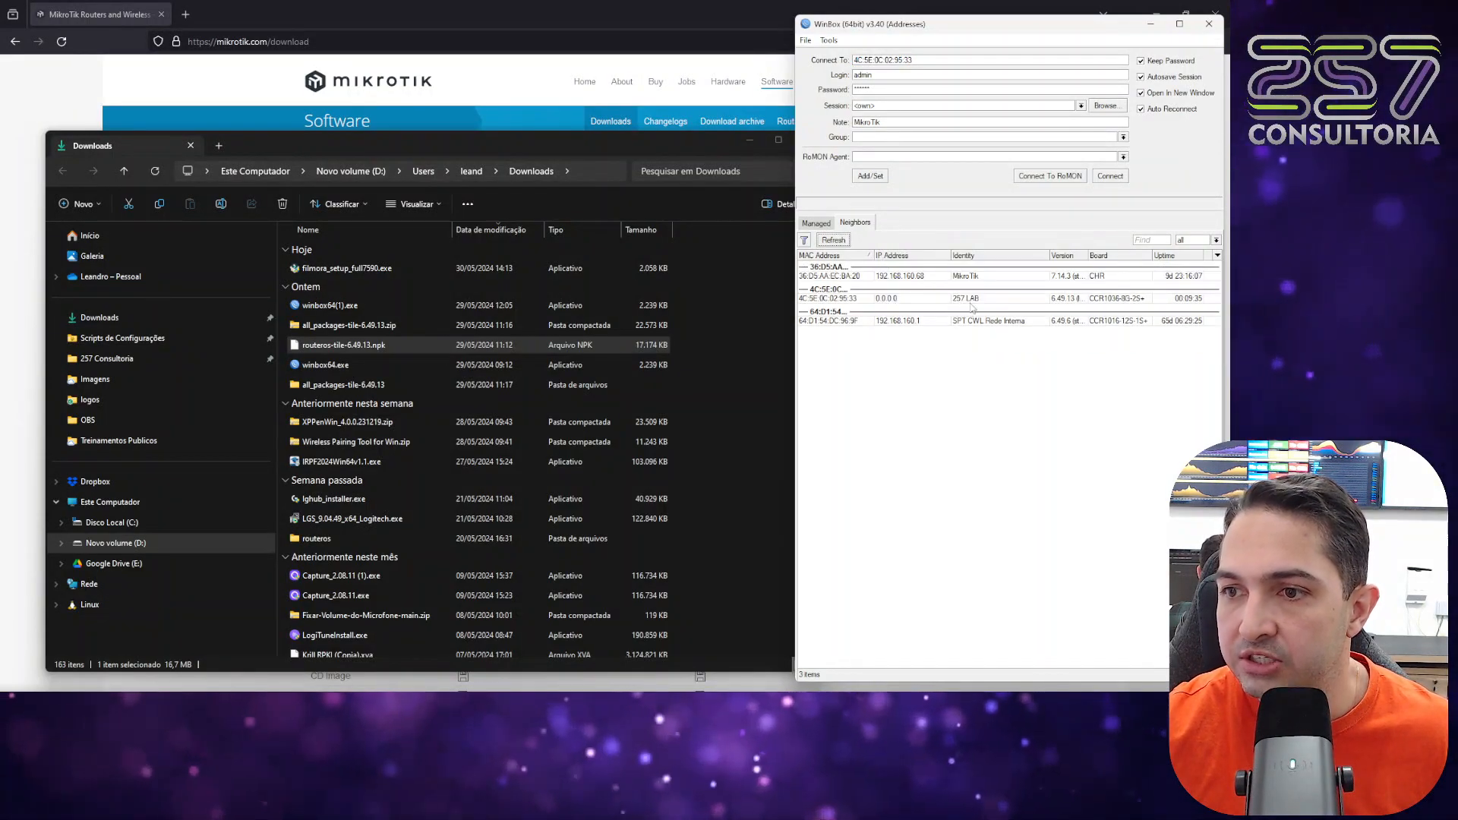
{"action": "left_click", "coordinate": [971, 301]}
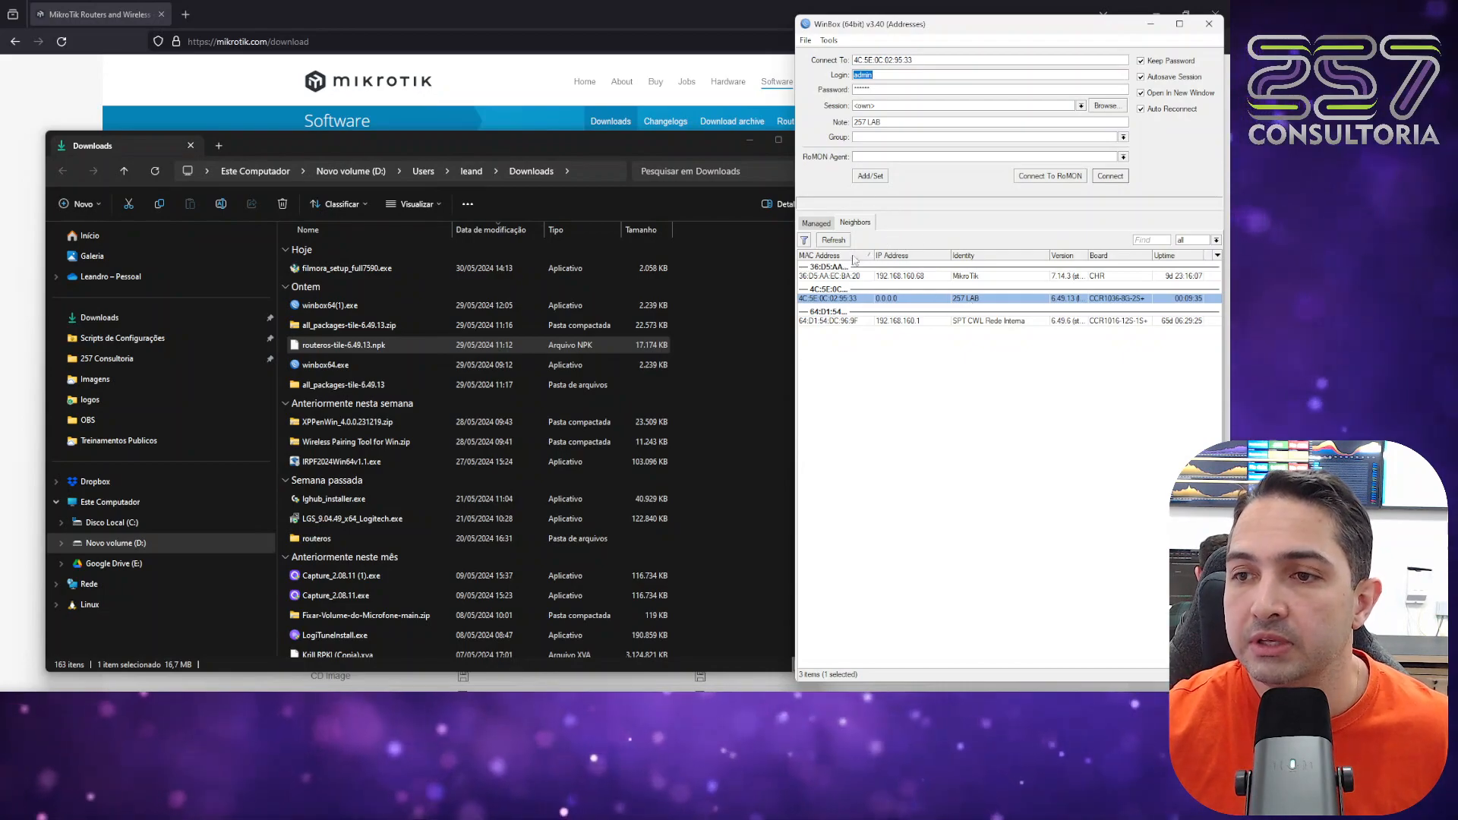
{"action": "left_click", "coordinate": [1116, 180]}
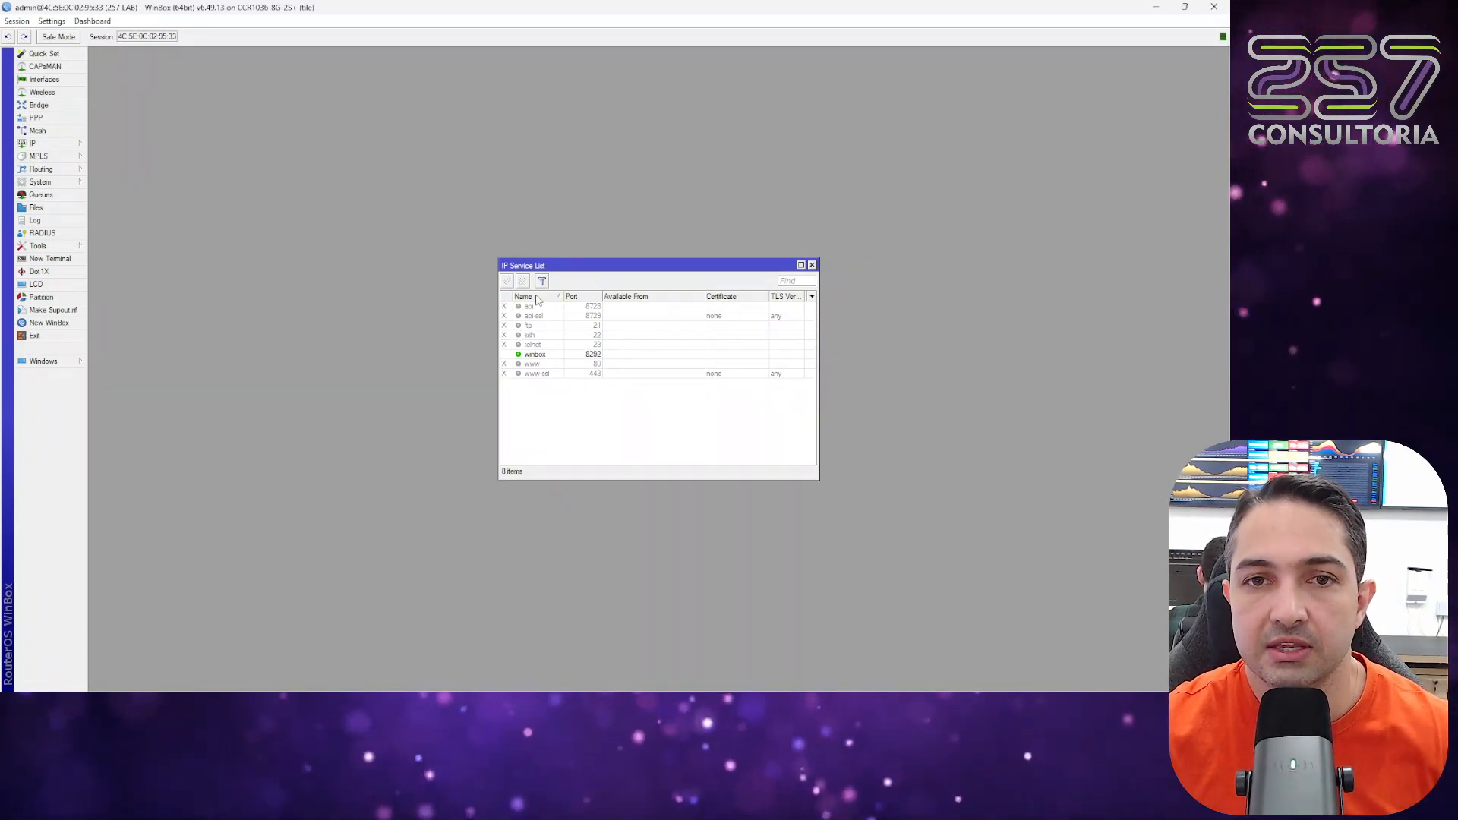
Step: Open the interface list and arrange it above the IP service list so both windows can be read
{"action": "left_click", "coordinate": [66, 82]}
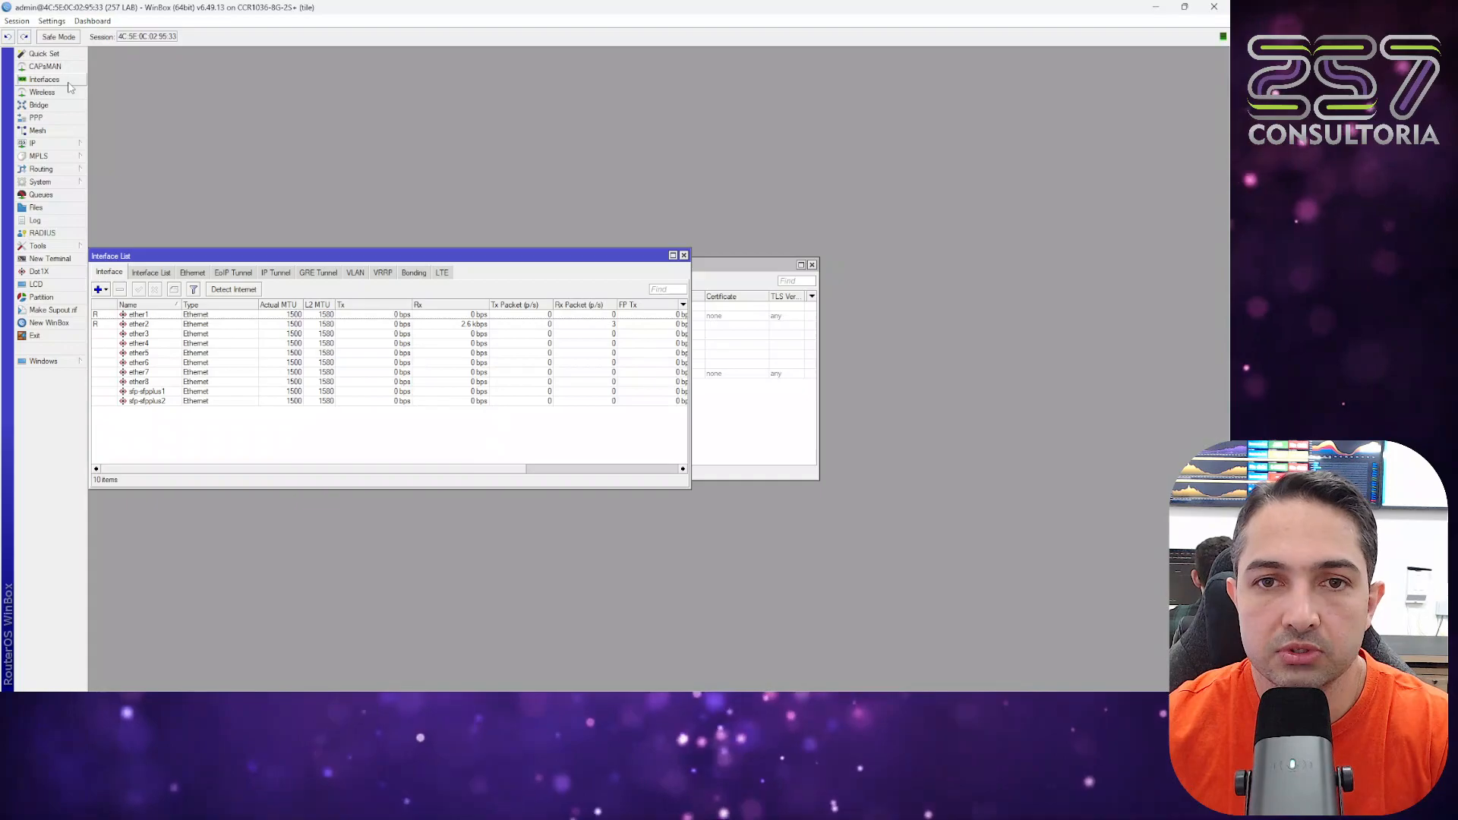
{"action": "left_click_drag", "start_coordinate": [401, 235], "coordinate": [424, 107]}
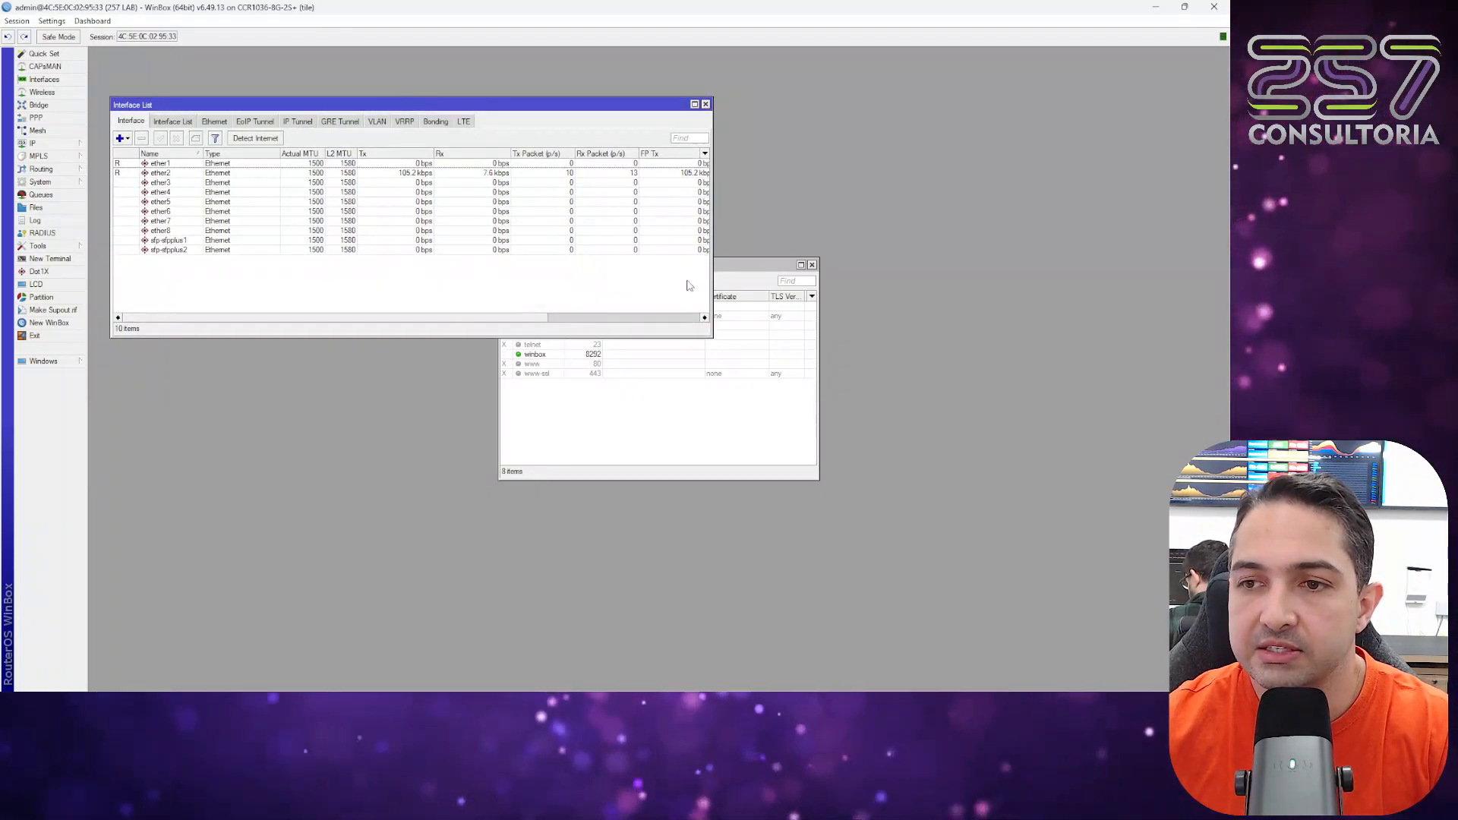
{"action": "left_click_drag", "start_coordinate": [745, 274], "coordinate": [755, 305]}
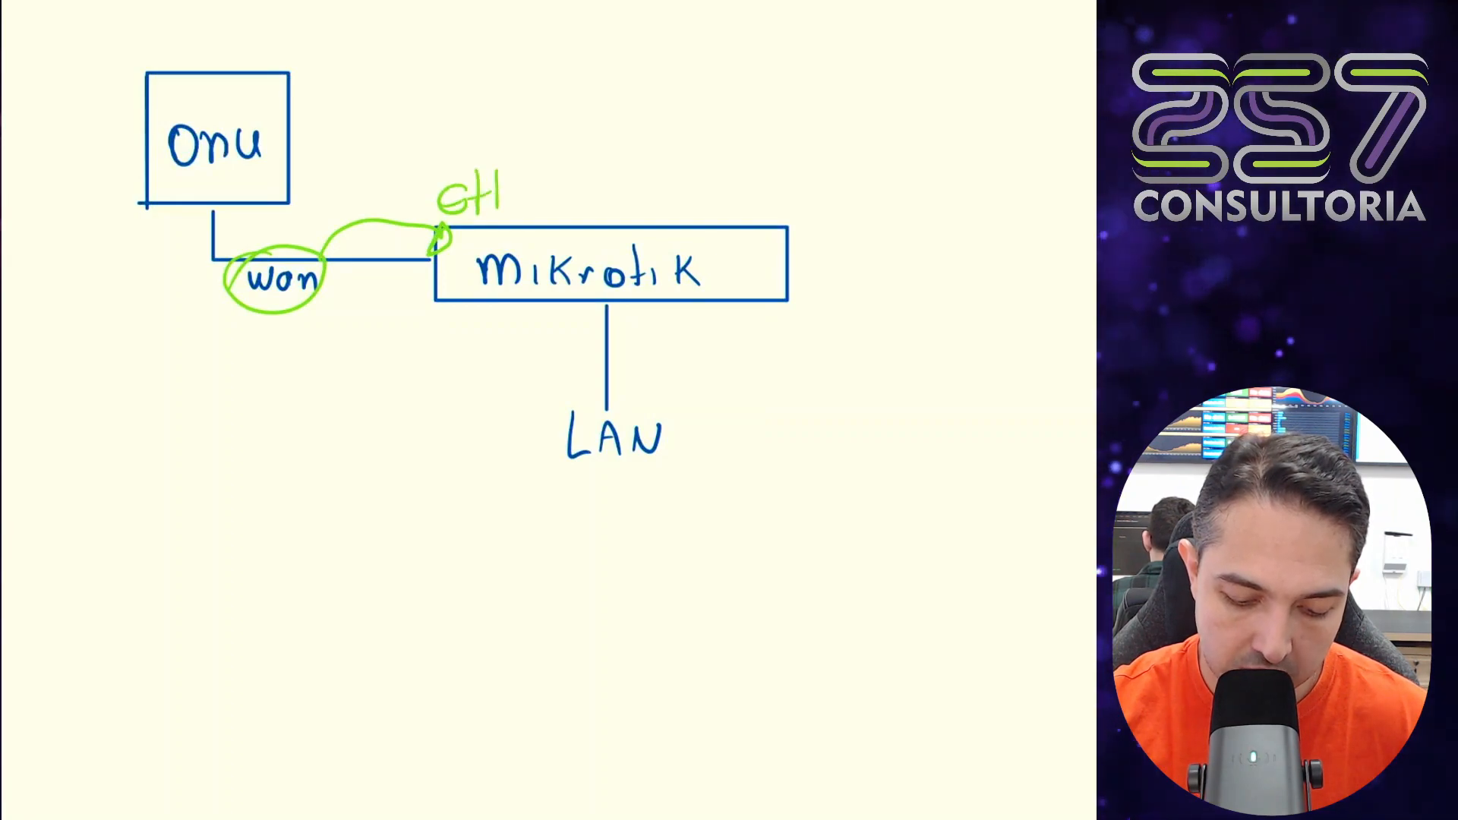
Step: Switch to the network diagram and finish the handwritten Ethernet port label at the Mikrotik end of the WAN link
{"action": "left_click_drag", "start_coordinate": [534, 196], "coordinate": [543, 209]}
{"action": "left_click_drag", "start_coordinate": [556, 176], "coordinate": [555, 190]}
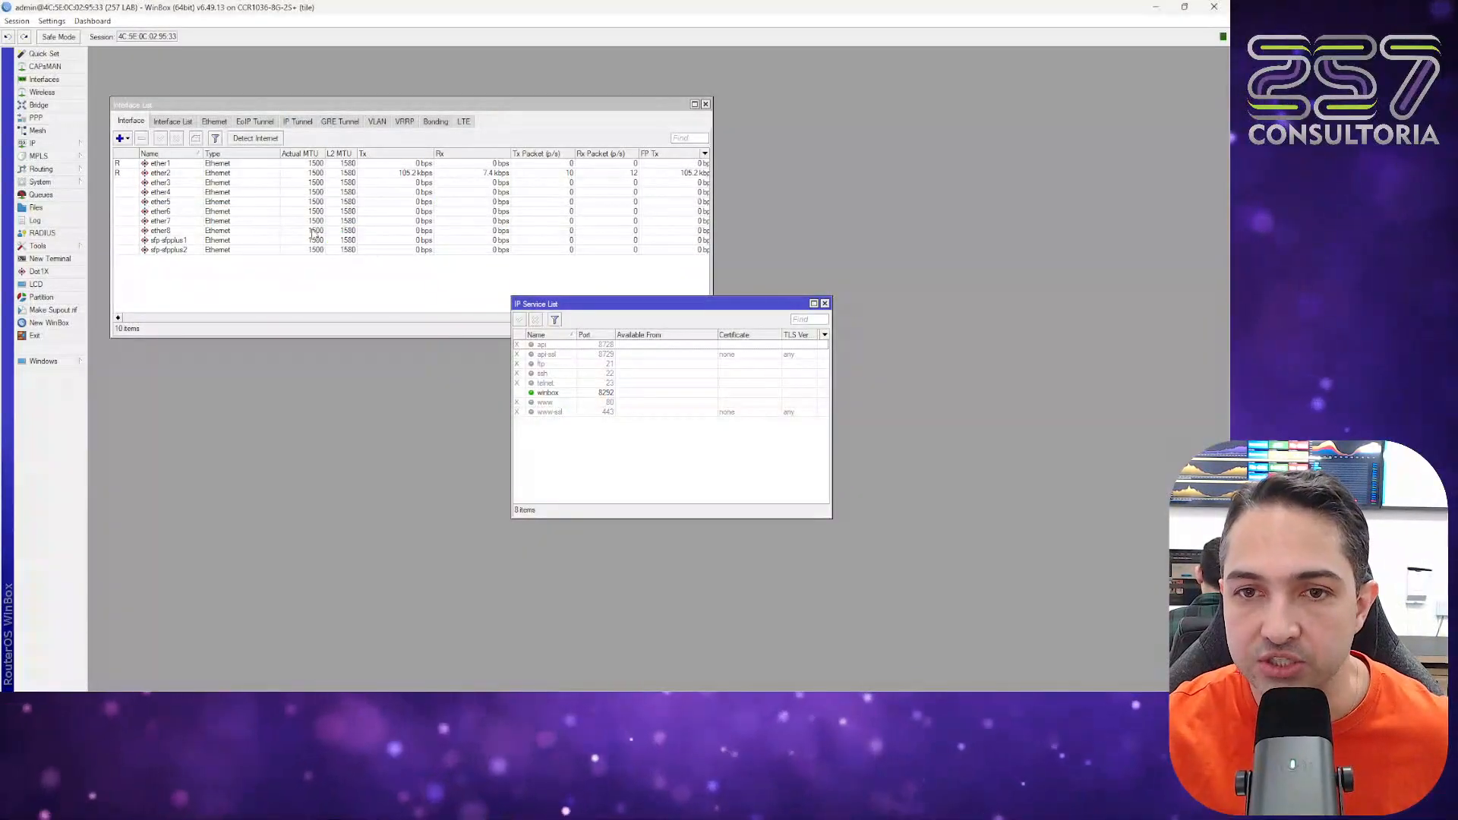
Step: Return to the router session and examine the ether1 and ether2 entries in the interface list
{"action": "left_click", "coordinate": [187, 165]}
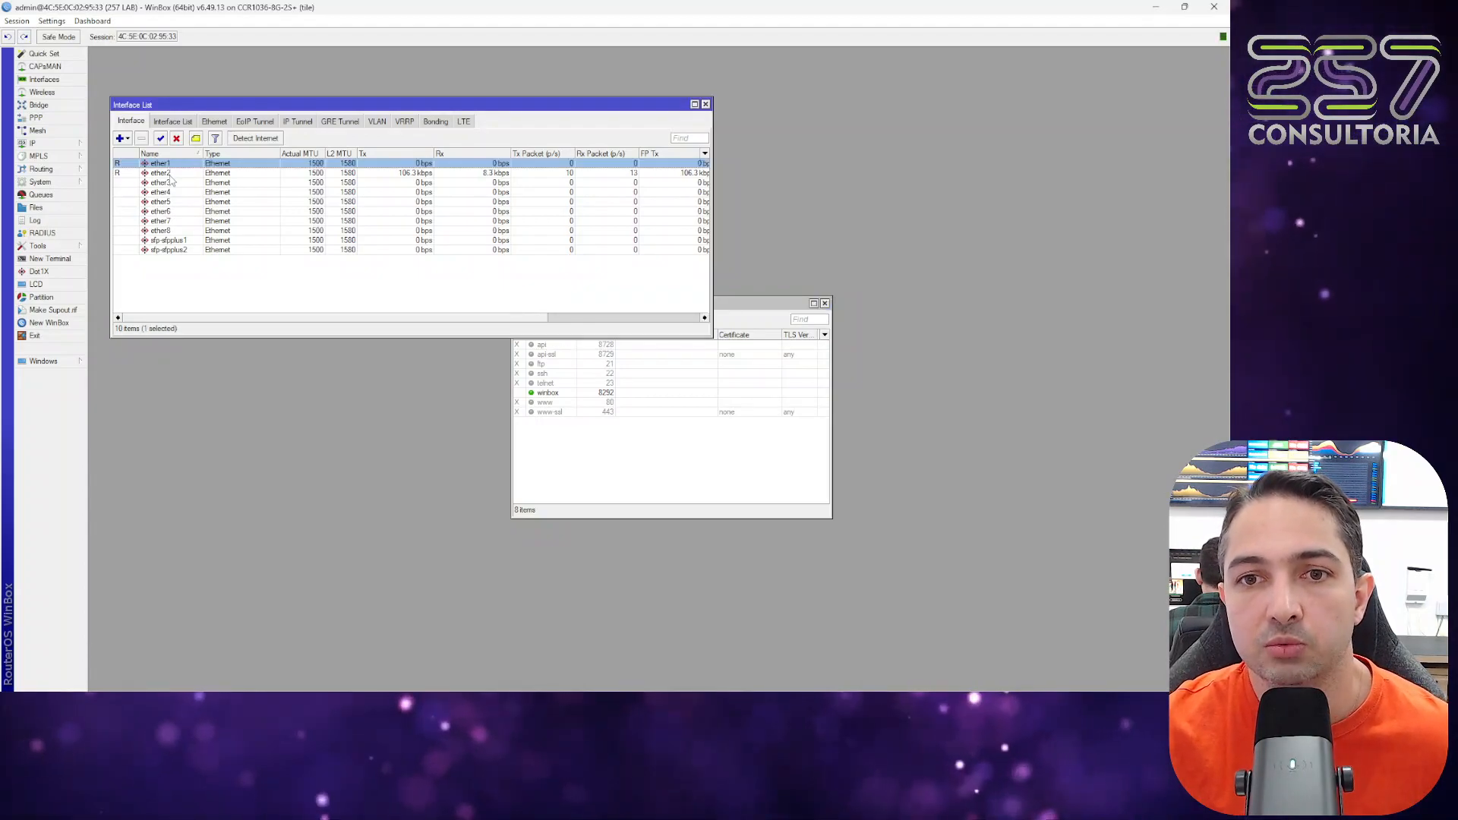
{"action": "left_click", "coordinate": [190, 173]}
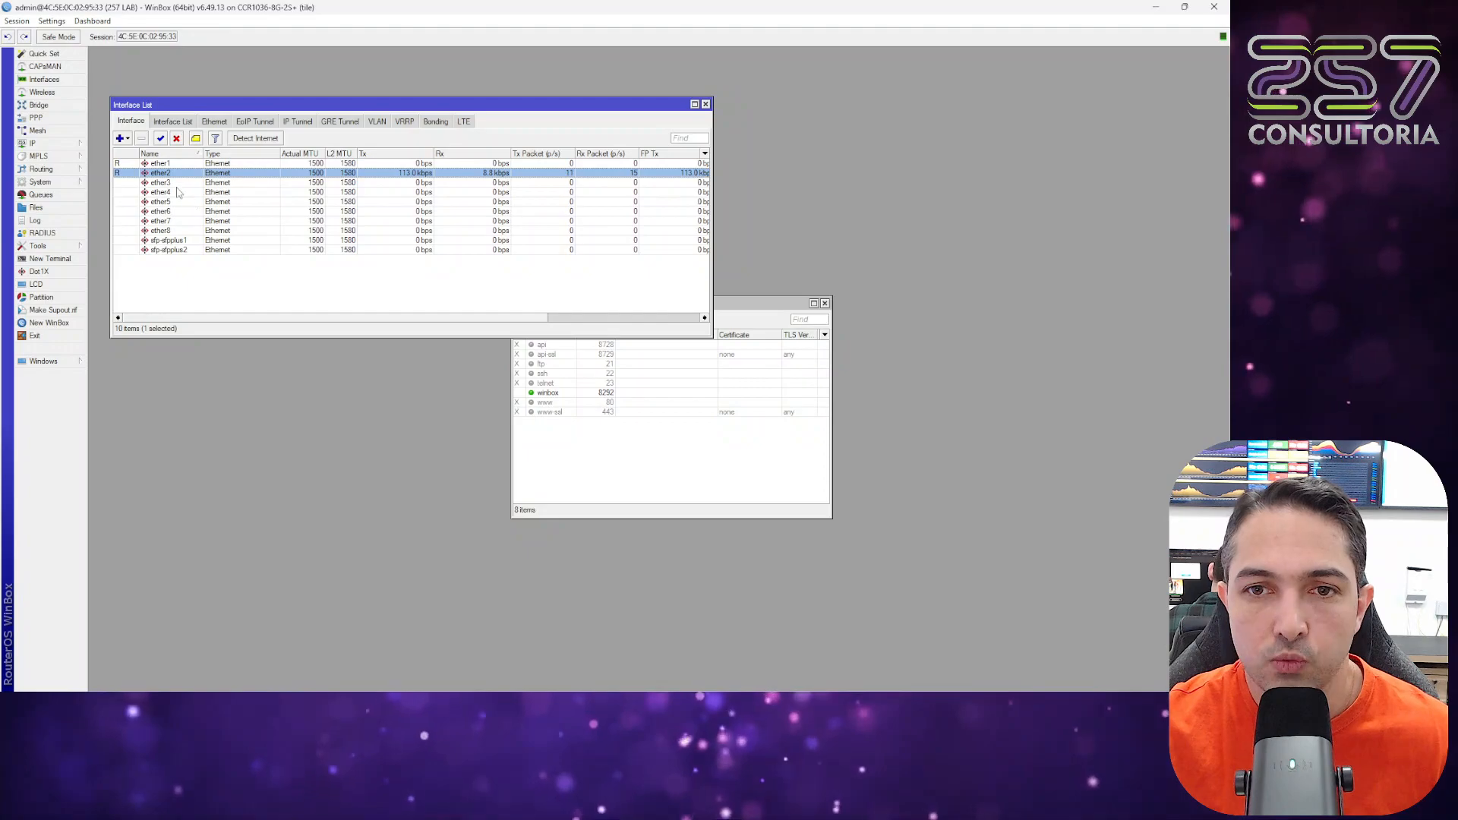
Step: Mark the ether2 to ether8 range in the interface list as LAN ports and check the router's bridge list
{"action": "left_click", "coordinate": [178, 231], "text": "shift"}
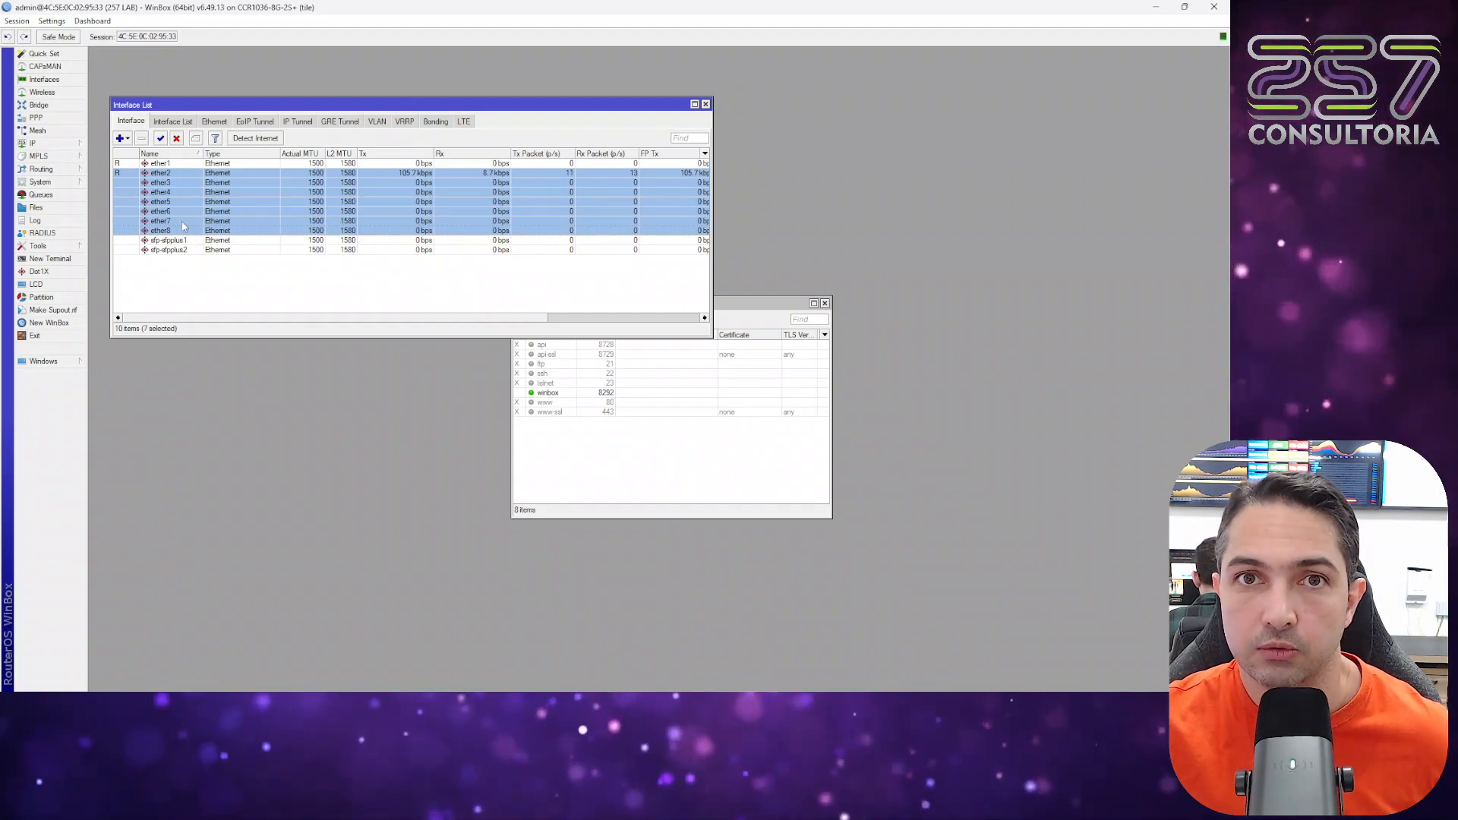
{"action": "left_click", "coordinate": [183, 173]}
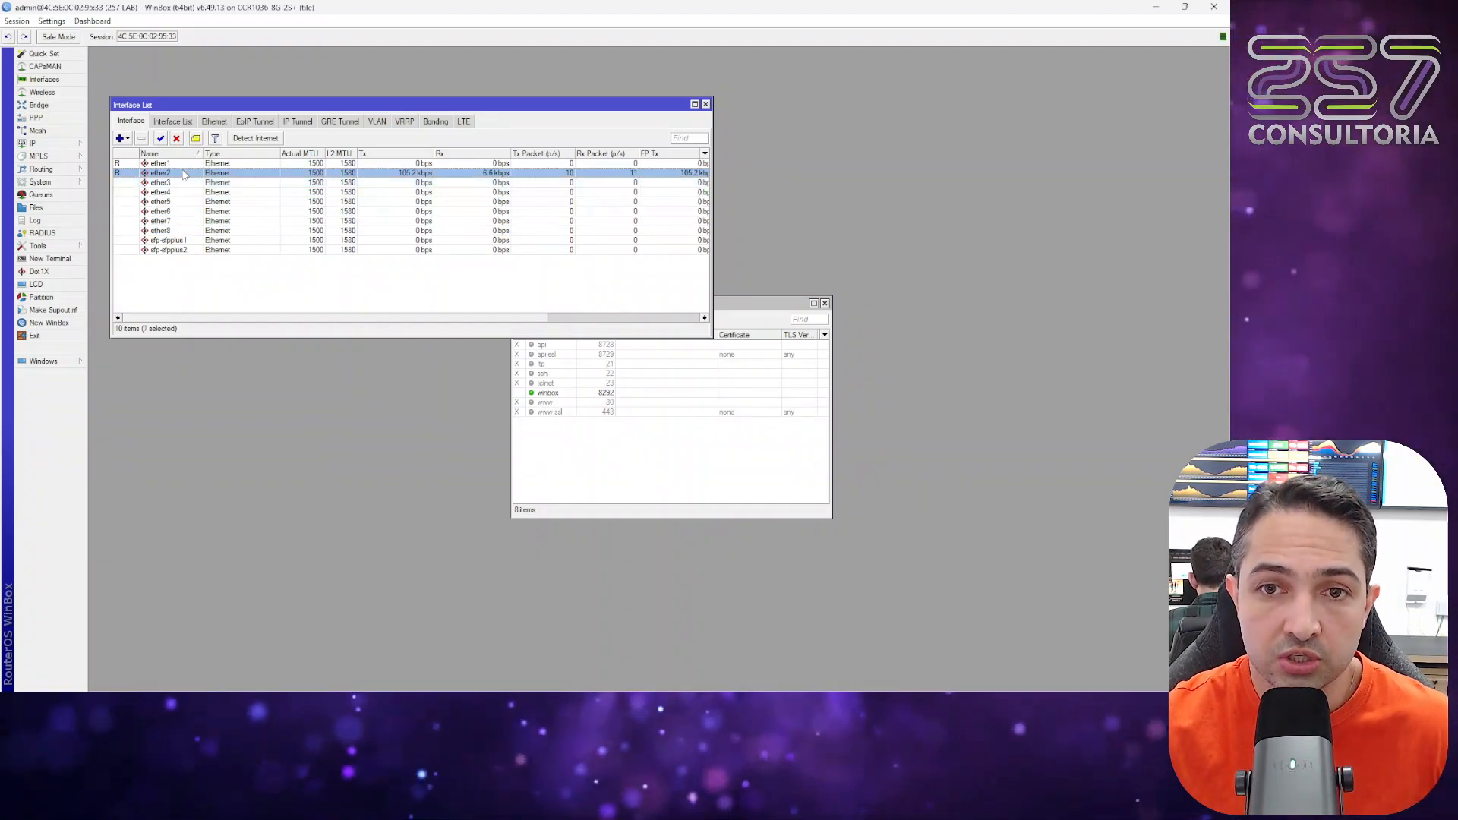
{"action": "left_click", "coordinate": [194, 231], "text": "shift"}
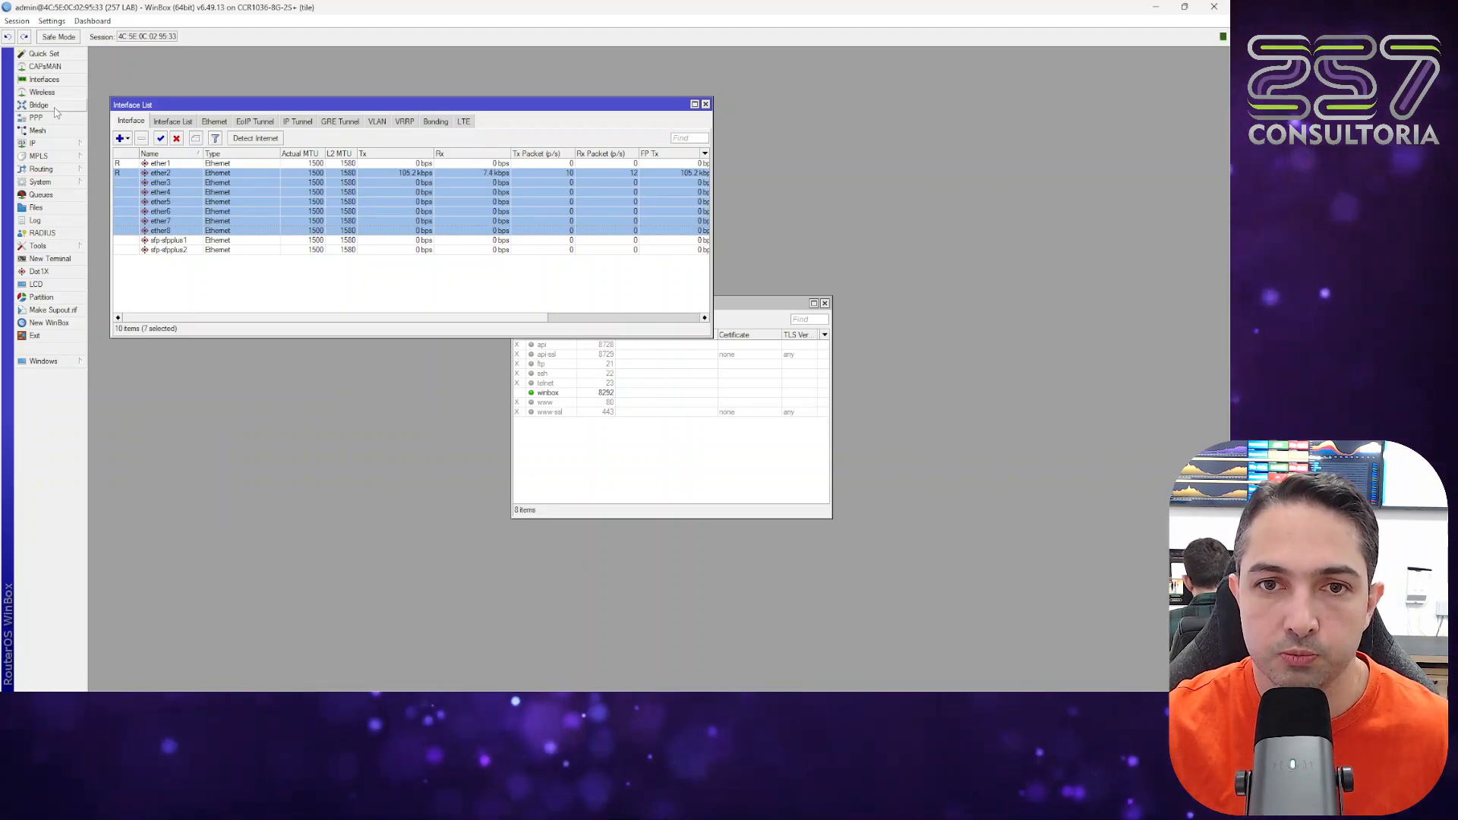
{"action": "left_click", "coordinate": [40, 105]}
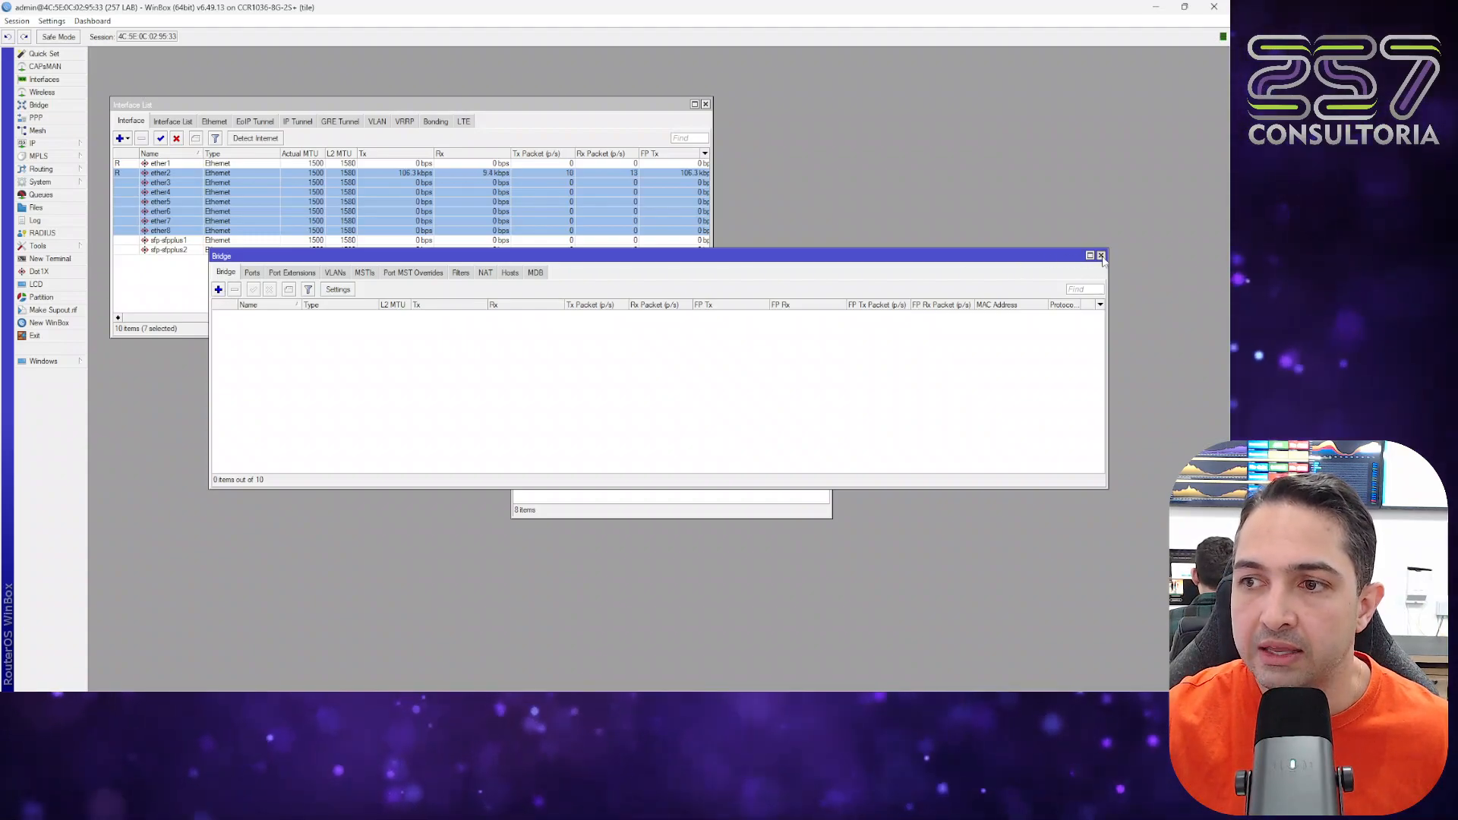
{"action": "left_click", "coordinate": [1101, 256]}
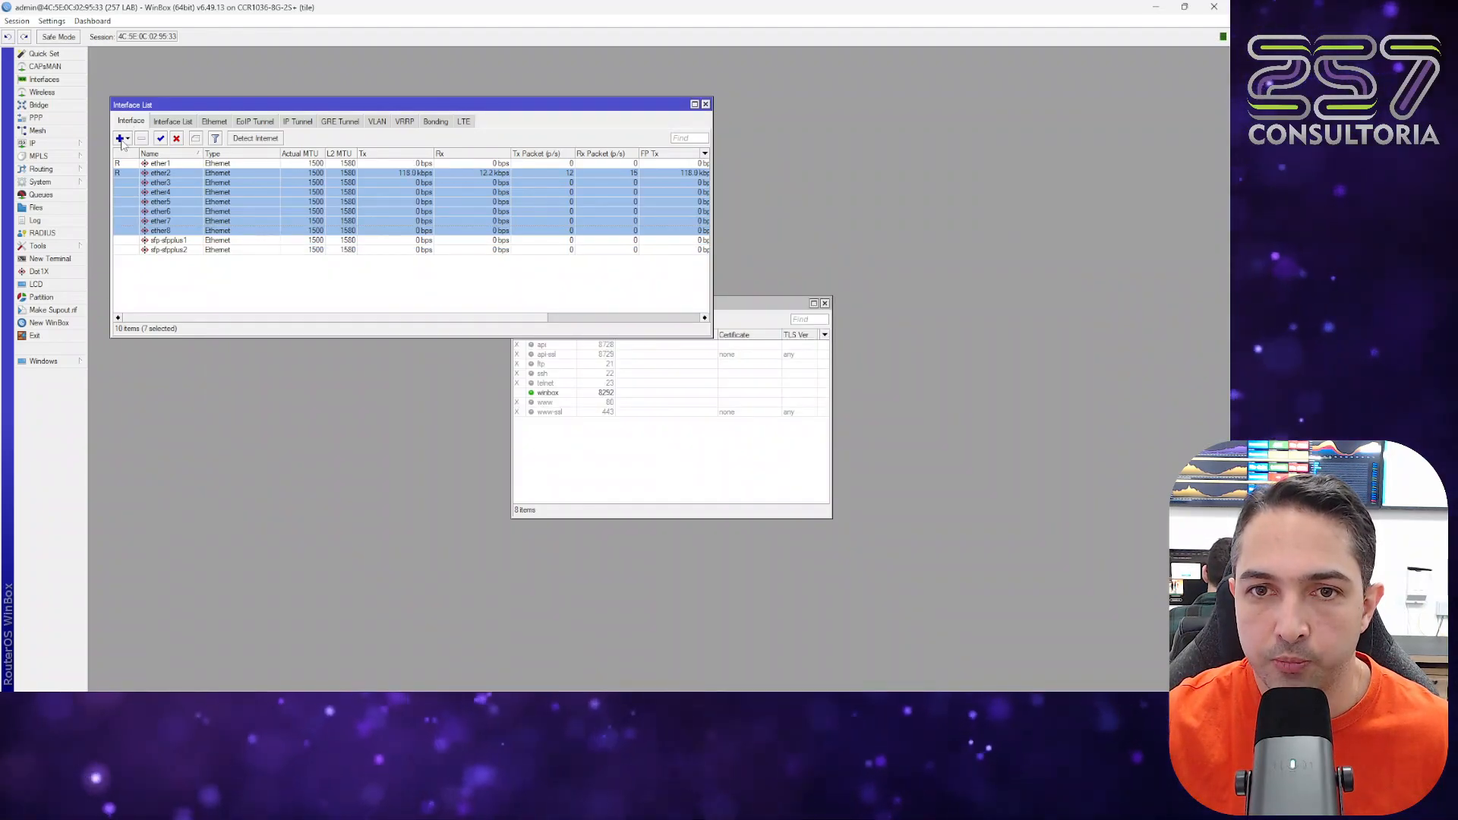
Step: Create a bridge interface named LAN, reviewing its STP, VLAN and status settings before saving it
{"action": "left_click", "coordinate": [121, 140]}
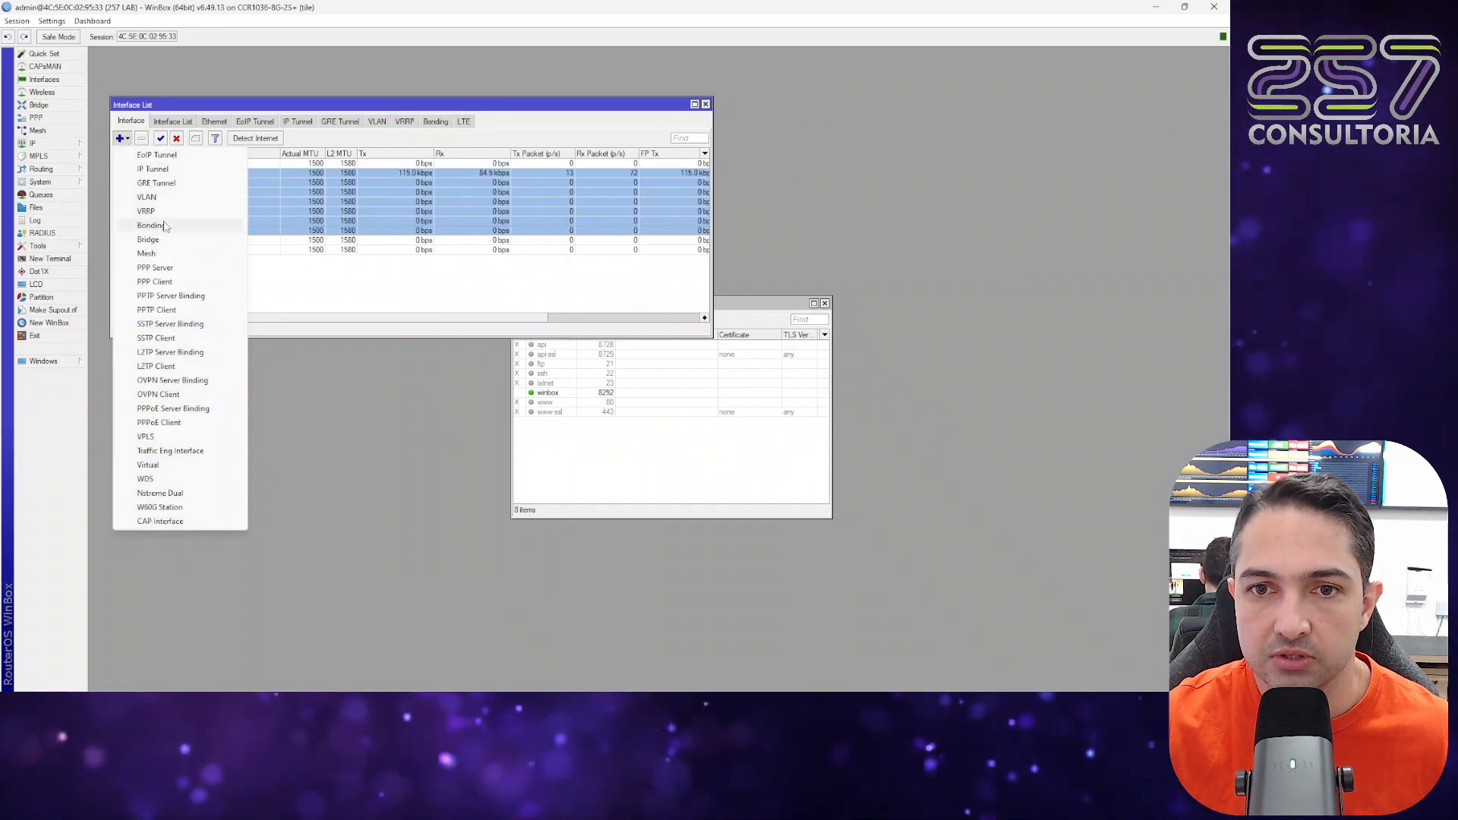
{"action": "left_click", "coordinate": [149, 240]}
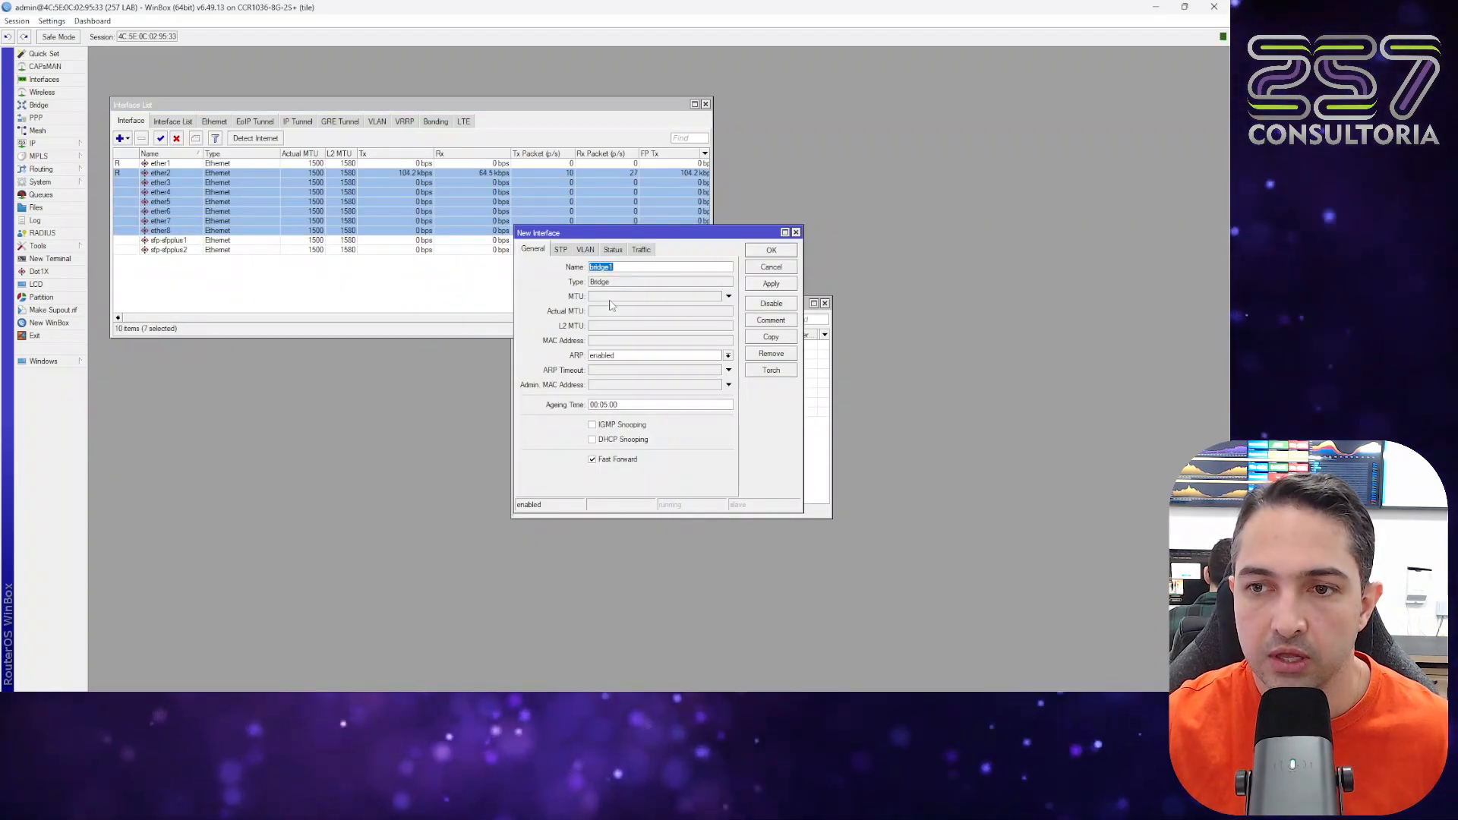
{"action": "type", "text": "LAN"}
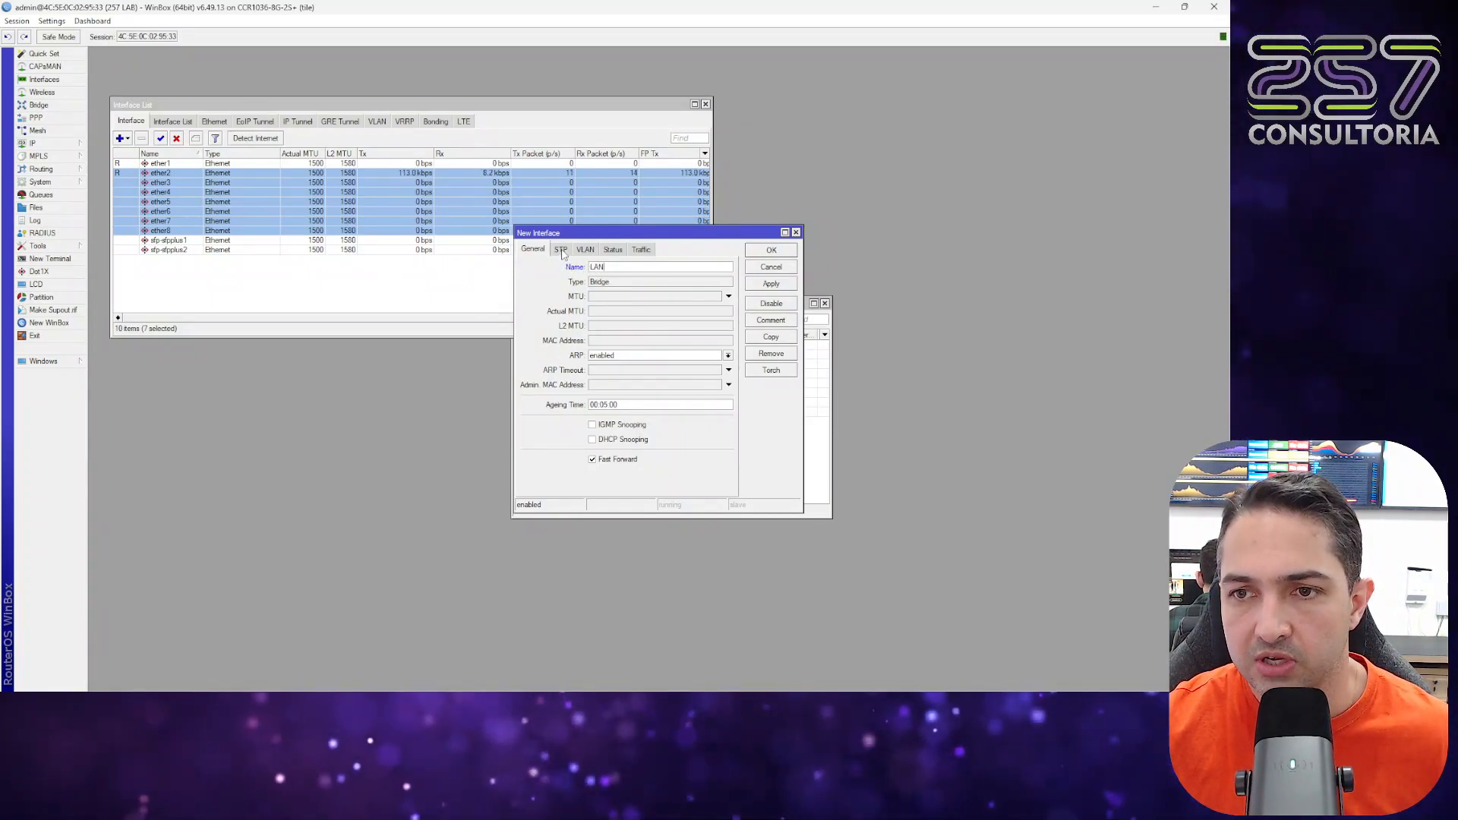
{"action": "left_click", "coordinate": [561, 251]}
{"action": "left_click", "coordinate": [585, 251]}
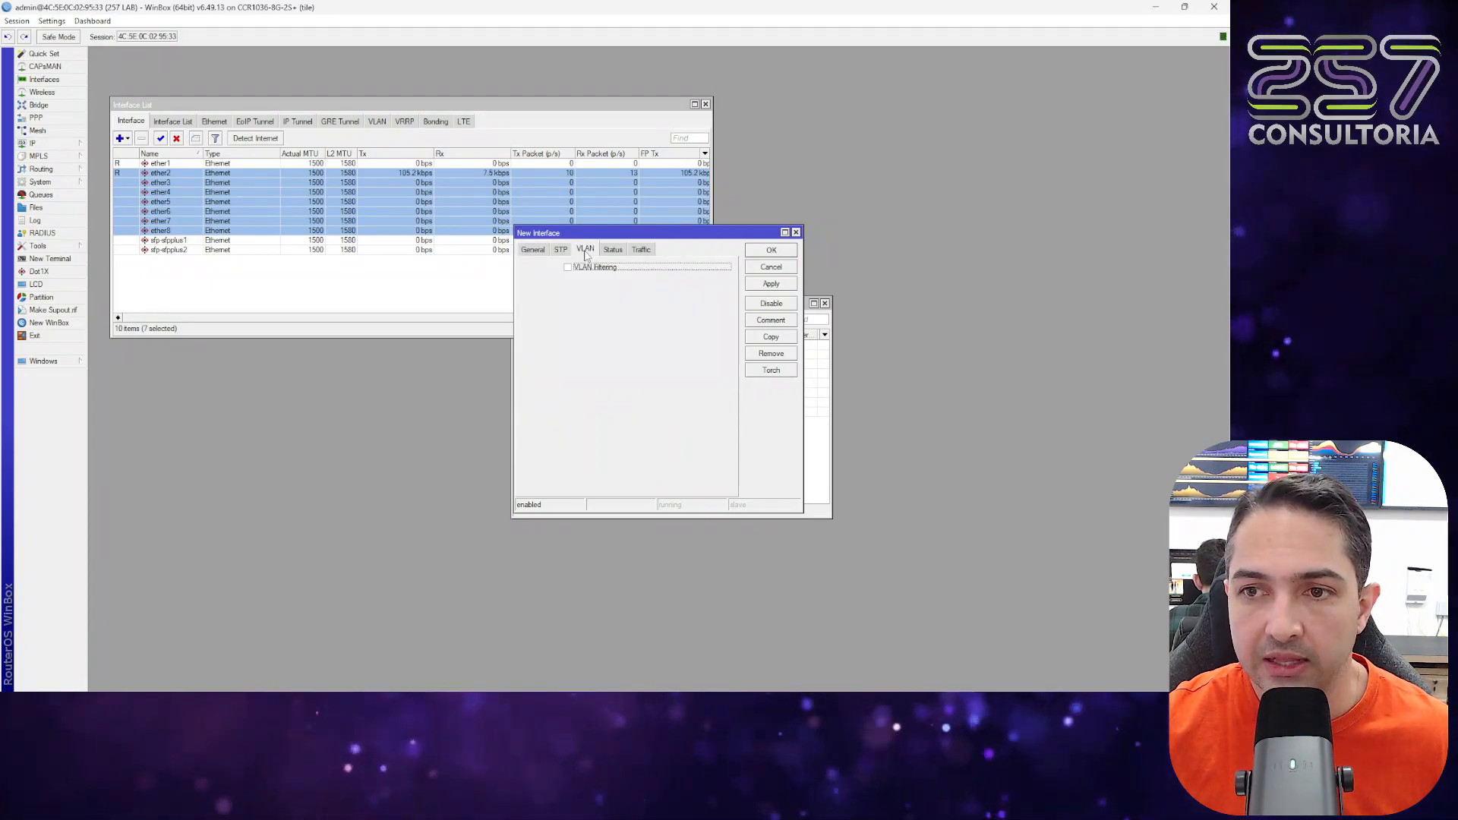
{"action": "left_click", "coordinate": [612, 251]}
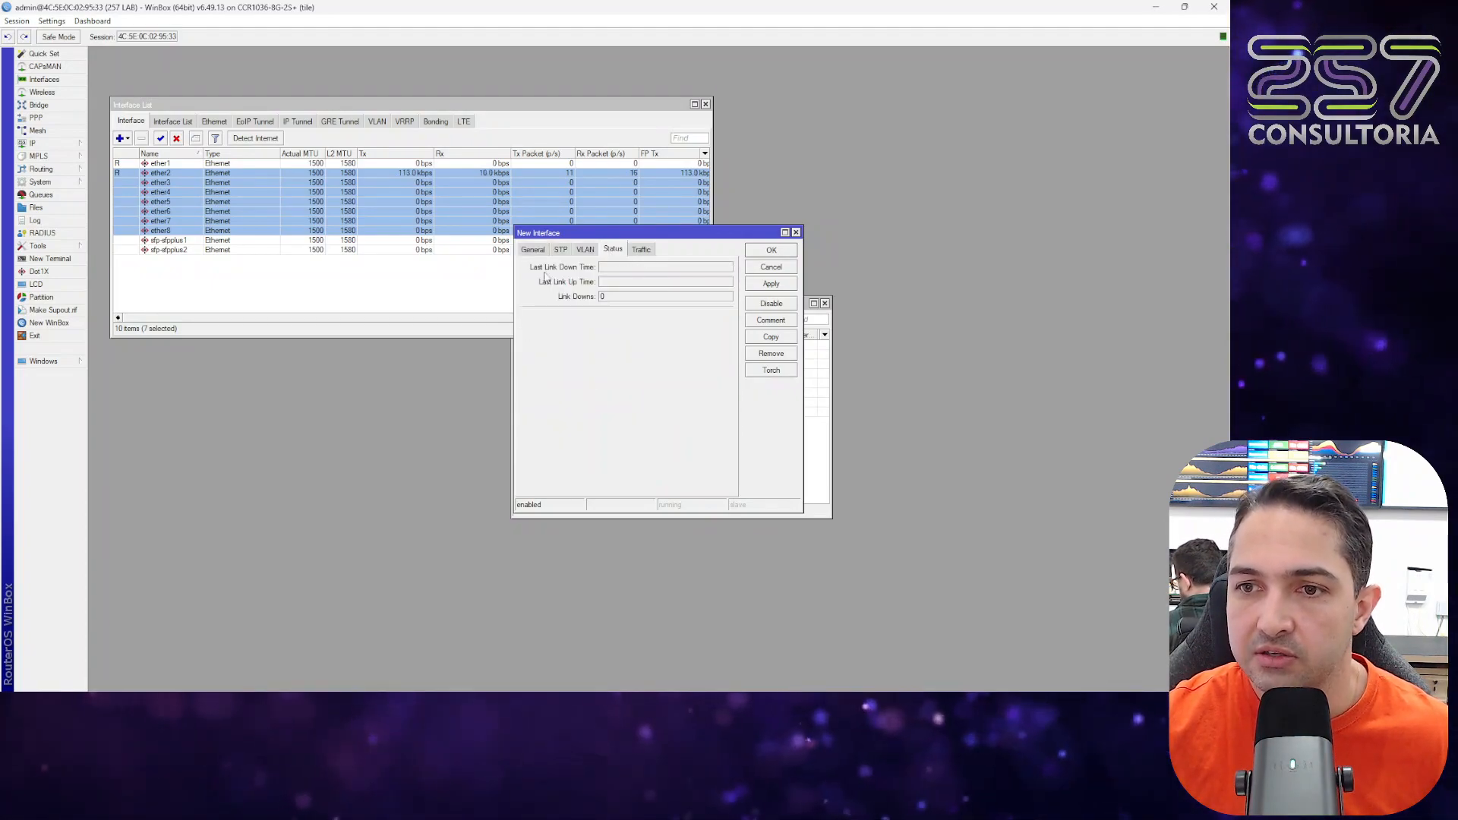
{"action": "left_click", "coordinate": [531, 250]}
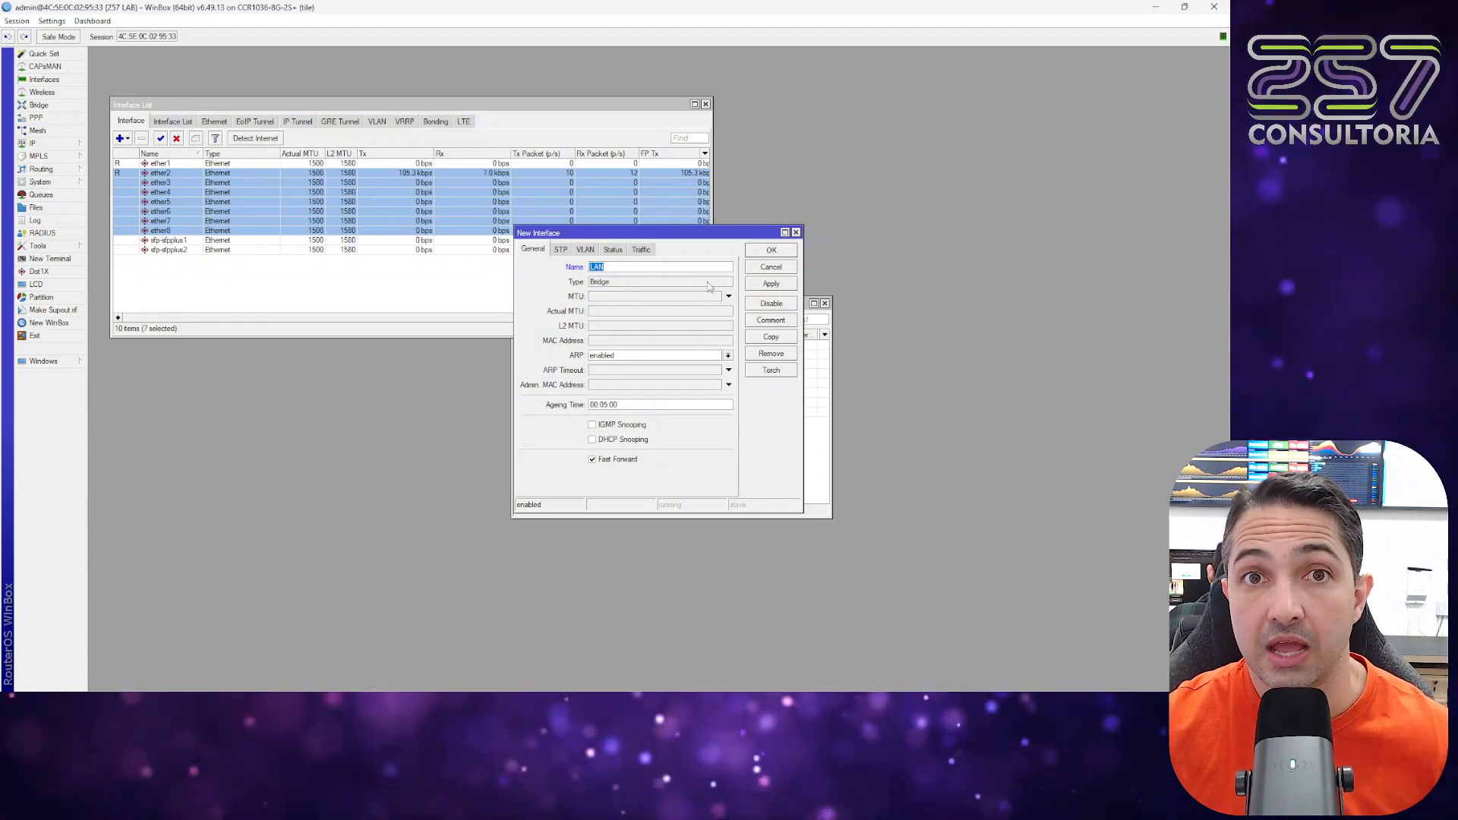
{"action": "left_click", "coordinate": [771, 250]}
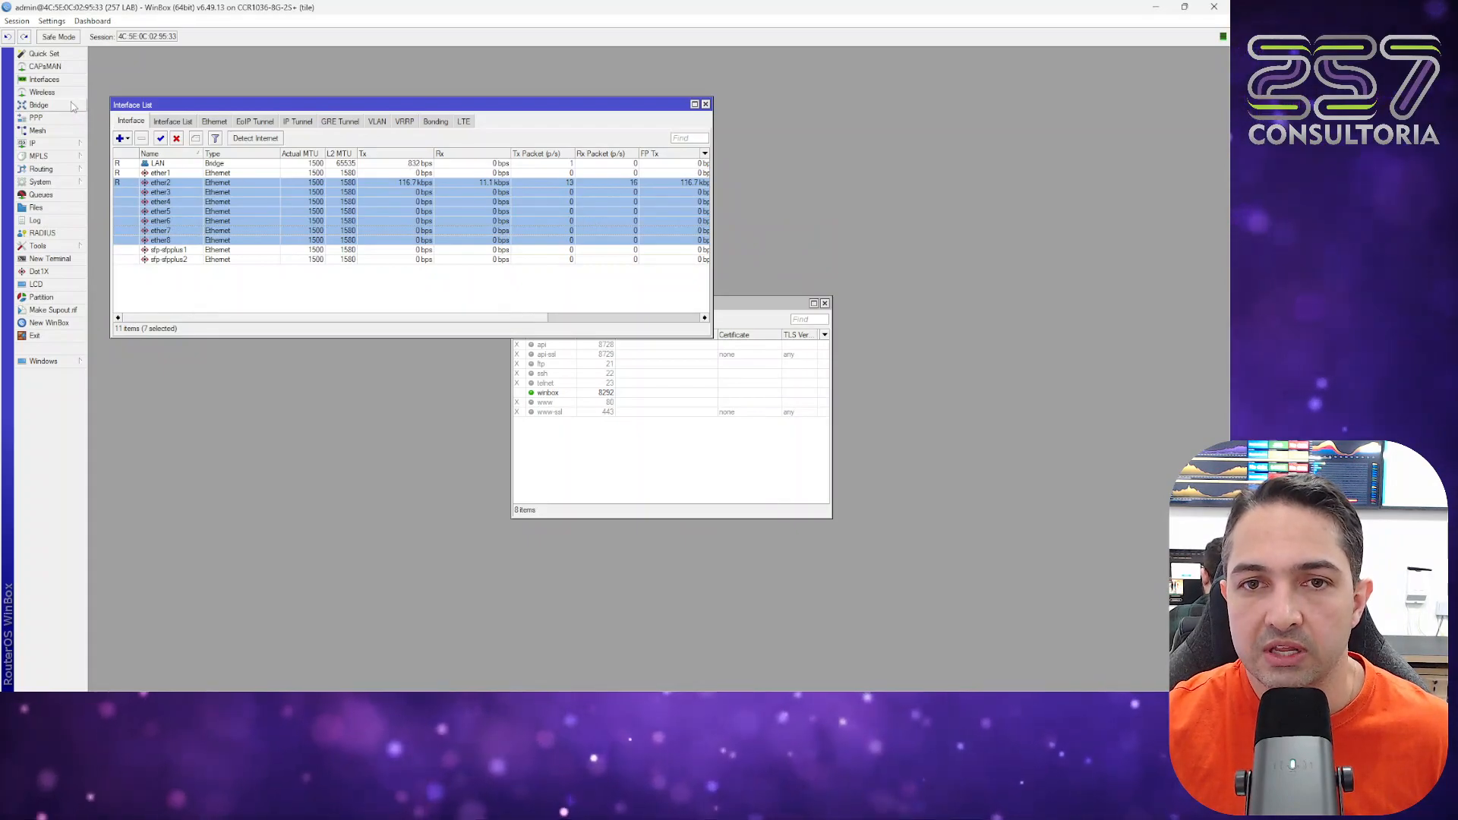
Step: Add ether2 as a port of the LAN bridge
{"action": "left_click", "coordinate": [42, 105]}
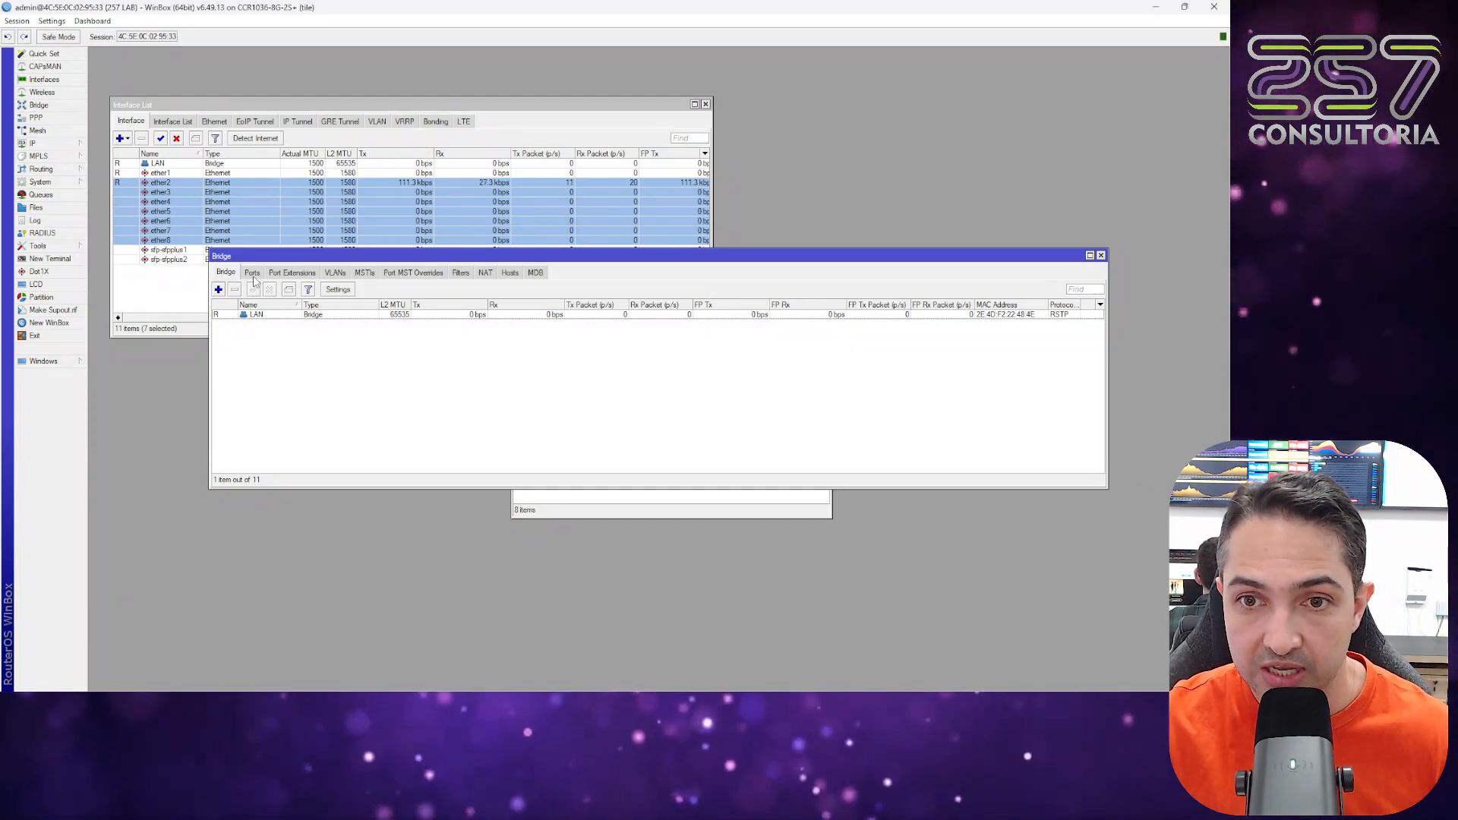
{"action": "left_click", "coordinate": [253, 273]}
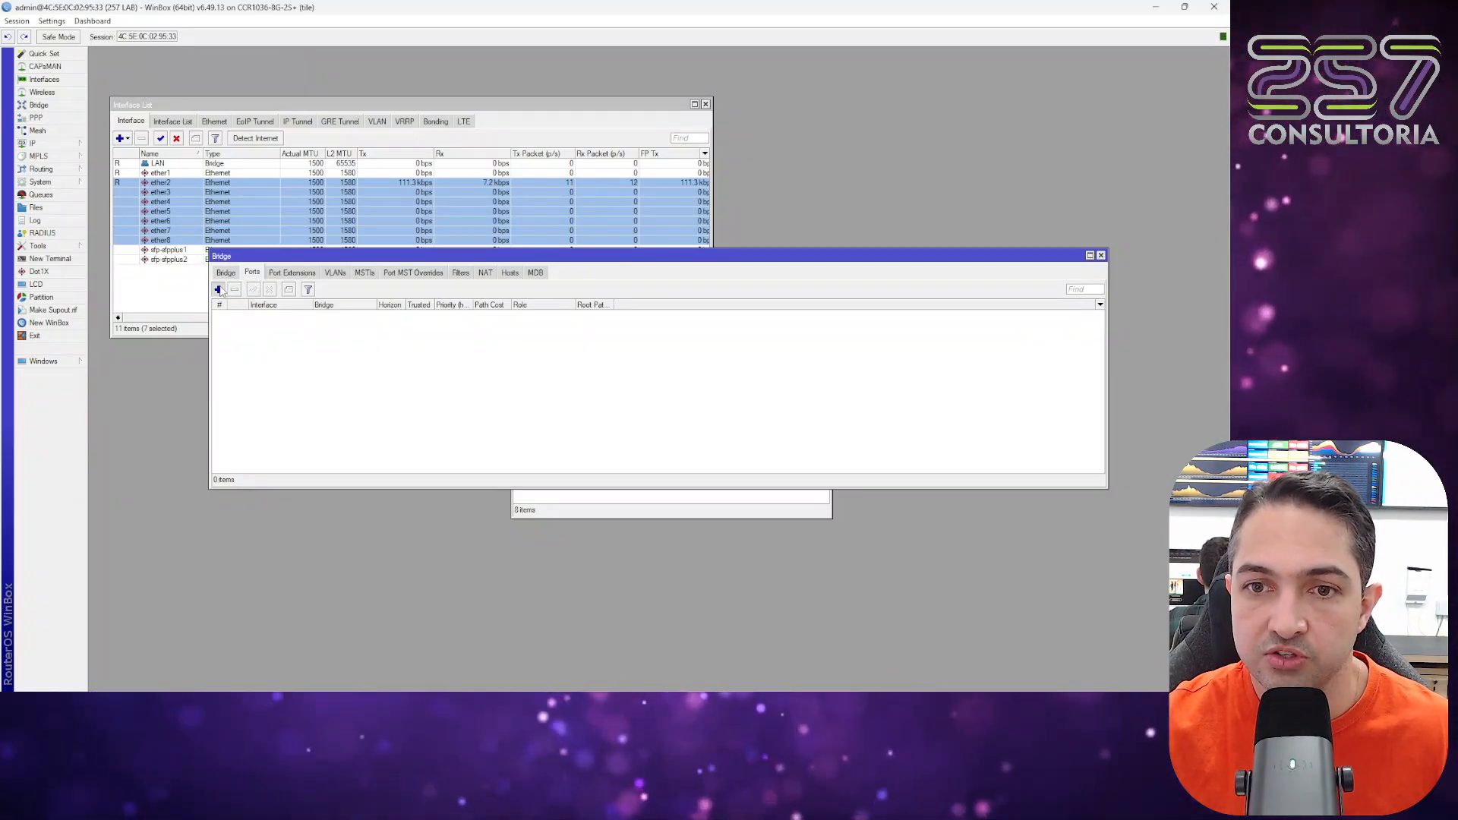
{"action": "left_click", "coordinate": [219, 290]}
{"action": "left_click", "coordinate": [647, 297]}
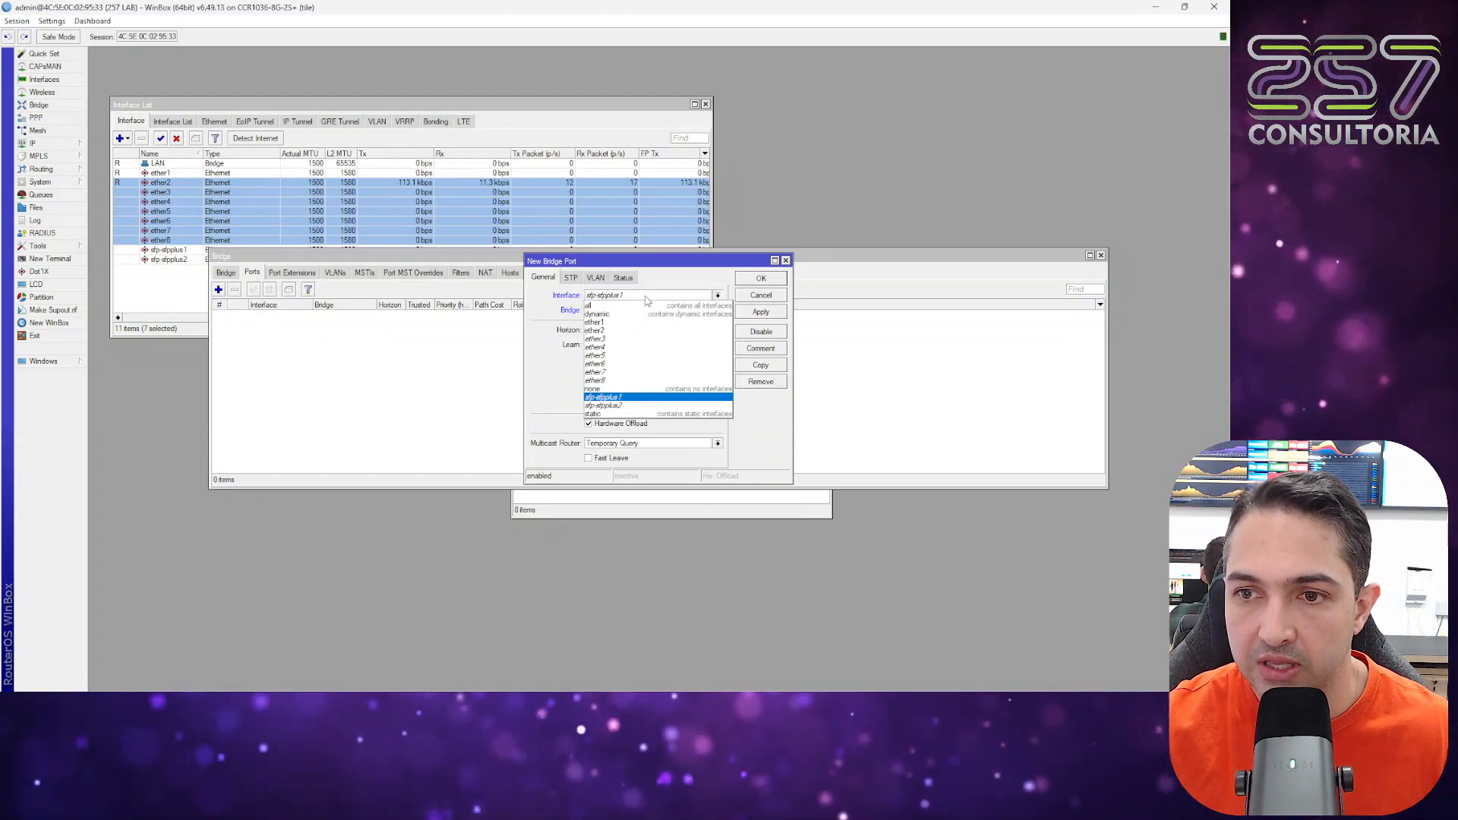
{"action": "left_click", "coordinate": [653, 330]}
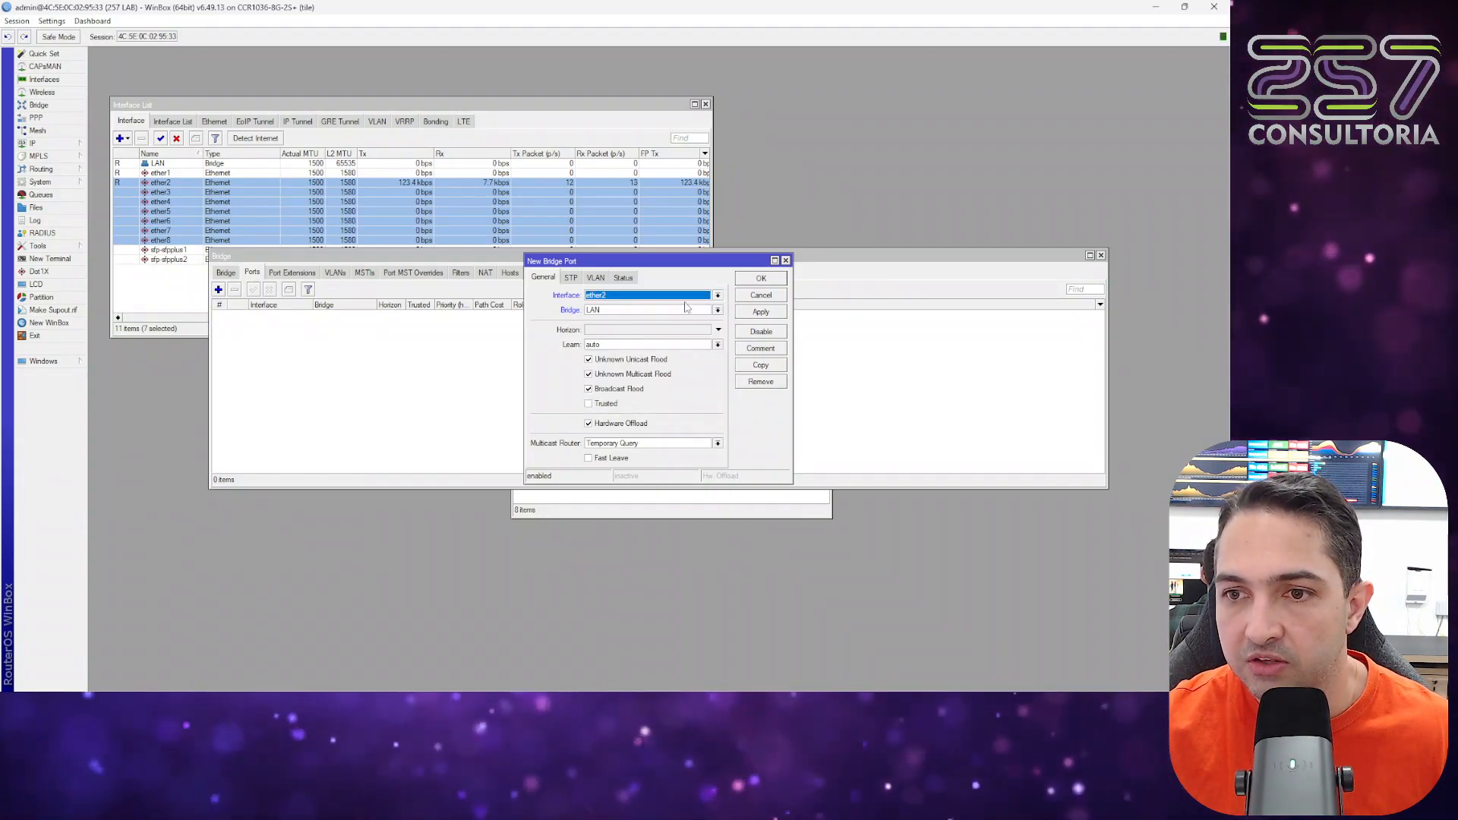
{"action": "left_click", "coordinate": [761, 277]}
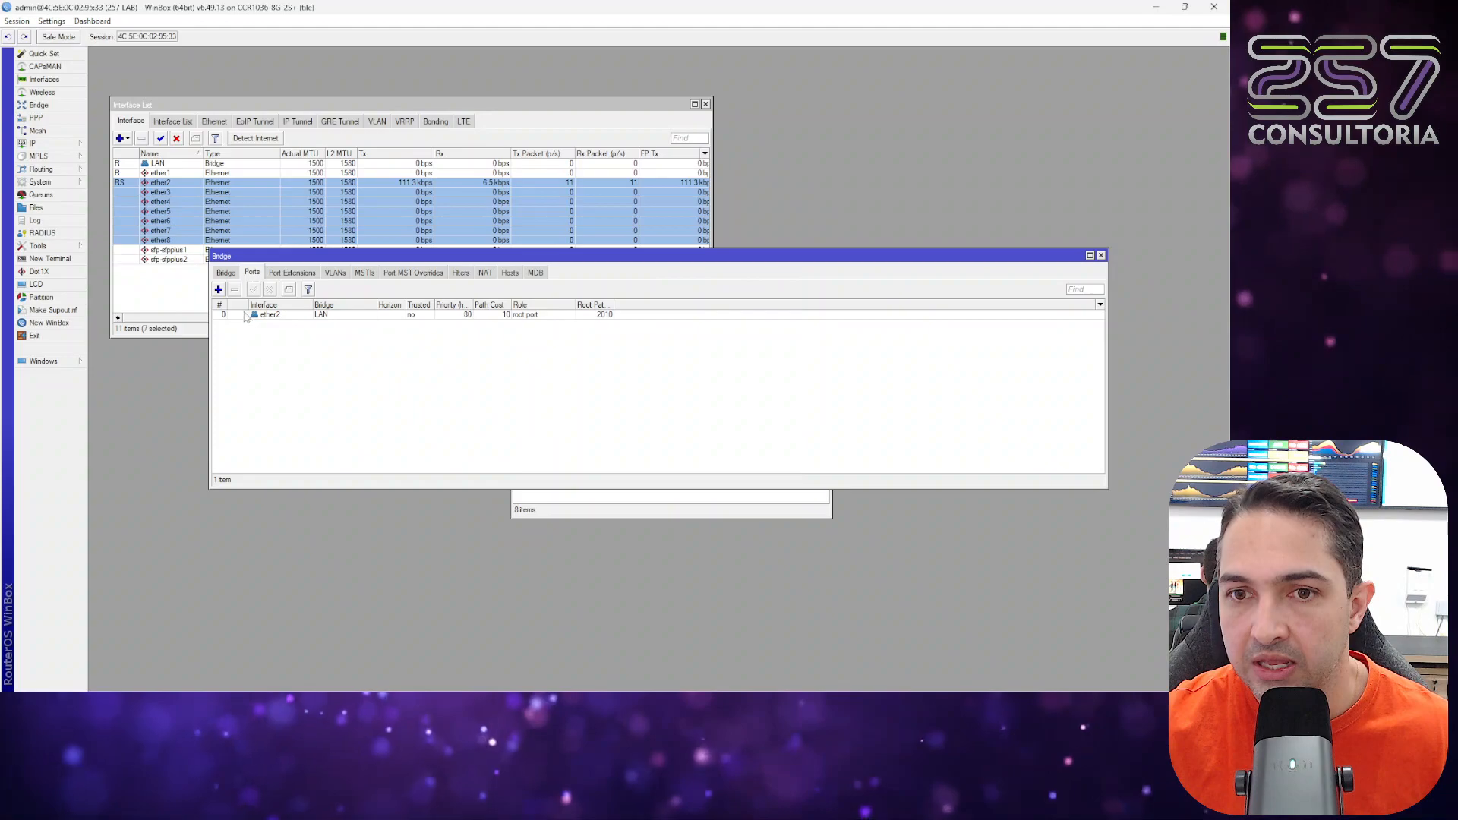
Step: Add ether3 as another port of the LAN bridge
{"action": "left_click", "coordinate": [219, 289]}
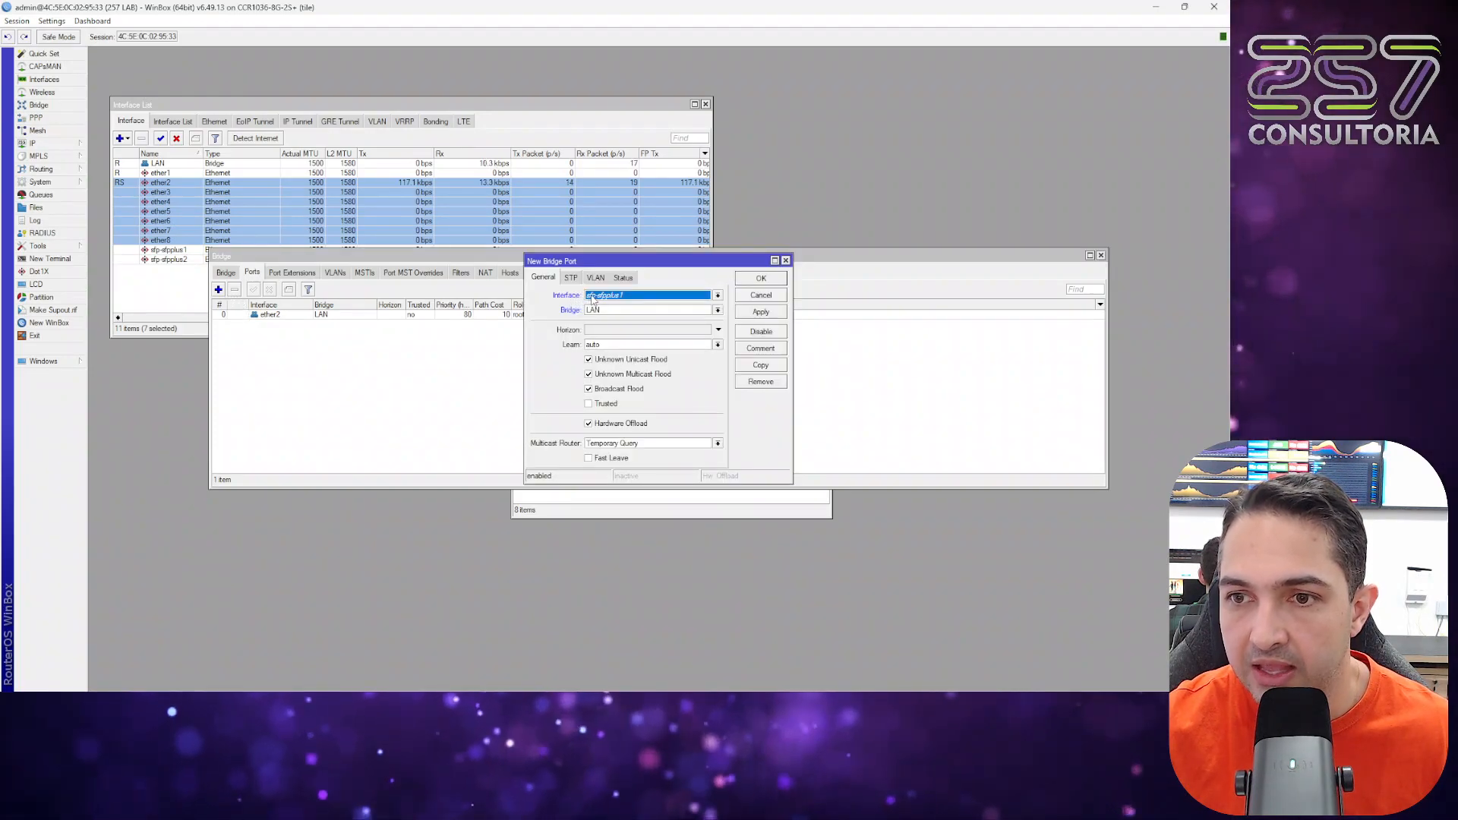
{"action": "left_click", "coordinate": [593, 300]}
{"action": "left_click", "coordinate": [652, 335]}
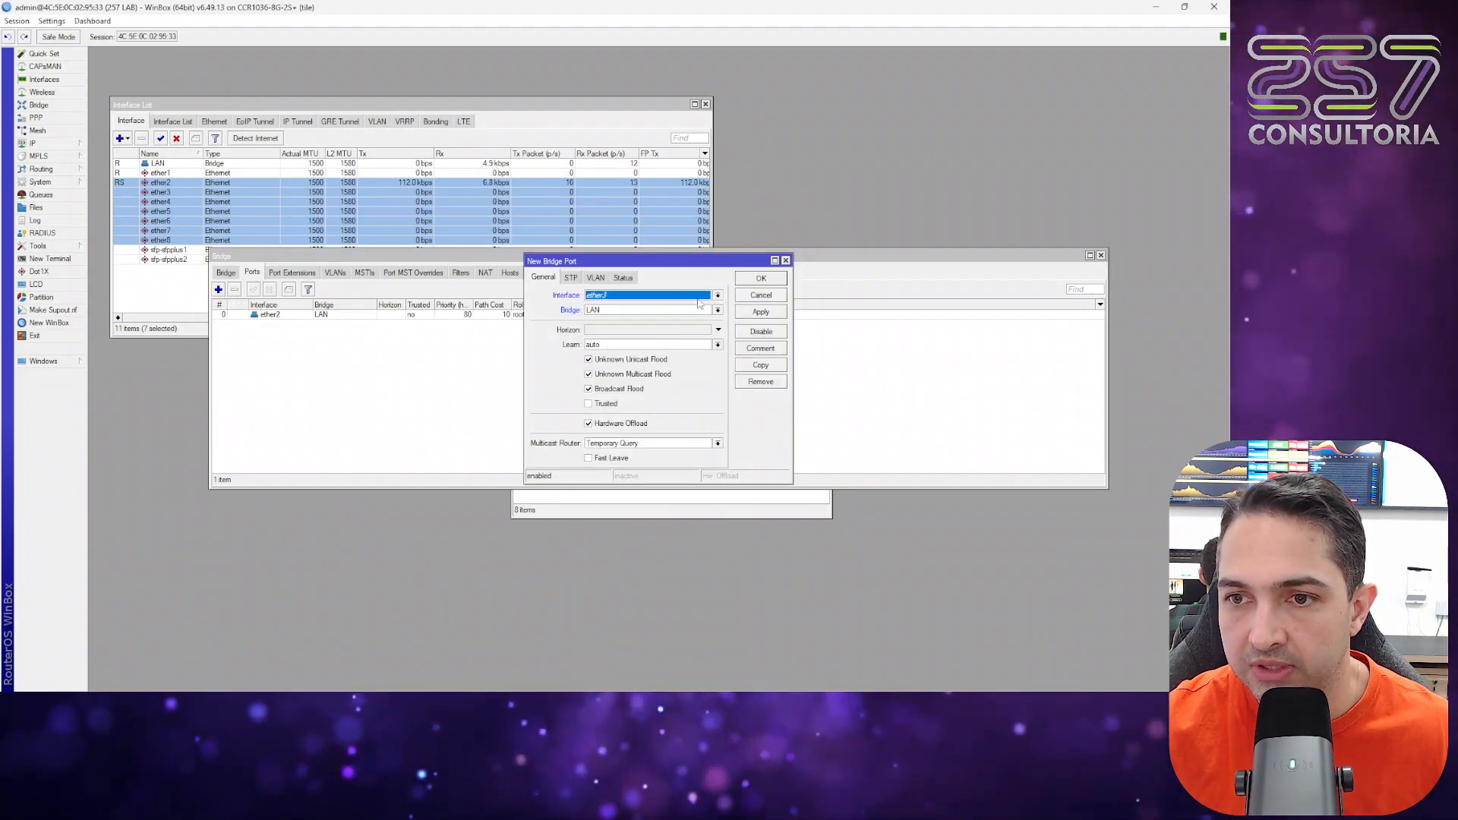
{"action": "left_click", "coordinate": [761, 278]}
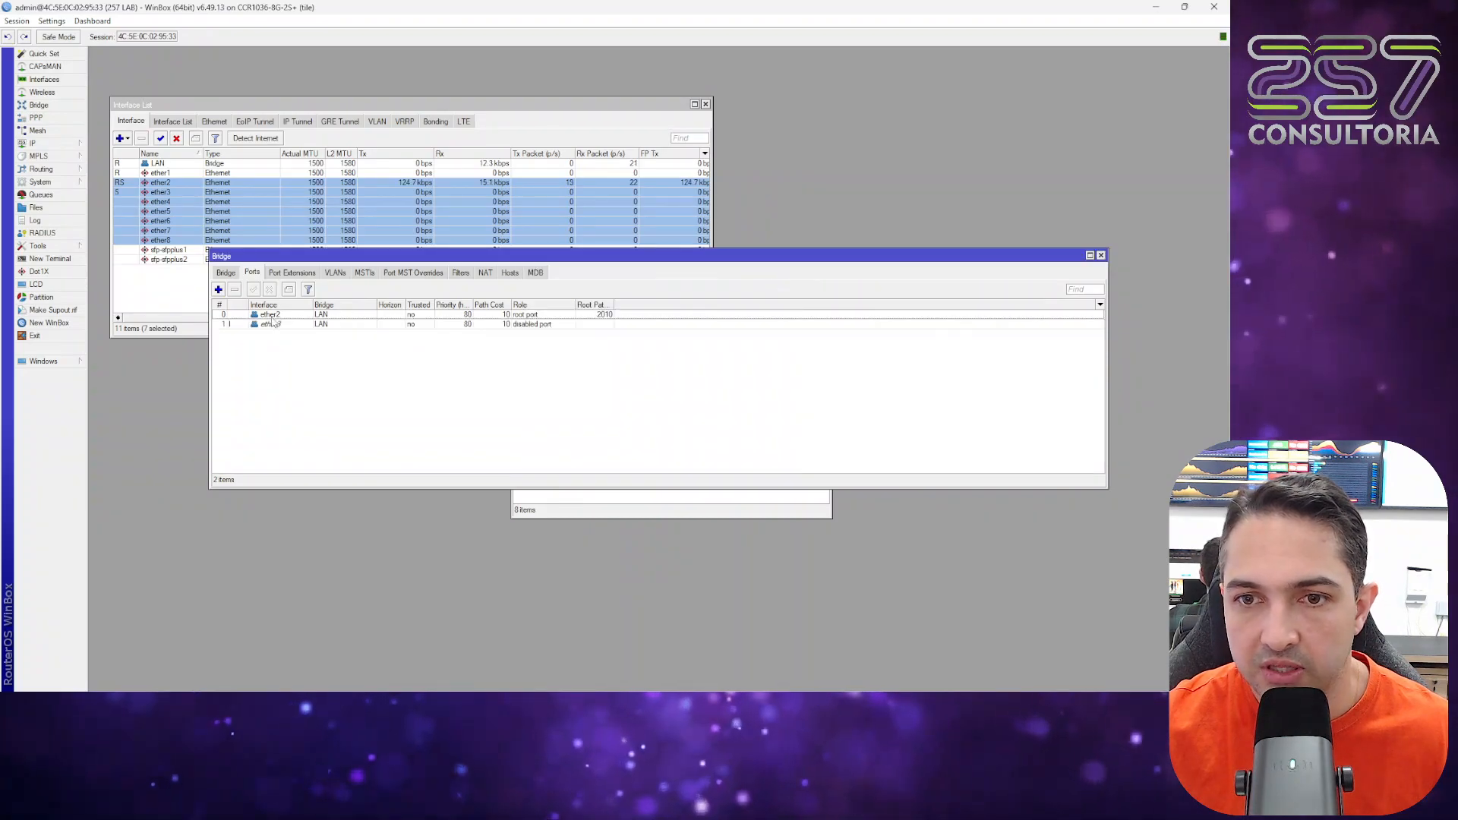
Step: Add ether4 as a port of the LAN bridge, close the bridge window and select sfp-sfpplus1 in the interface list
{"action": "left_click", "coordinate": [217, 290]}
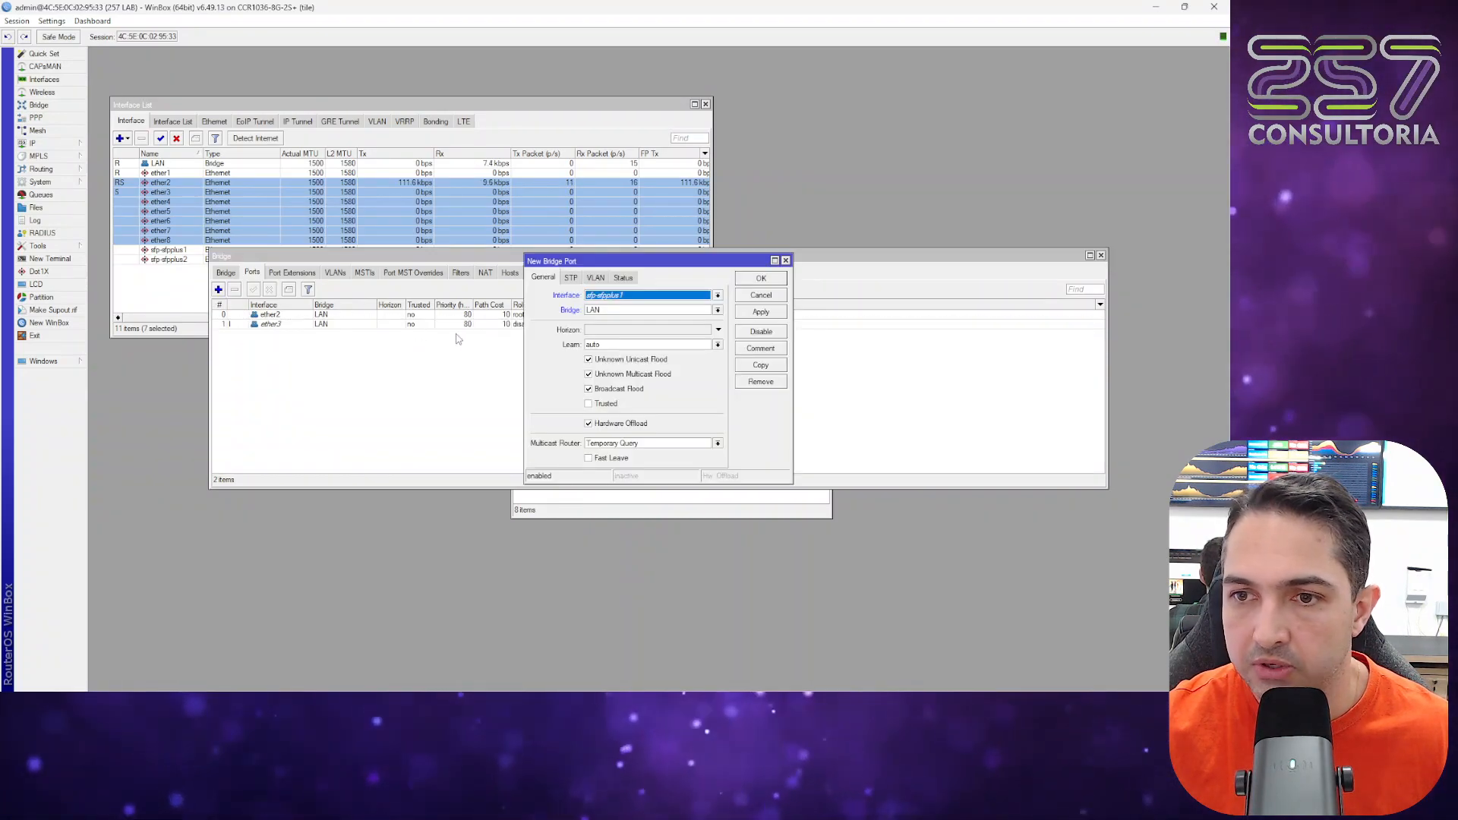
{"action": "left_click", "coordinate": [600, 296]}
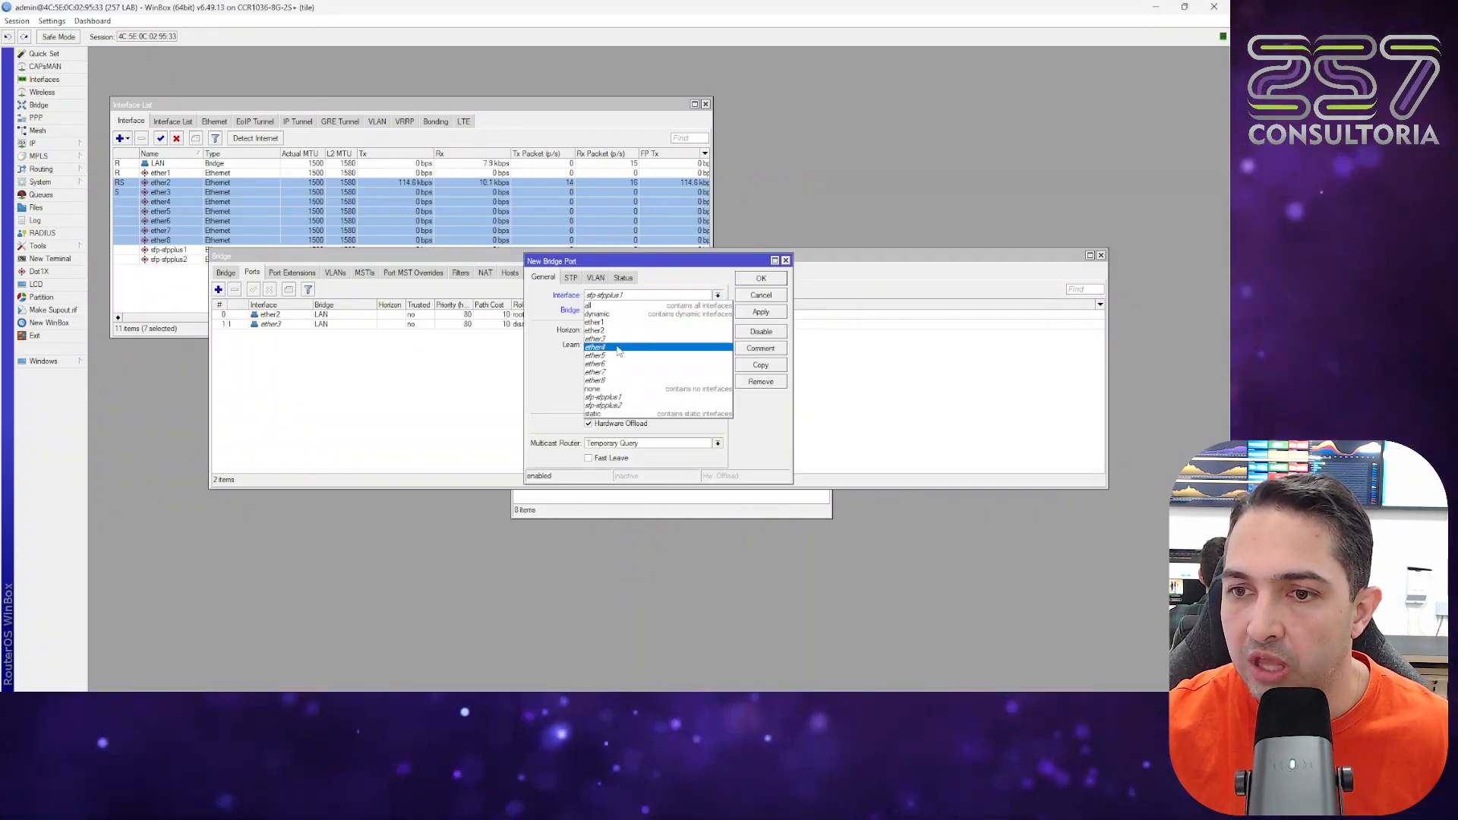
{"action": "left_click", "coordinate": [596, 347]}
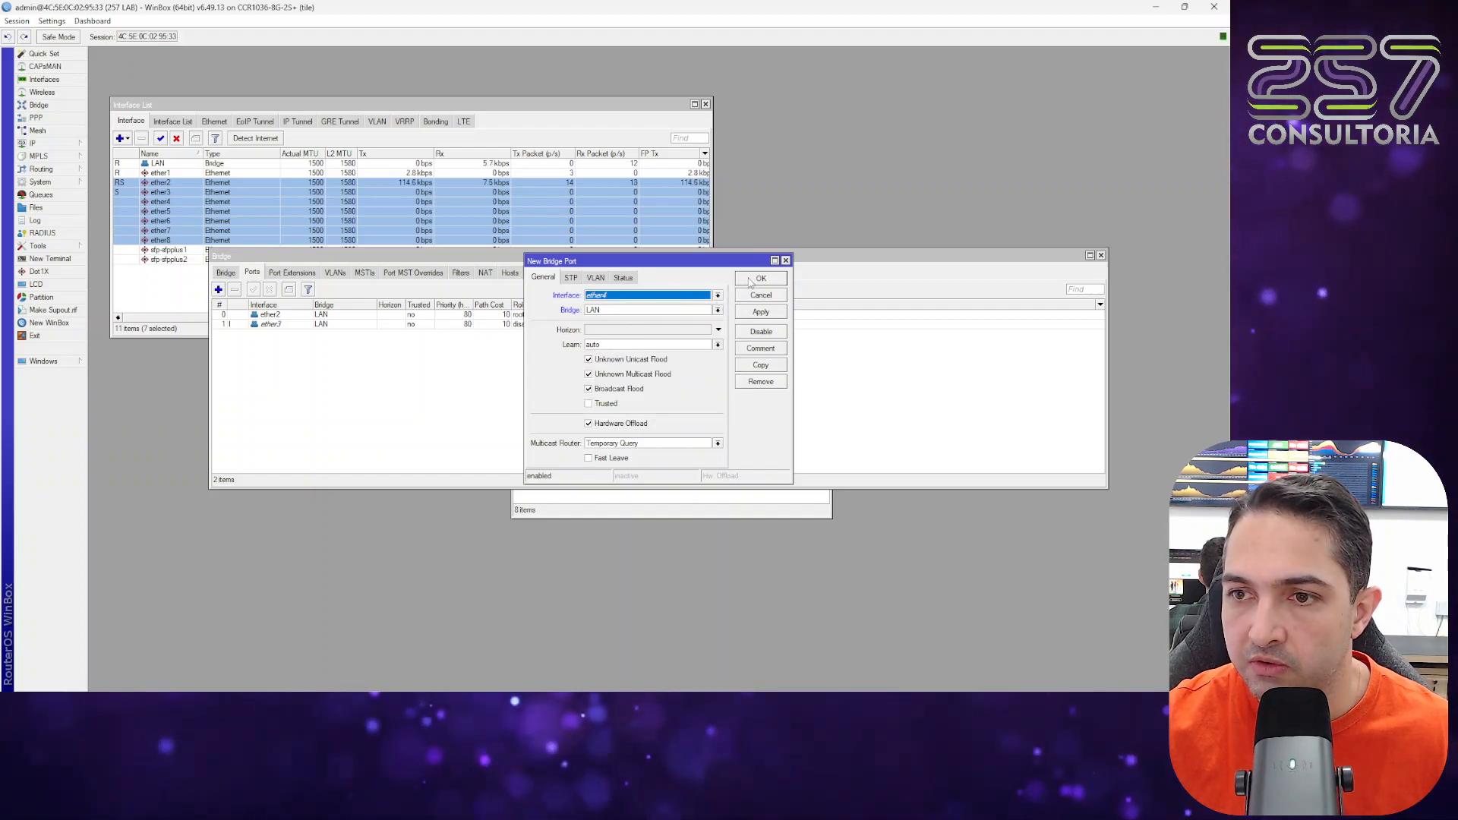
{"action": "left_click", "coordinate": [760, 279]}
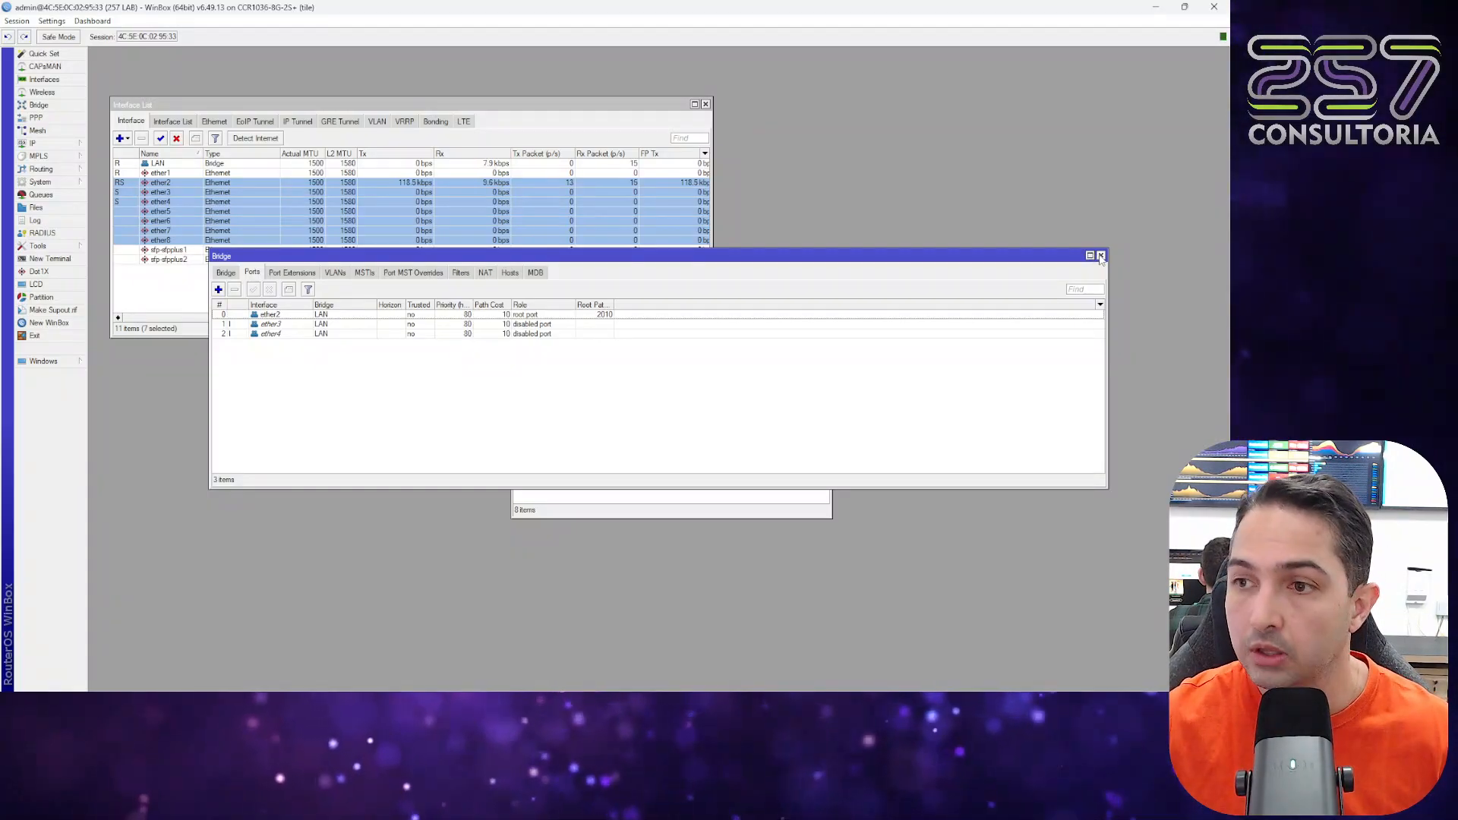
{"action": "left_click", "coordinate": [1101, 256]}
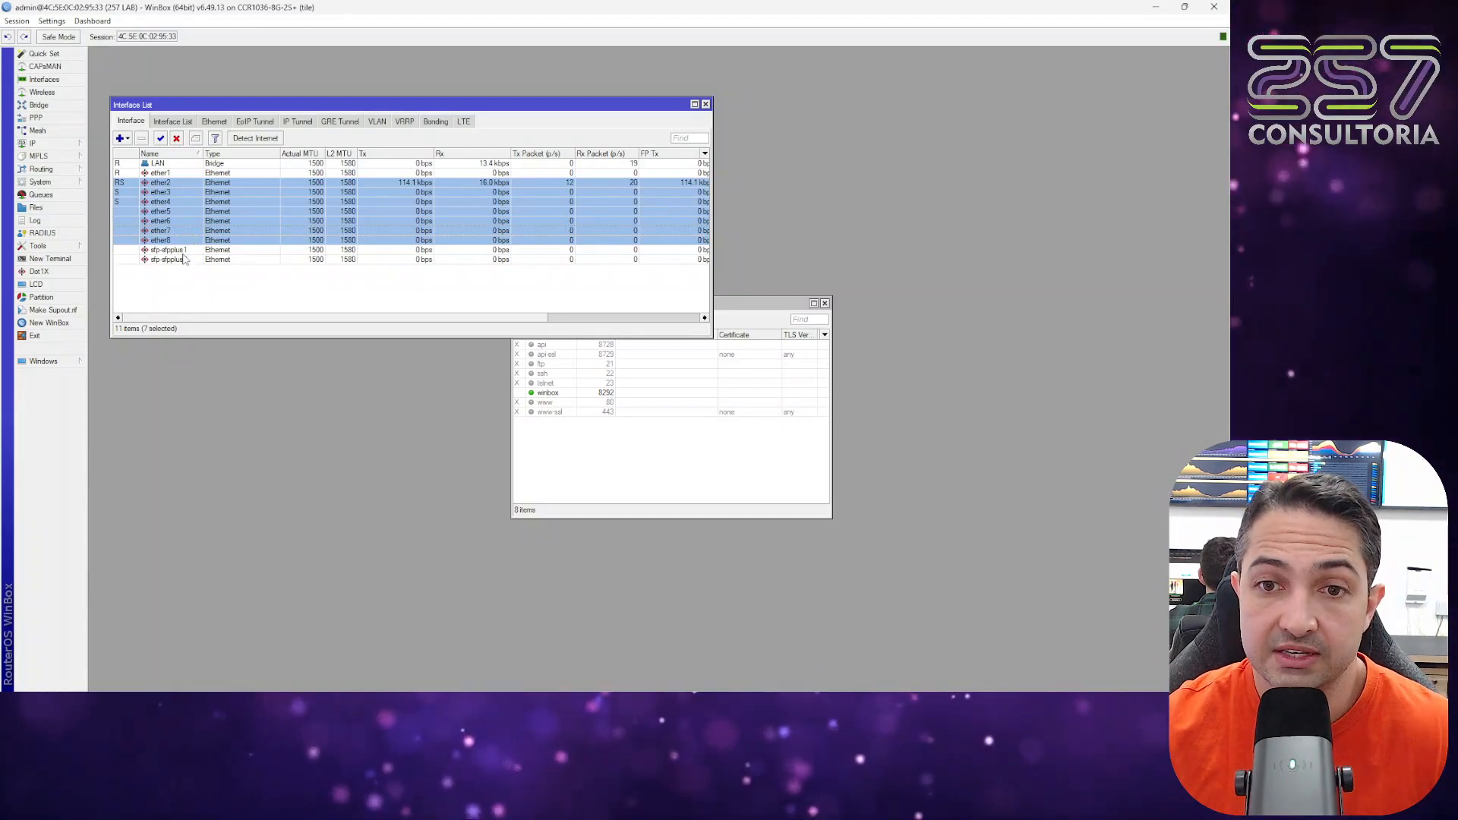
{"action": "left_click", "coordinate": [210, 250]}
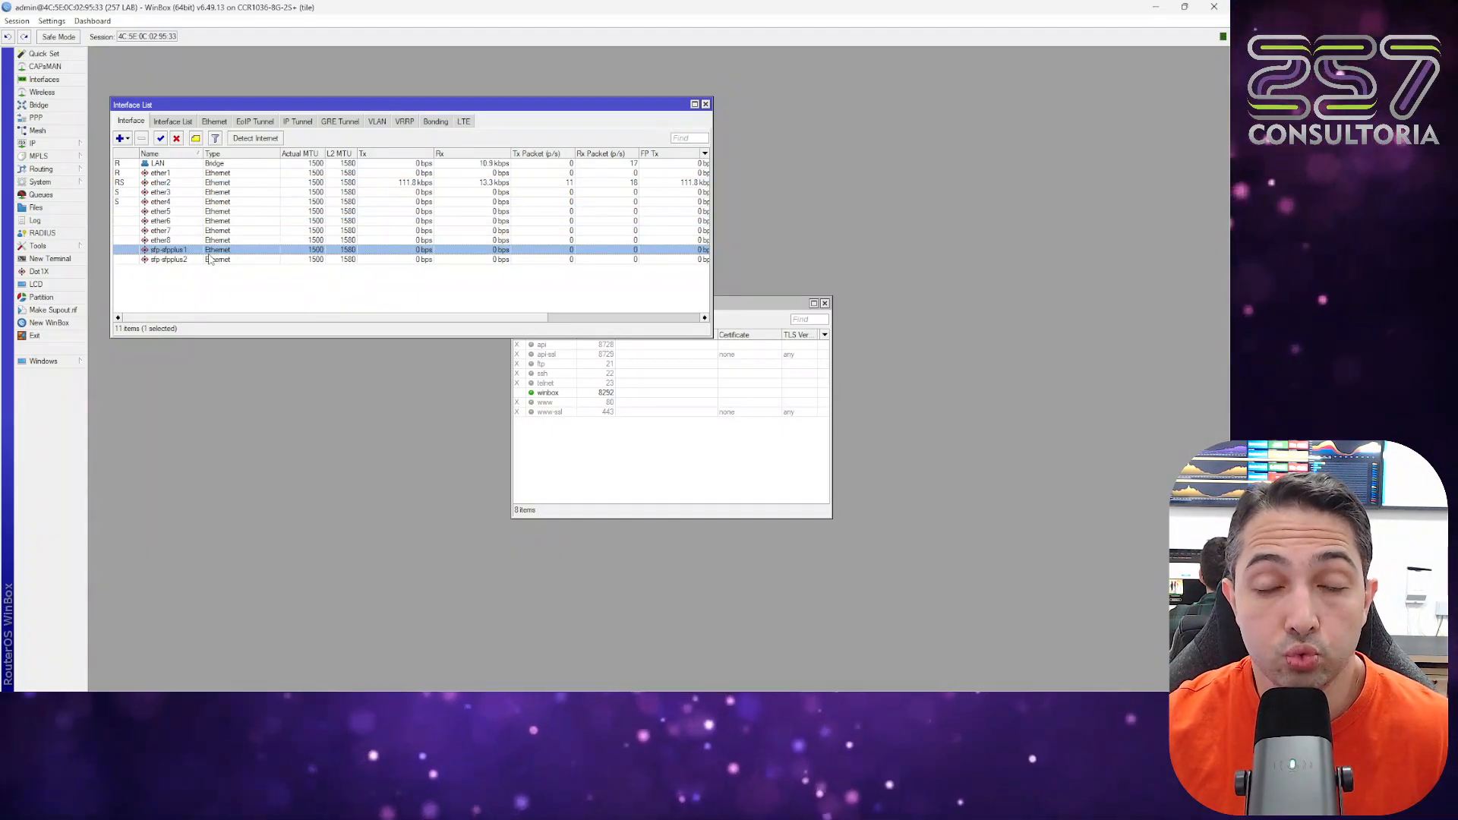
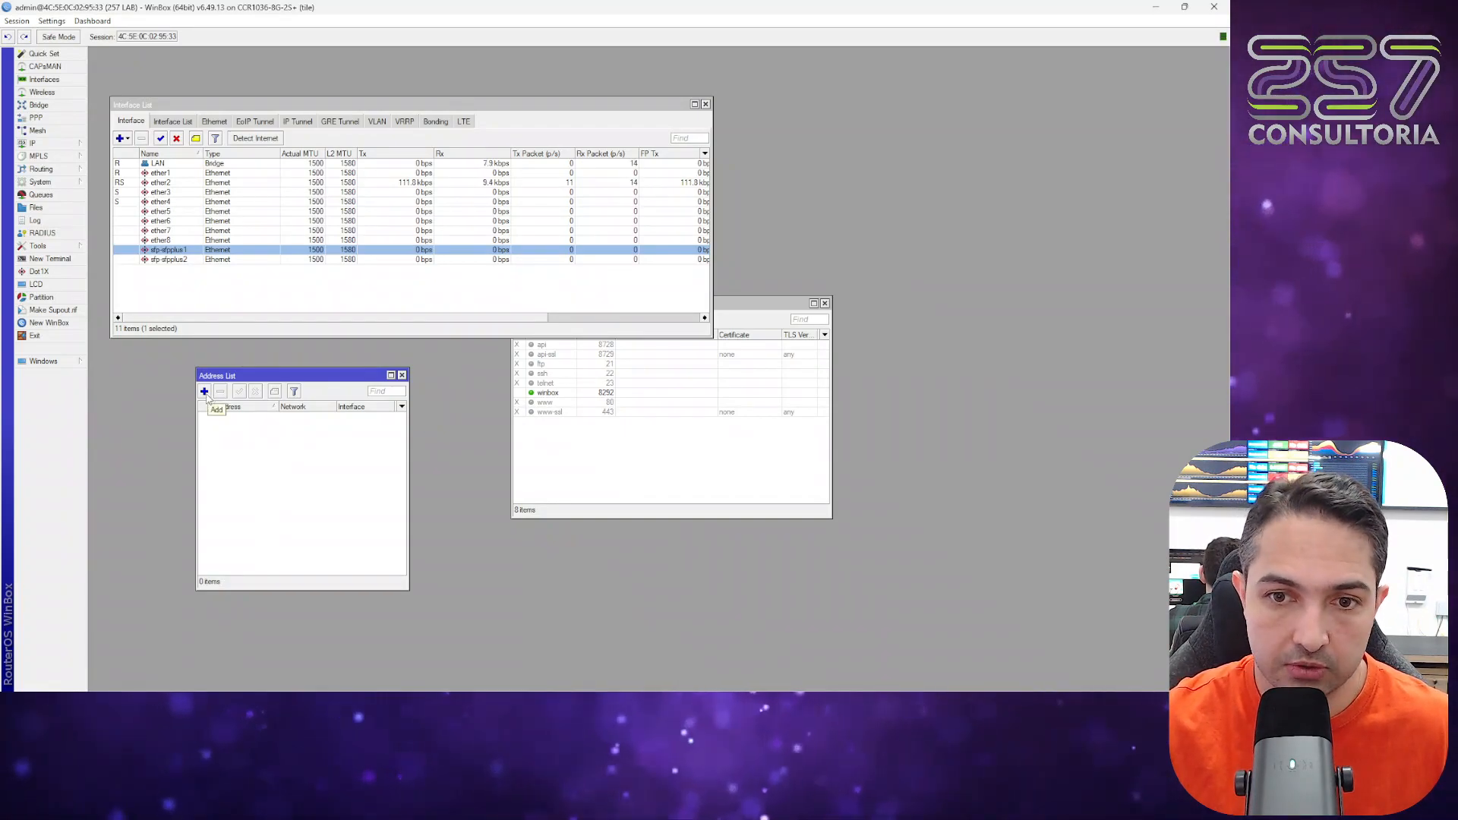
Step: Add the IP address 192.168.10.1/24 to the LAN interface
{"action": "left_click", "coordinate": [205, 393]}
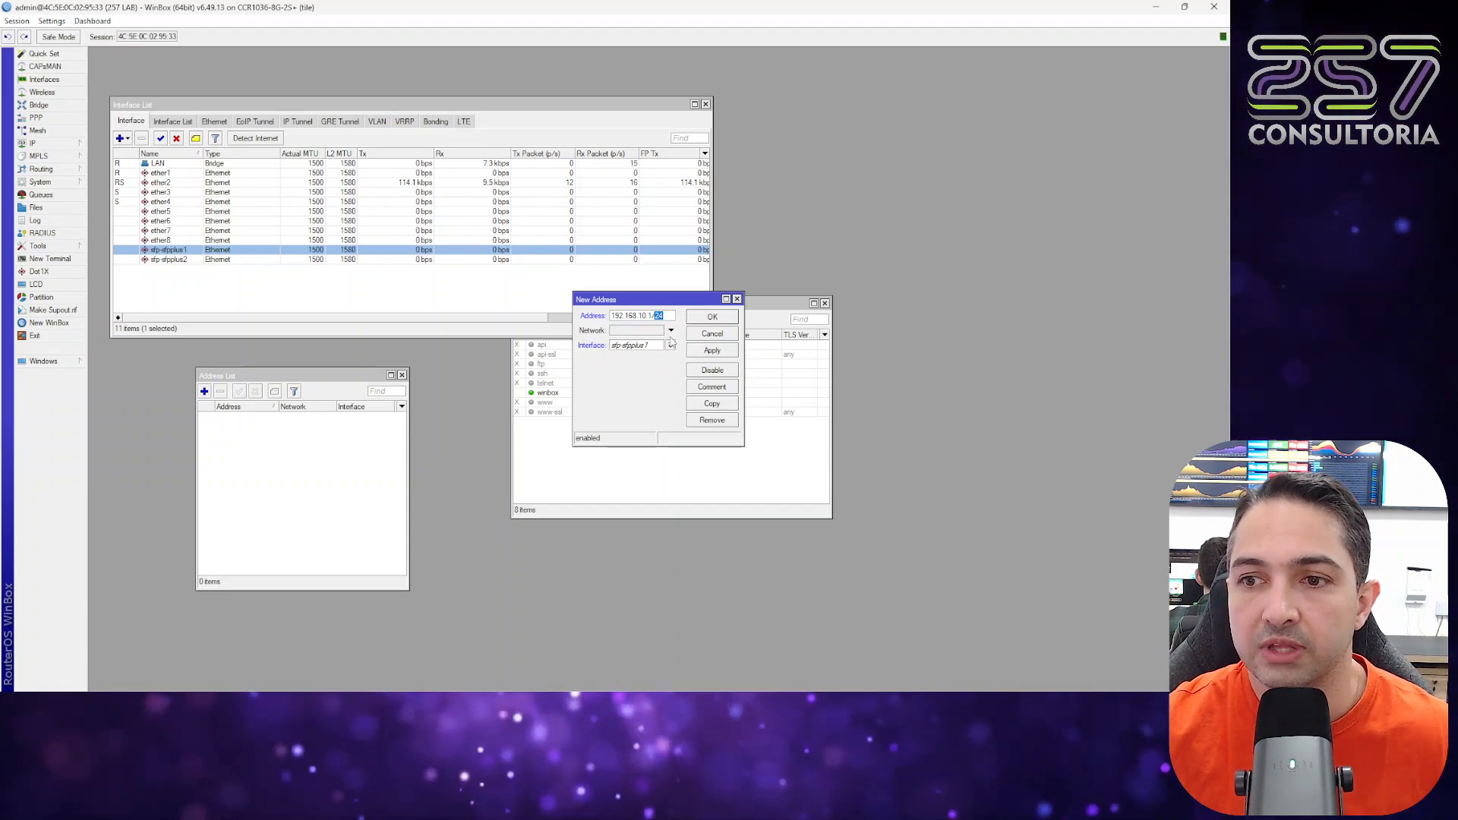
{"action": "left_click", "coordinate": [670, 345]}
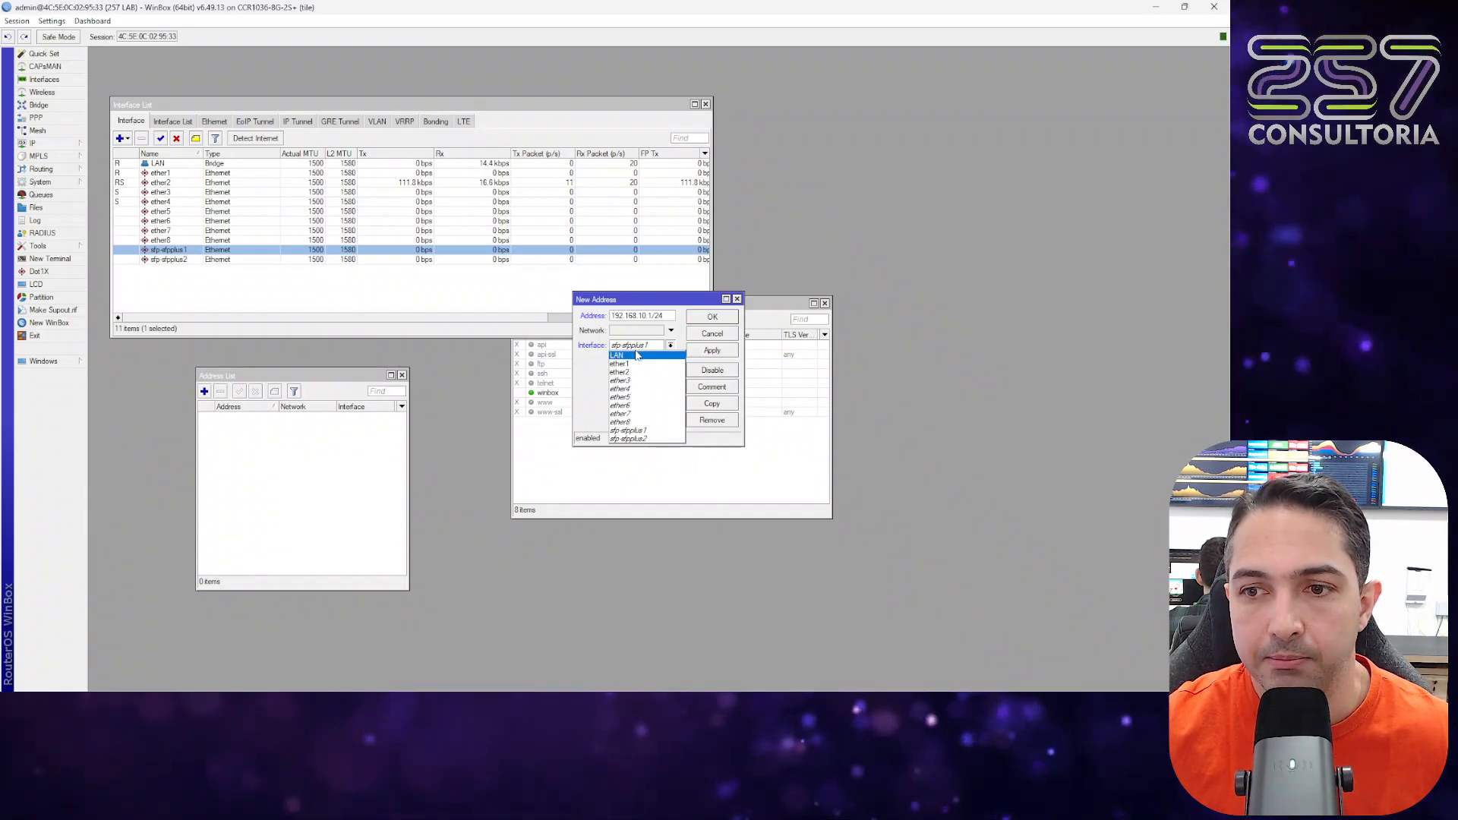
{"action": "left_click", "coordinate": [636, 356]}
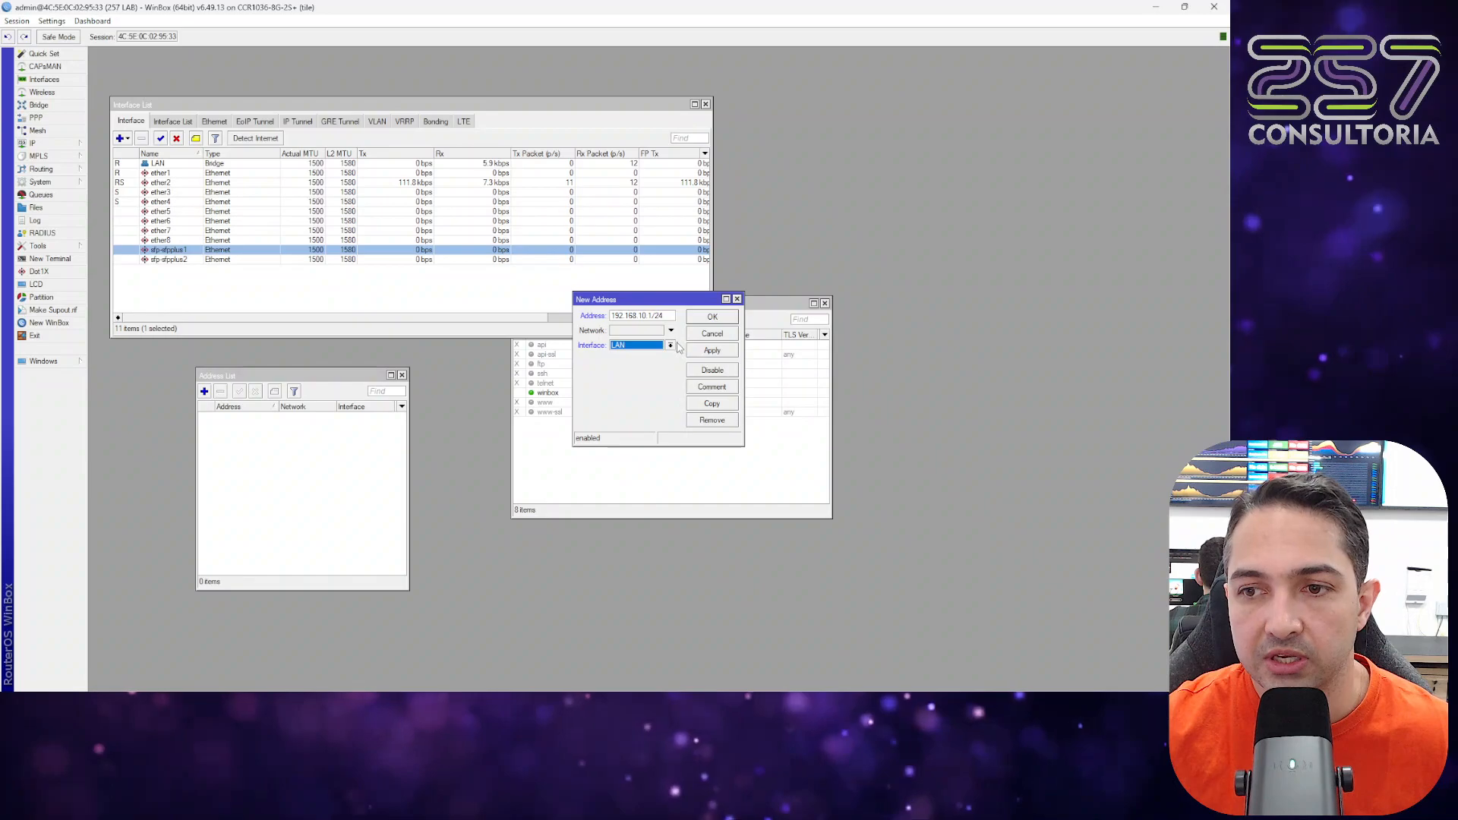
{"action": "left_click", "coordinate": [671, 346]}
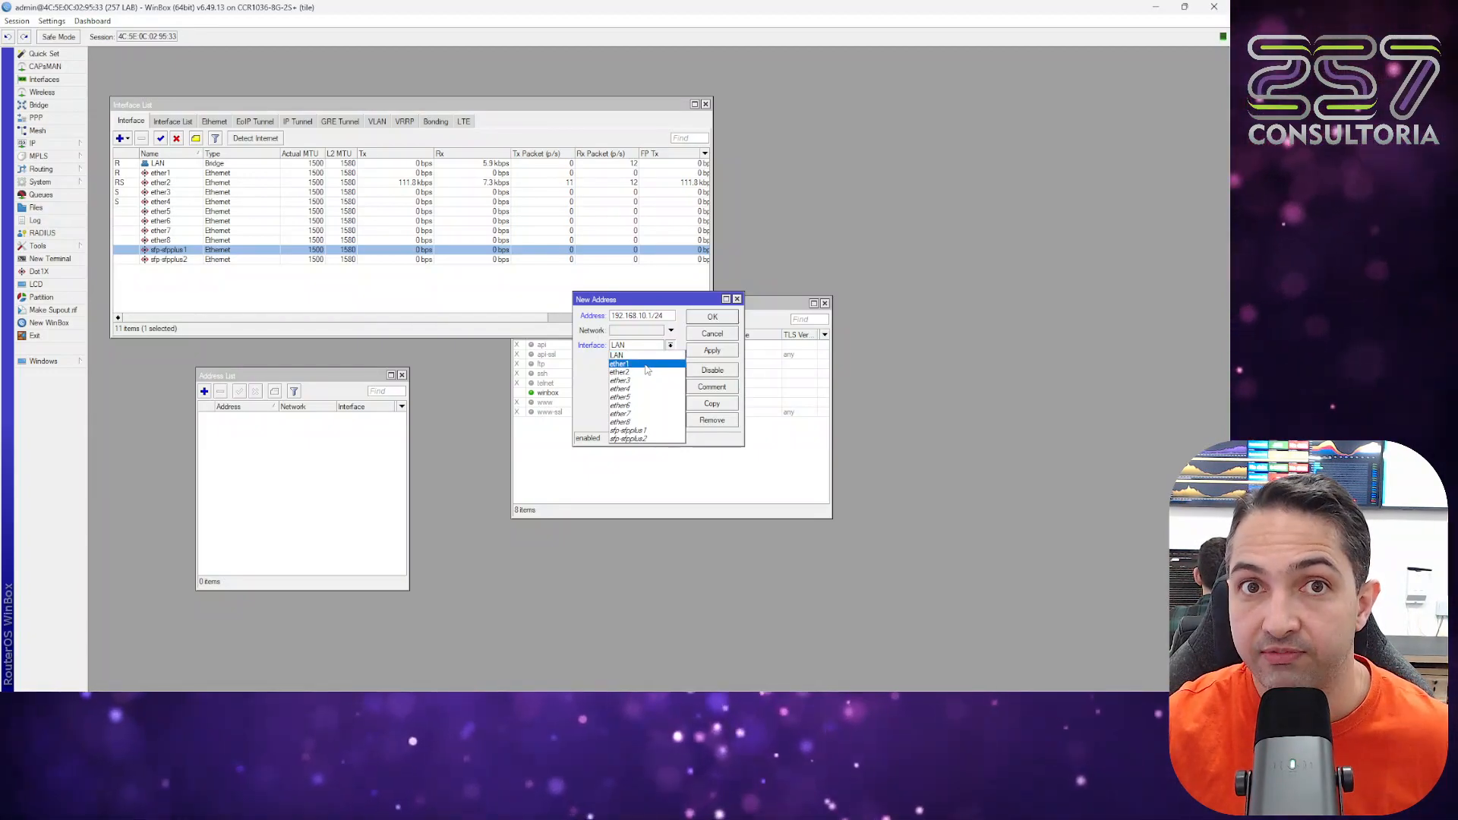
{"action": "left_click", "coordinate": [630, 355]}
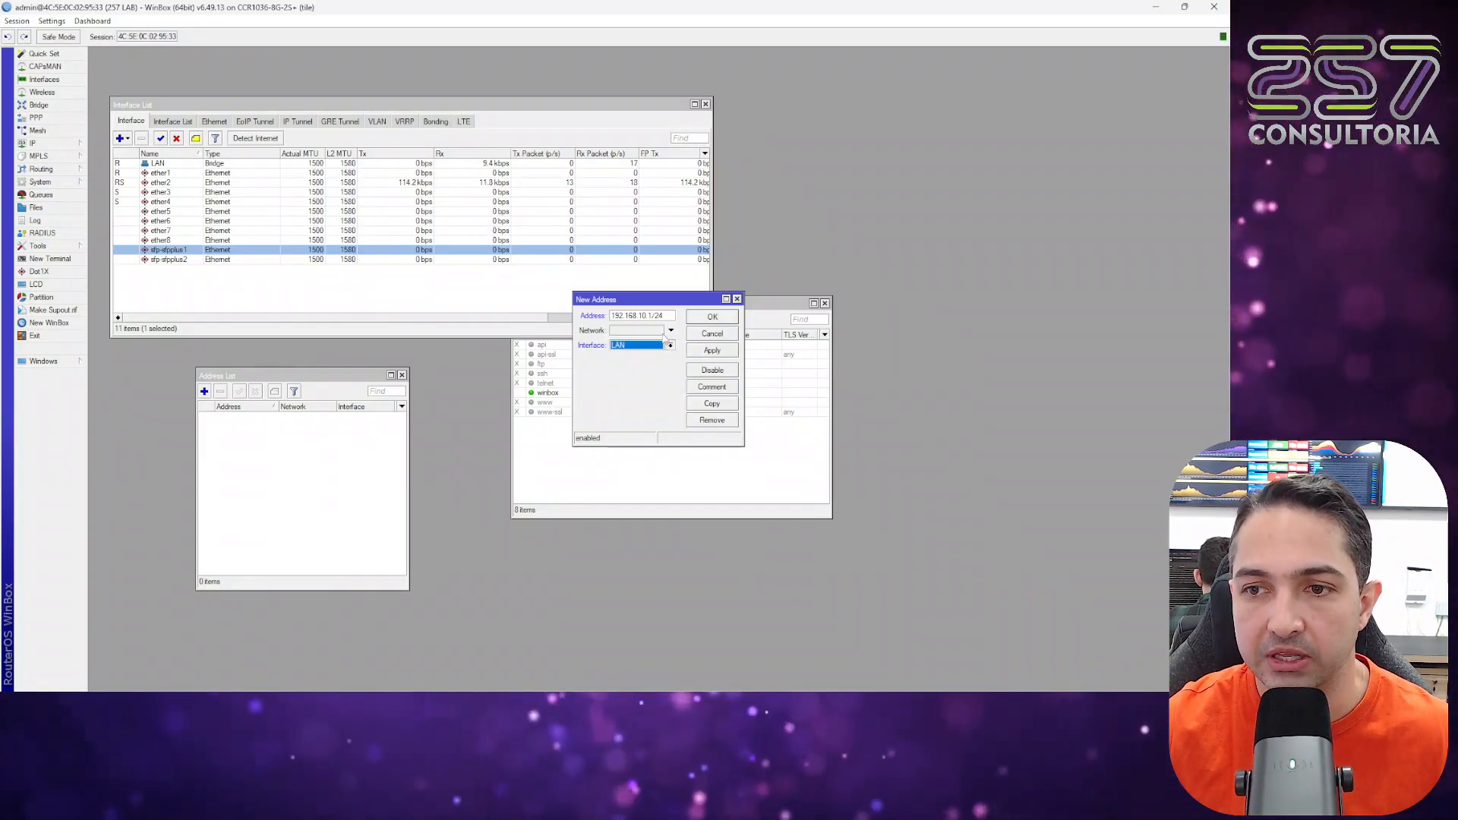
{"action": "left_click", "coordinate": [712, 317]}
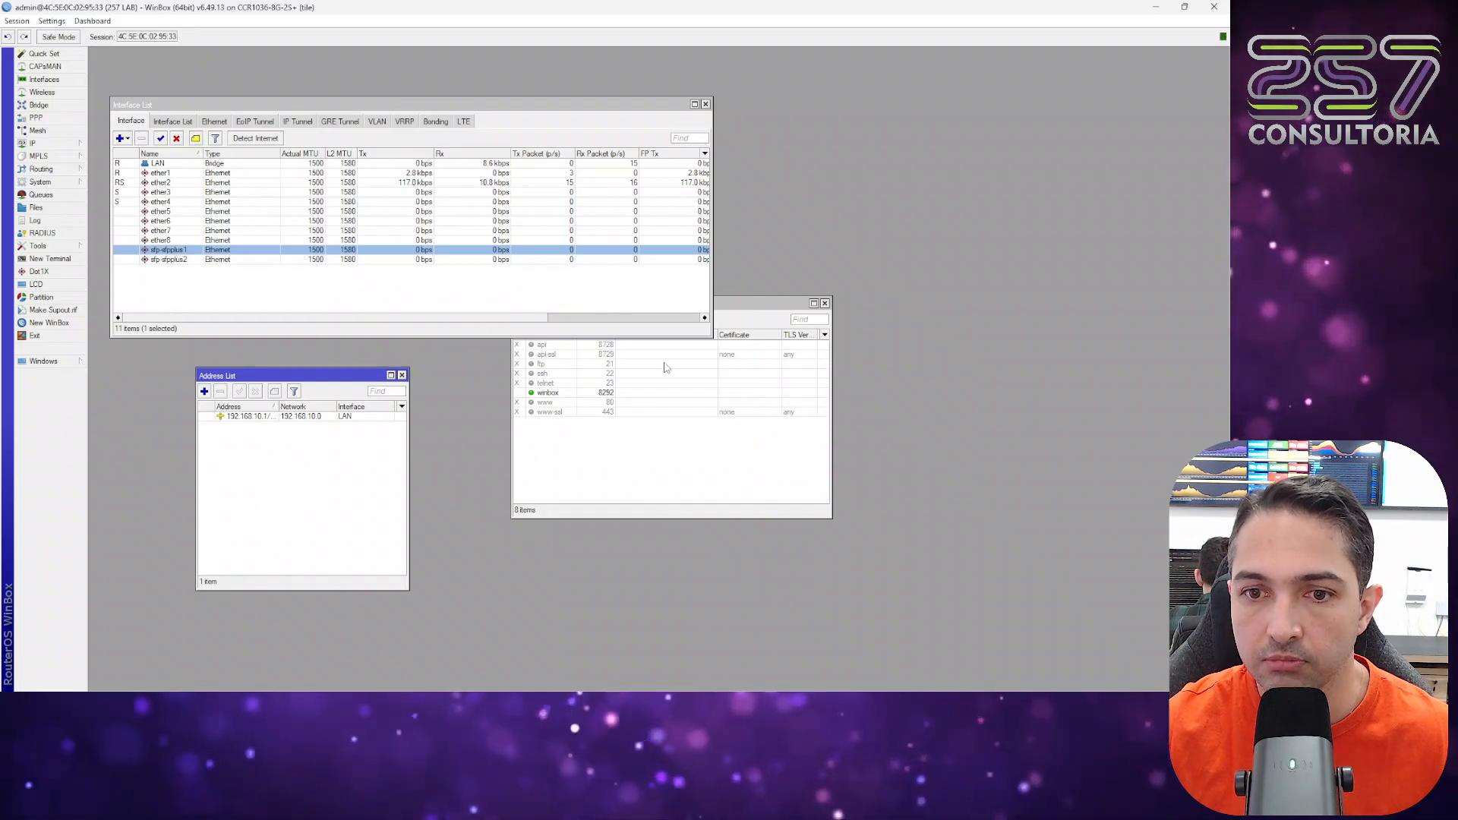
Step: Close the router session, refresh the neighbor list and try to connect to 257 LAB by its IP address 192.168.10.1
{"action": "left_click", "coordinate": [1214, 9]}
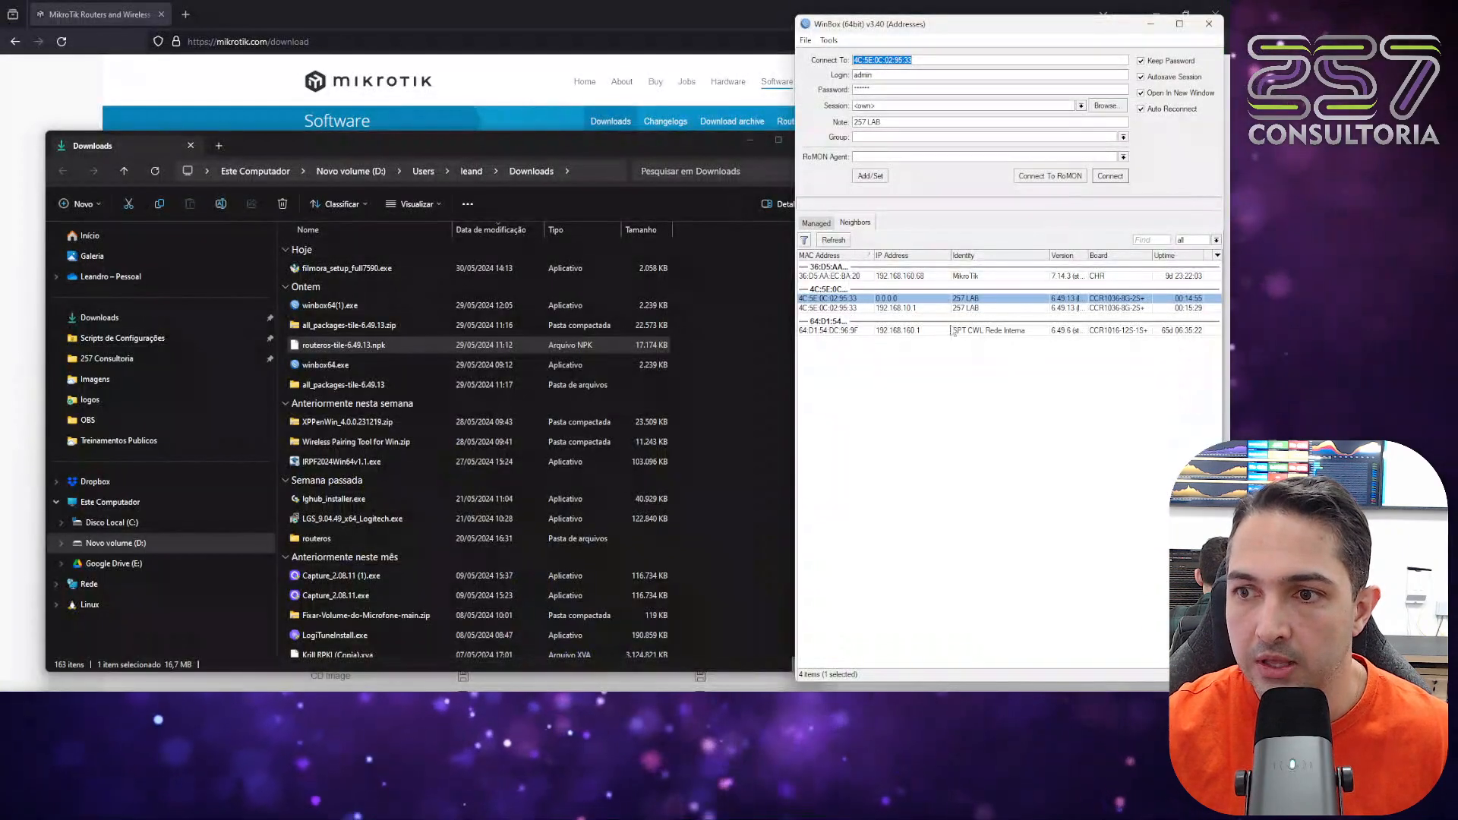
{"action": "left_click", "coordinate": [908, 309]}
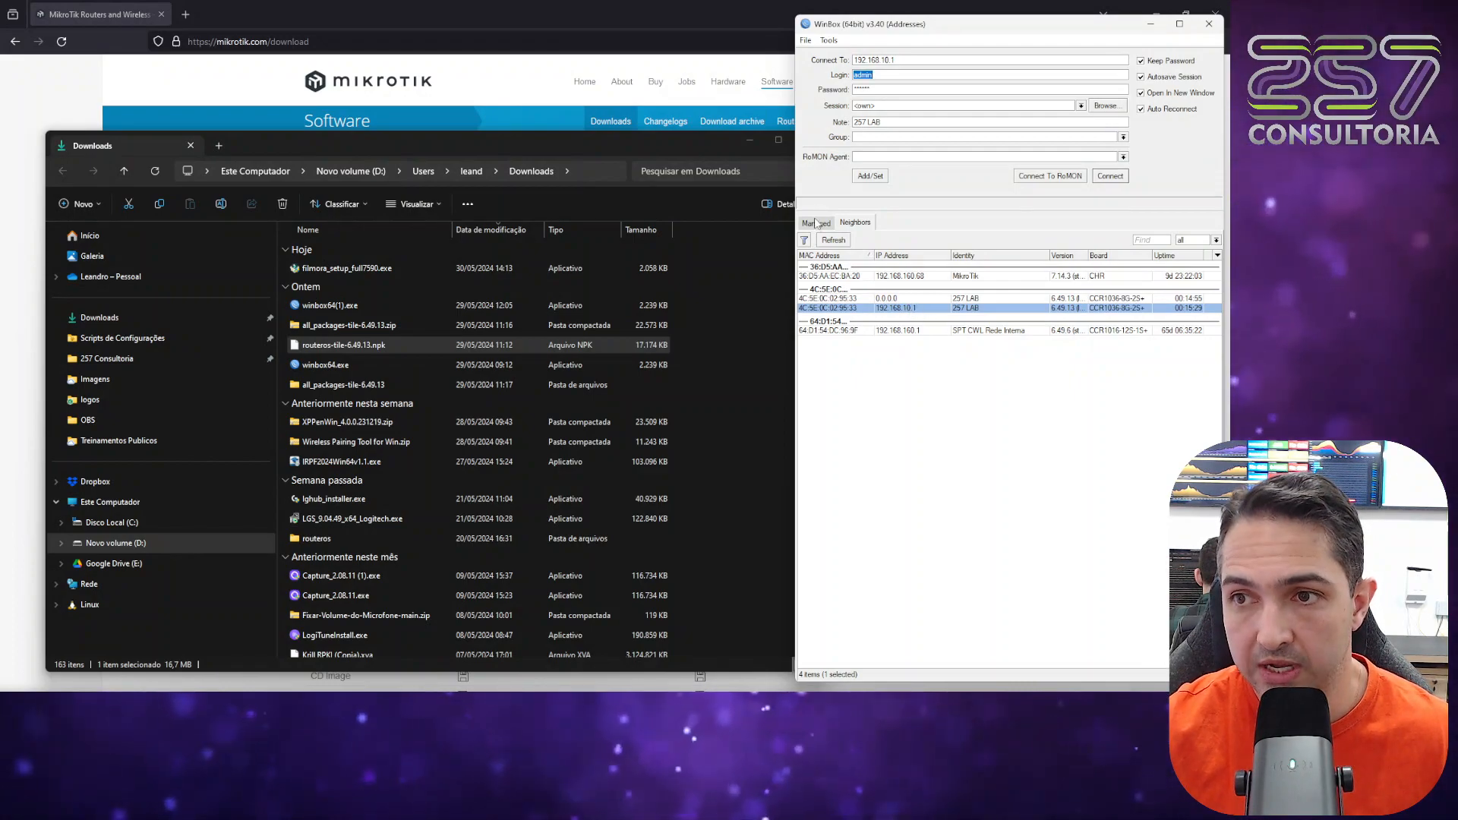
{"action": "left_click", "coordinate": [834, 240]}
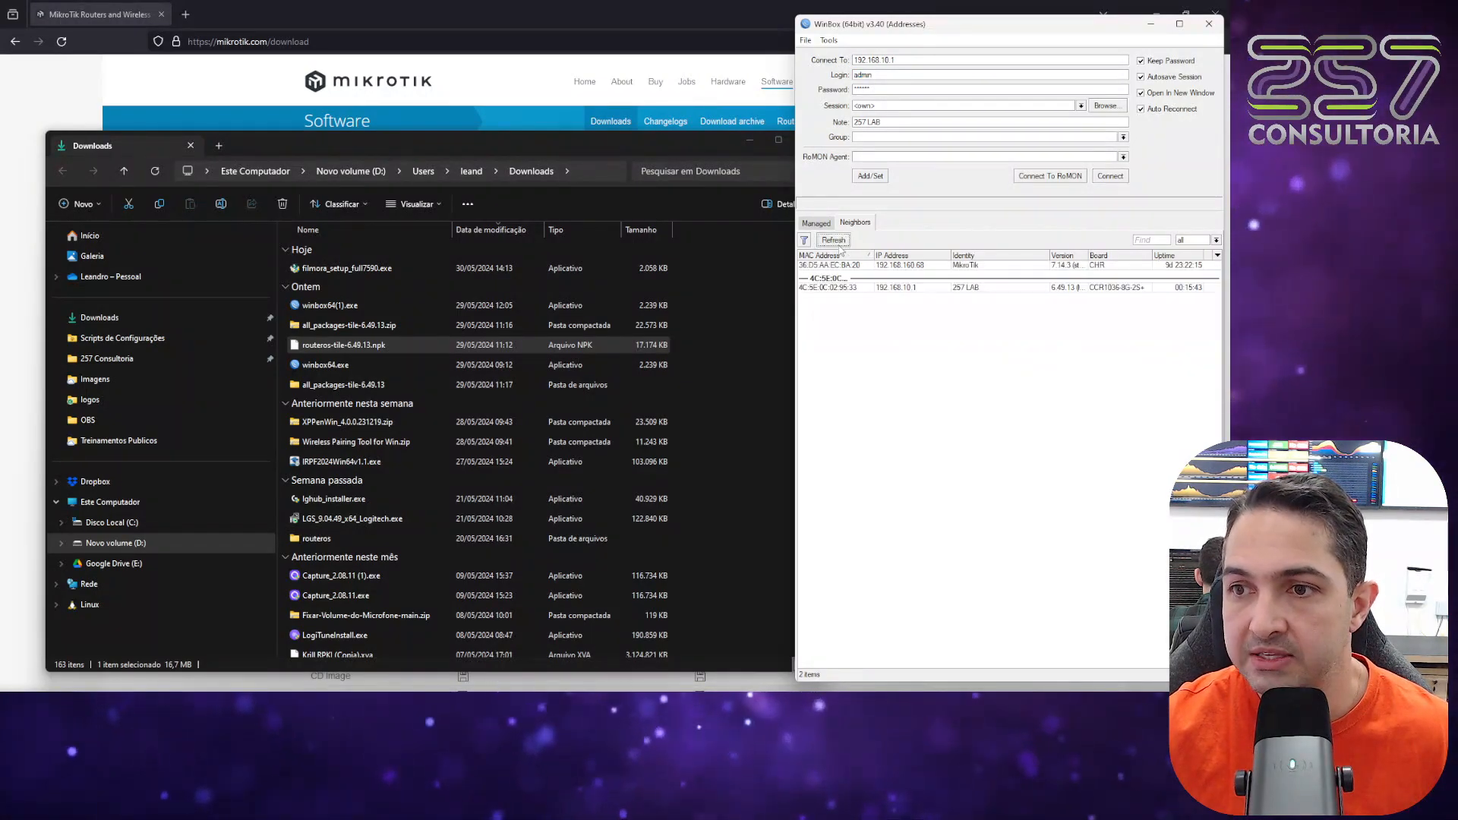
{"action": "left_click", "coordinate": [912, 291]}
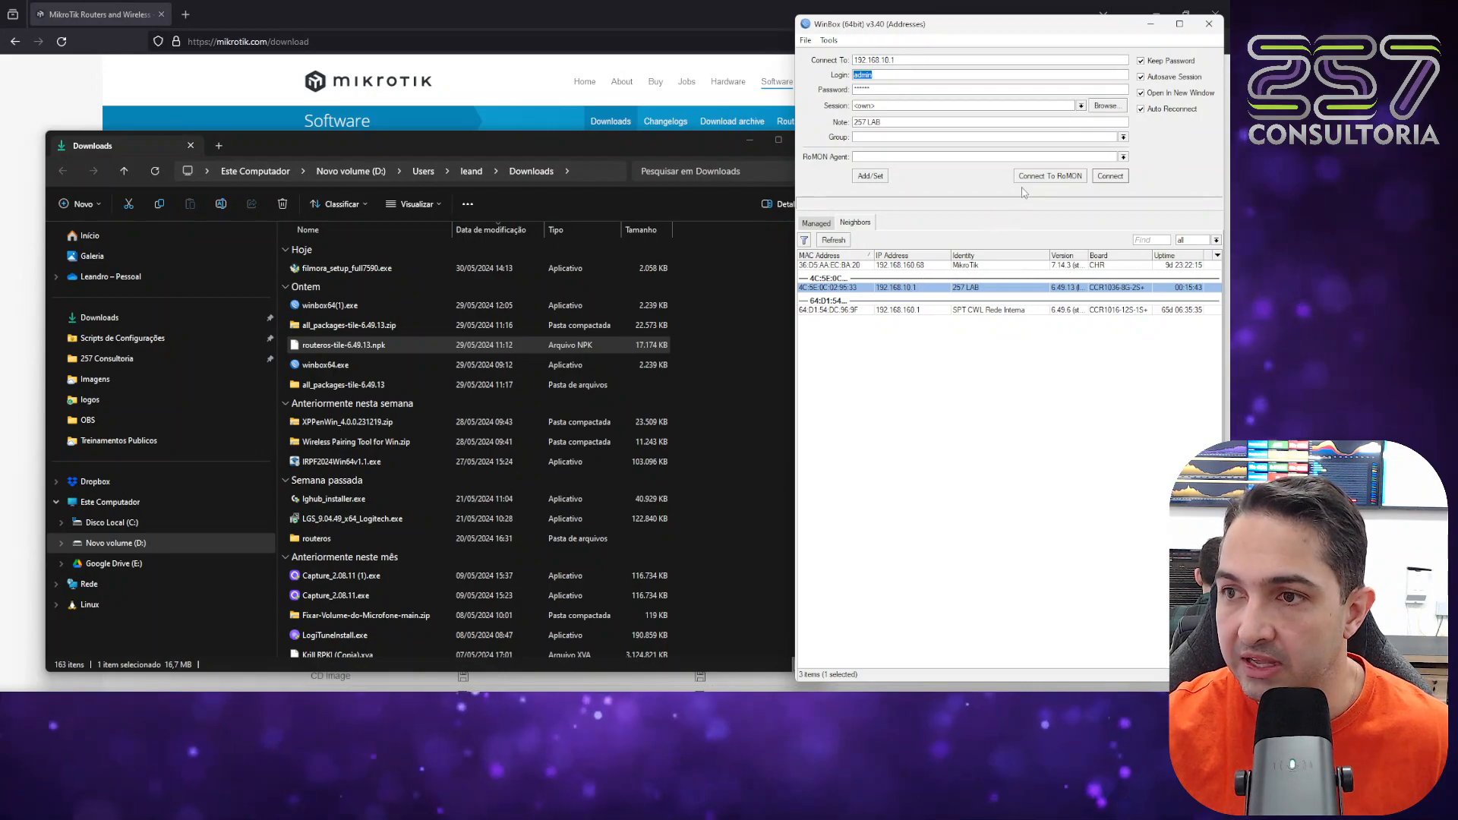
{"action": "left_click", "coordinate": [1111, 175]}
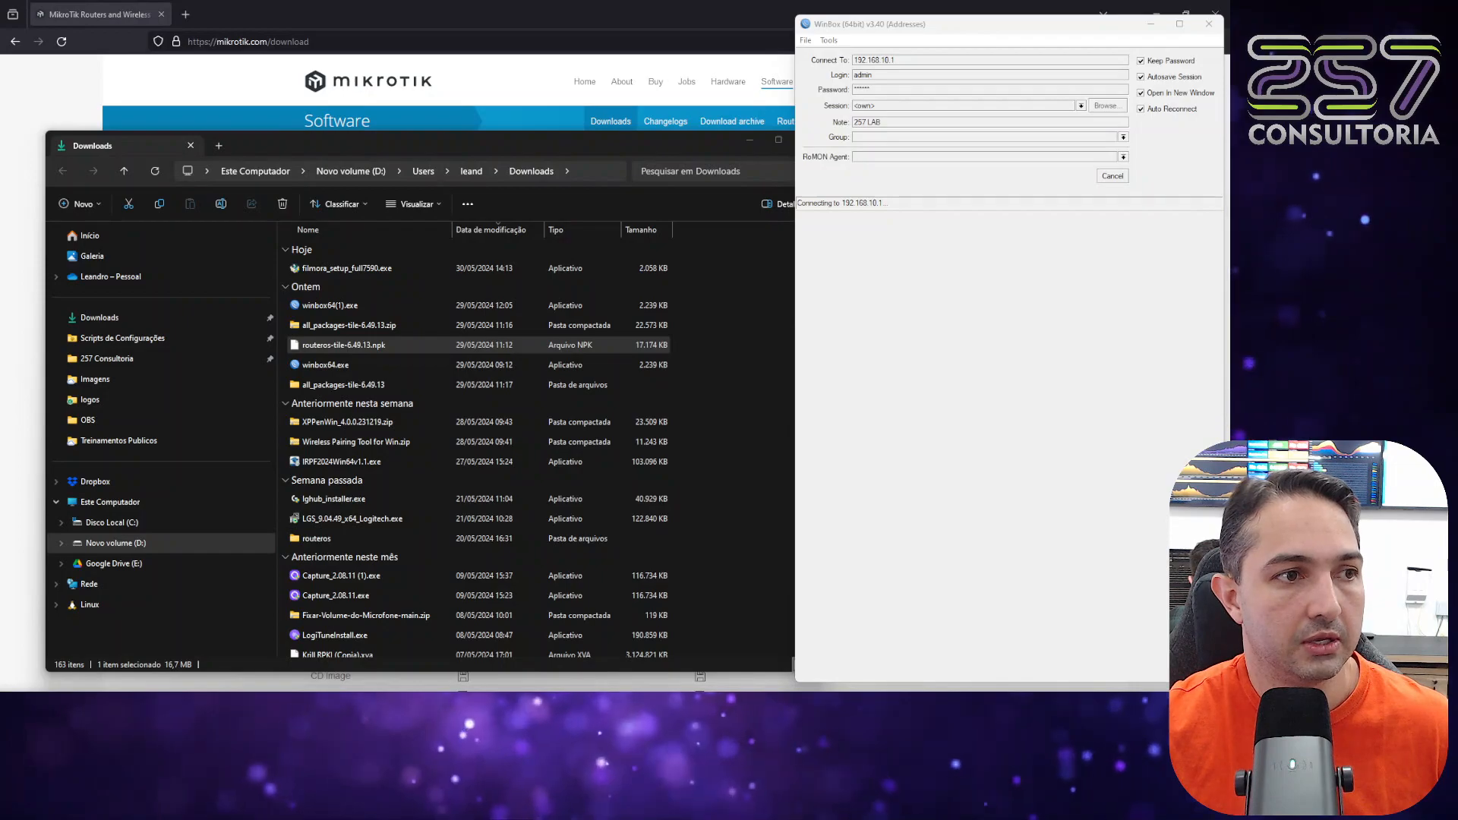
Step: Open a command prompt and run a continuous ping to 192.168.10.1
{"action": "left_click_drag", "start_coordinate": [1230, 425], "coordinate": [722, 234]}
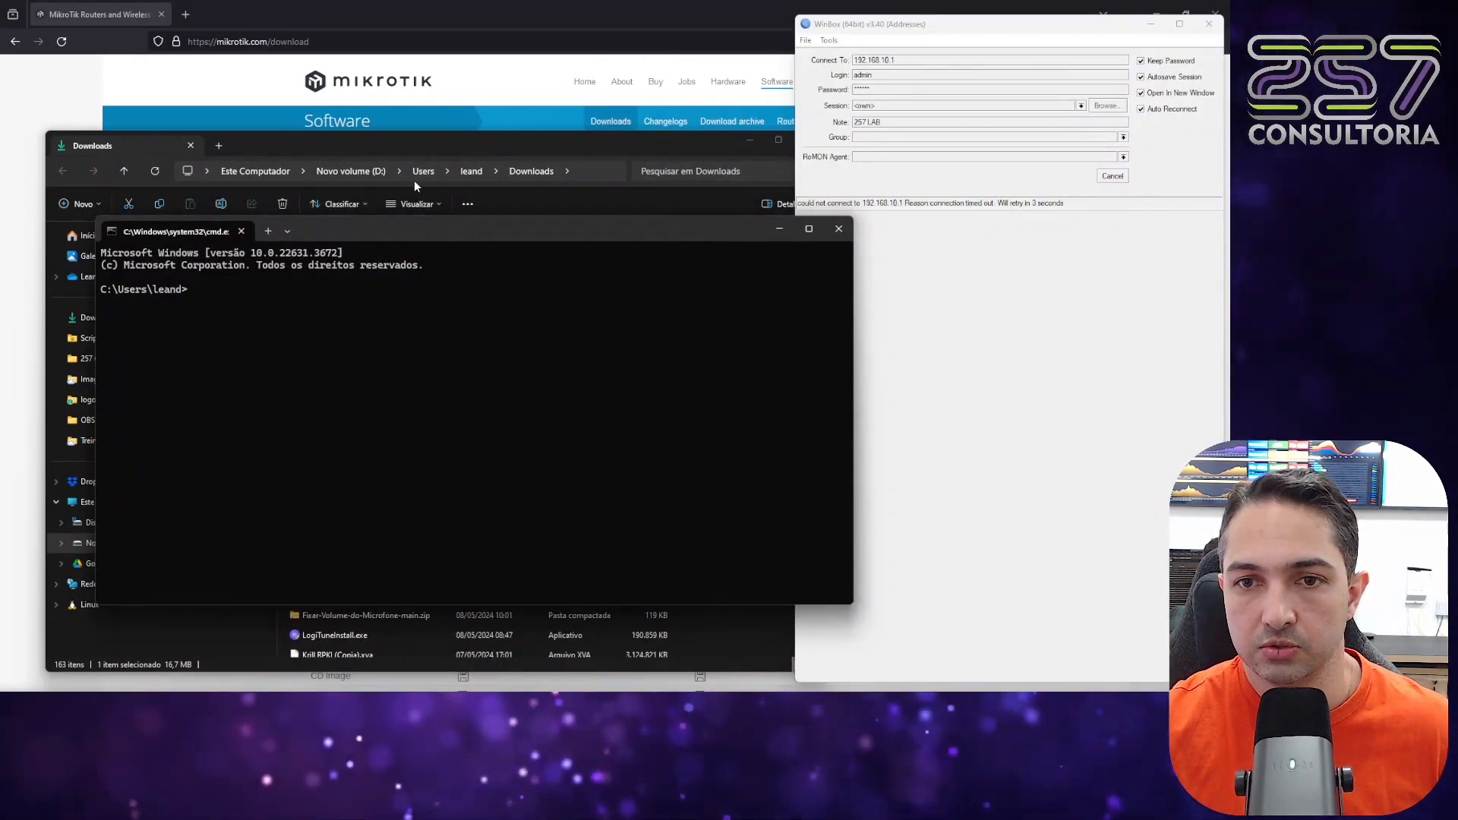
{"action": "type", "text": "pi"}
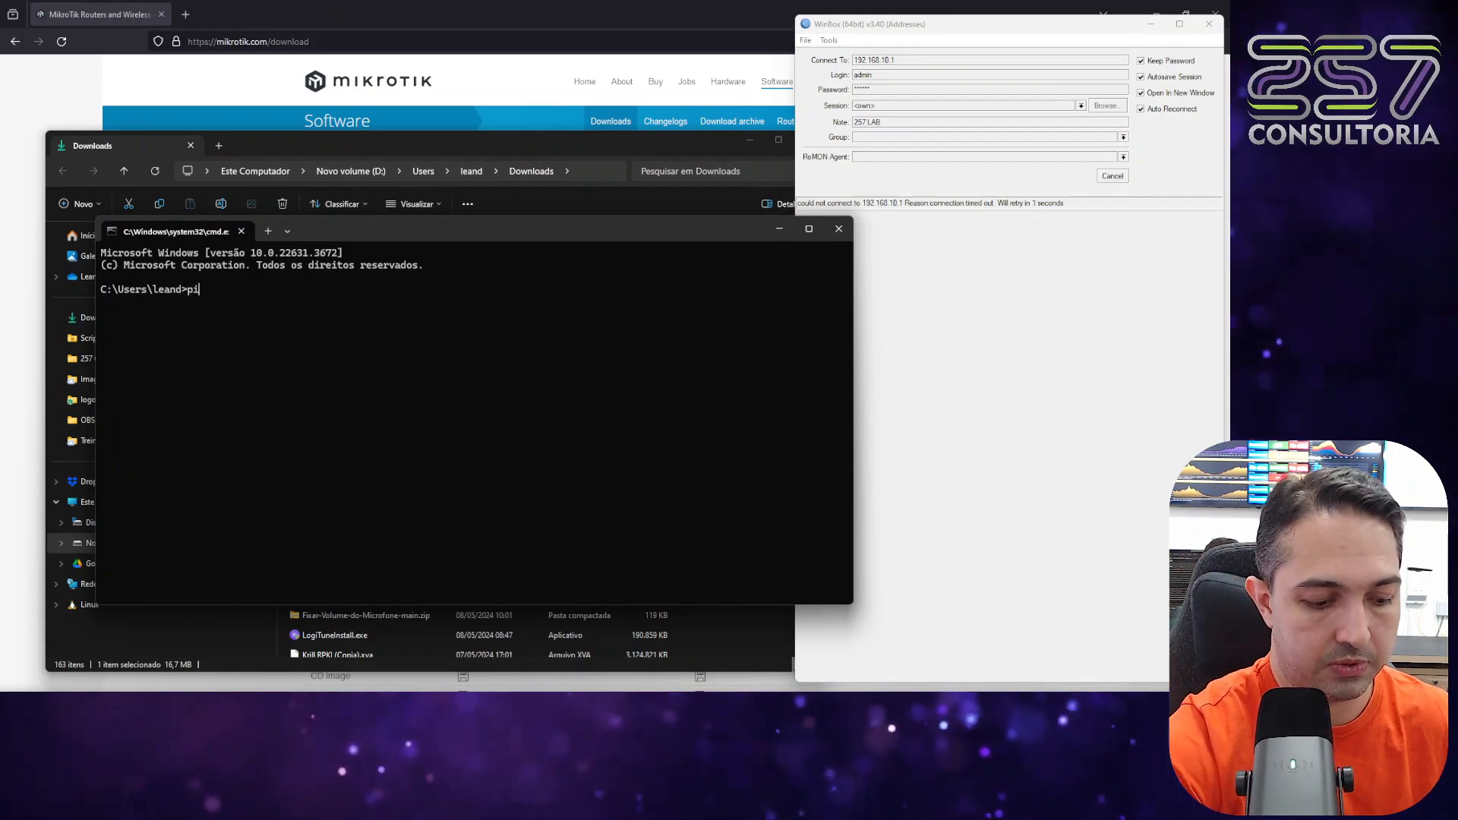
{"action": "type", "text": "ng 192.16"}
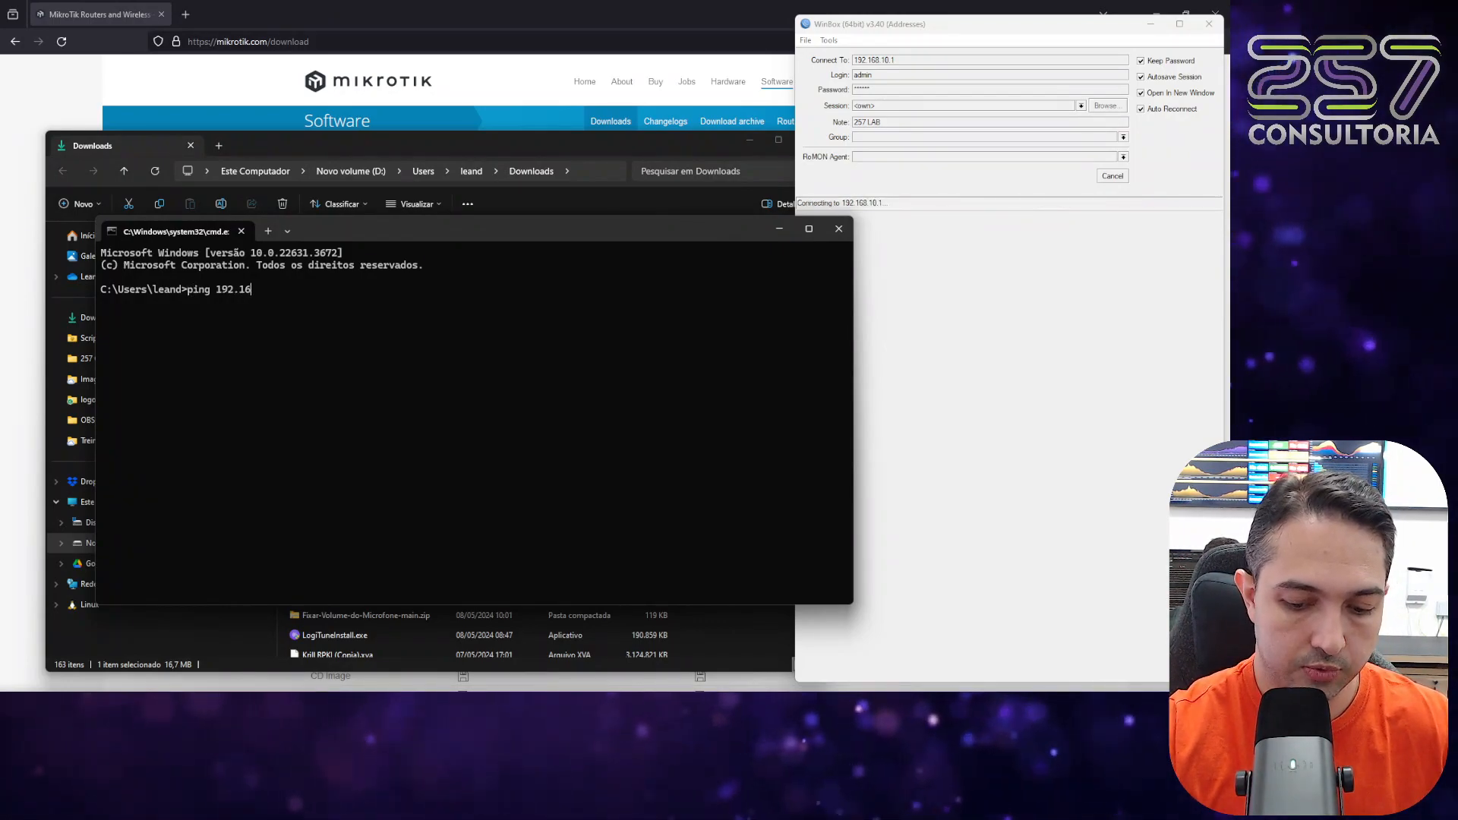
{"action": "type", "text": "8.10.1"}
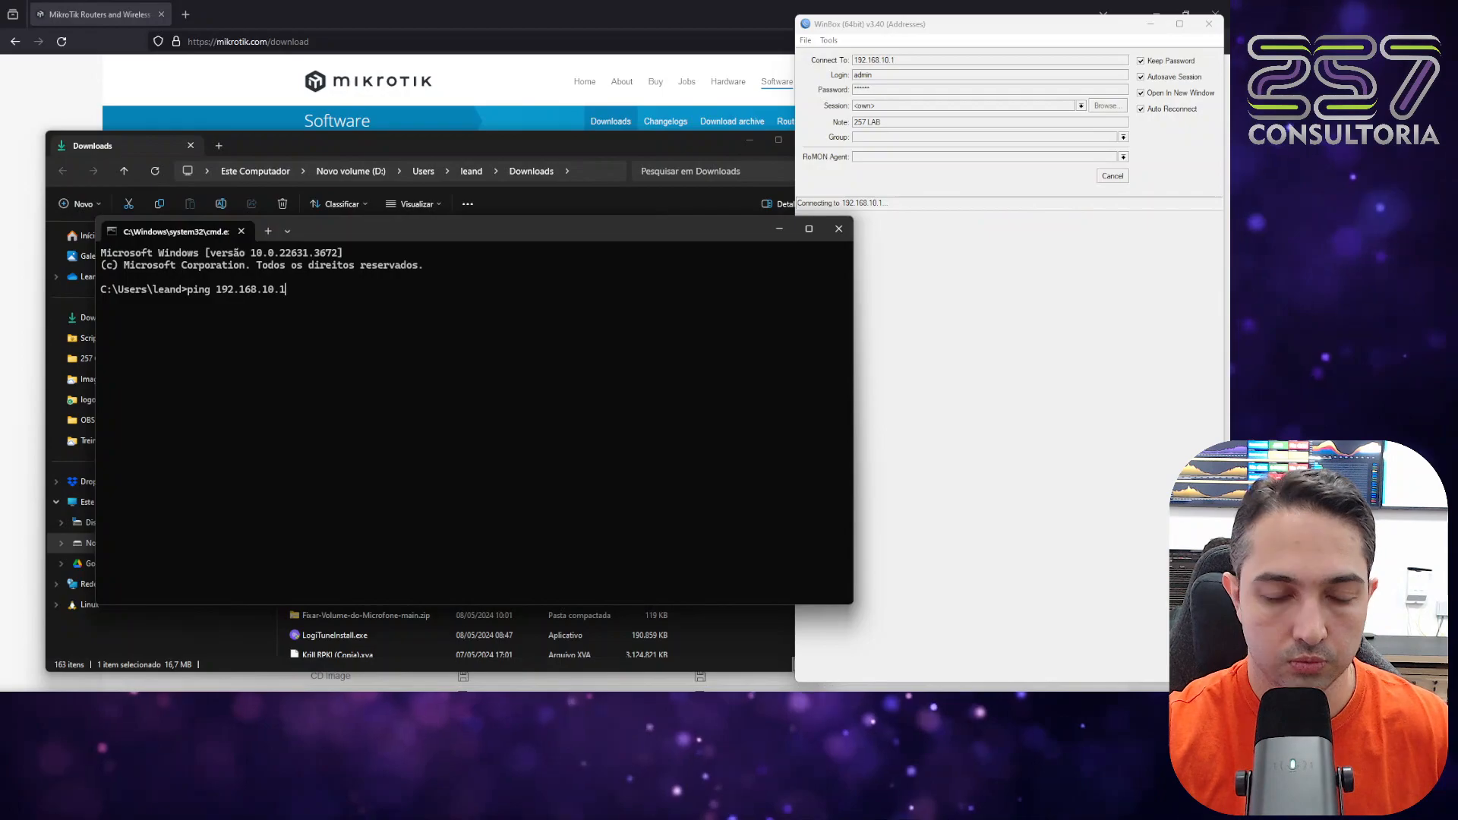
{"action": "type", "text": " -t"}
{"action": "key", "text": "Return"}
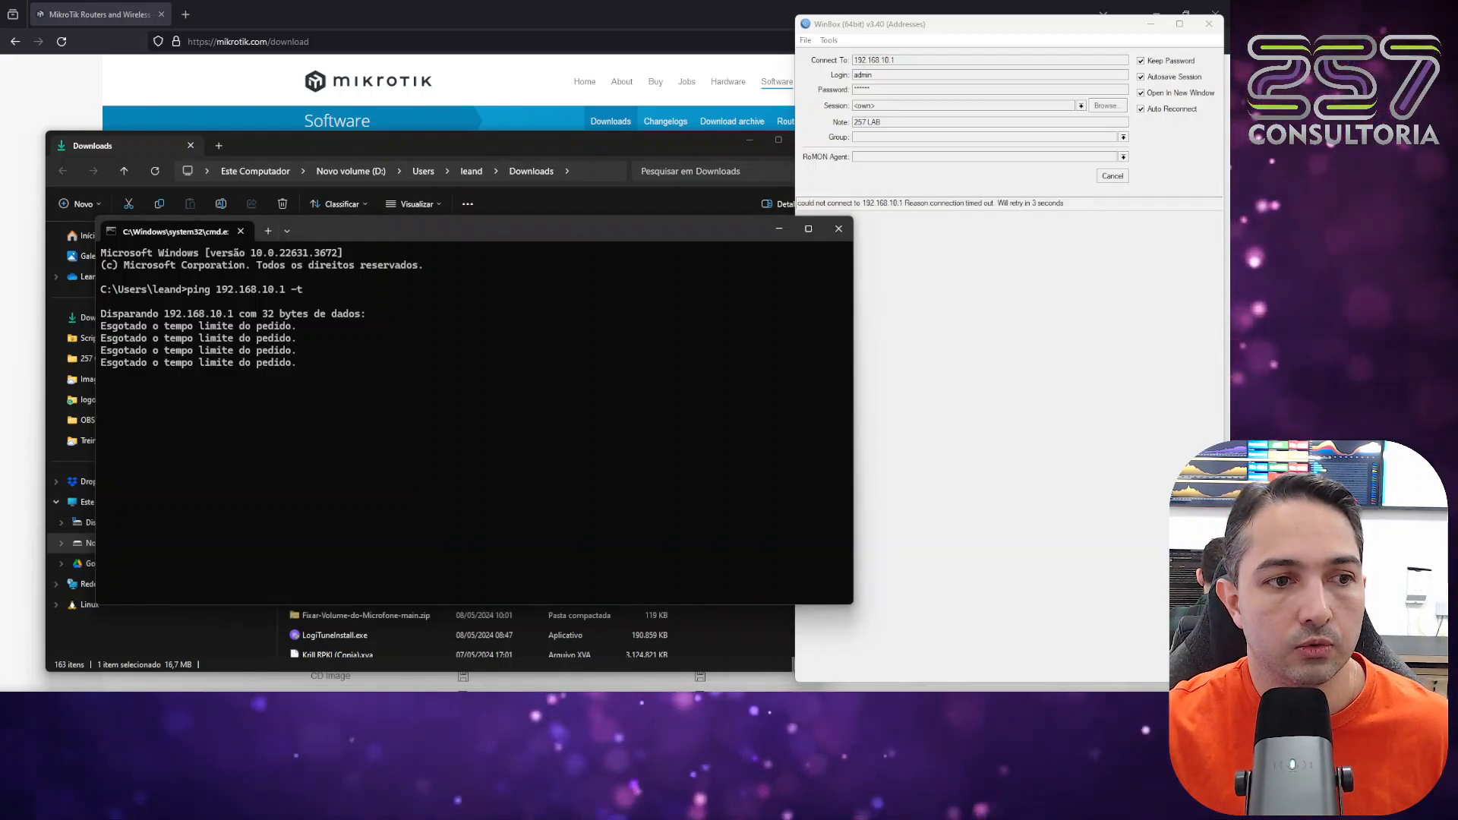
Step: Add 192.168.10.50 with mask 255.255.255.0 as an additional IPv4 address on the computer's 2.5Gbps Ethernet adapter and save the adapter settings
{"action": "left_click_drag", "start_coordinate": [1064, 689], "coordinate": [641, 282]}
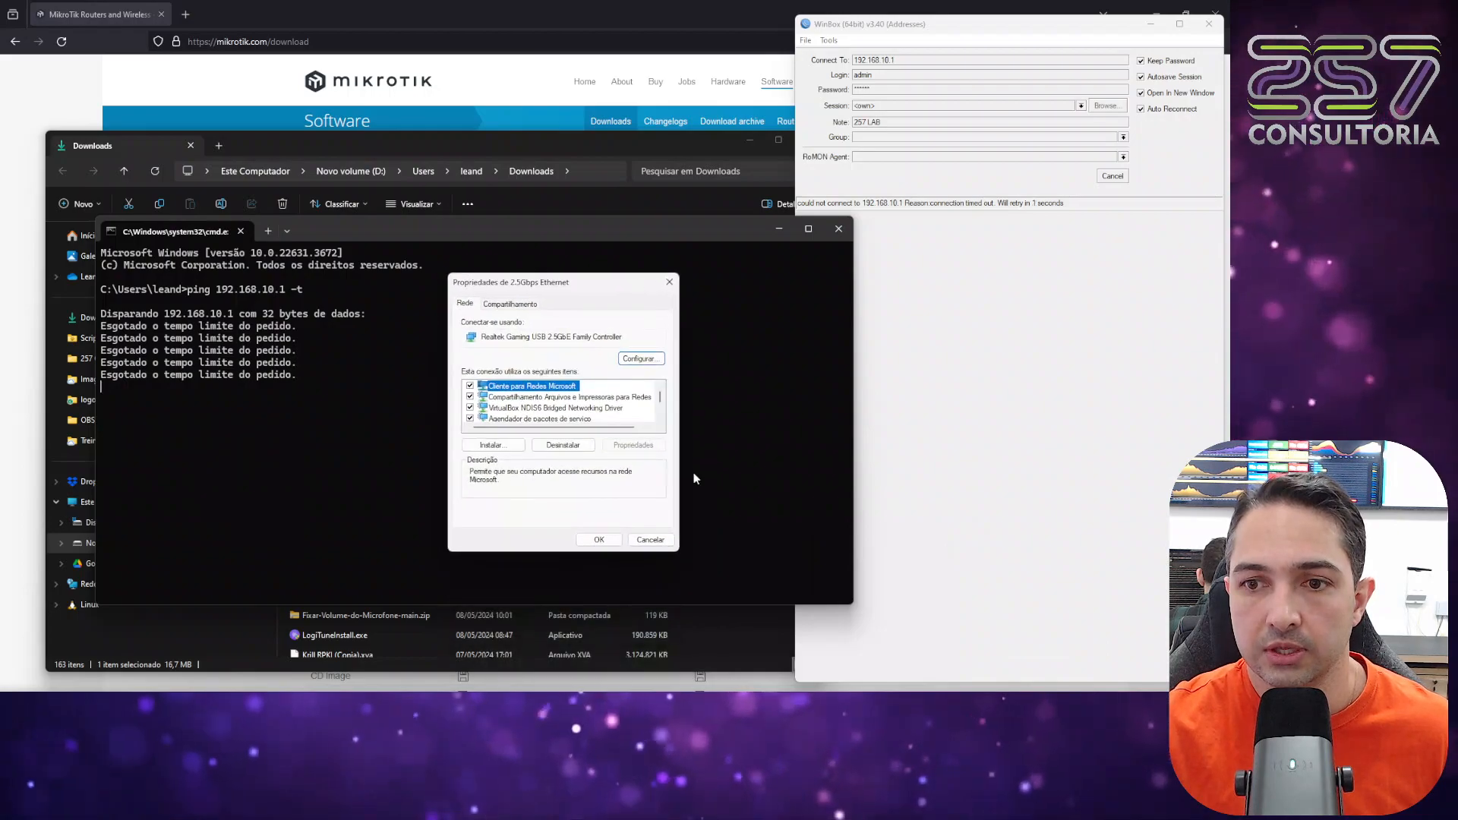
{"action": "scroll", "coordinate": [597, 406], "scroll_direction": "down", "scroll_amount": 1}
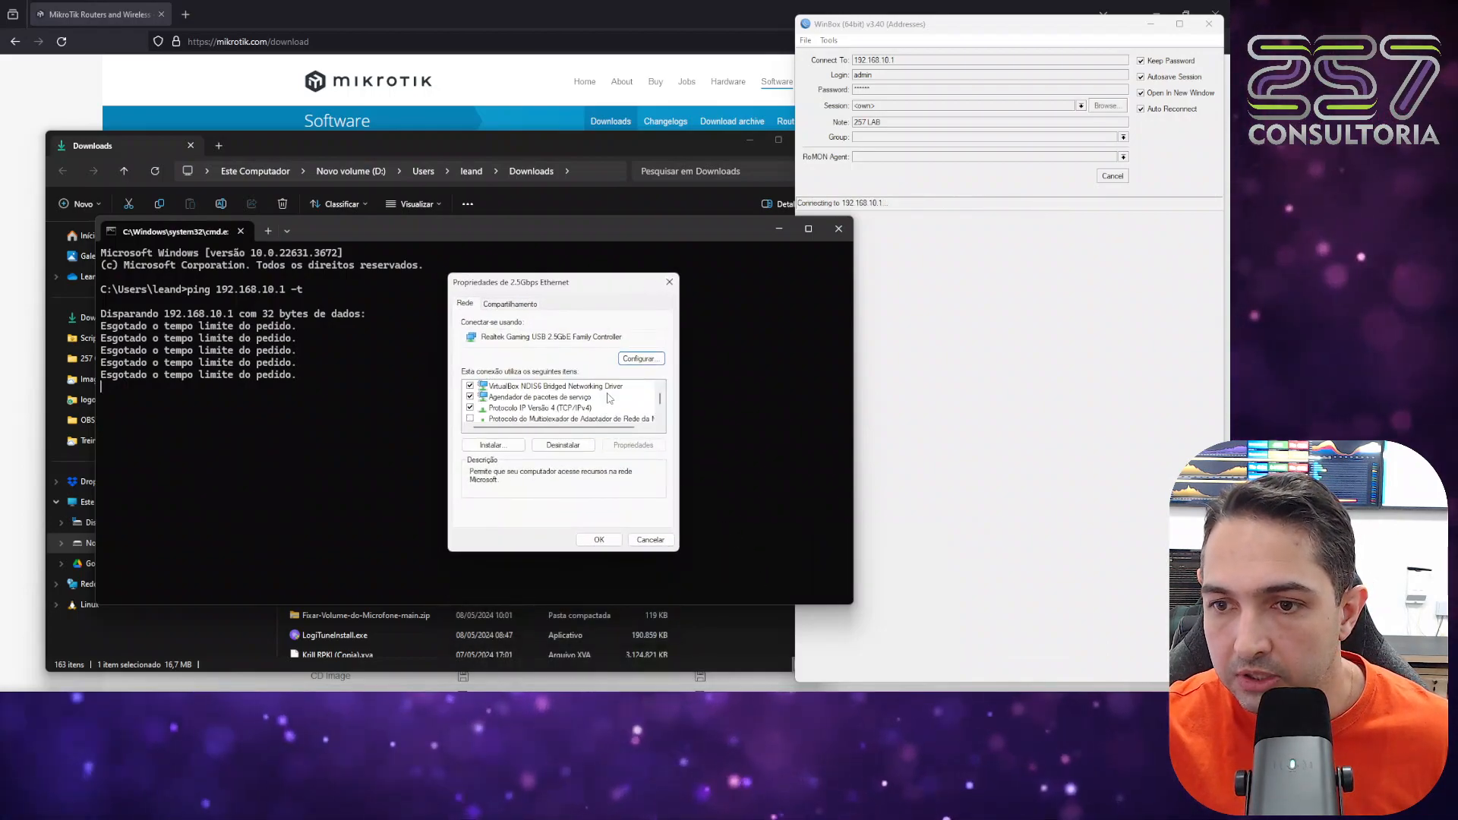
{"action": "double_click", "coordinate": [589, 408]}
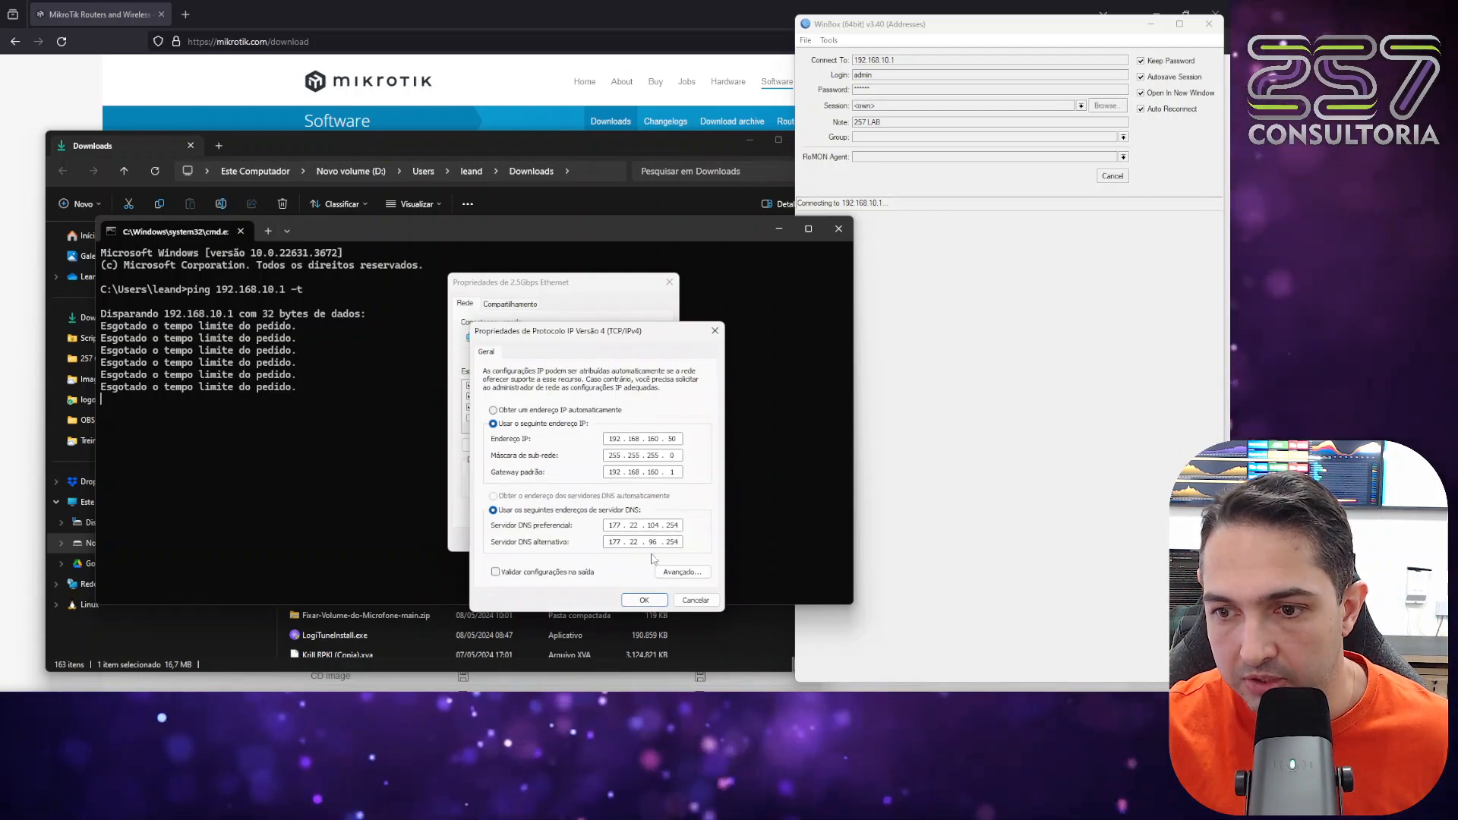
{"action": "left_click", "coordinate": [668, 575]}
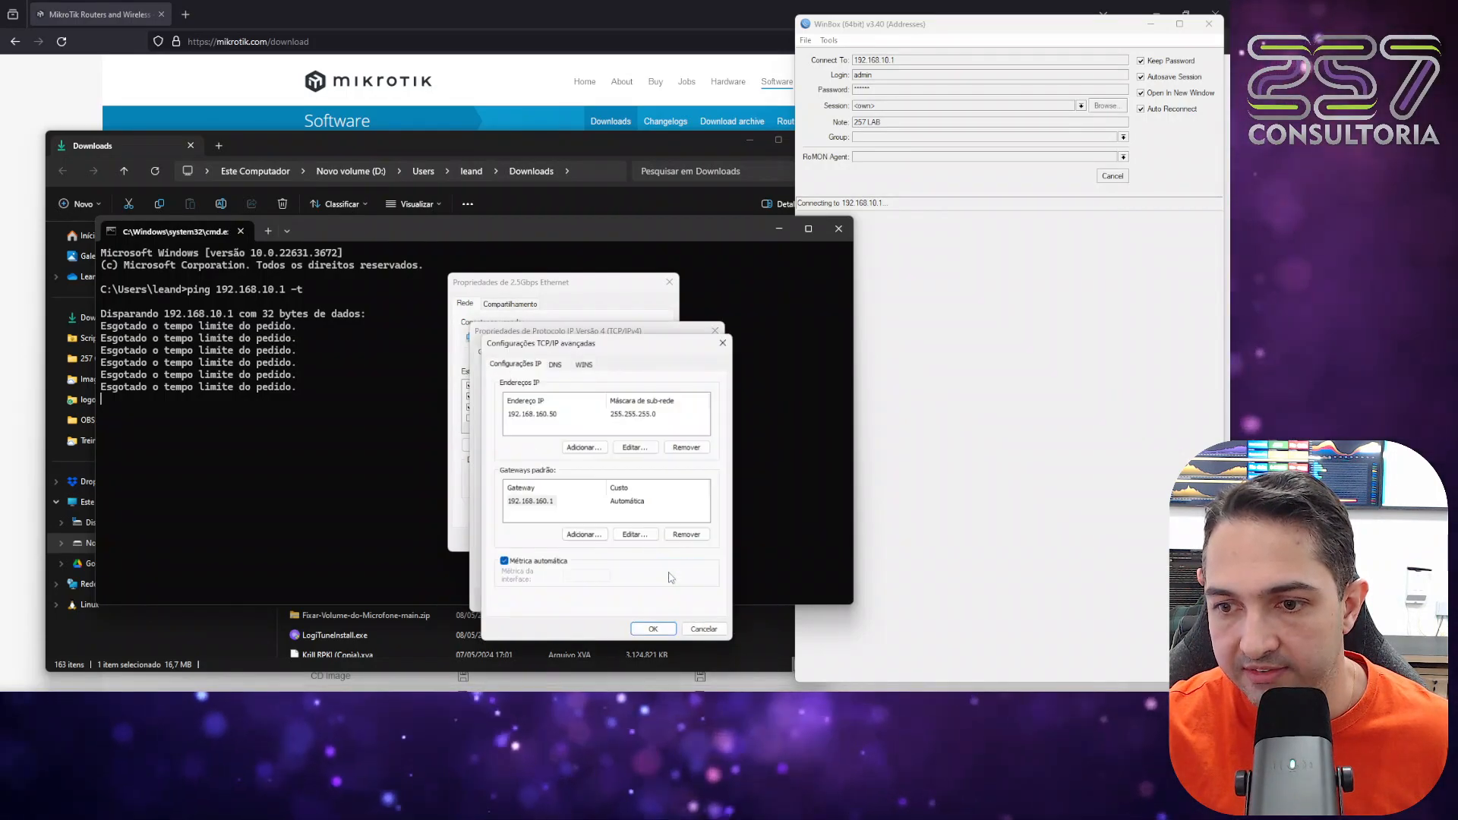
{"action": "left_click", "coordinate": [594, 449]}
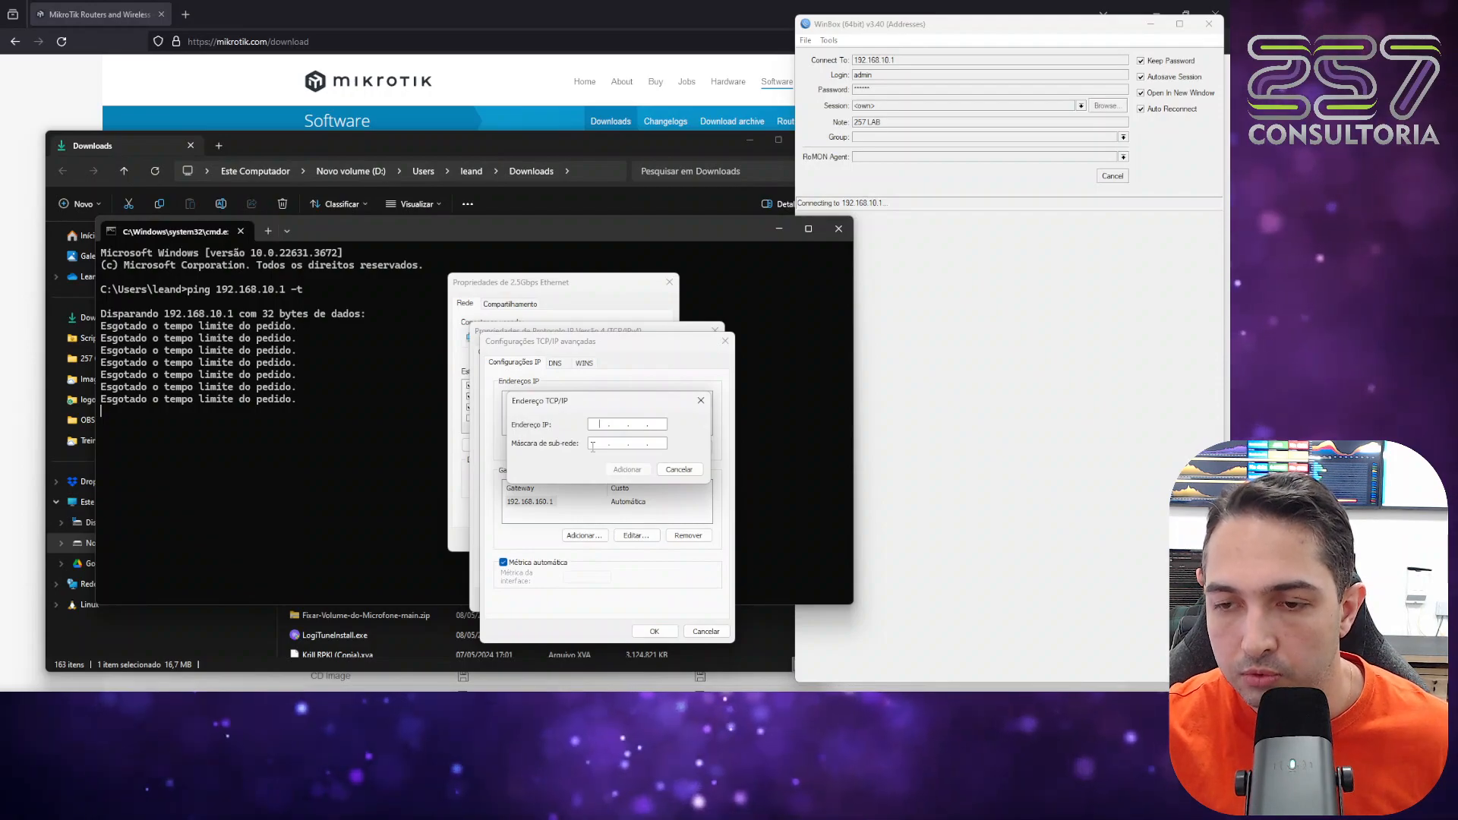
{"action": "type", "text": "192 . 168 . "}
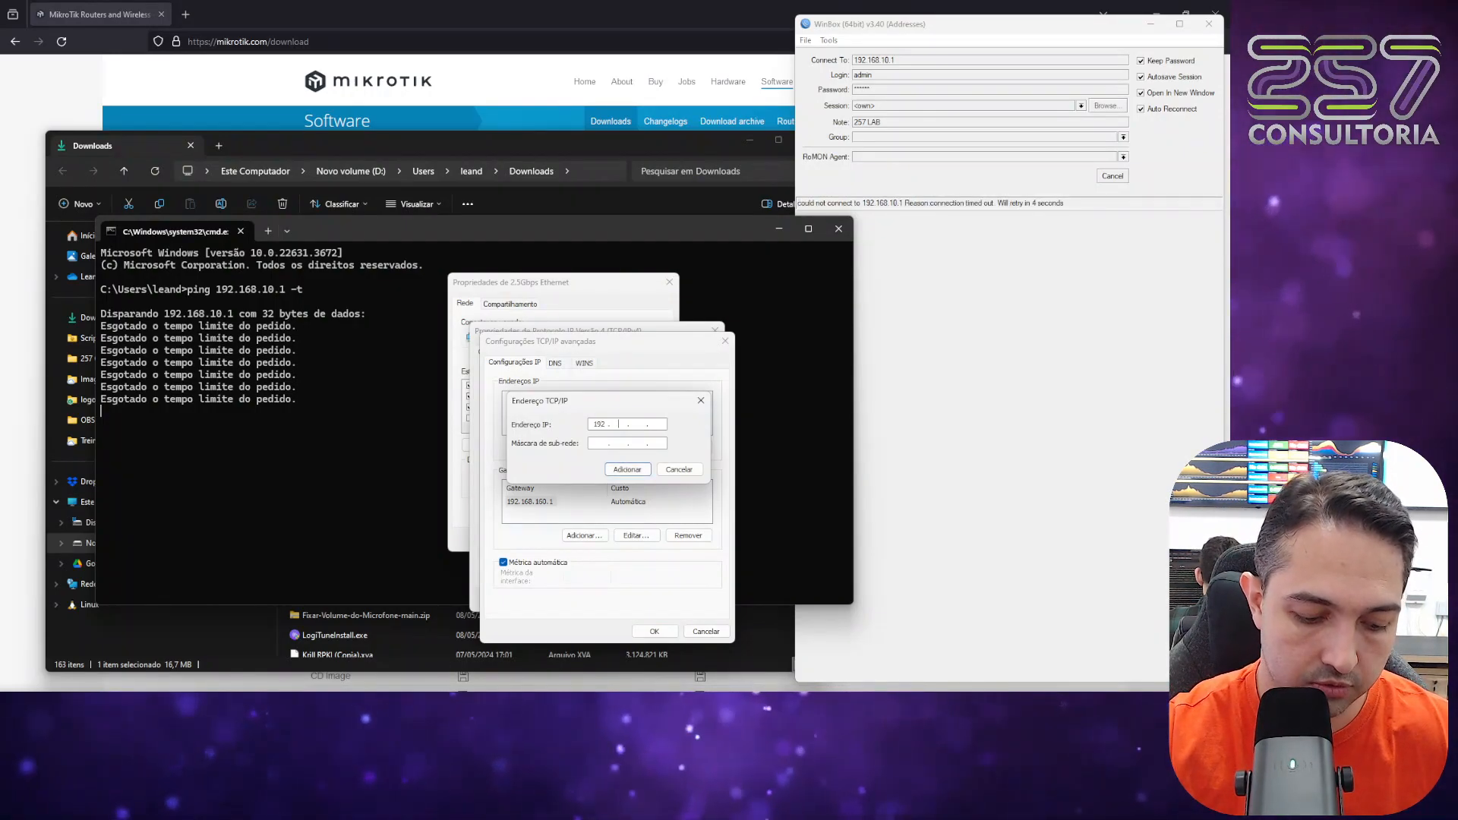
{"action": "type", "text": "10 . 5"}
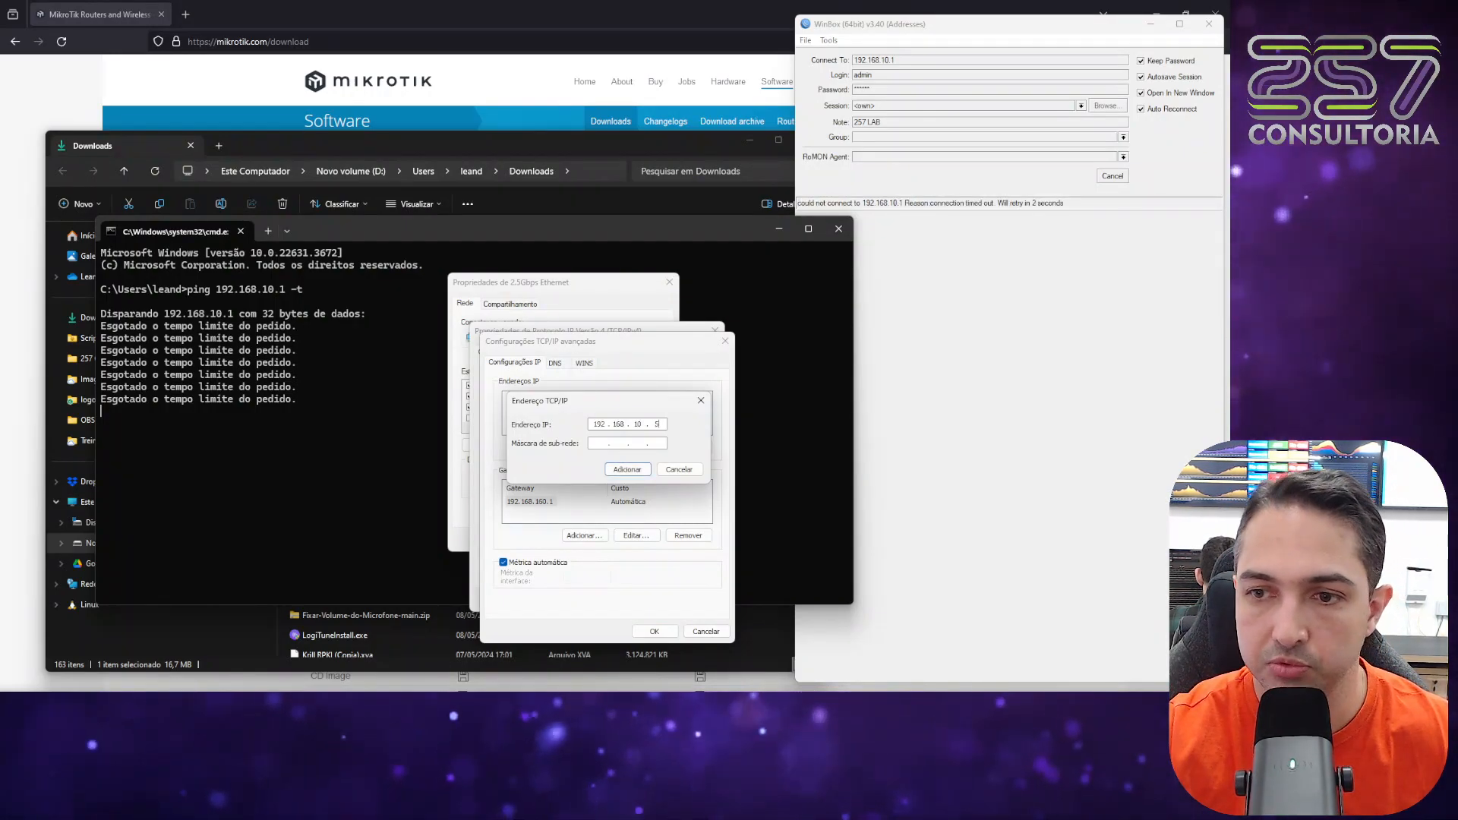
{"action": "type", "text": "0"}
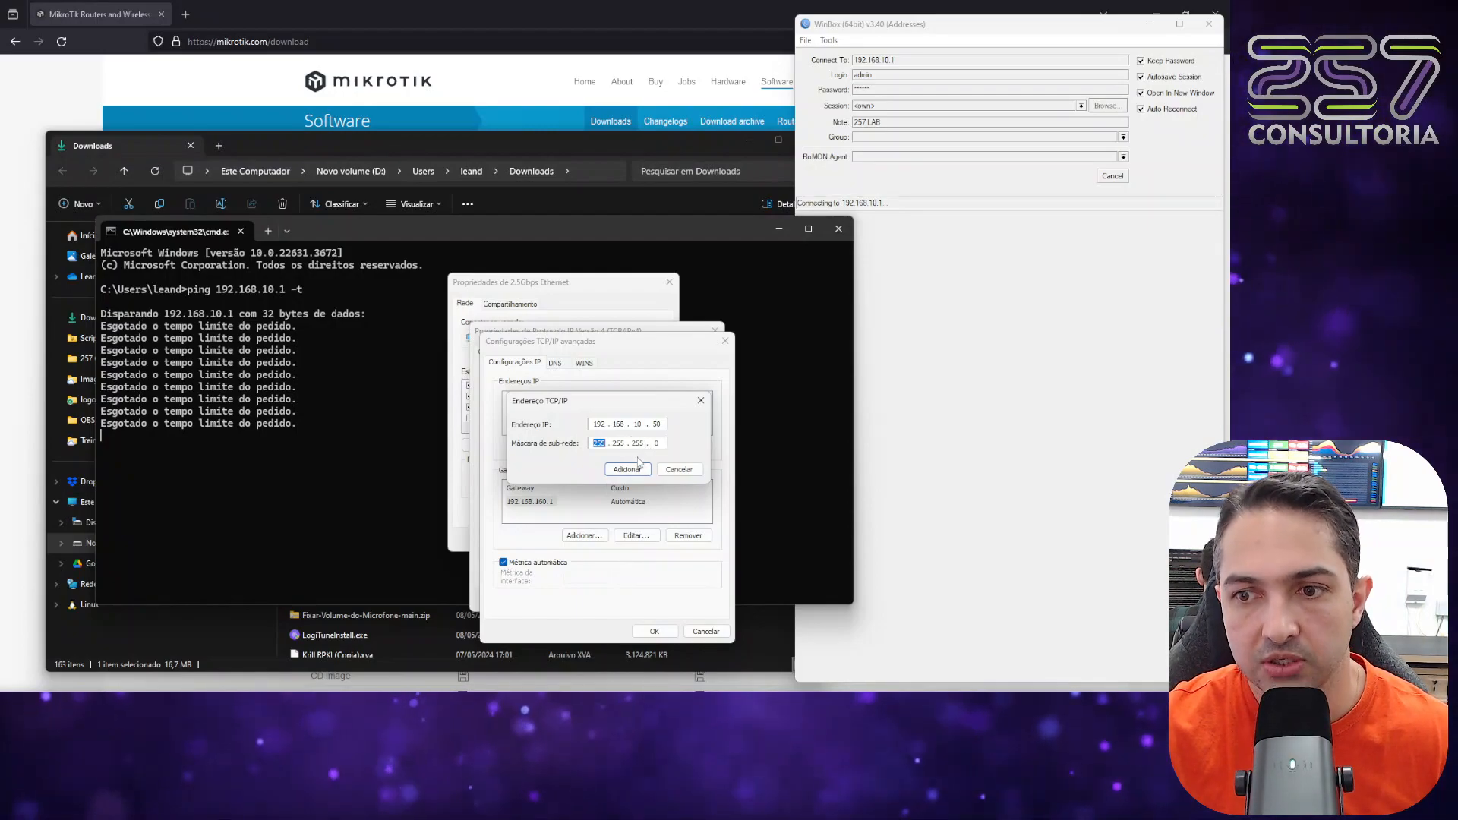
{"action": "left_click", "coordinate": [629, 469]}
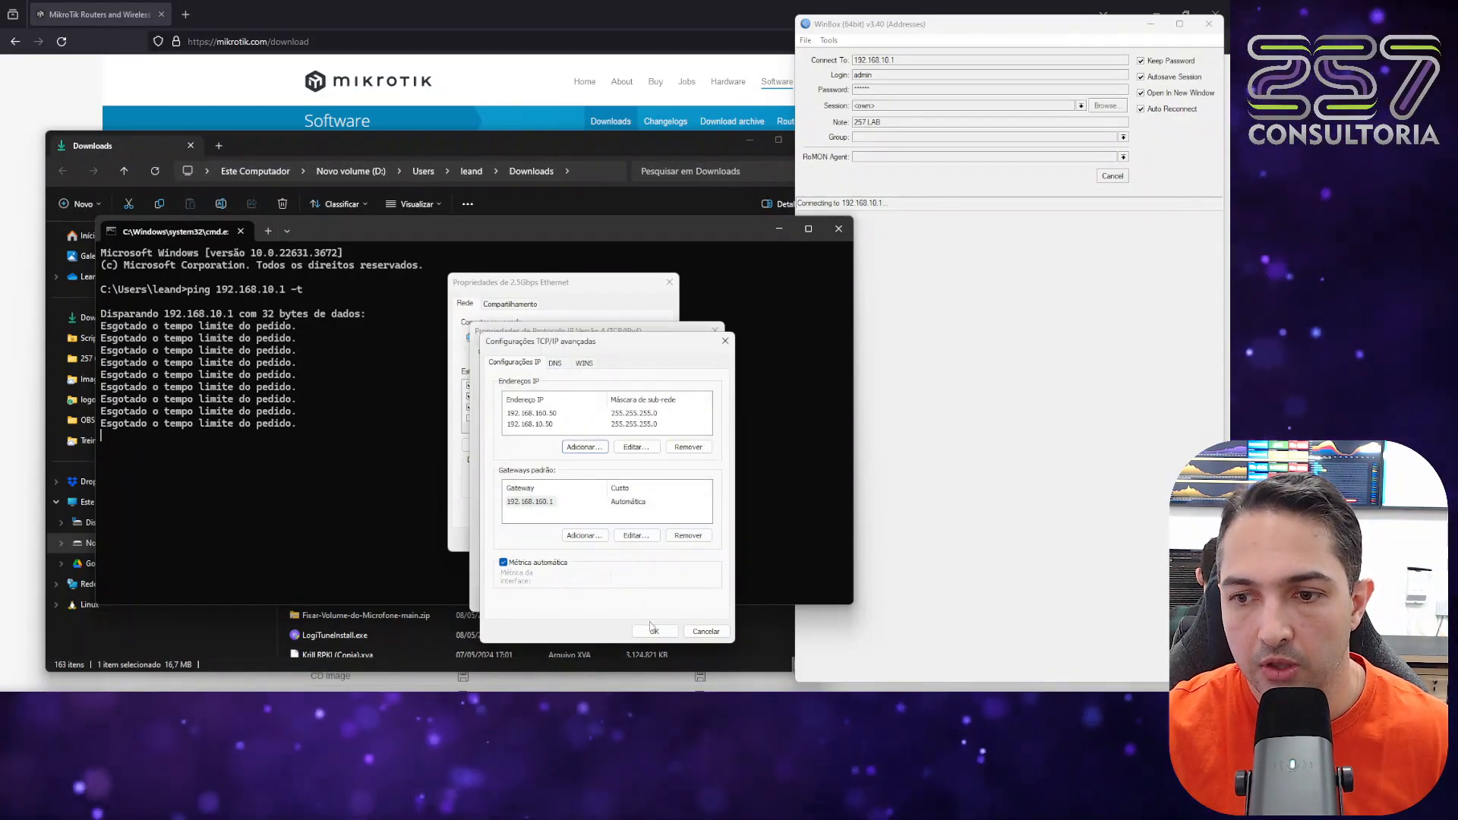
{"action": "left_click", "coordinate": [656, 631]}
{"action": "left_click", "coordinate": [644, 604]}
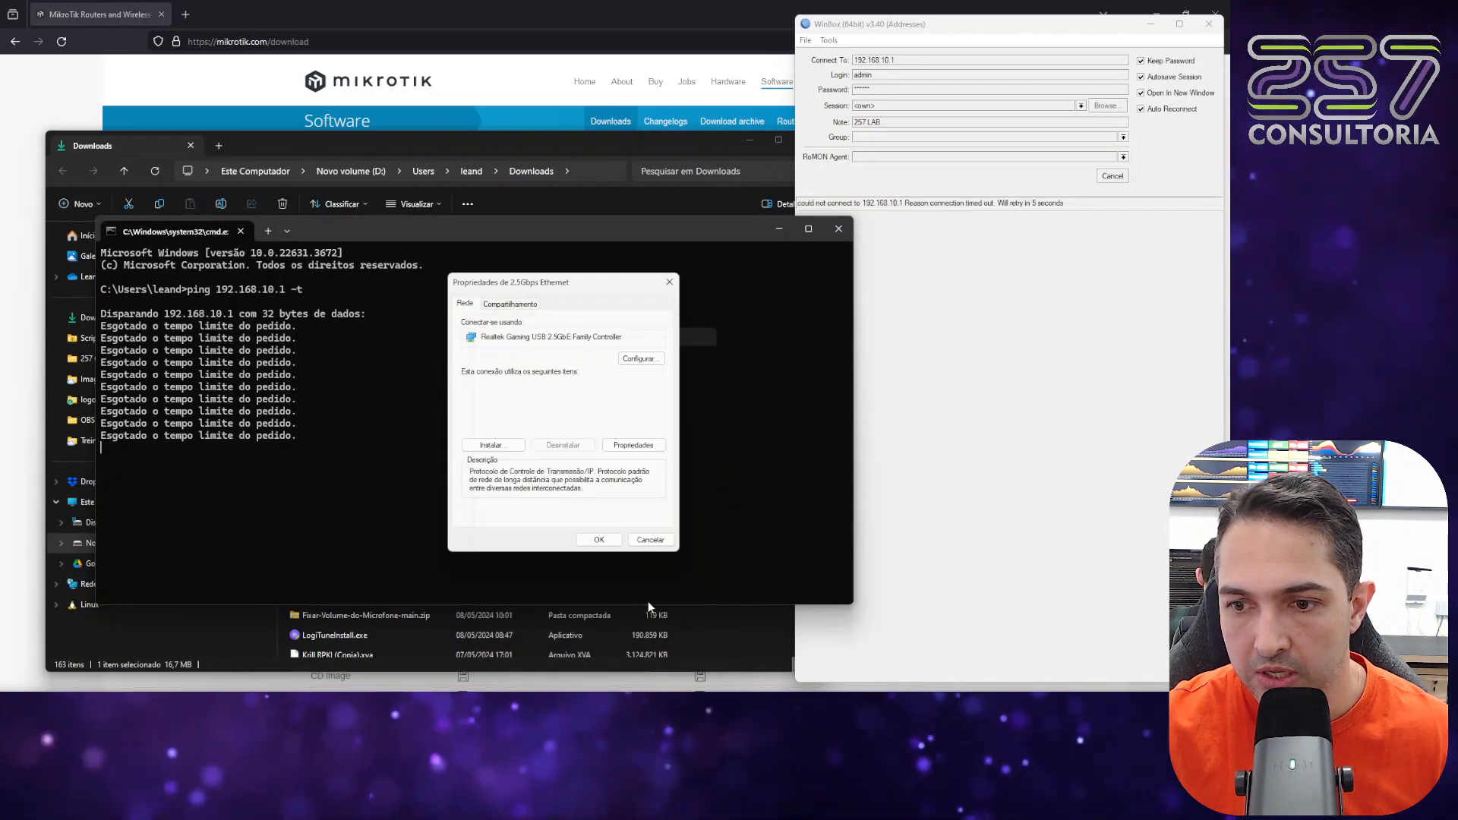
{"action": "left_click", "coordinate": [615, 540]}
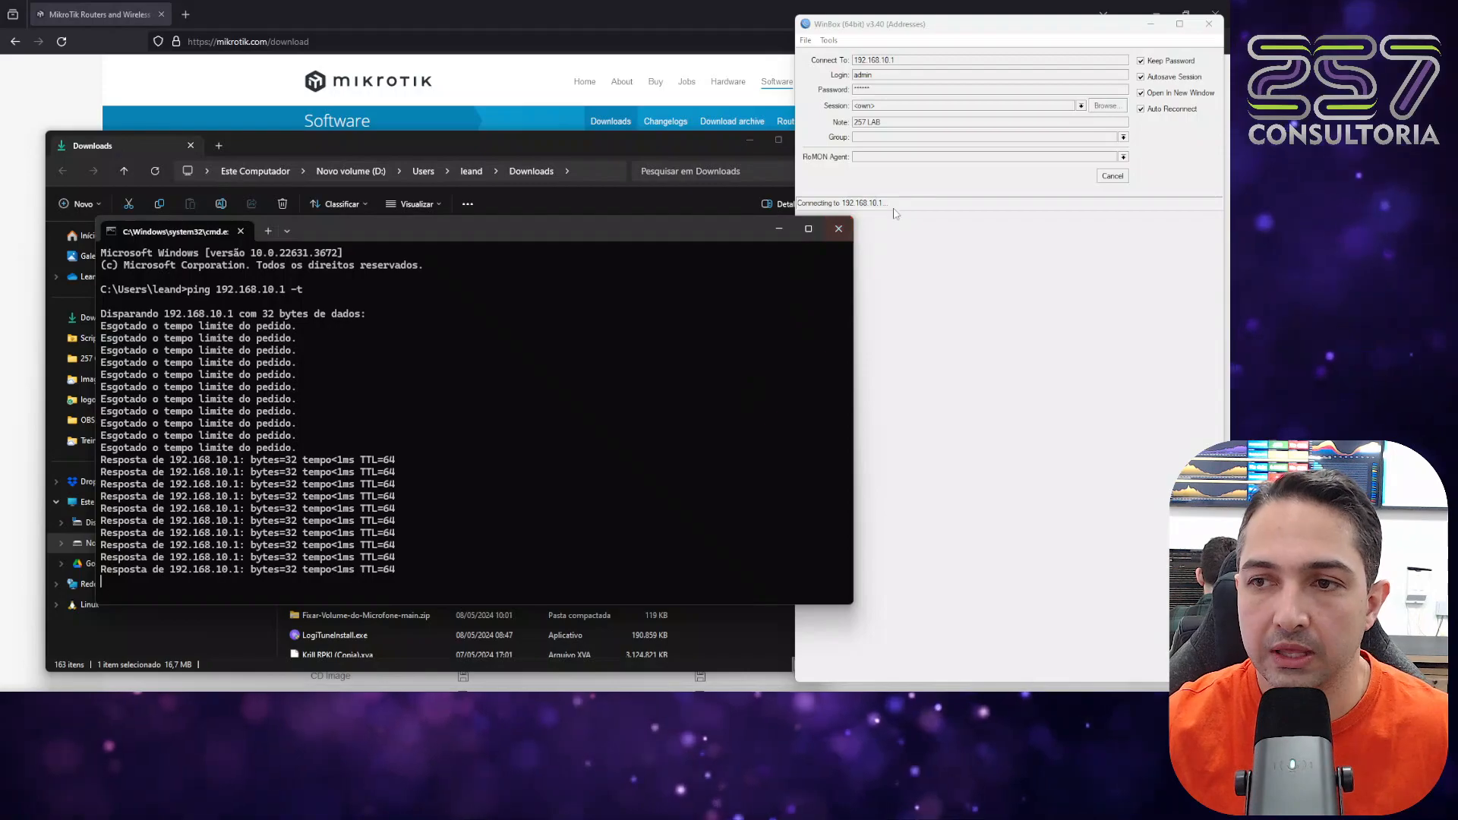
Step: Cancel the pending connection attempts and connect to the router at 192.168.10.1 on port 8292
{"action": "left_click", "coordinate": [921, 185]}
{"action": "left_click", "coordinate": [1111, 177]}
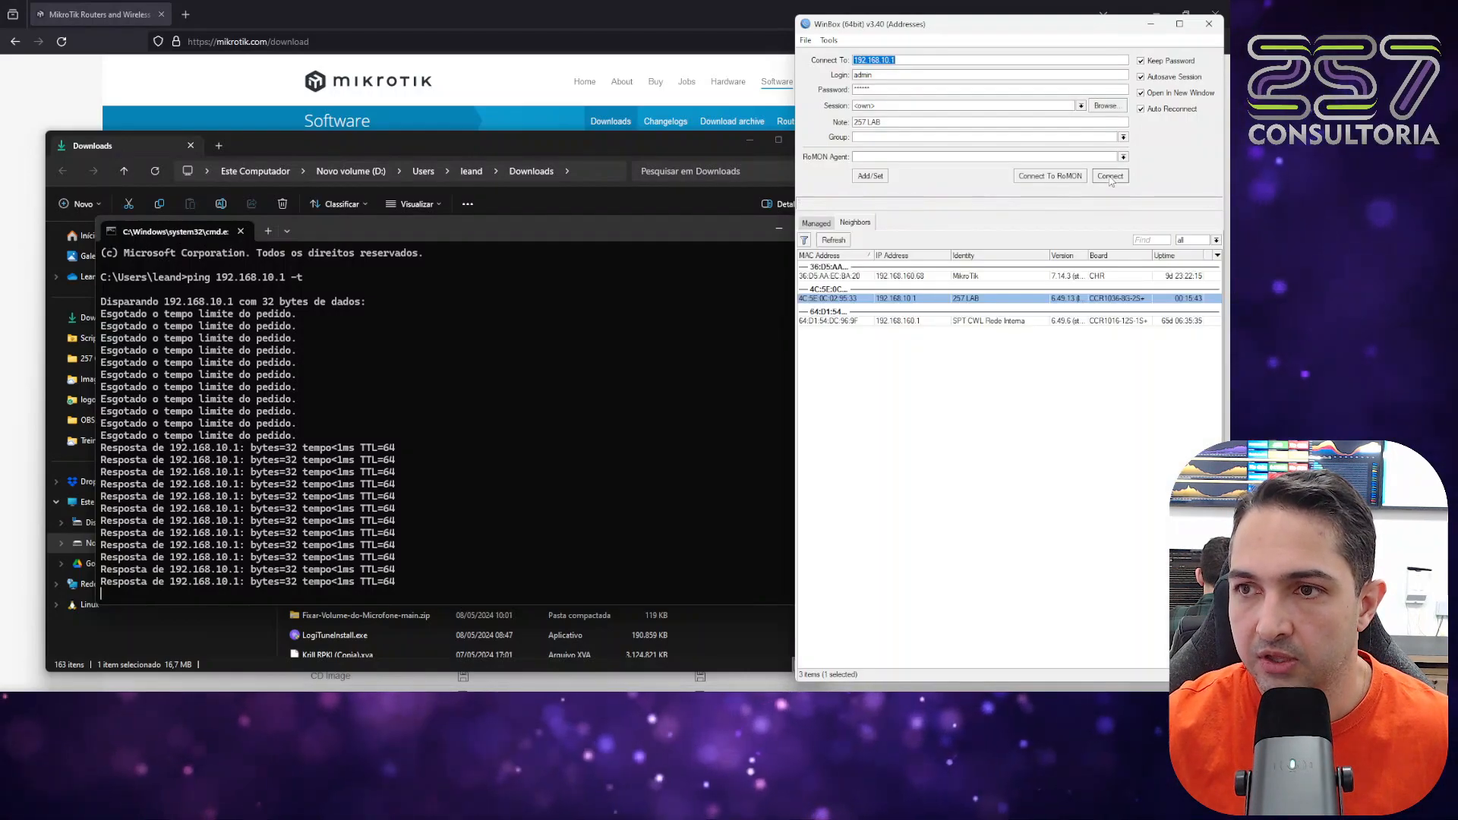
{"action": "left_click", "coordinate": [899, 298]}
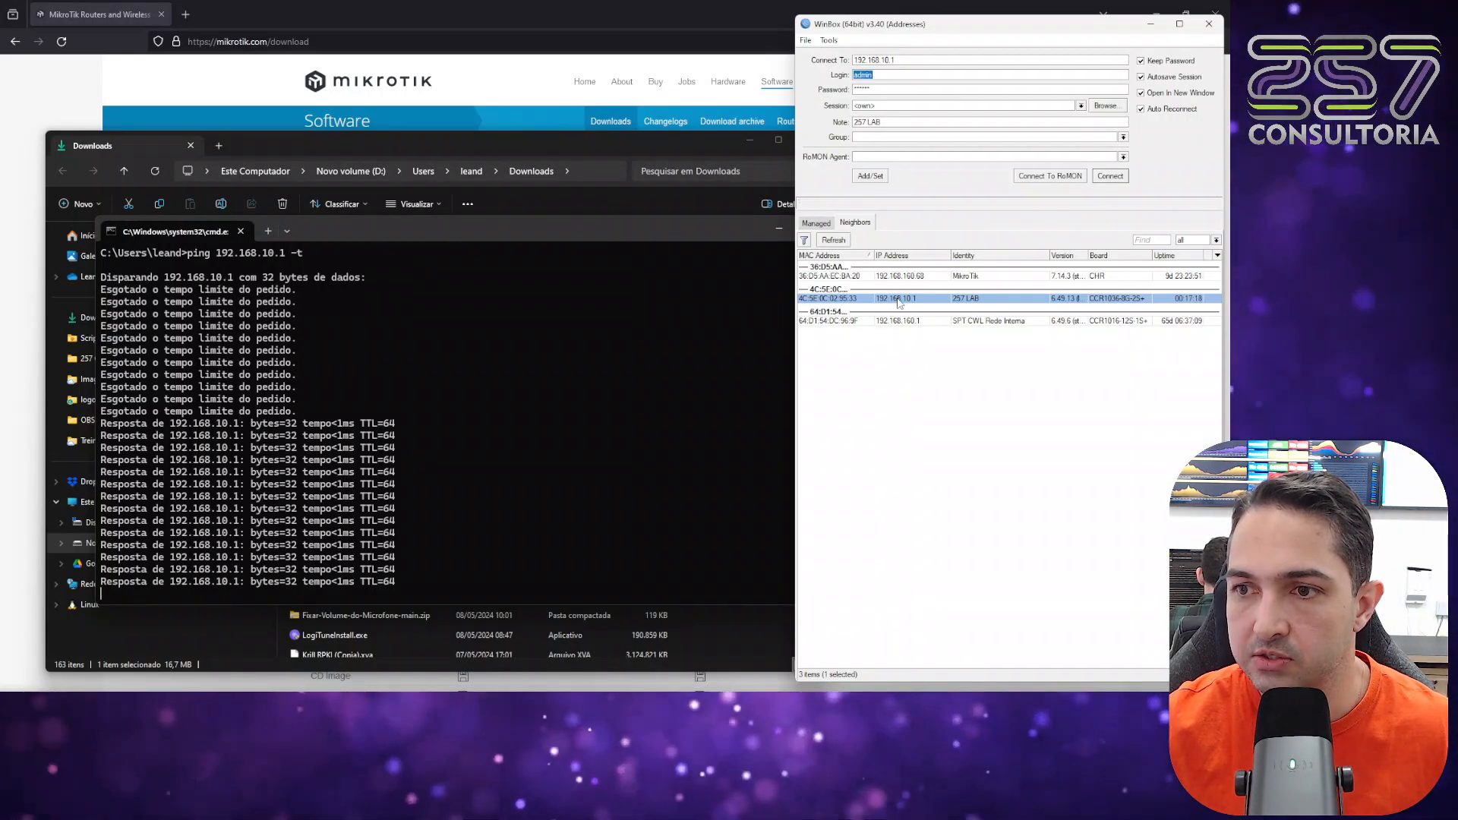
{"action": "left_click", "coordinate": [1107, 181]}
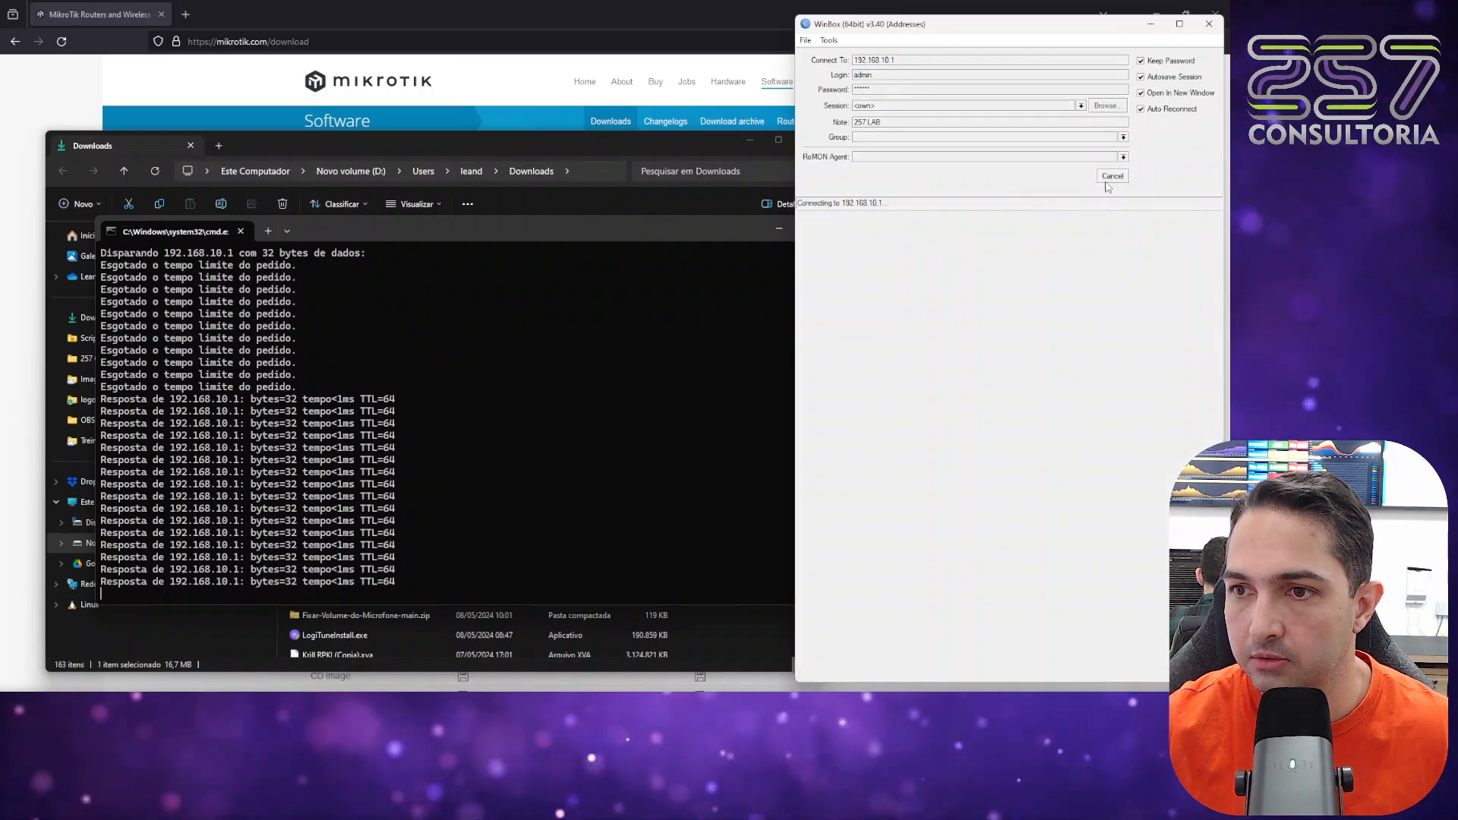
{"action": "left_click", "coordinate": [1111, 177]}
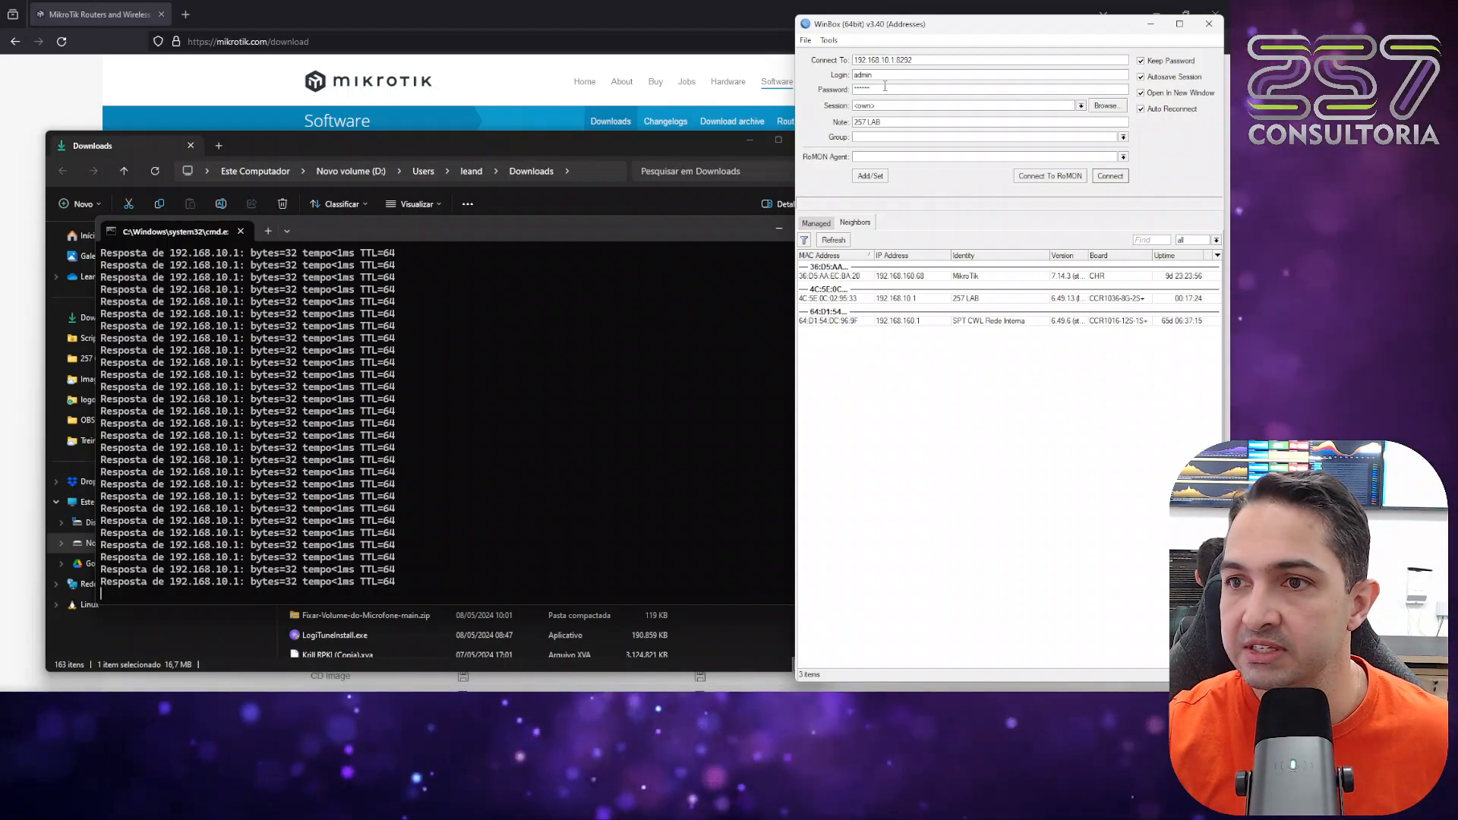
{"action": "key", "text": "Return"}
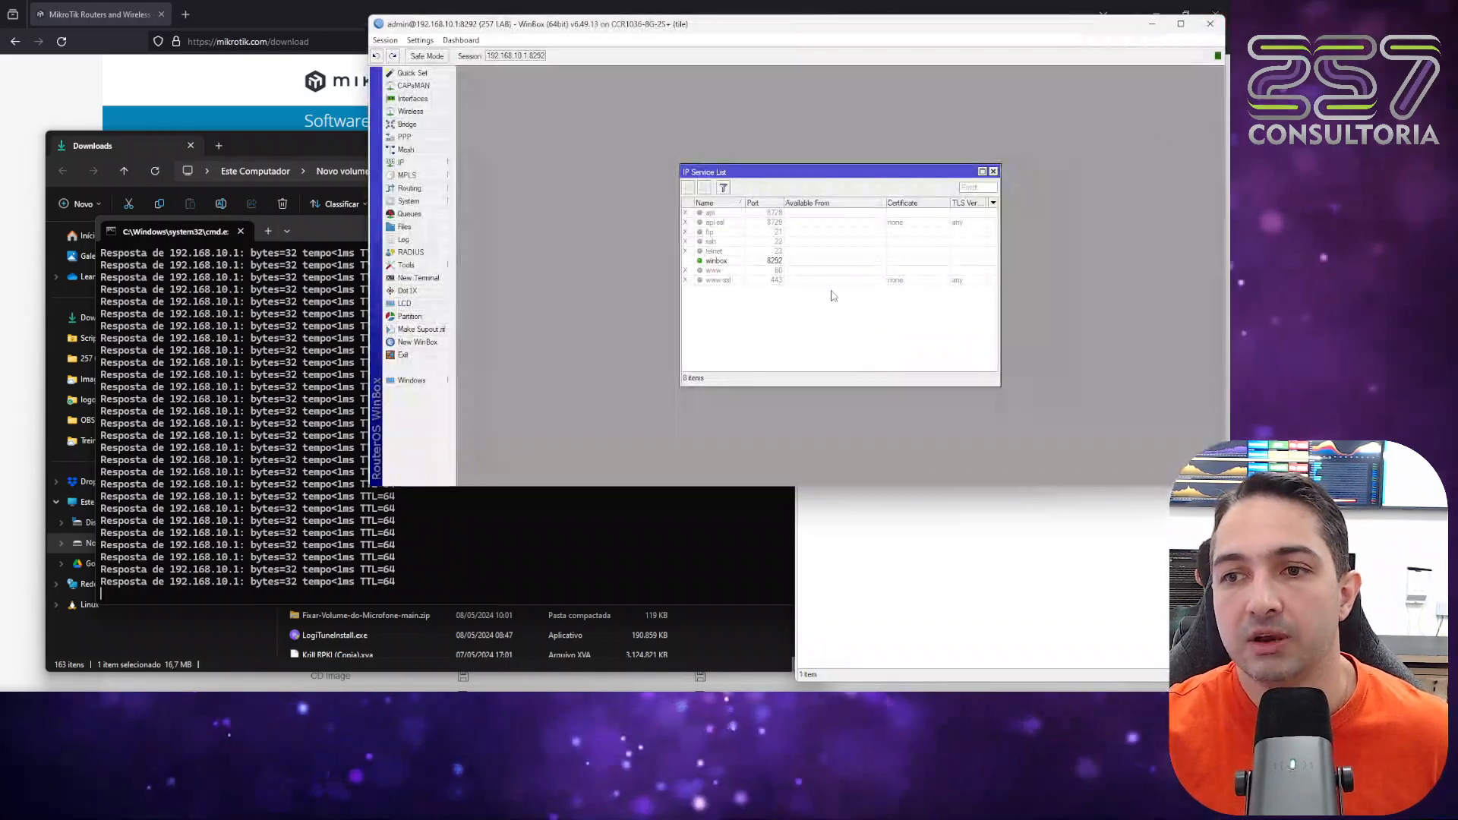
Step: Set the winbox service port to 8291 and close the router session
{"action": "left_click", "coordinate": [778, 266]}
{"action": "double_click", "coordinate": [777, 261]}
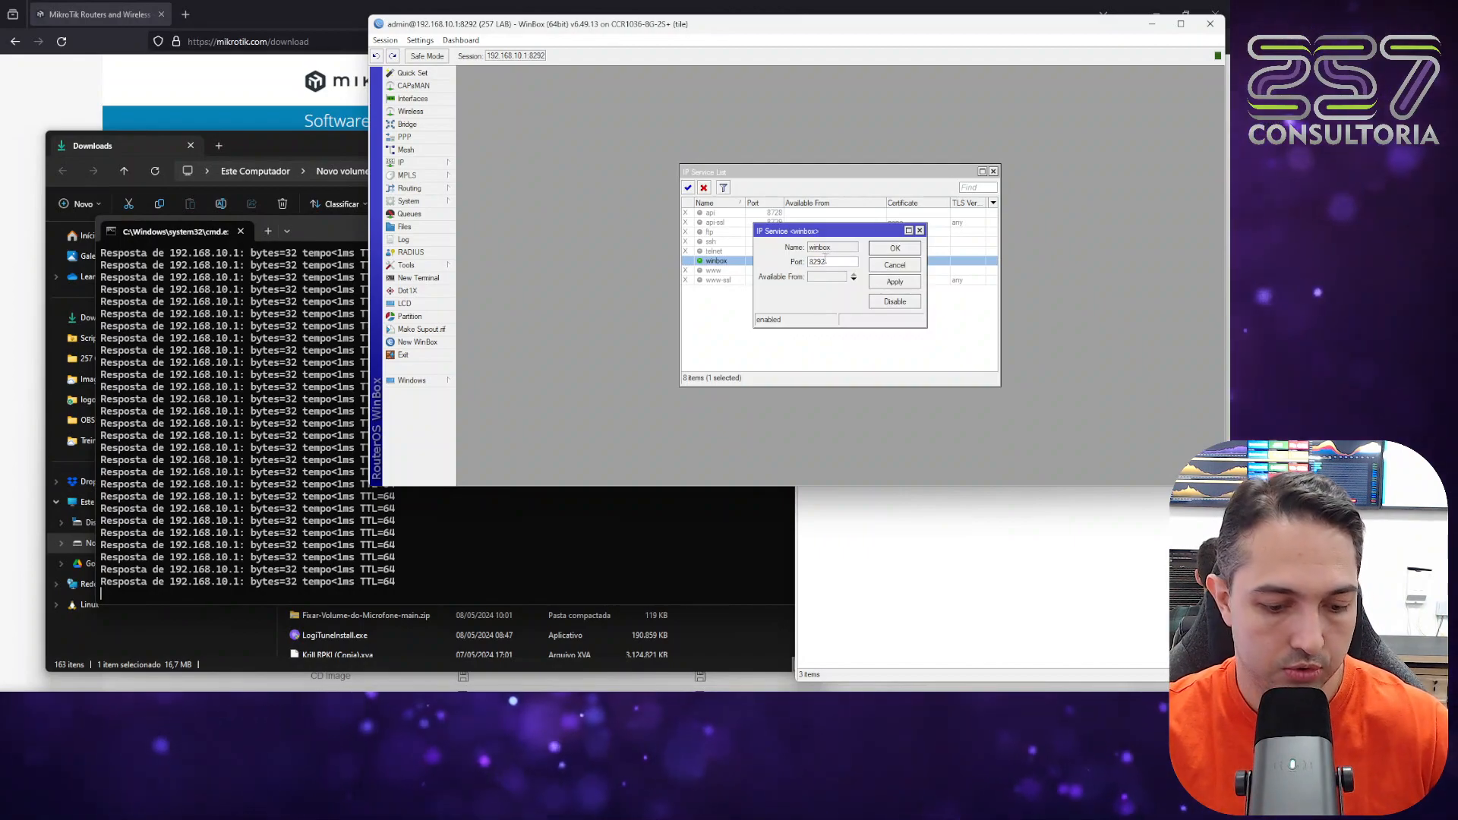
{"action": "left_click", "coordinate": [912, 253]}
{"action": "left_click", "coordinate": [1211, 24]}
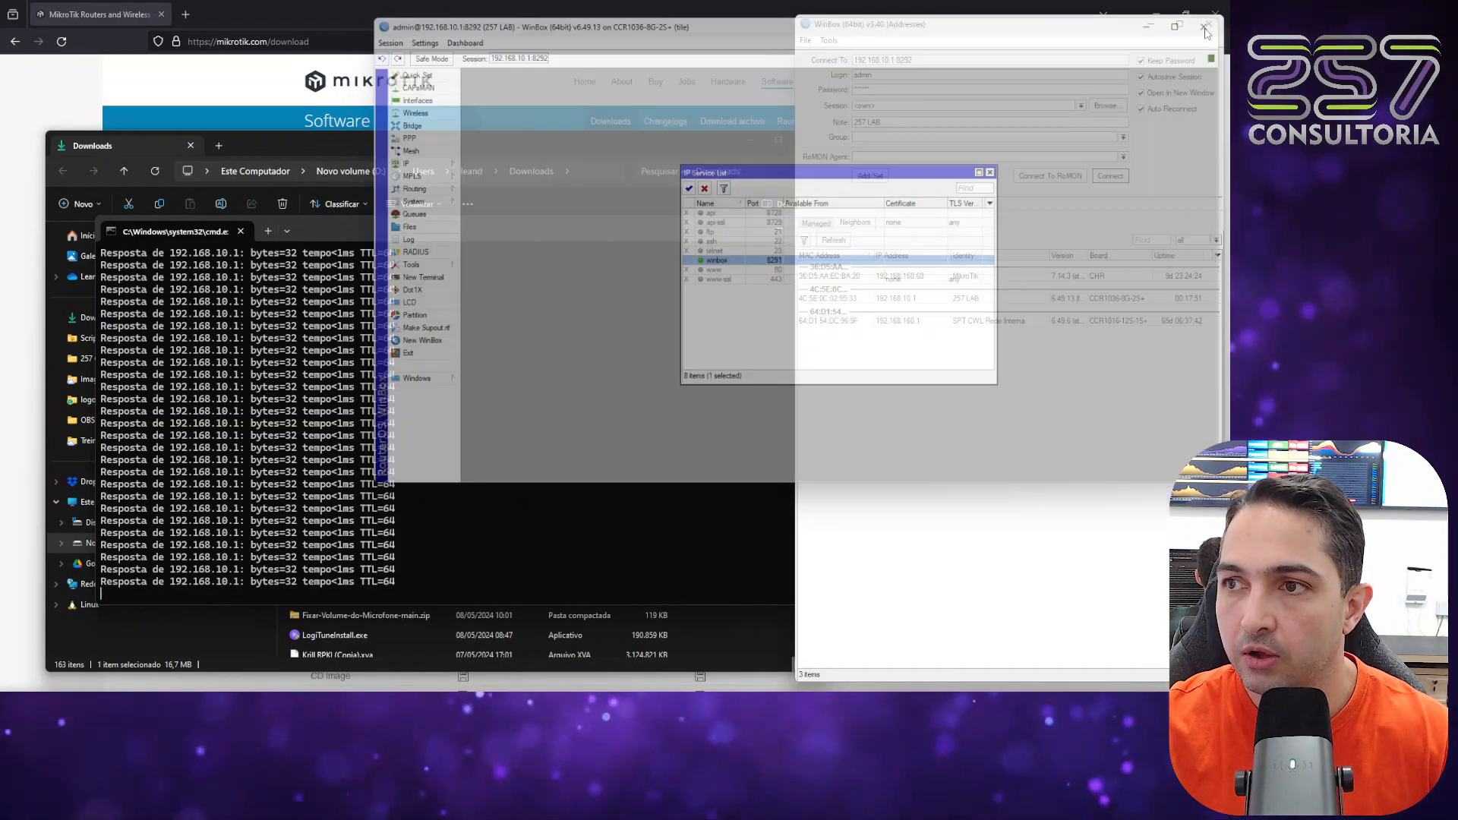
Step: Reconnect to the 257 LAB router at 192.168.10.1 without a custom port and maximize the session window
{"action": "left_click", "coordinate": [923, 60]}
{"action": "left_click", "coordinate": [897, 298]}
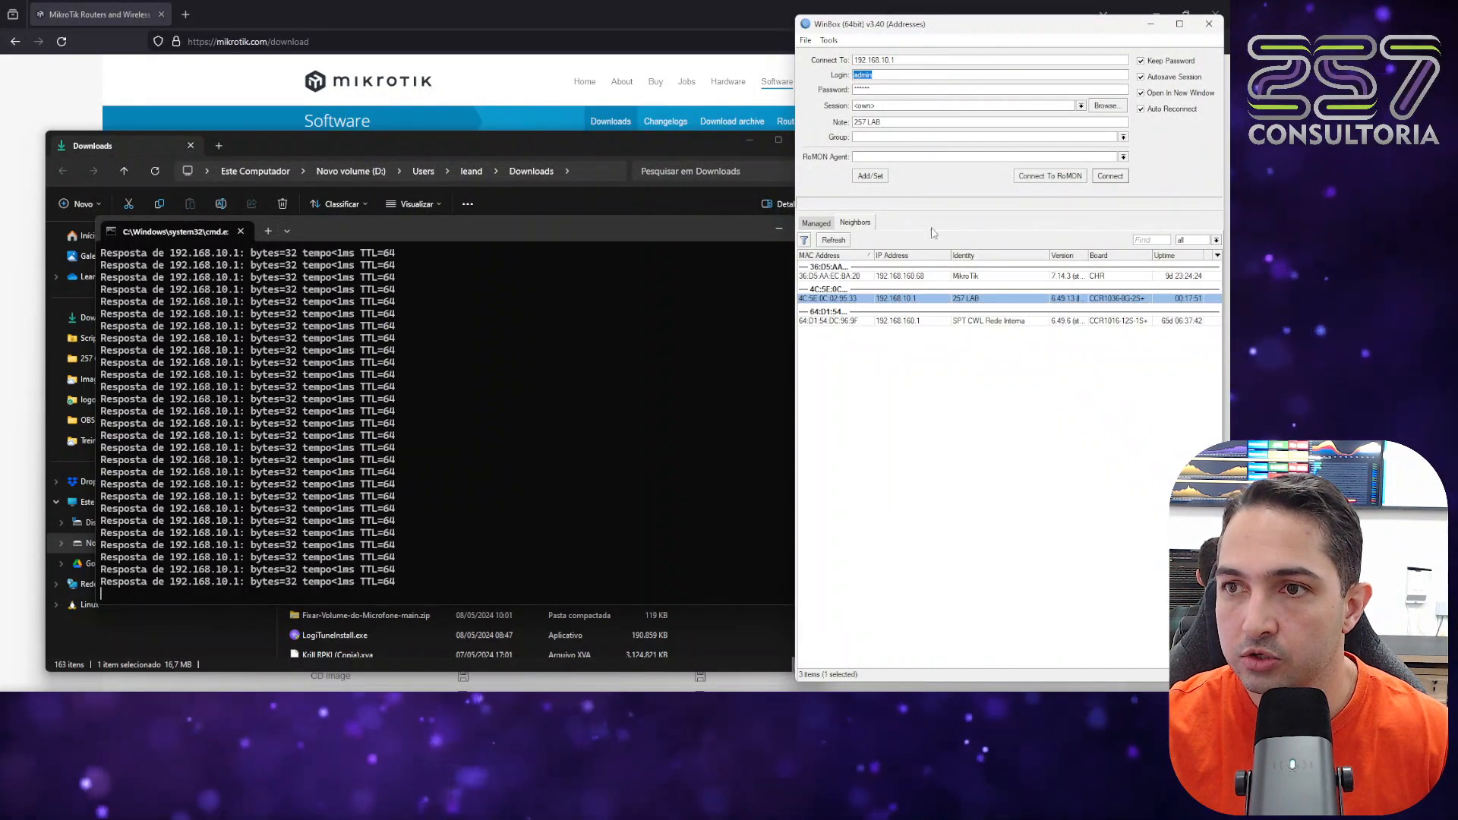
{"action": "left_click", "coordinate": [915, 60]}
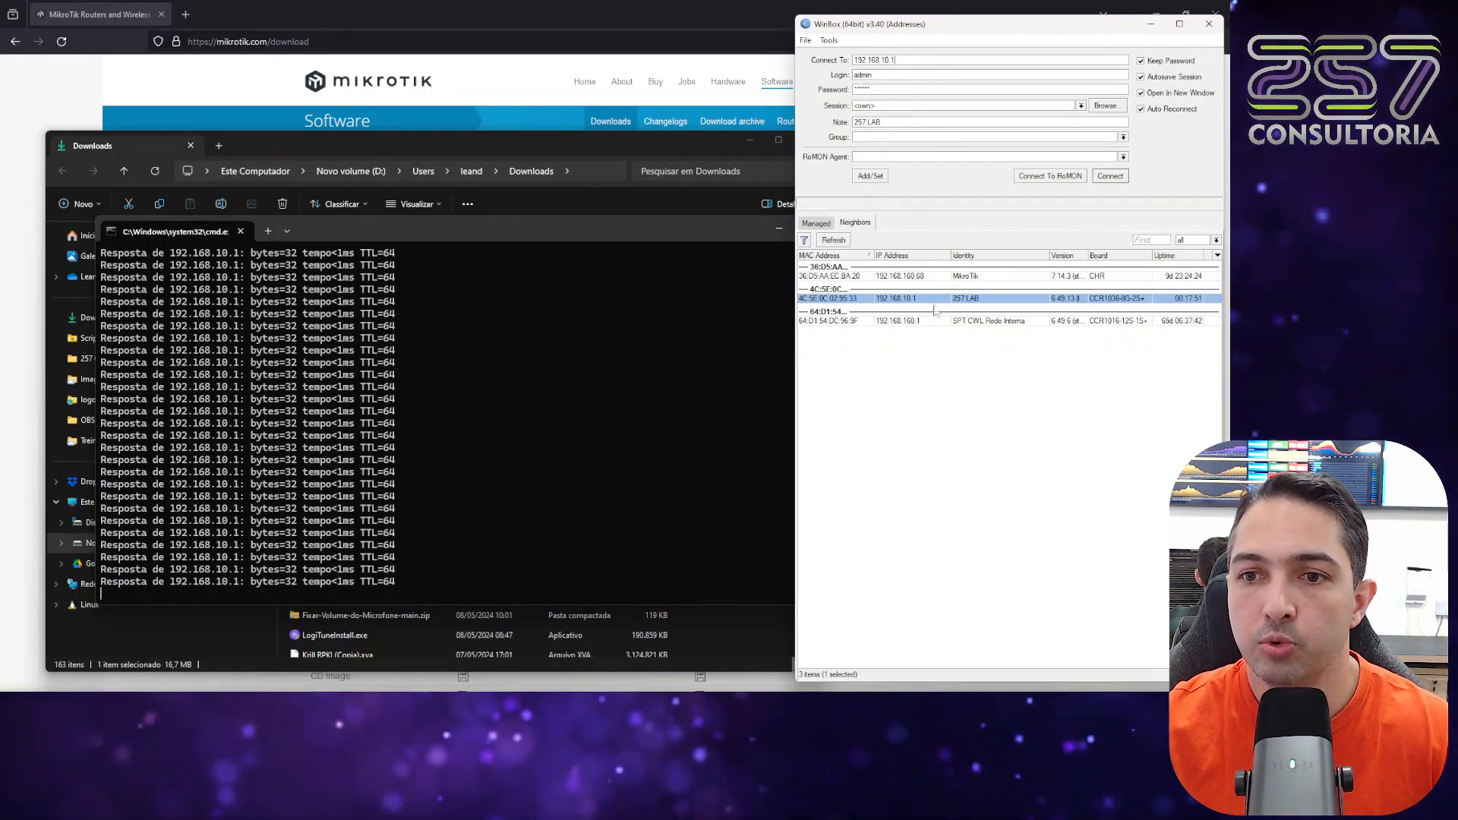
{"action": "left_click", "coordinate": [1120, 183]}
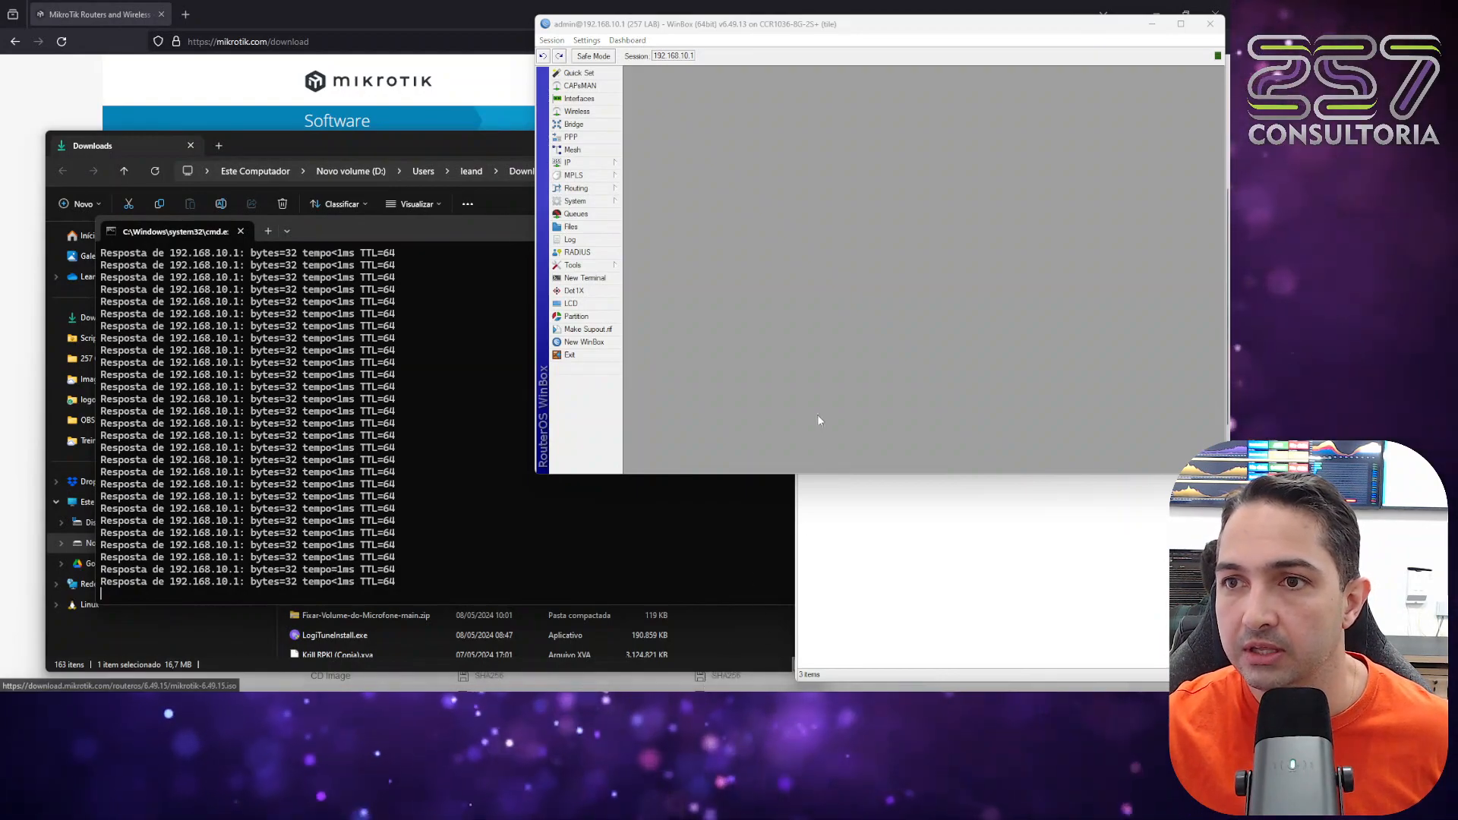
{"action": "double_click", "coordinate": [883, 23]}
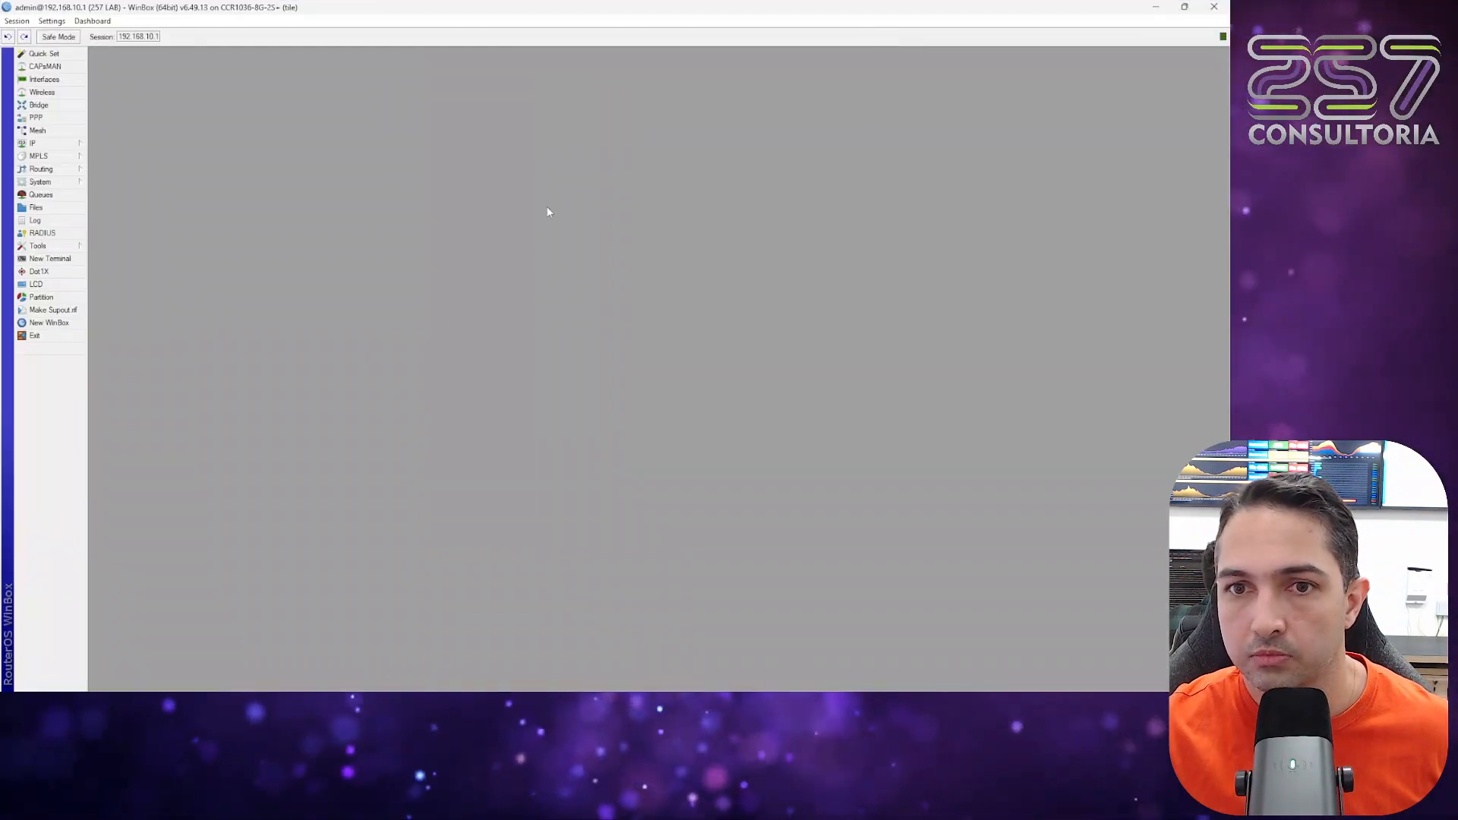
Step: Add a DHCP client on ether1, keeping Use Peer DNS, Use Peer NTP and Add Default Route enabled
{"action": "left_click", "coordinate": [39, 143]}
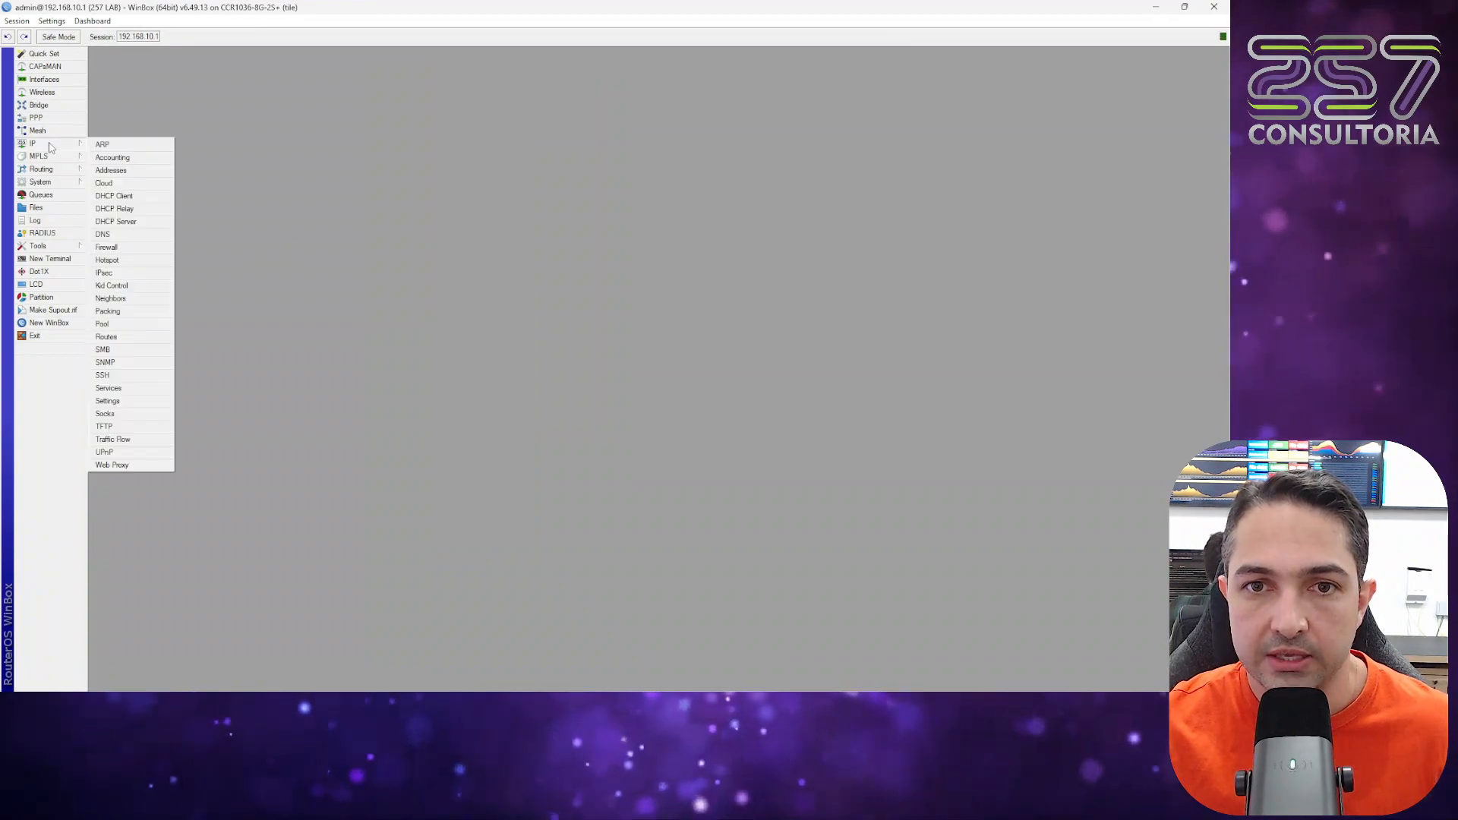
{"action": "left_click", "coordinate": [145, 195]}
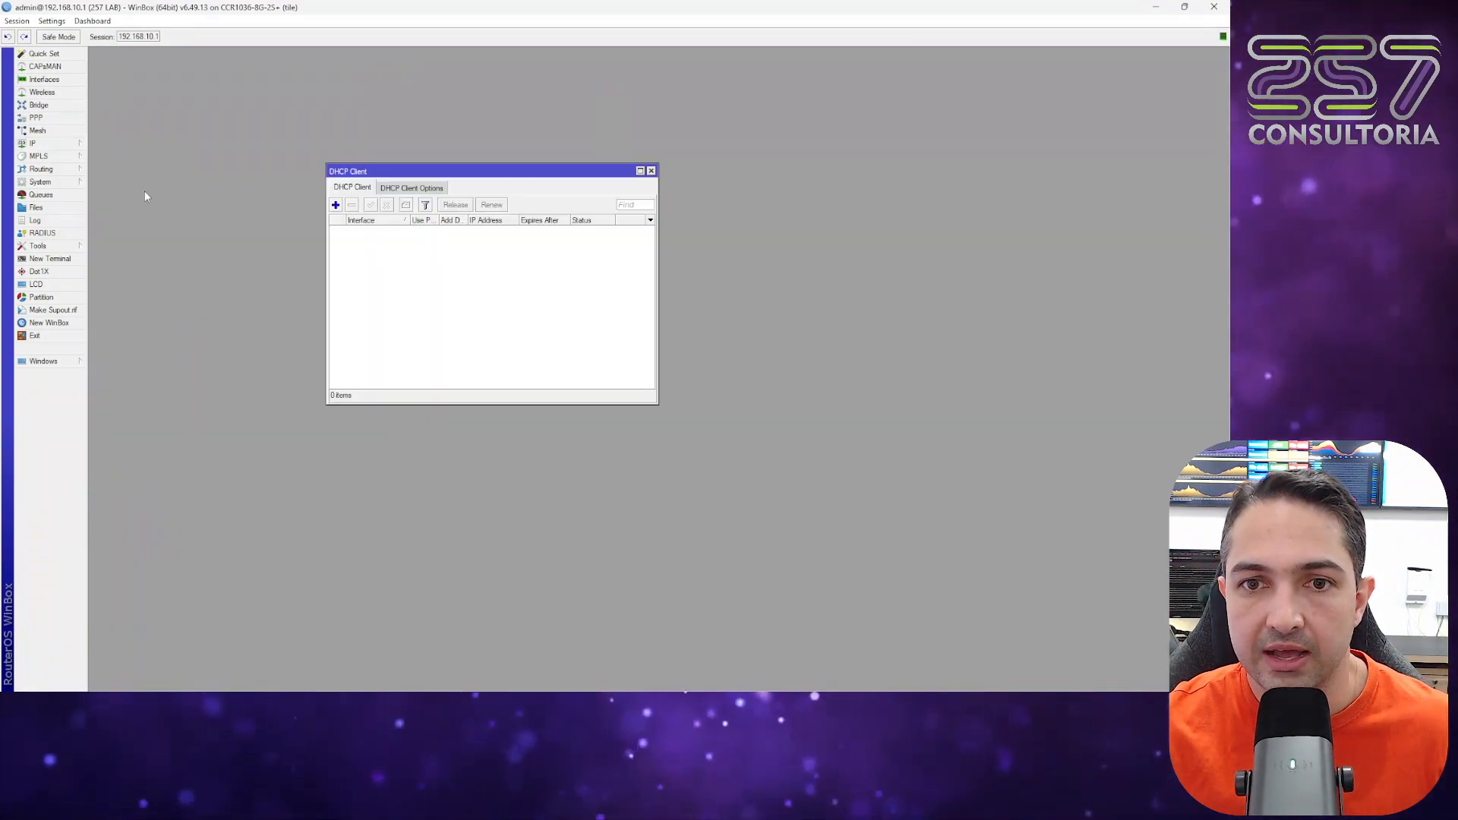
{"action": "left_click", "coordinate": [337, 207]}
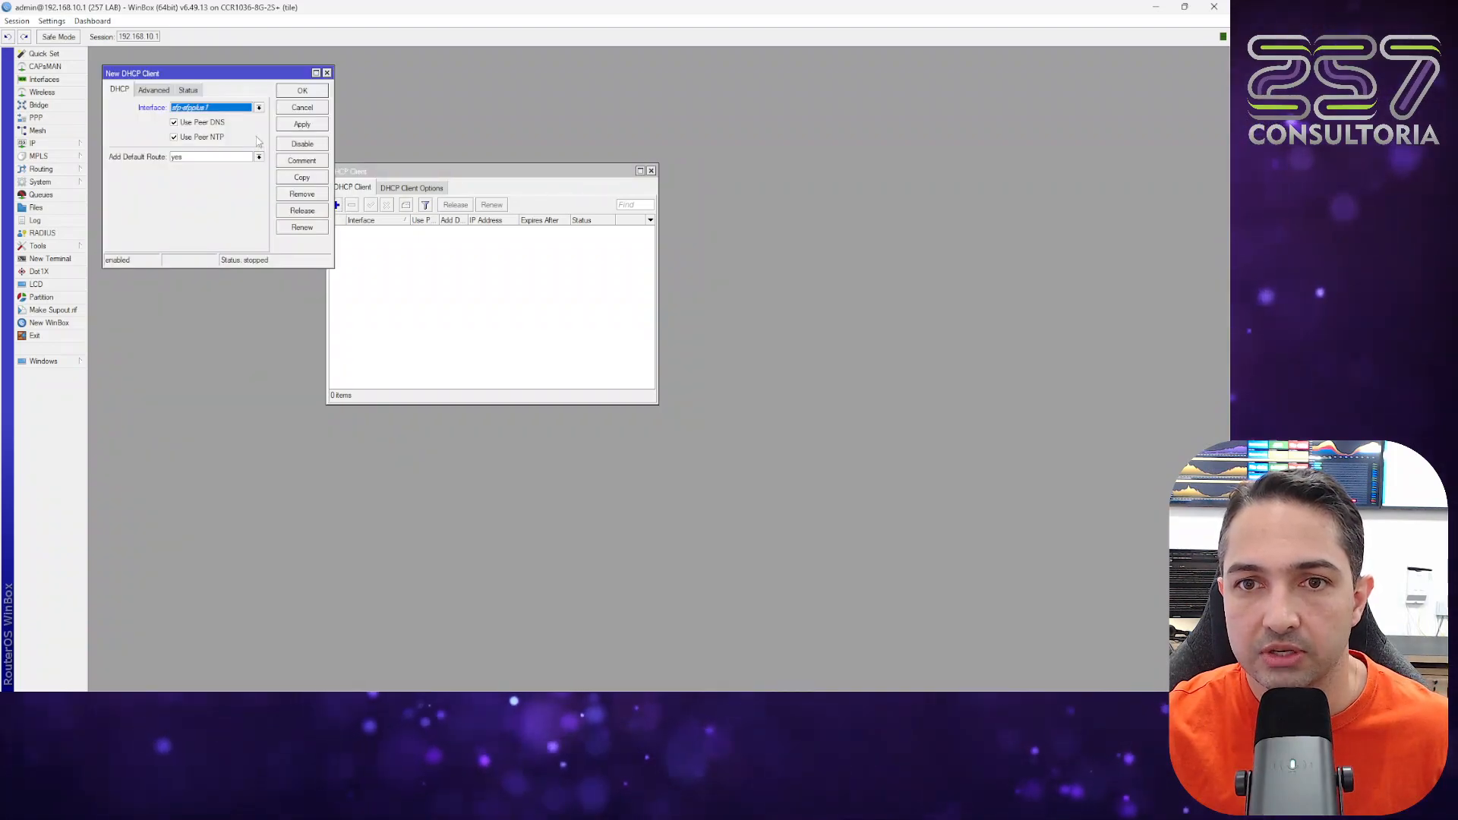
{"action": "left_click", "coordinate": [247, 110]}
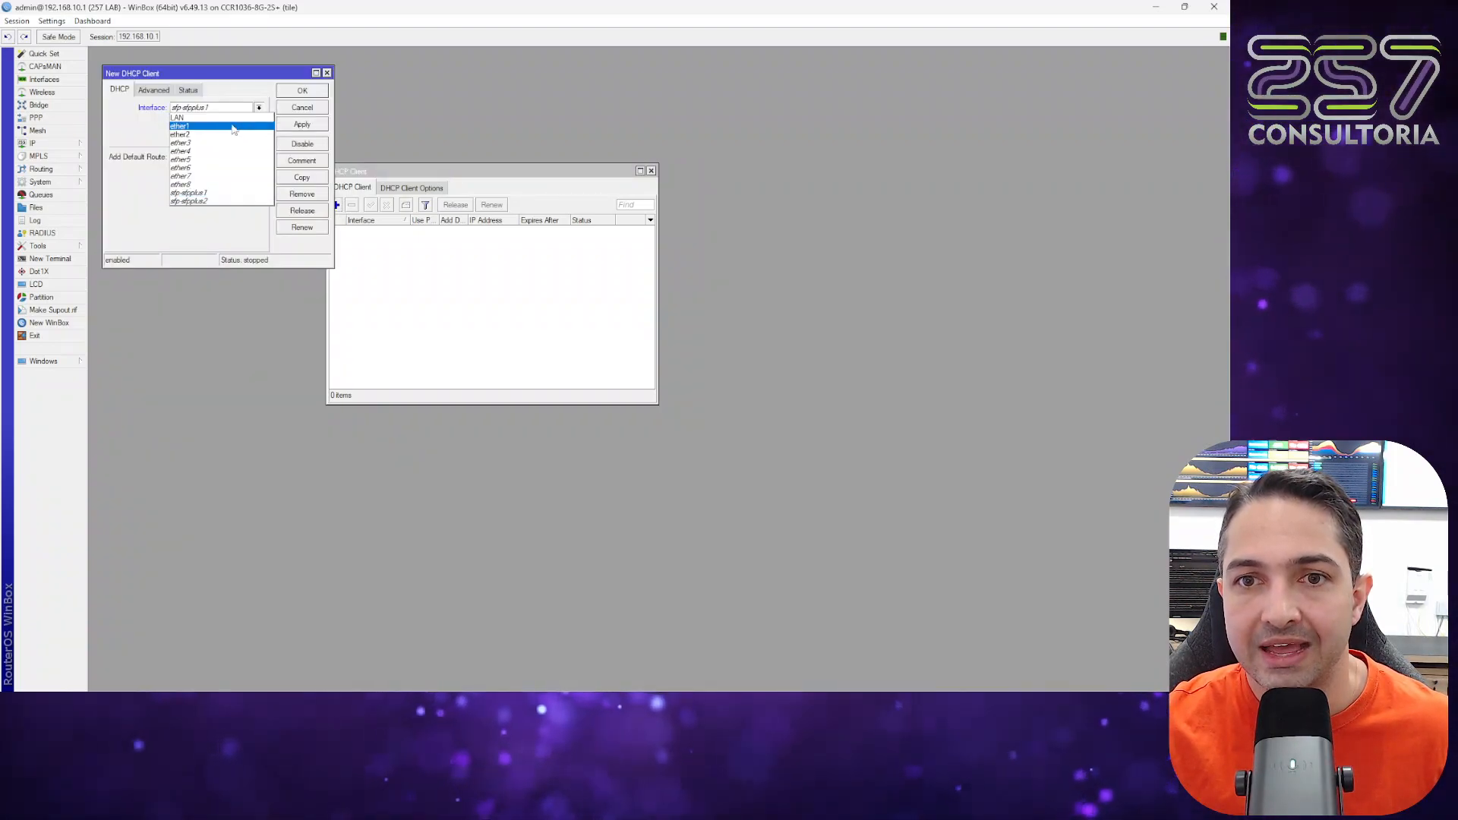
{"action": "left_click", "coordinate": [233, 126]}
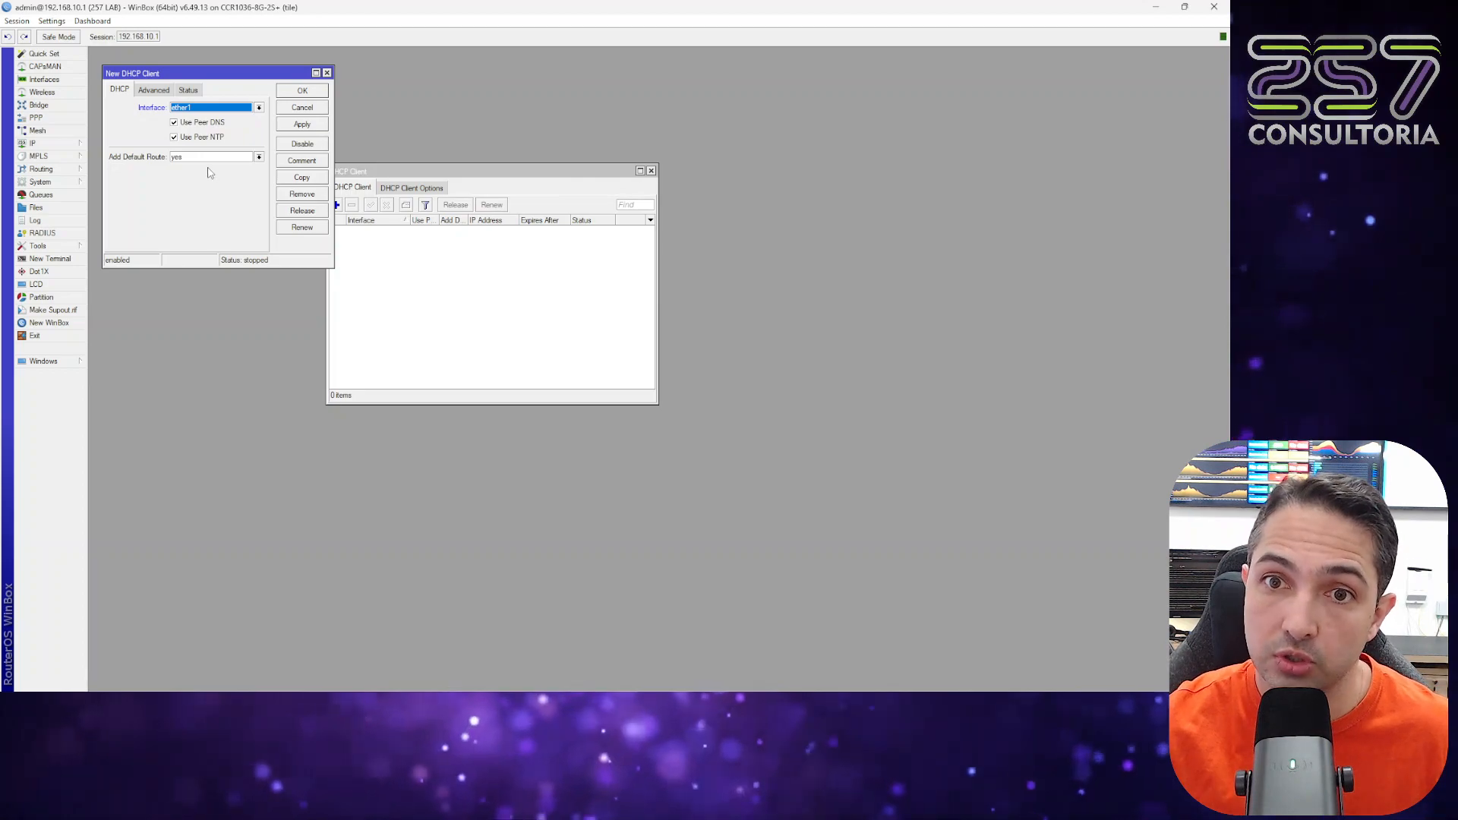
{"action": "left_click", "coordinate": [304, 92]}
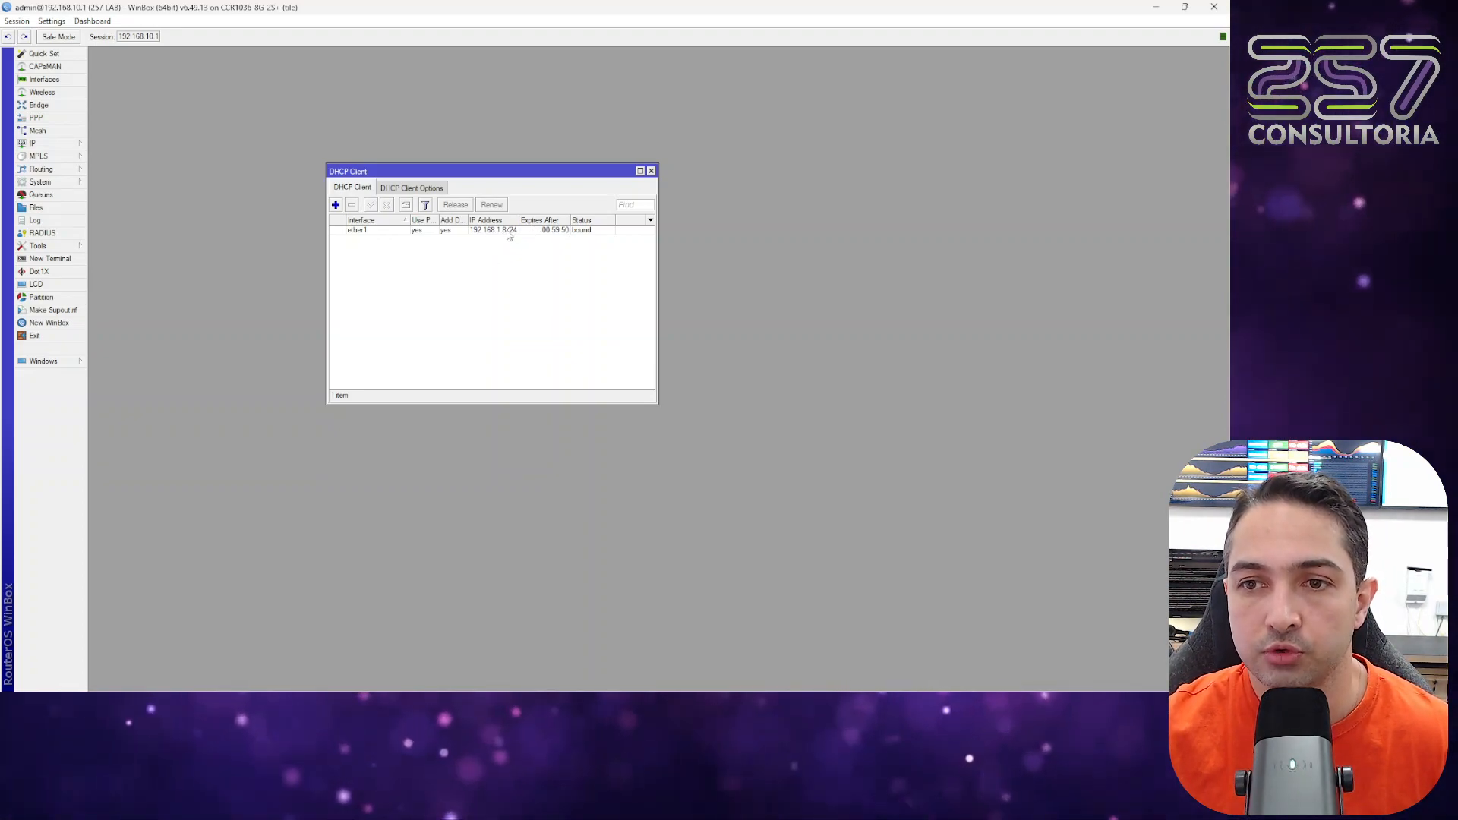
Step: Open the IP route list, select the 0.0.0.0/0 default route and move the list clear of the DHCP client list
{"action": "left_click", "coordinate": [50, 148]}
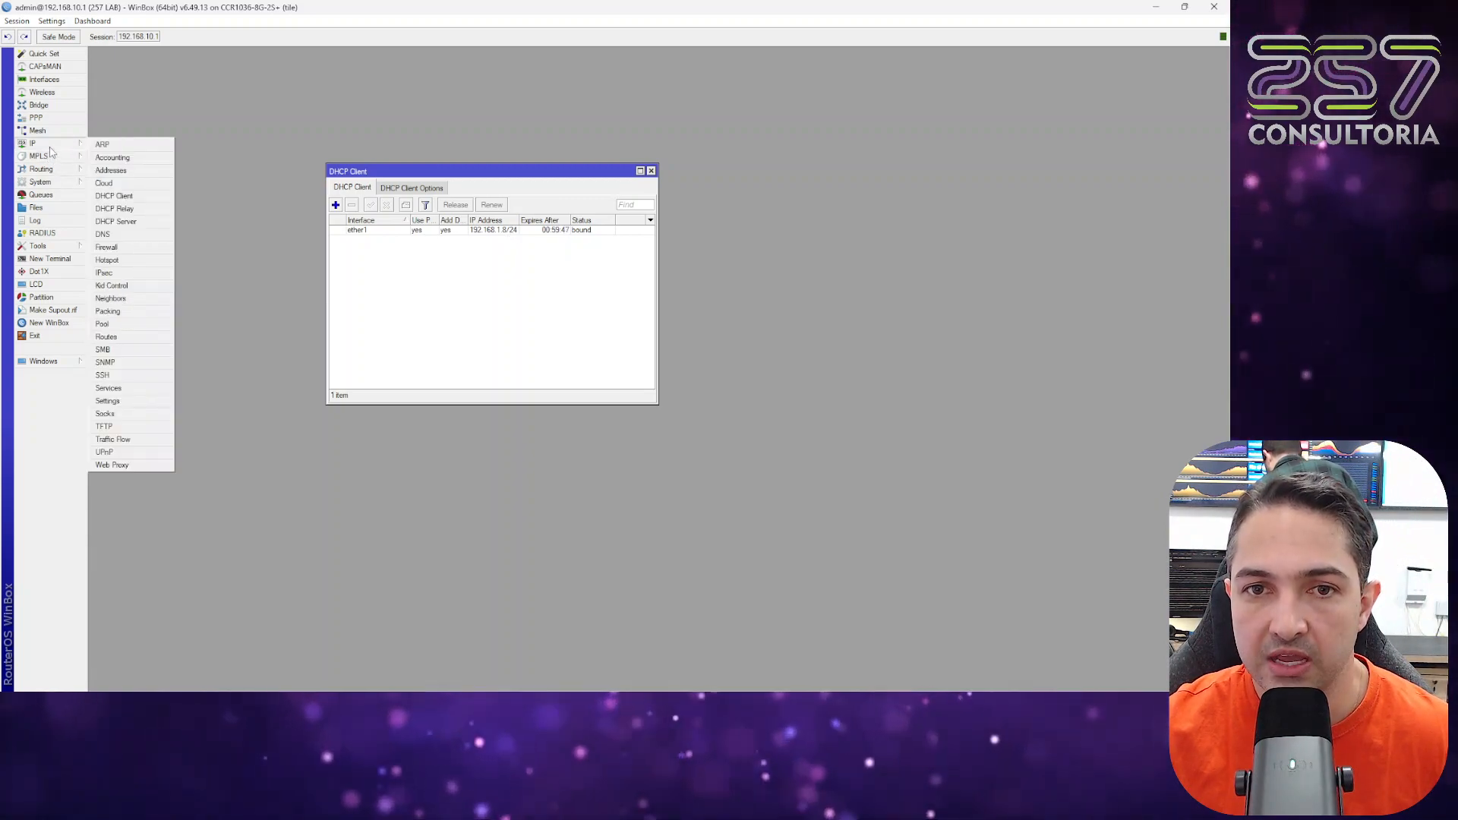
{"action": "left_click", "coordinate": [114, 337]}
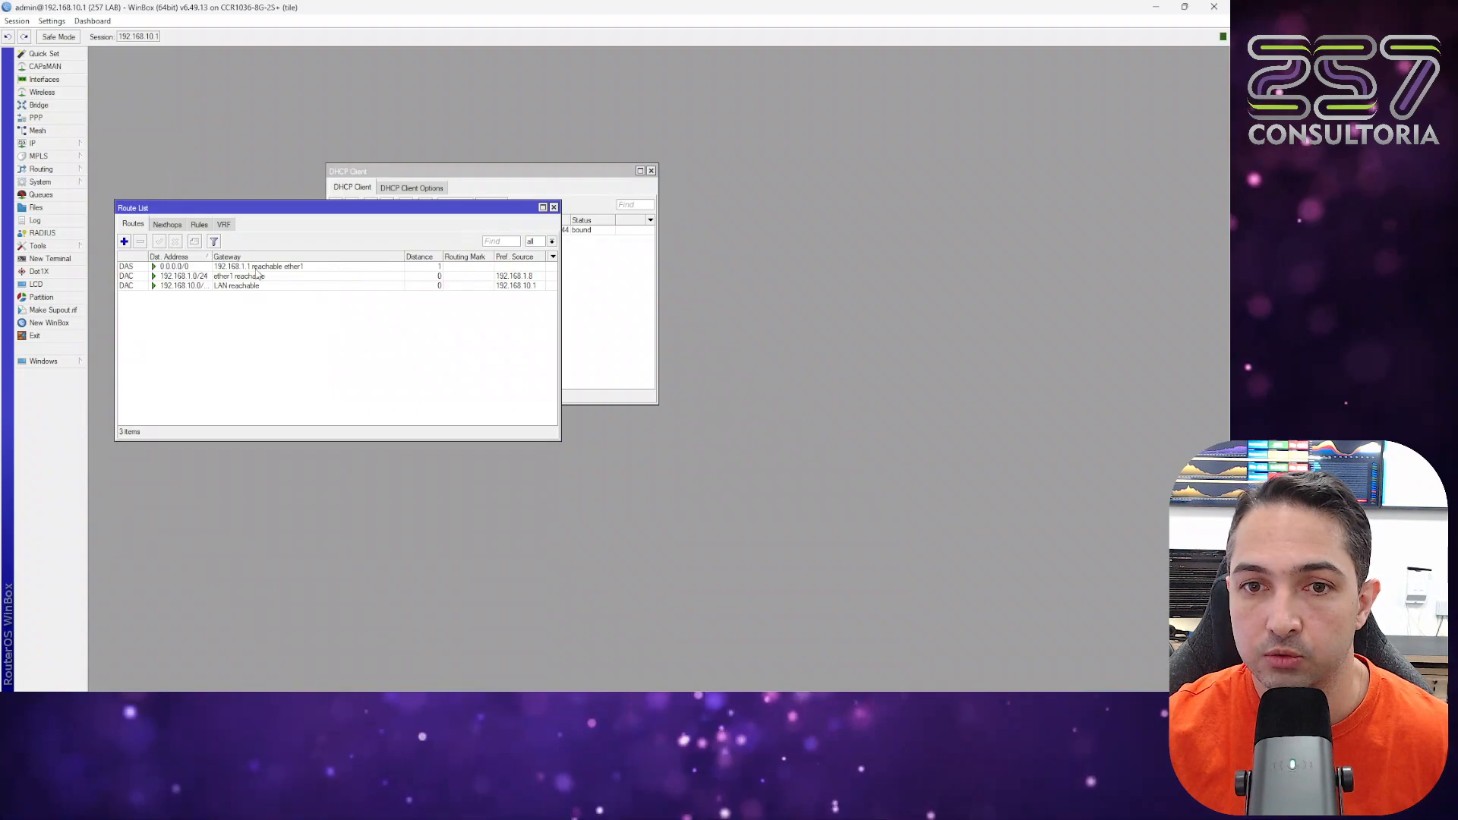
{"action": "left_click", "coordinate": [257, 268]}
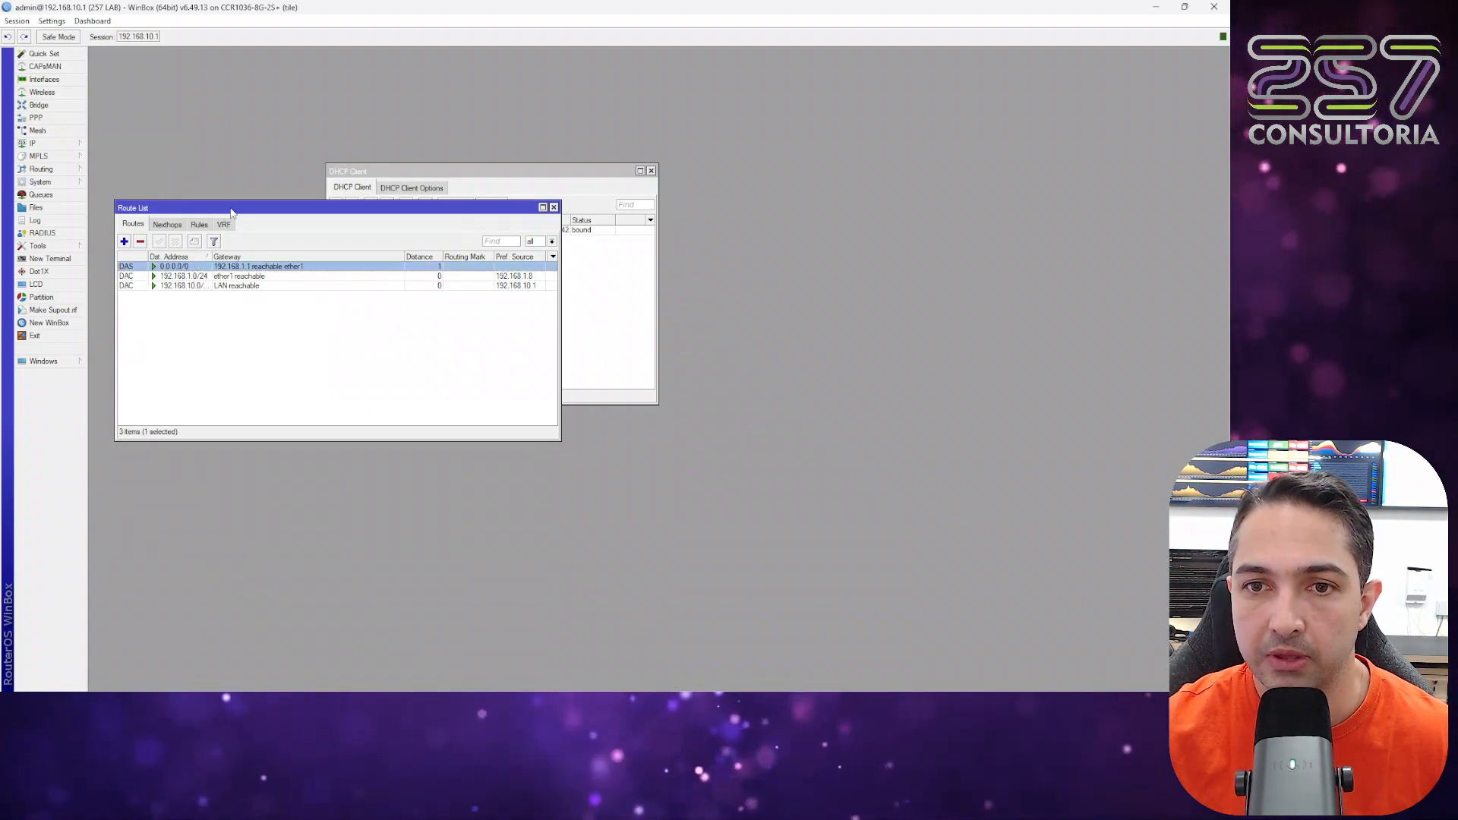
{"action": "left_click_drag", "start_coordinate": [230, 212], "coordinate": [331, 358]}
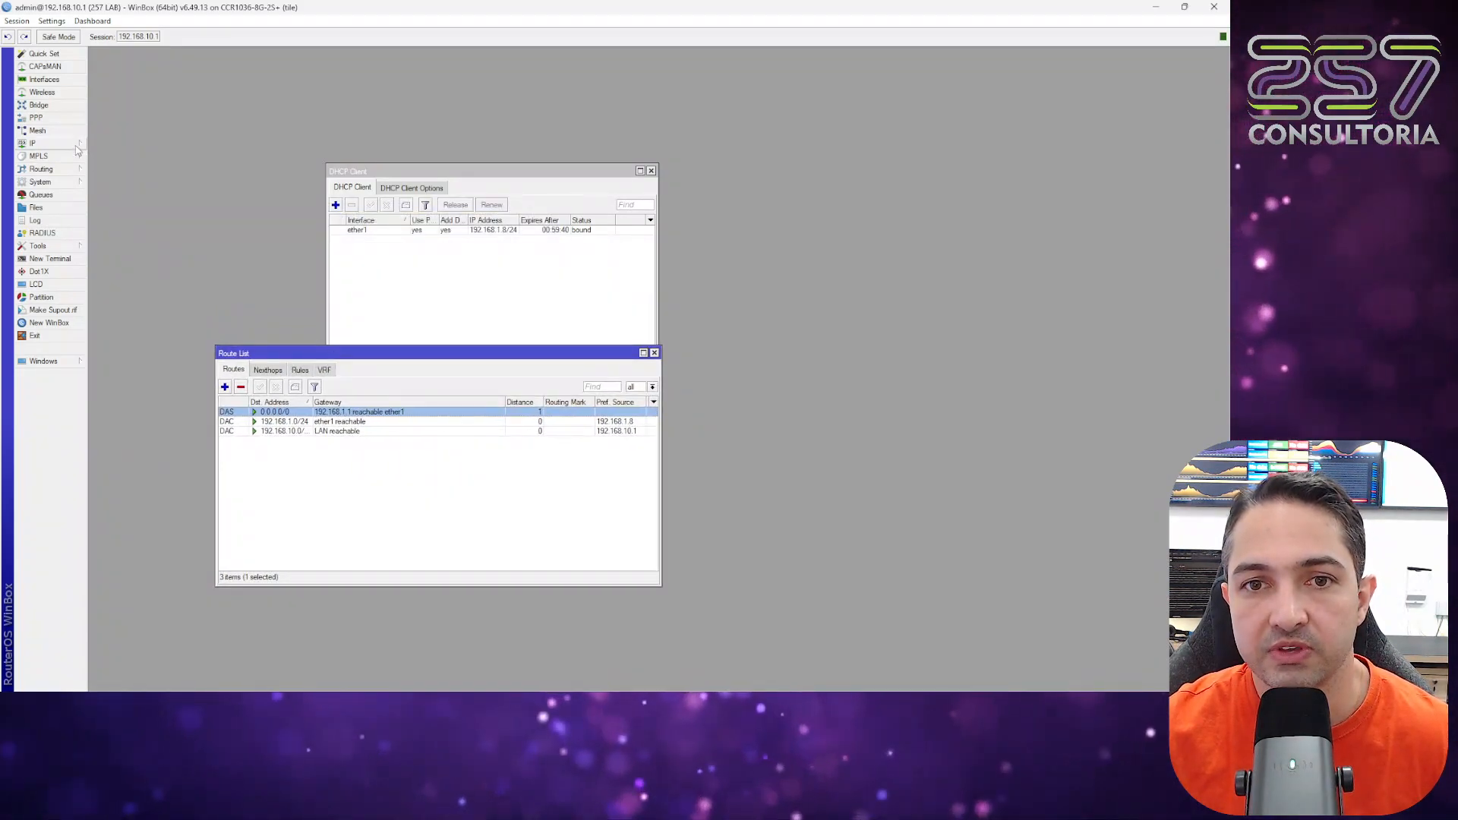
Step: Open the router's DNS settings and arrange the DNS, DHCP client and route windows so all three are readable together
{"action": "left_click", "coordinate": [77, 146]}
{"action": "left_click", "coordinate": [129, 236]}
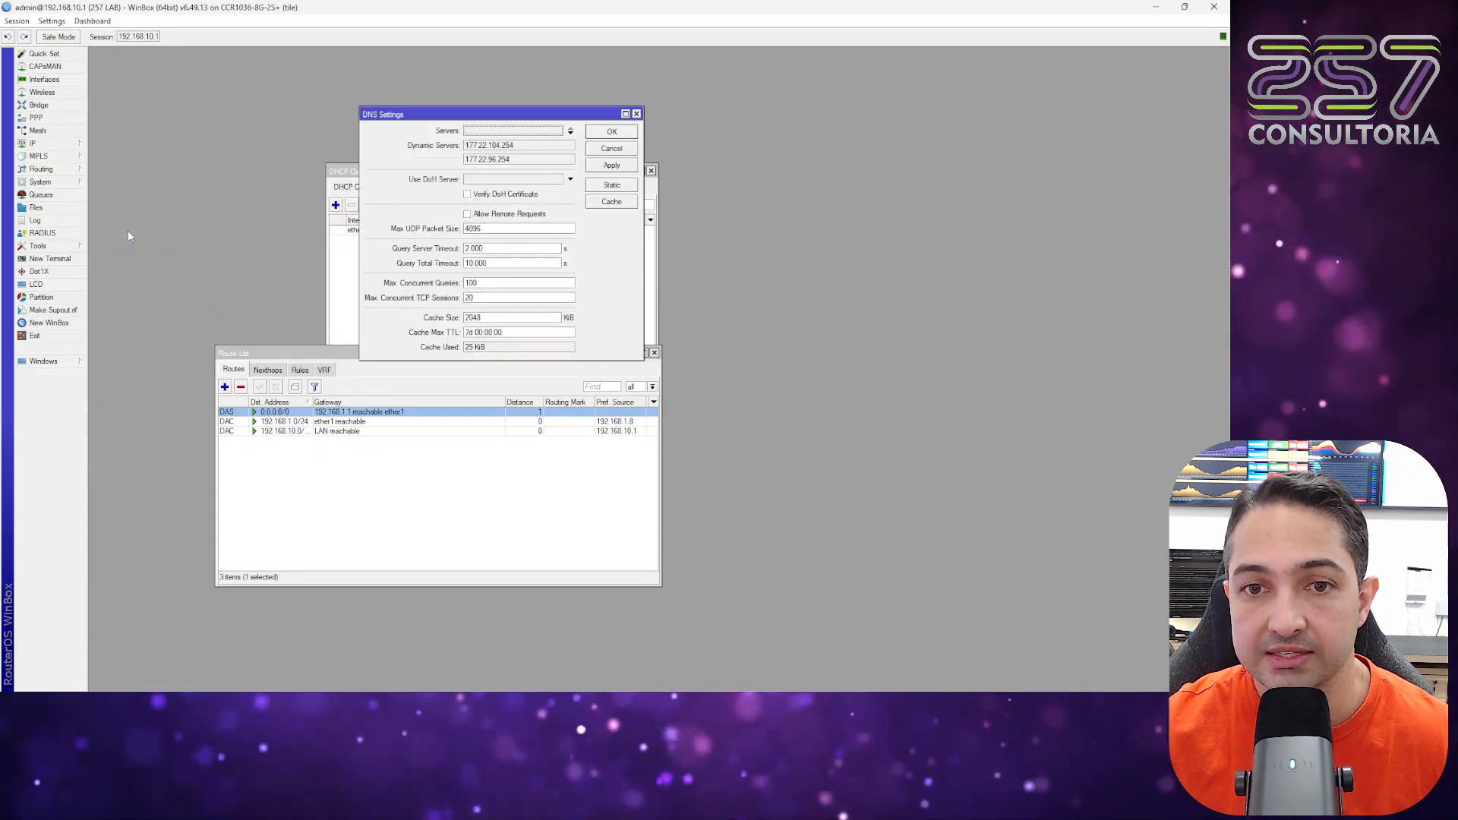
{"action": "left_click_drag", "start_coordinate": [543, 113], "coordinate": [887, 115]}
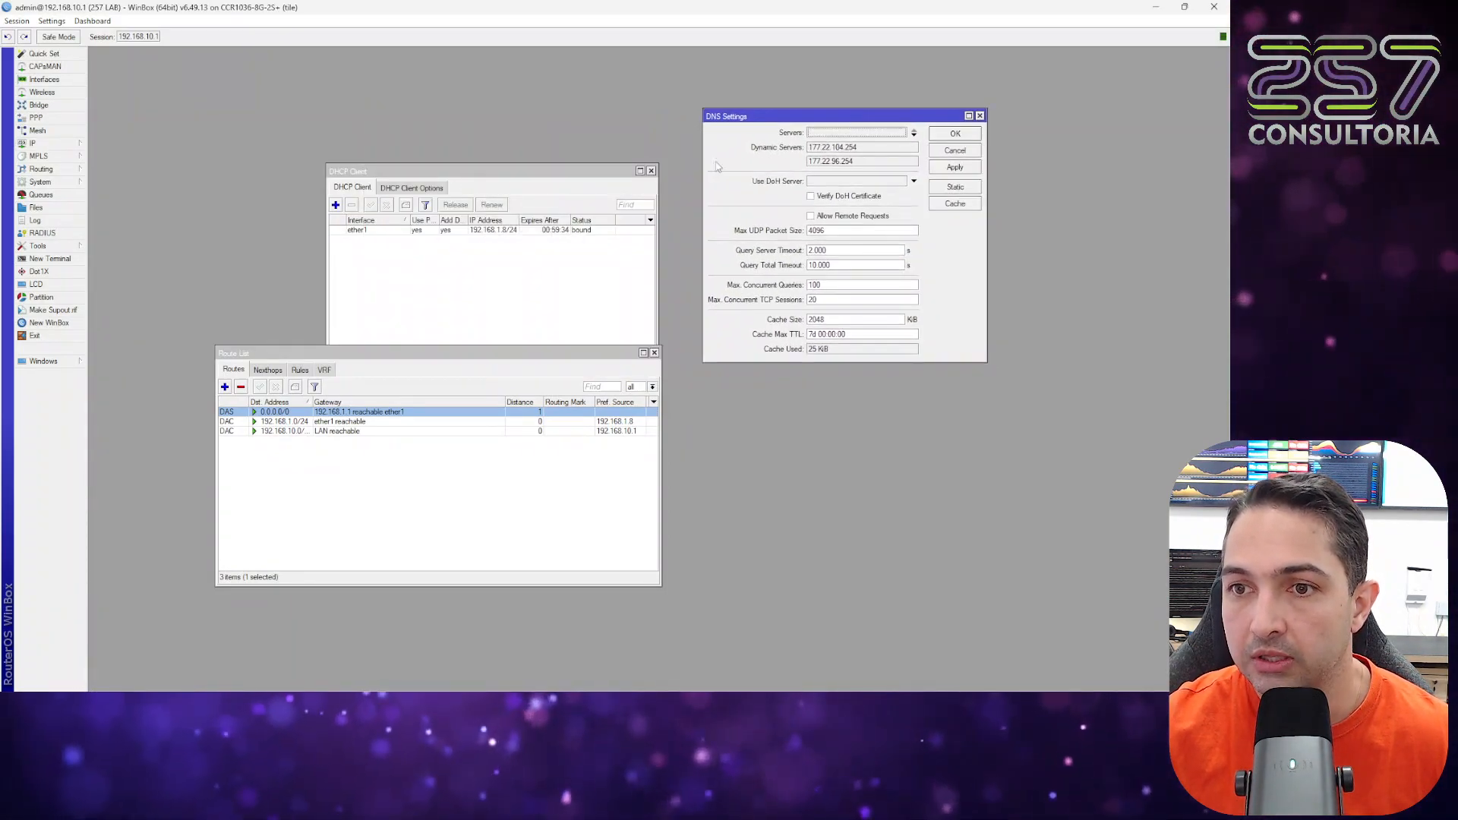
{"action": "left_click_drag", "start_coordinate": [613, 170], "coordinate": [950, 378]}
{"action": "left_click_drag", "start_coordinate": [607, 354], "coordinate": [586, 385]}
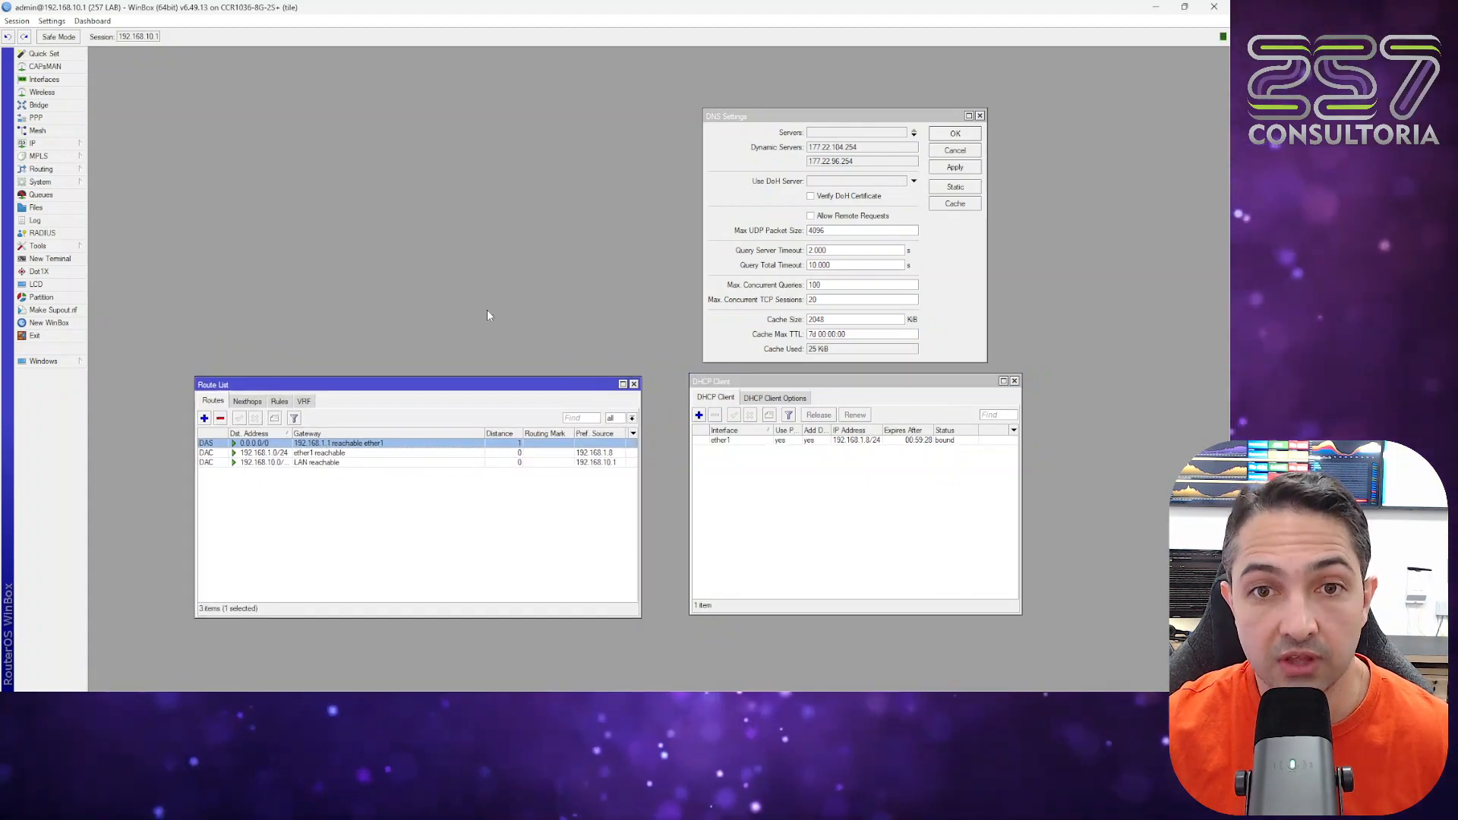
Step: Open a router terminal, decline the software license display, ping 8.8.8.8 and stop the ping after a few replies
{"action": "left_click", "coordinate": [68, 260]}
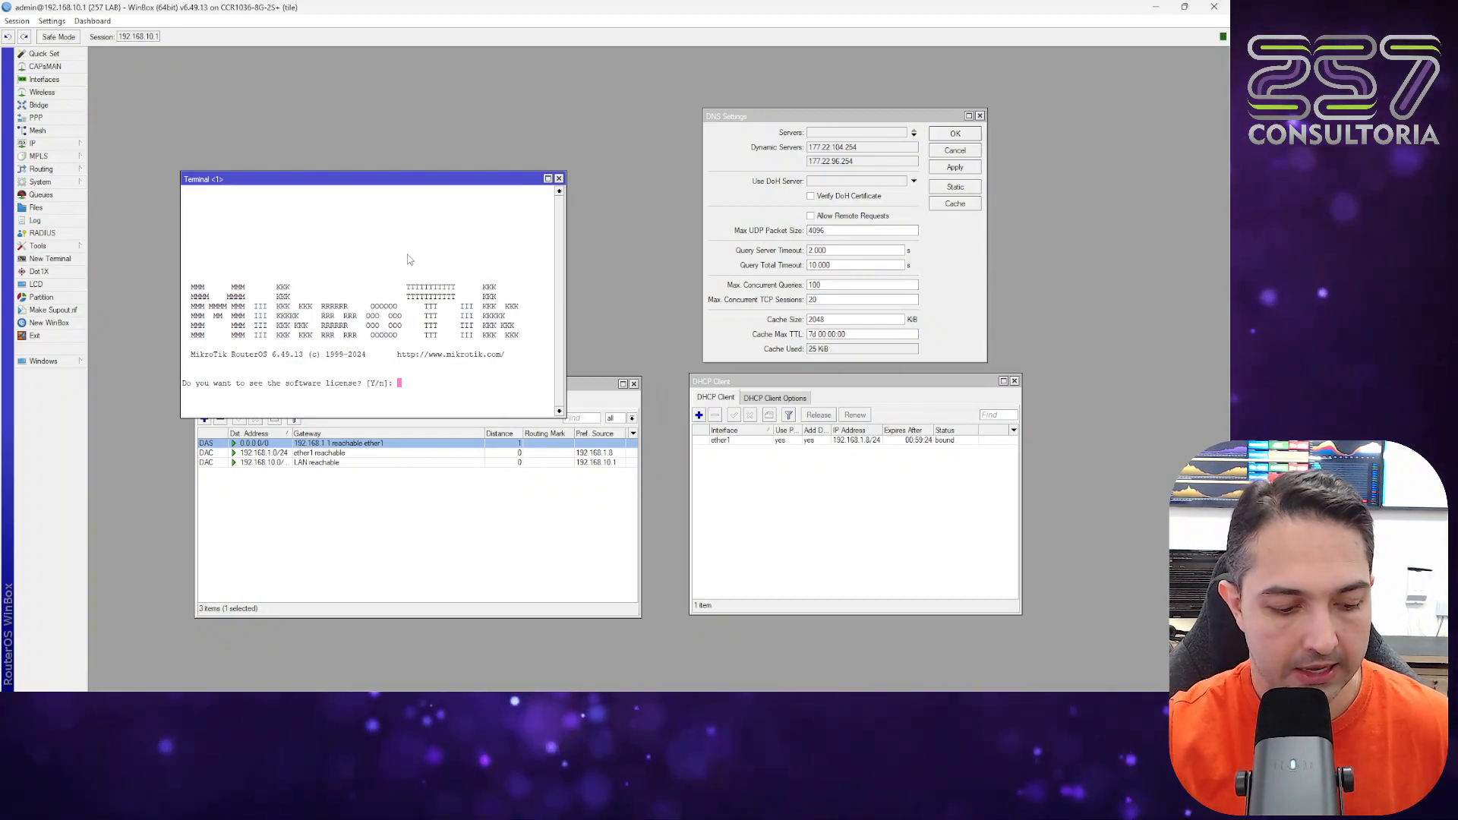
{"action": "type", "text": "n@257 LAB] > ping"}
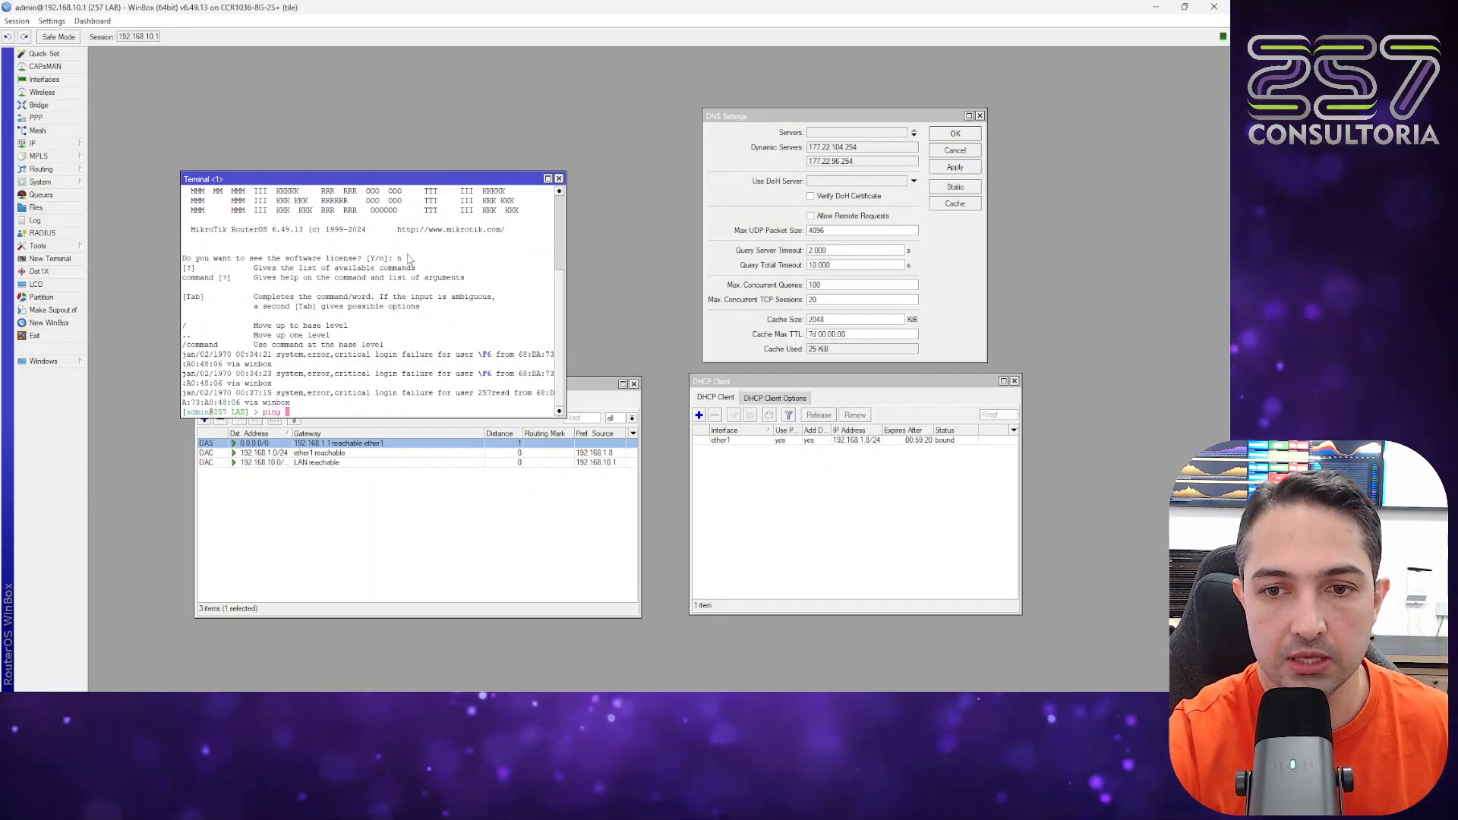
{"action": "type", "text": " 8.8.8.8"}
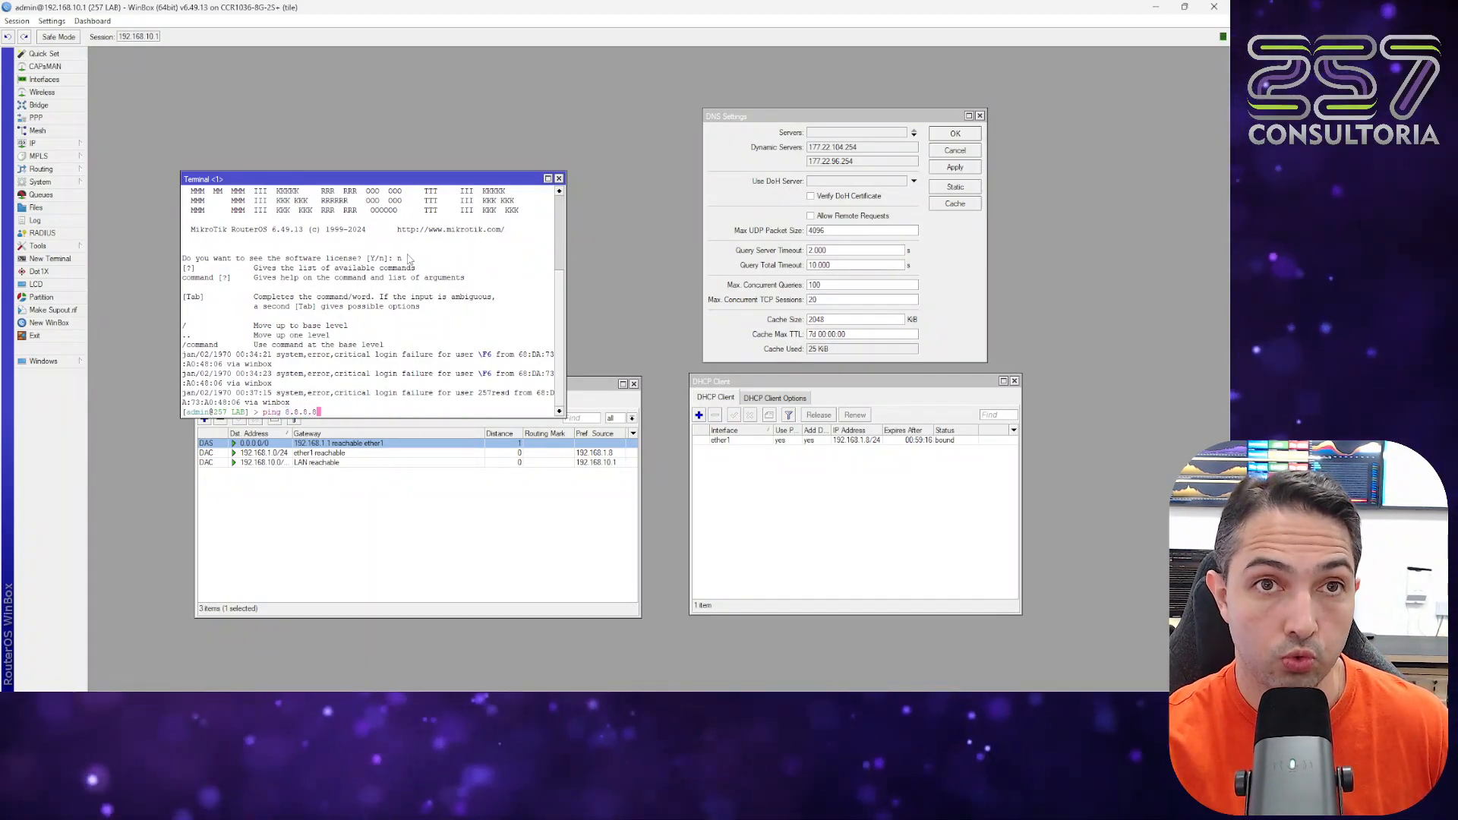
{"action": "key", "text": "Return"}
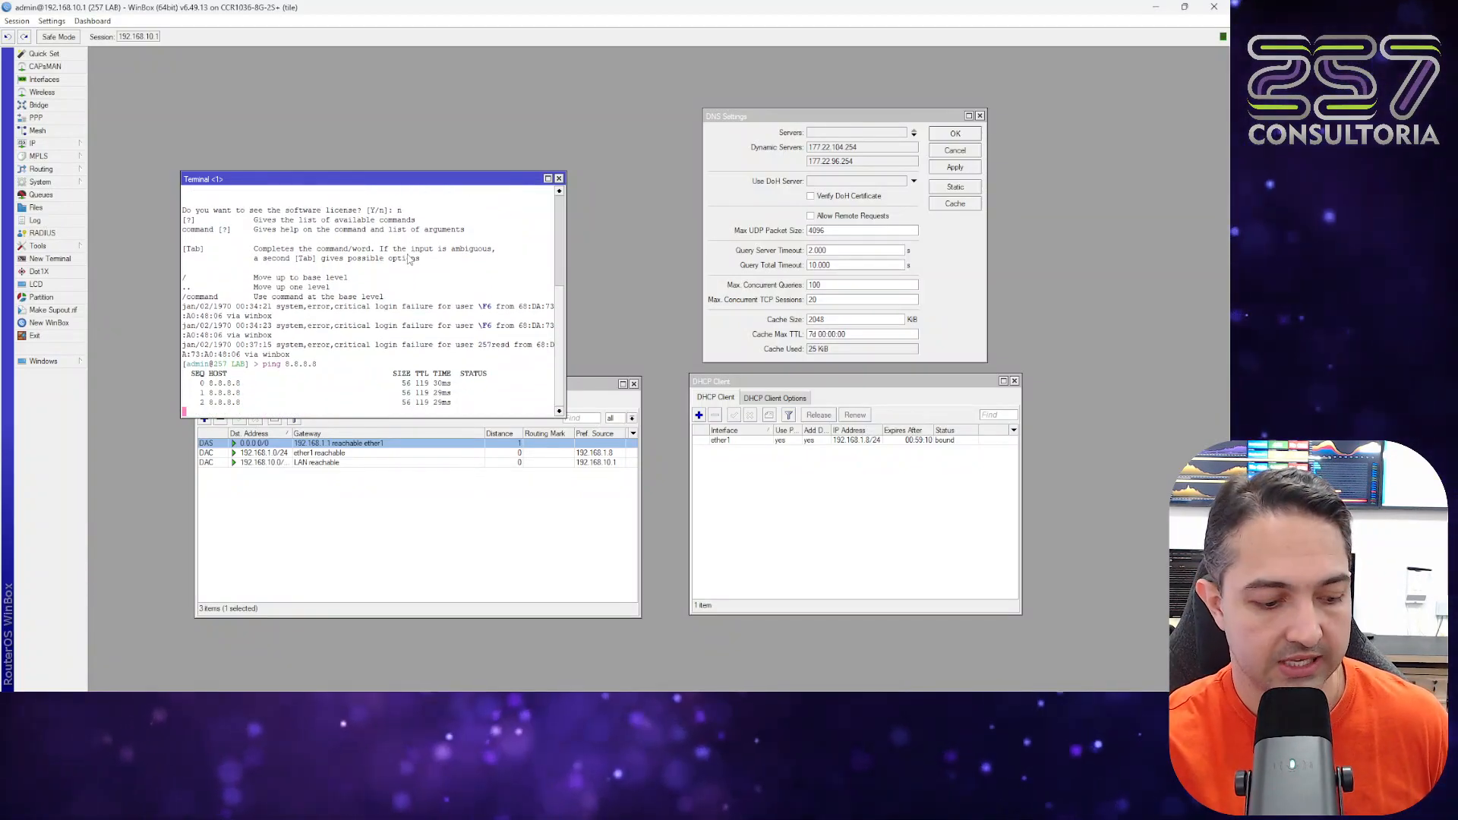
{"action": "key", "text": "ctrl+c"}
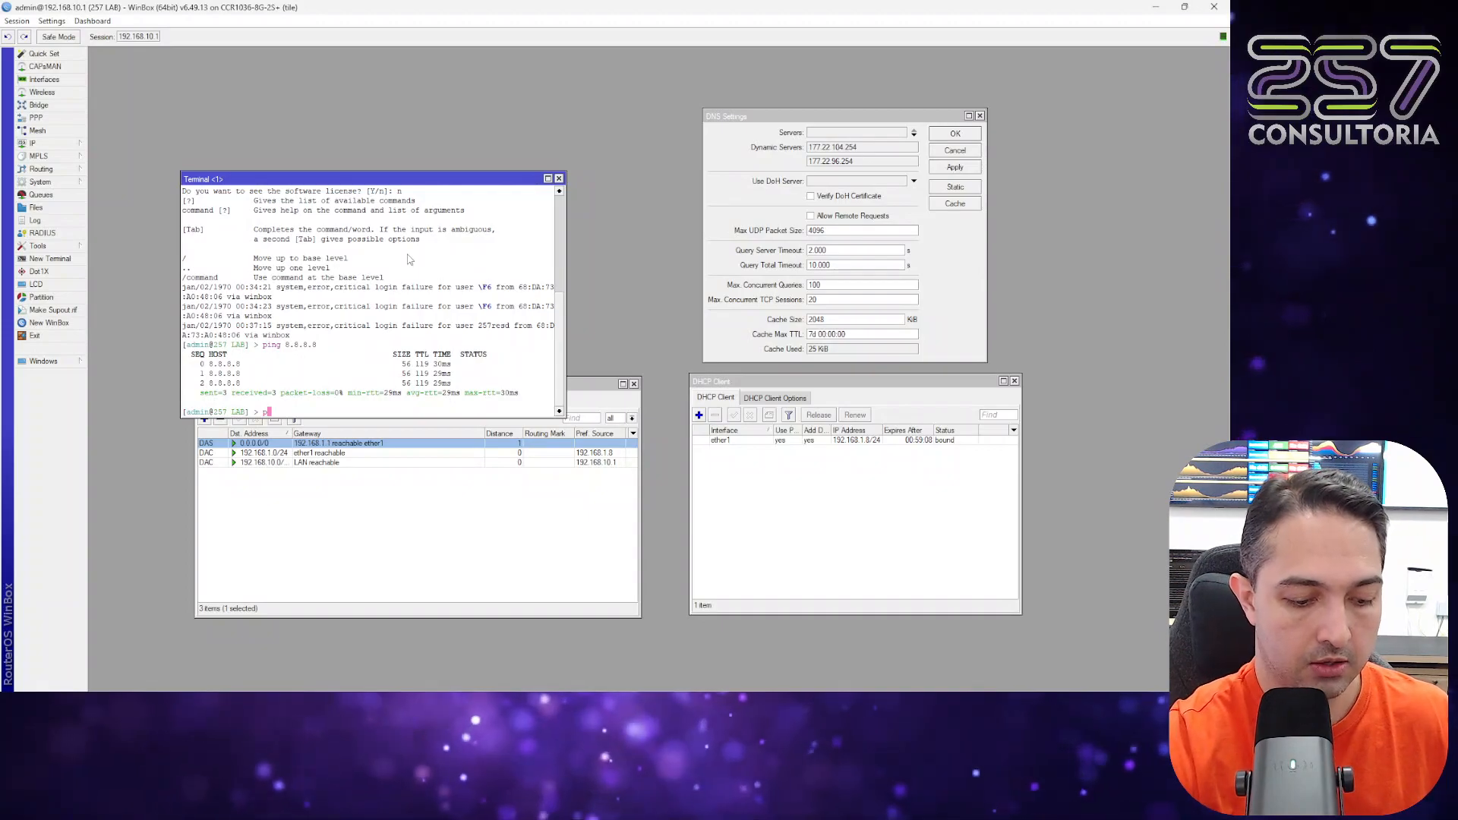
Step: Ping google.com from the router to test name resolution and close the terminal
{"action": "type", "text": "ping google.com"}
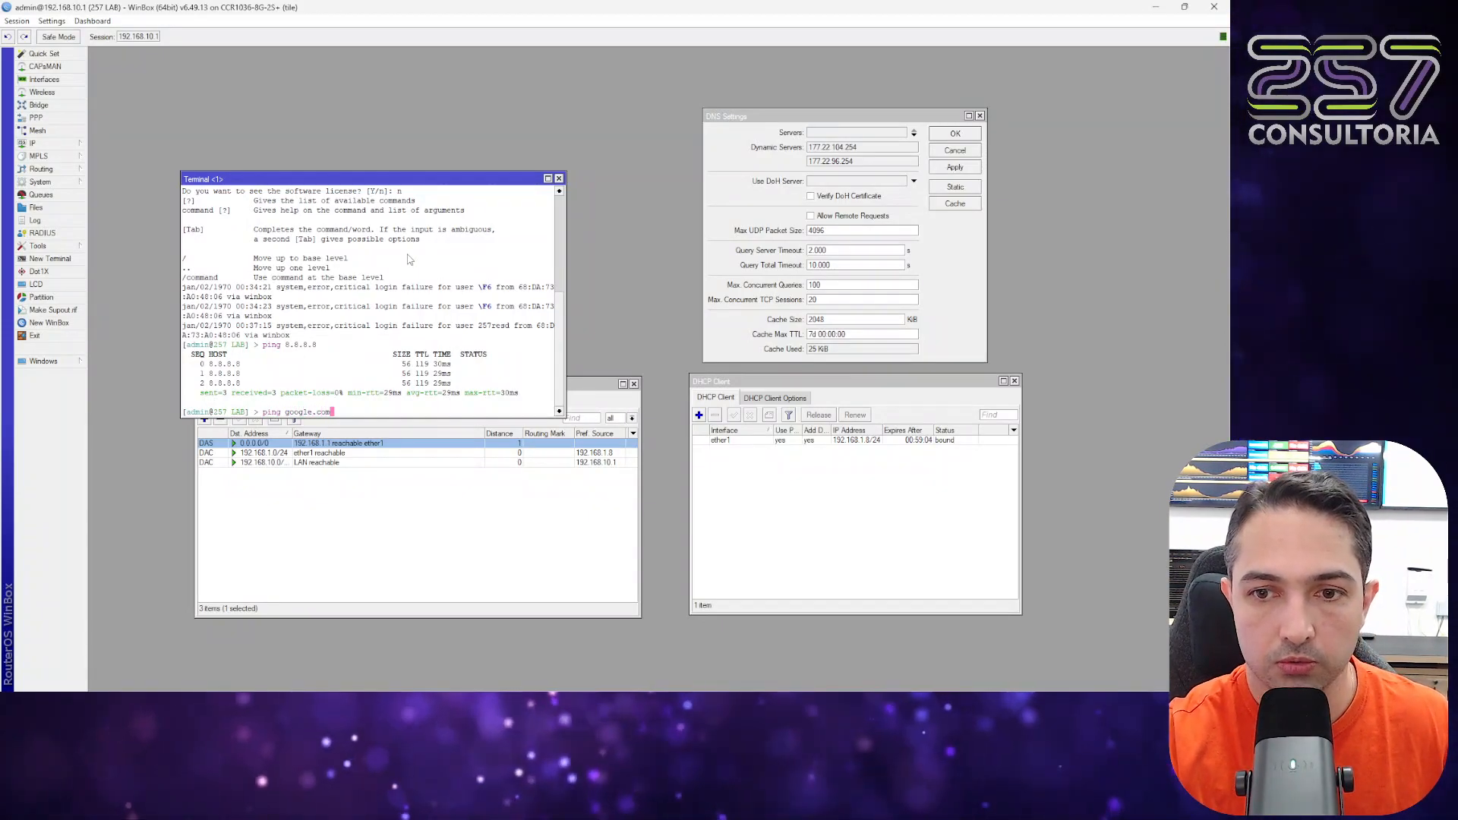
{"action": "key", "text": "Return"}
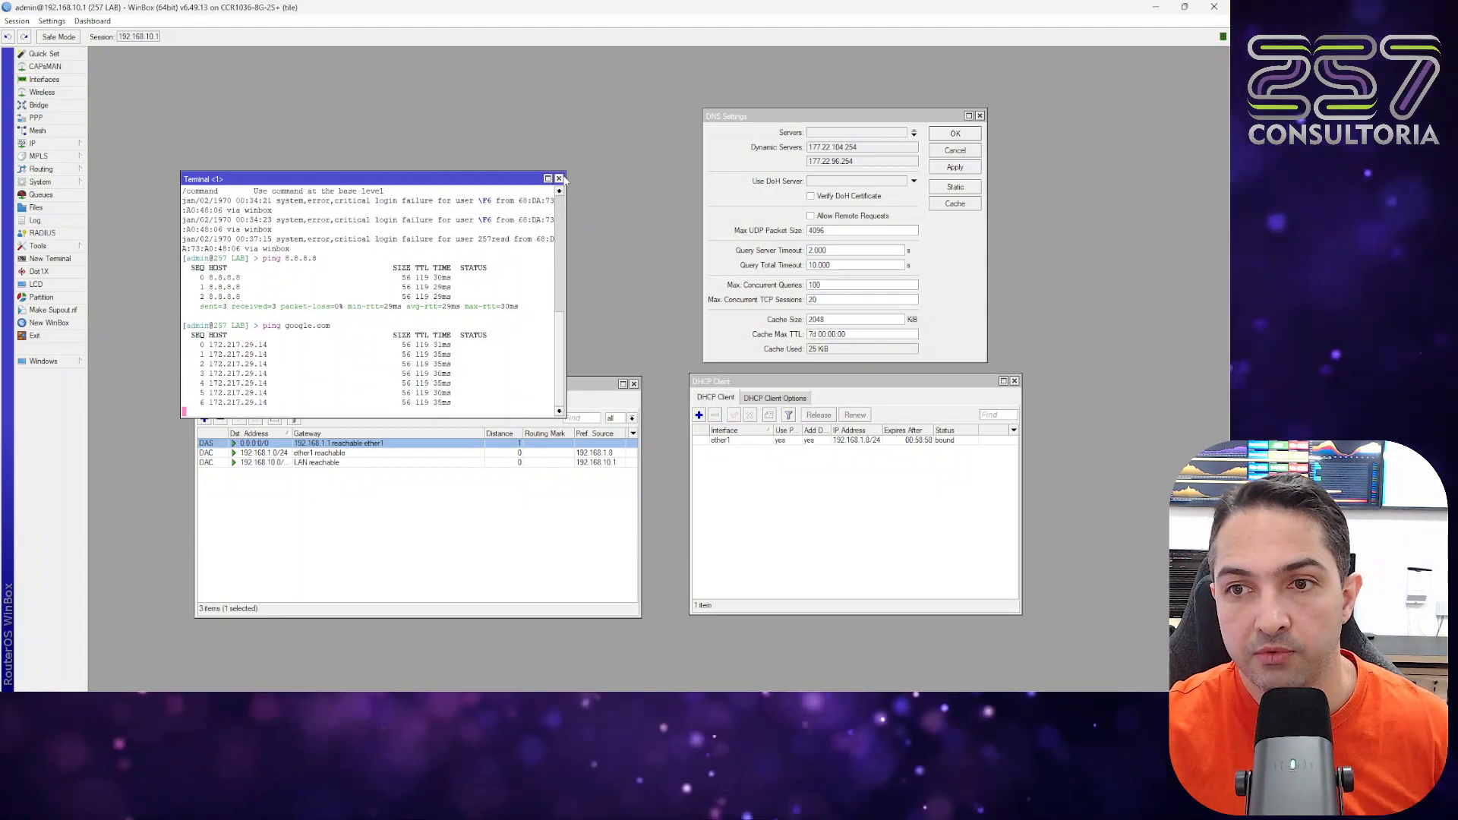
{"action": "left_click", "coordinate": [559, 179]}
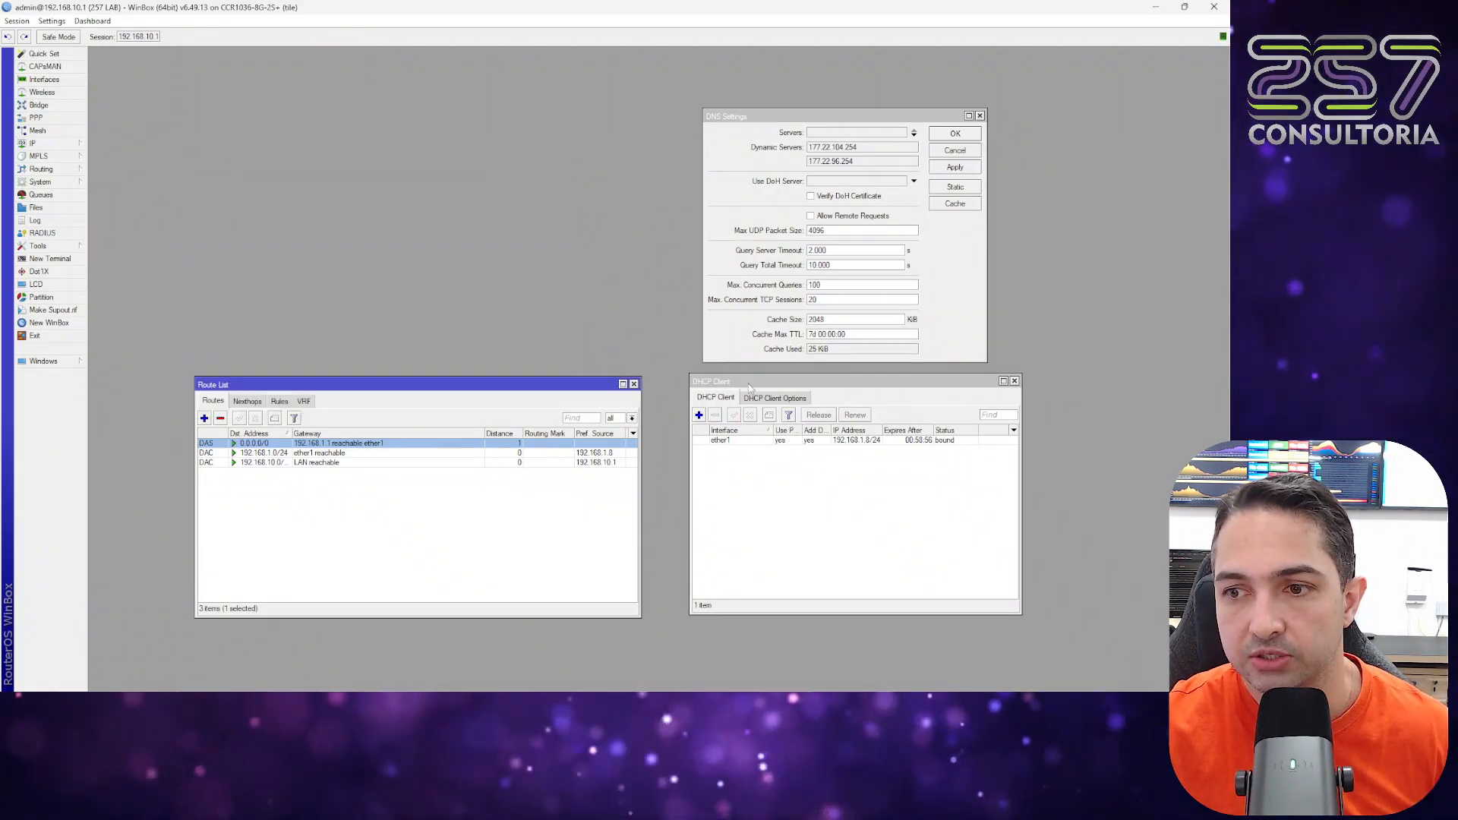
Step: Remove the DHCP client from ether1 and leave the DHCP client list without adding a new entry
{"action": "left_click", "coordinate": [810, 441]}
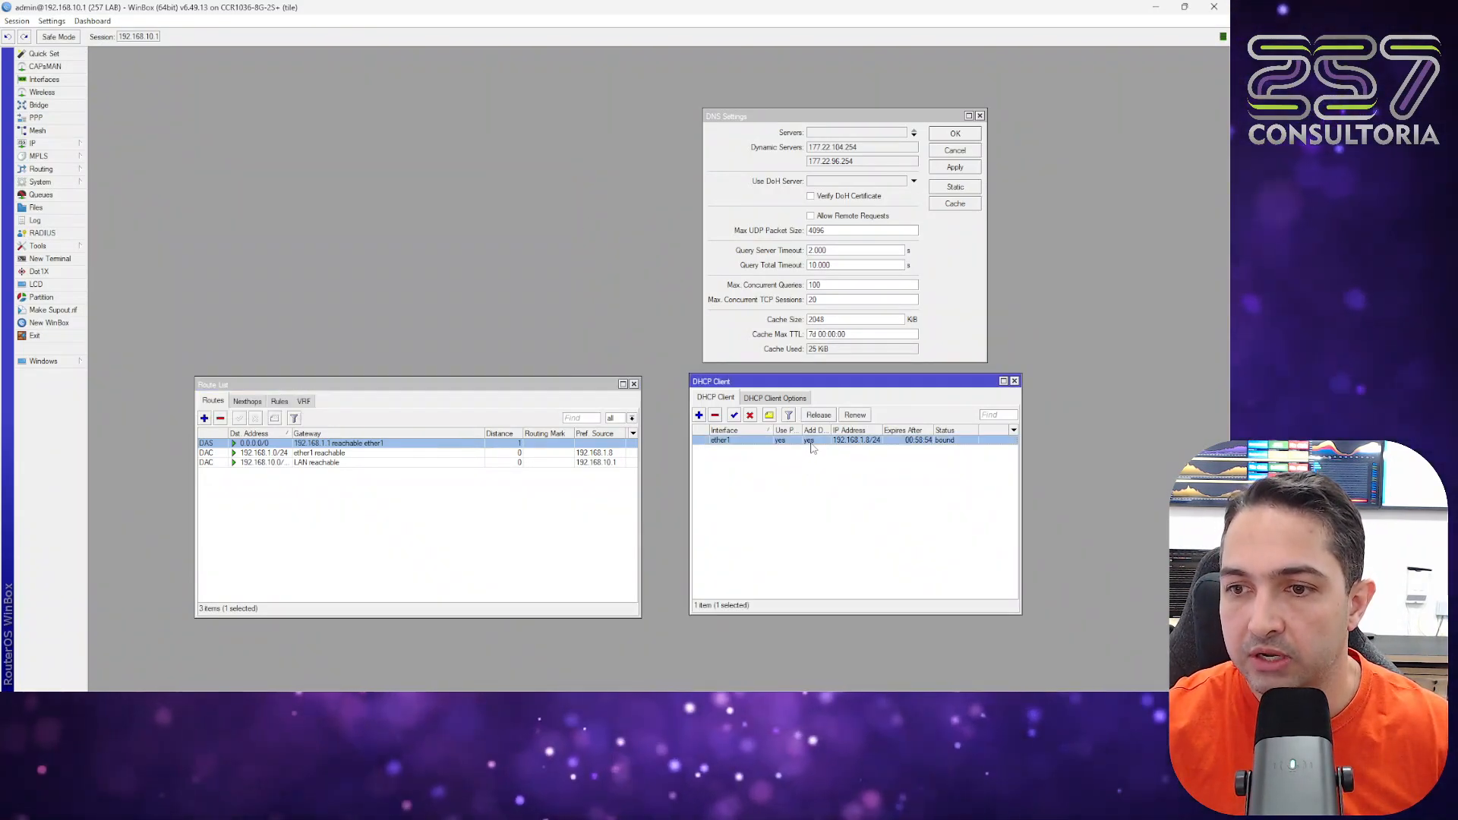
{"action": "left_click", "coordinate": [715, 415]}
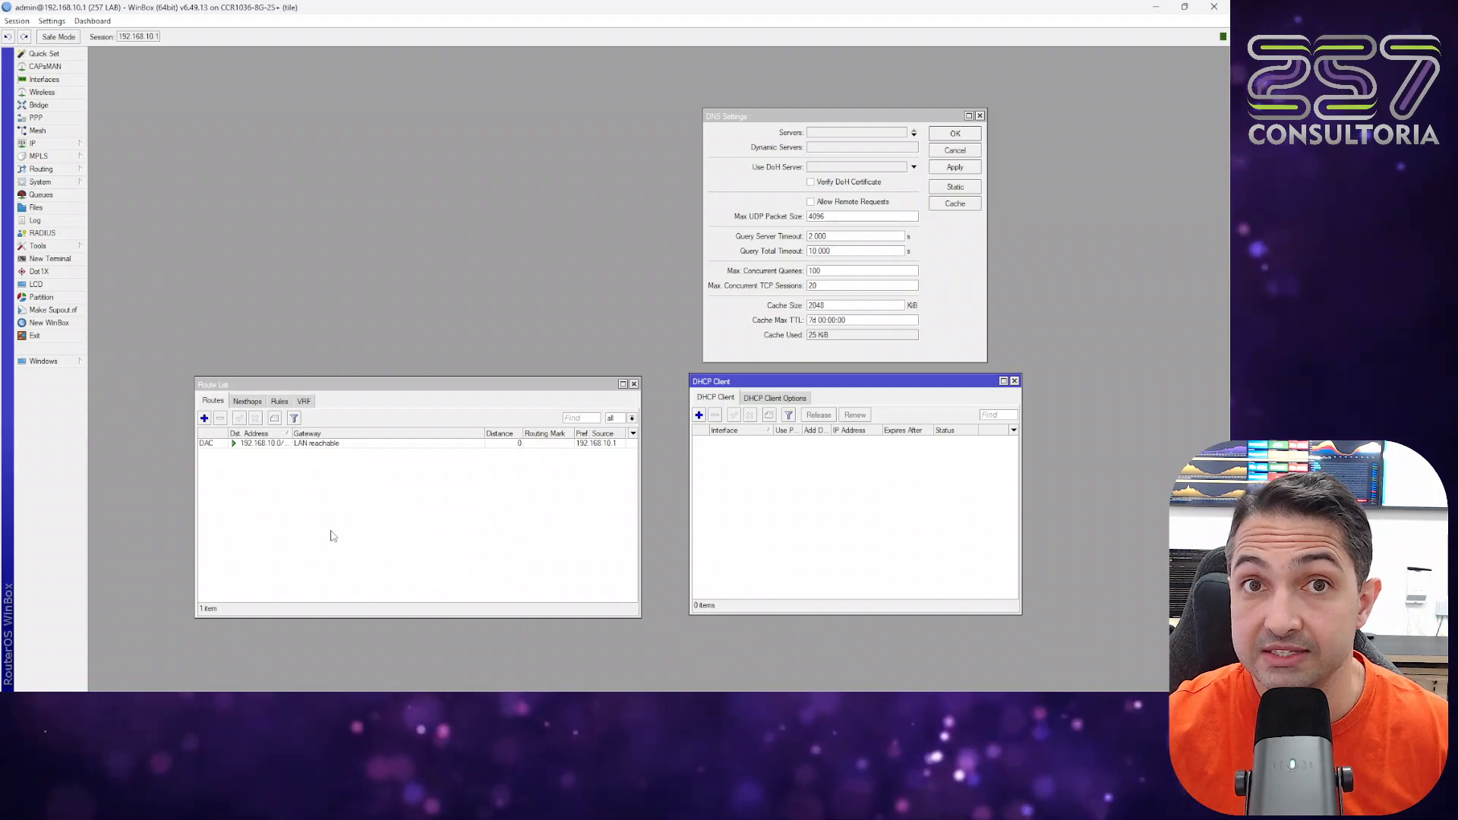
{"action": "left_click", "coordinate": [698, 415]}
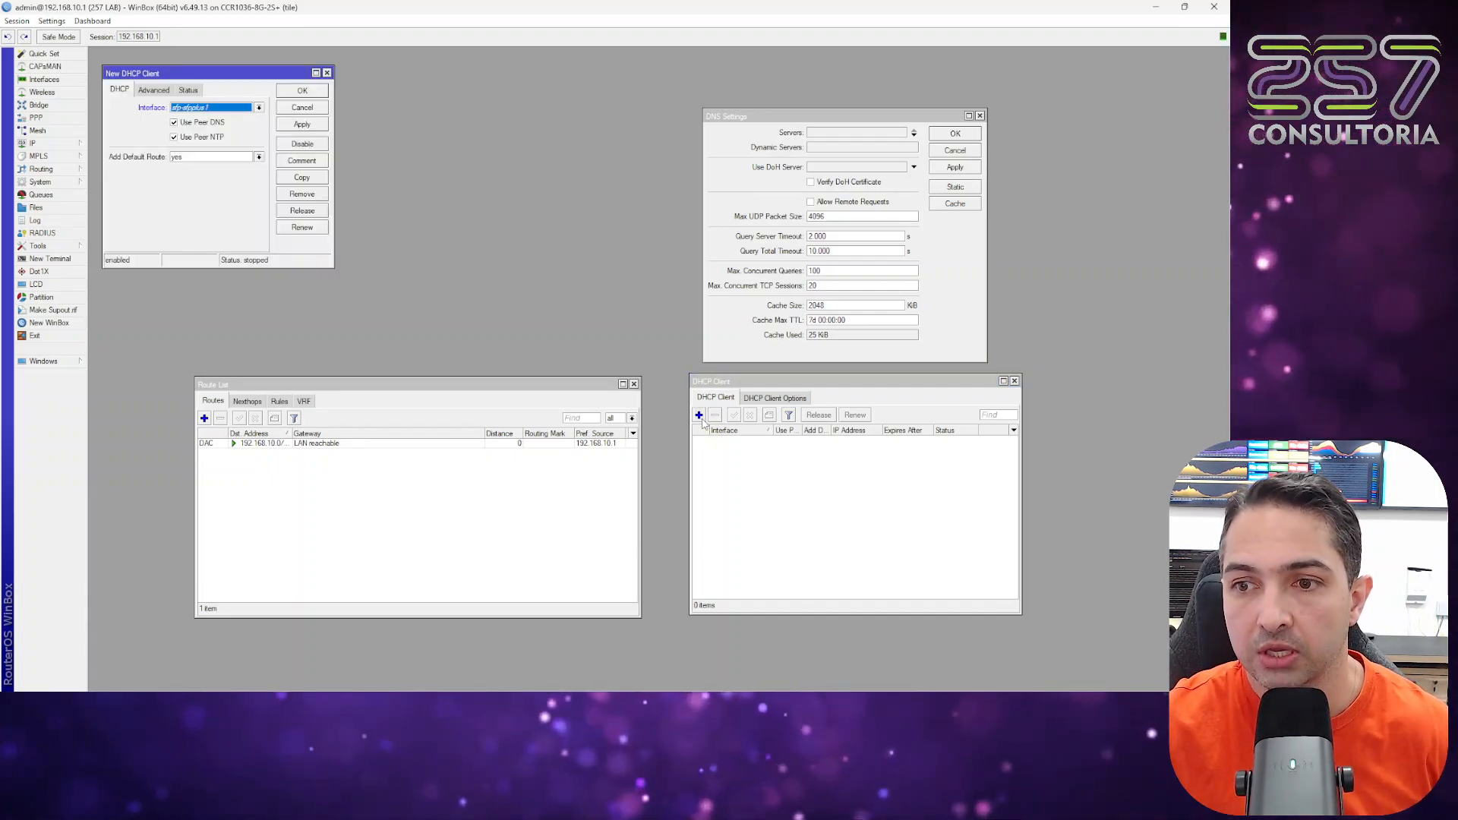
{"action": "left_click", "coordinate": [303, 108]}
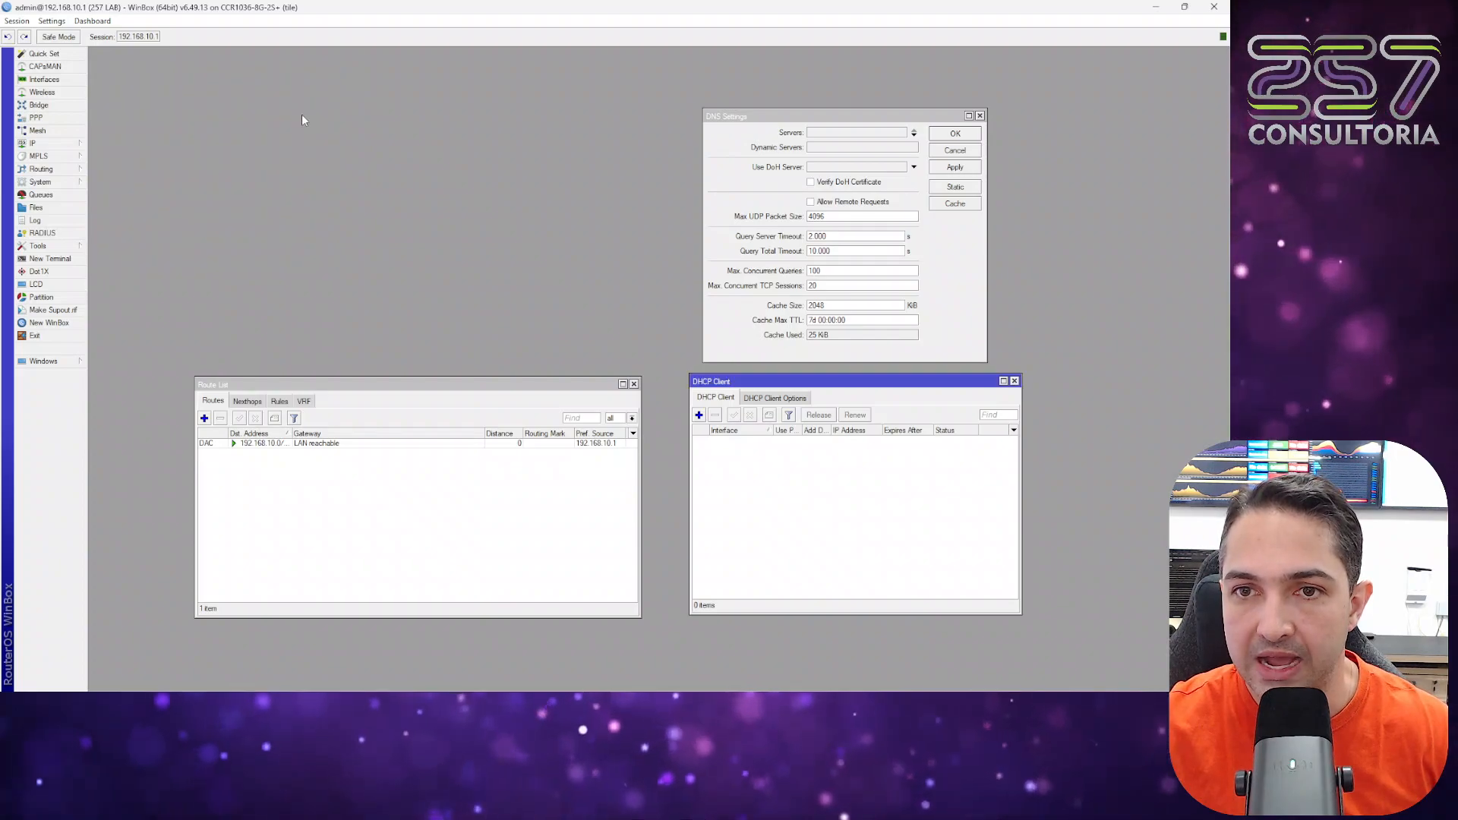
Step: Add the static IP address 192.168.1.2/24 to the ether1 interface
{"action": "left_click", "coordinate": [38, 131]}
{"action": "left_click", "coordinate": [32, 143]}
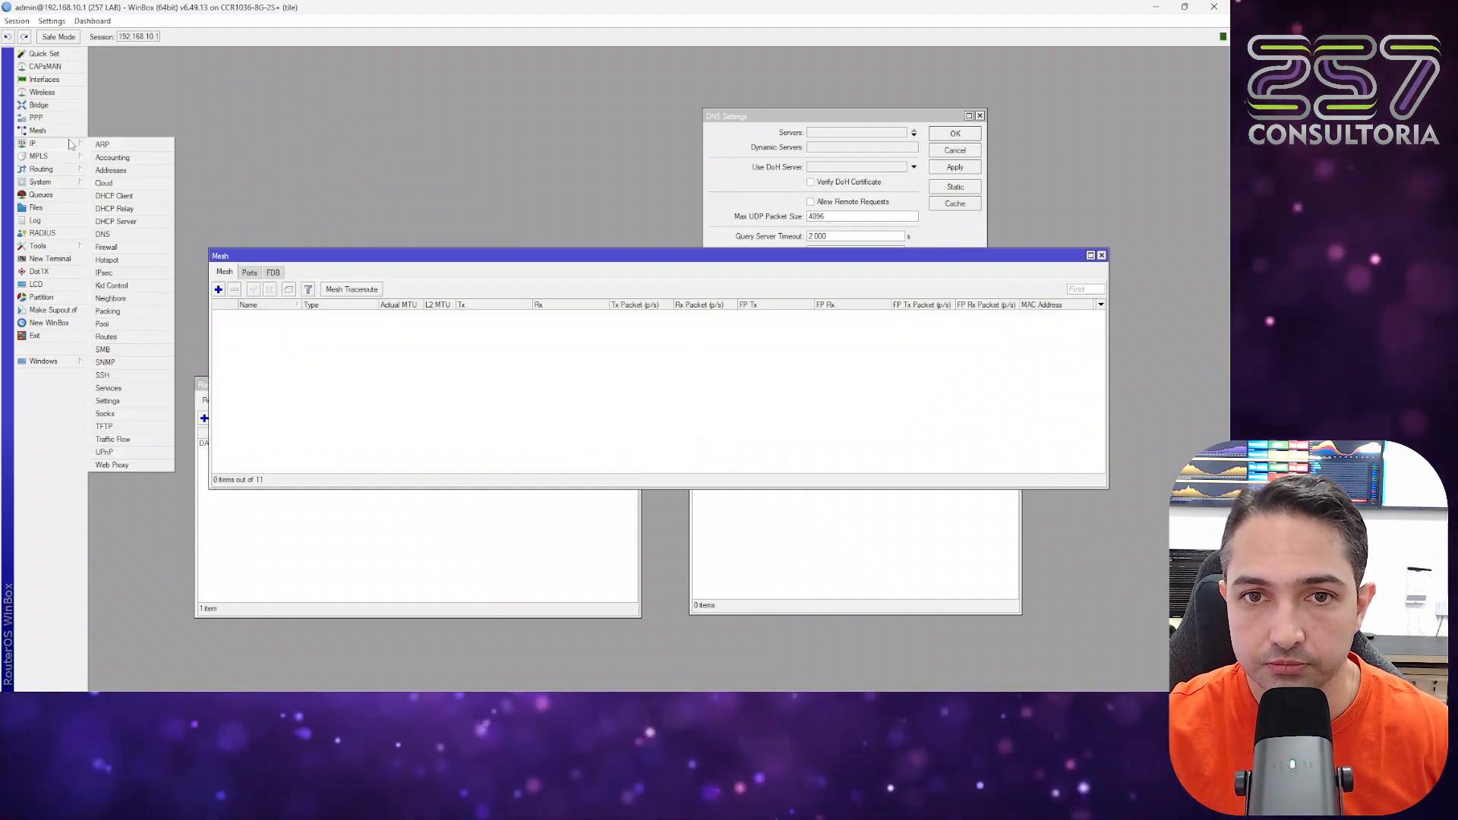
{"action": "left_click", "coordinate": [111, 170]}
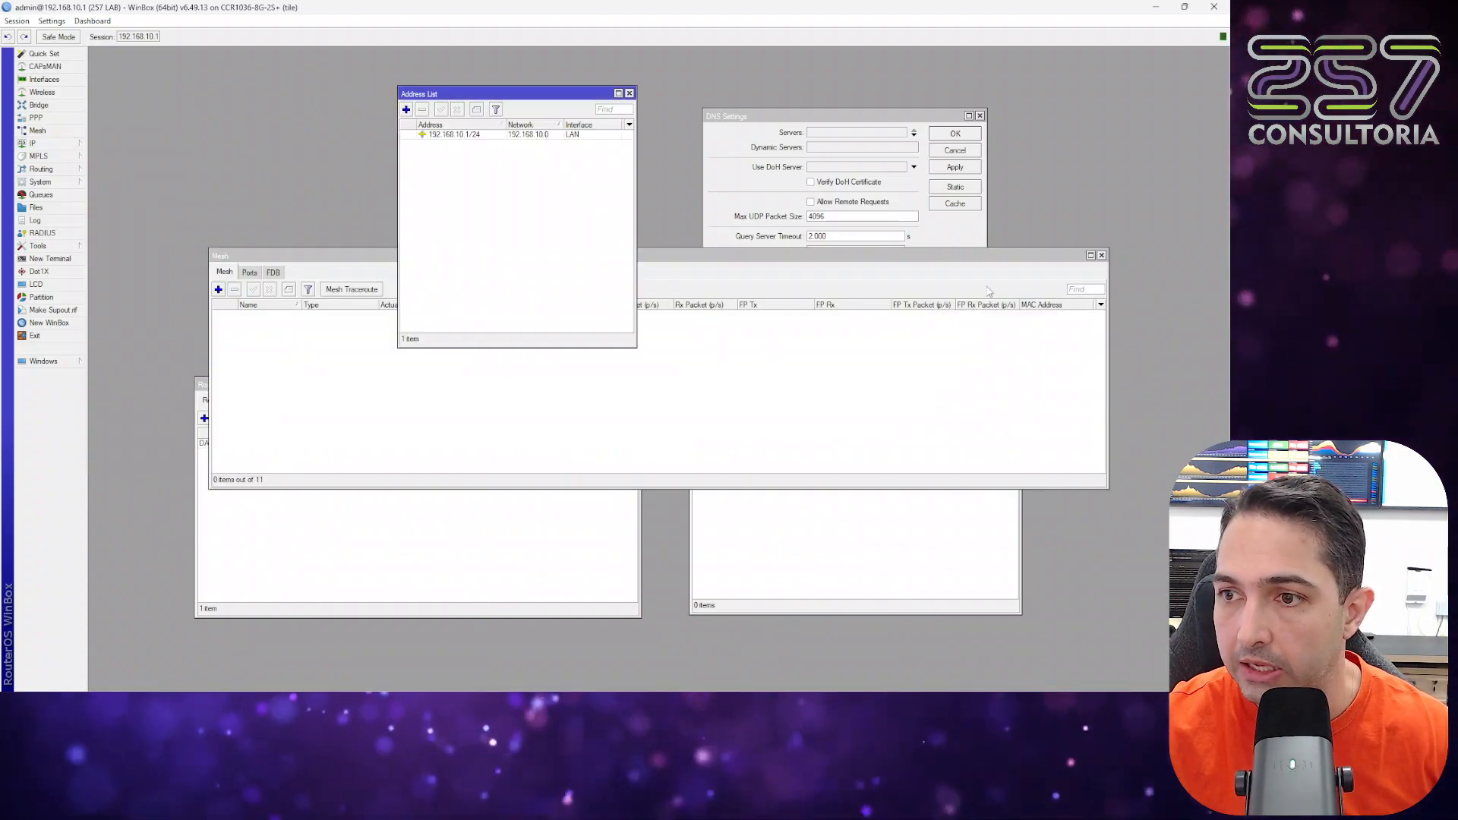
{"action": "left_click", "coordinate": [1101, 256]}
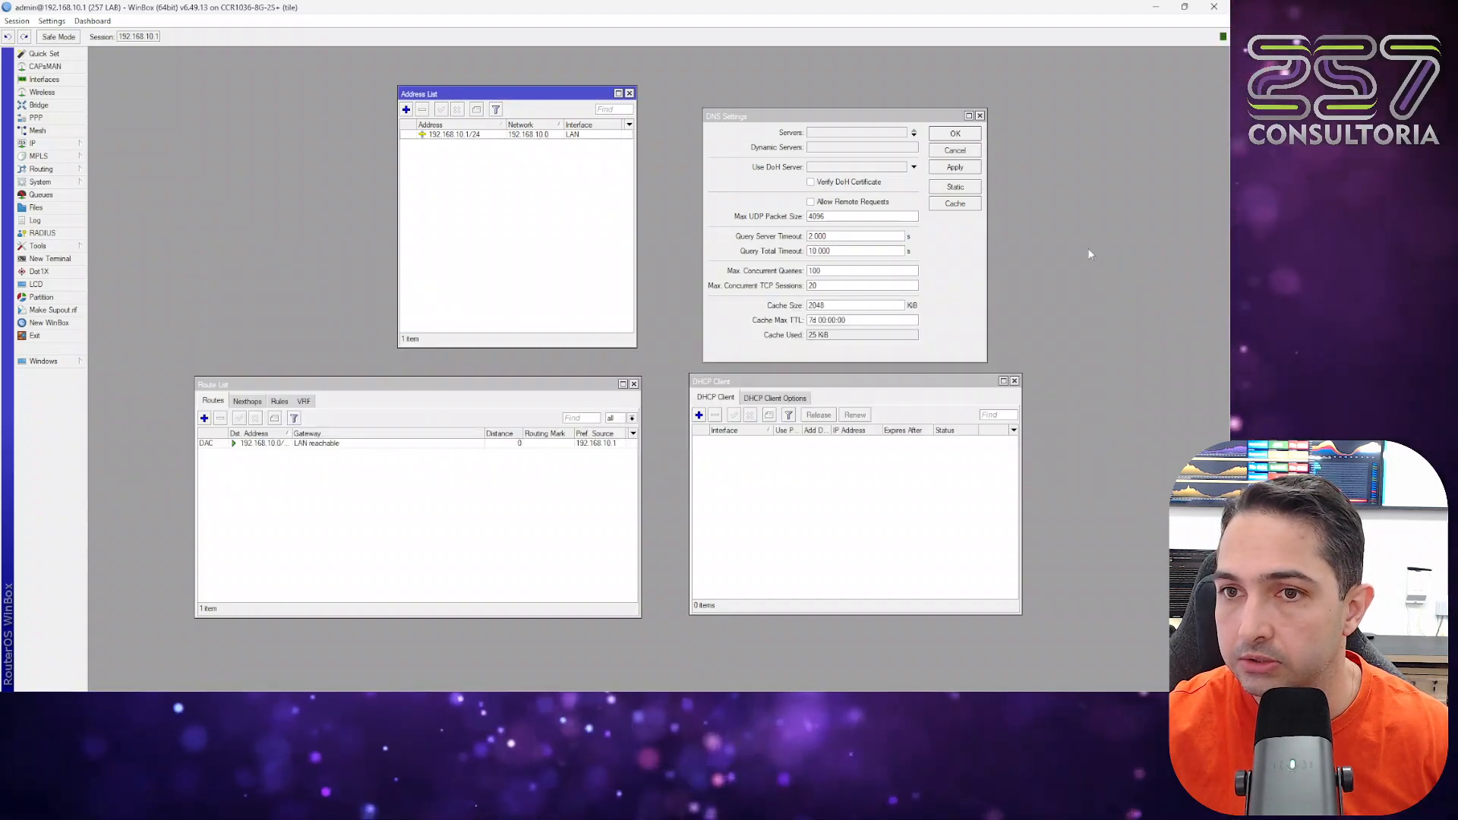
{"action": "left_click", "coordinate": [406, 109]}
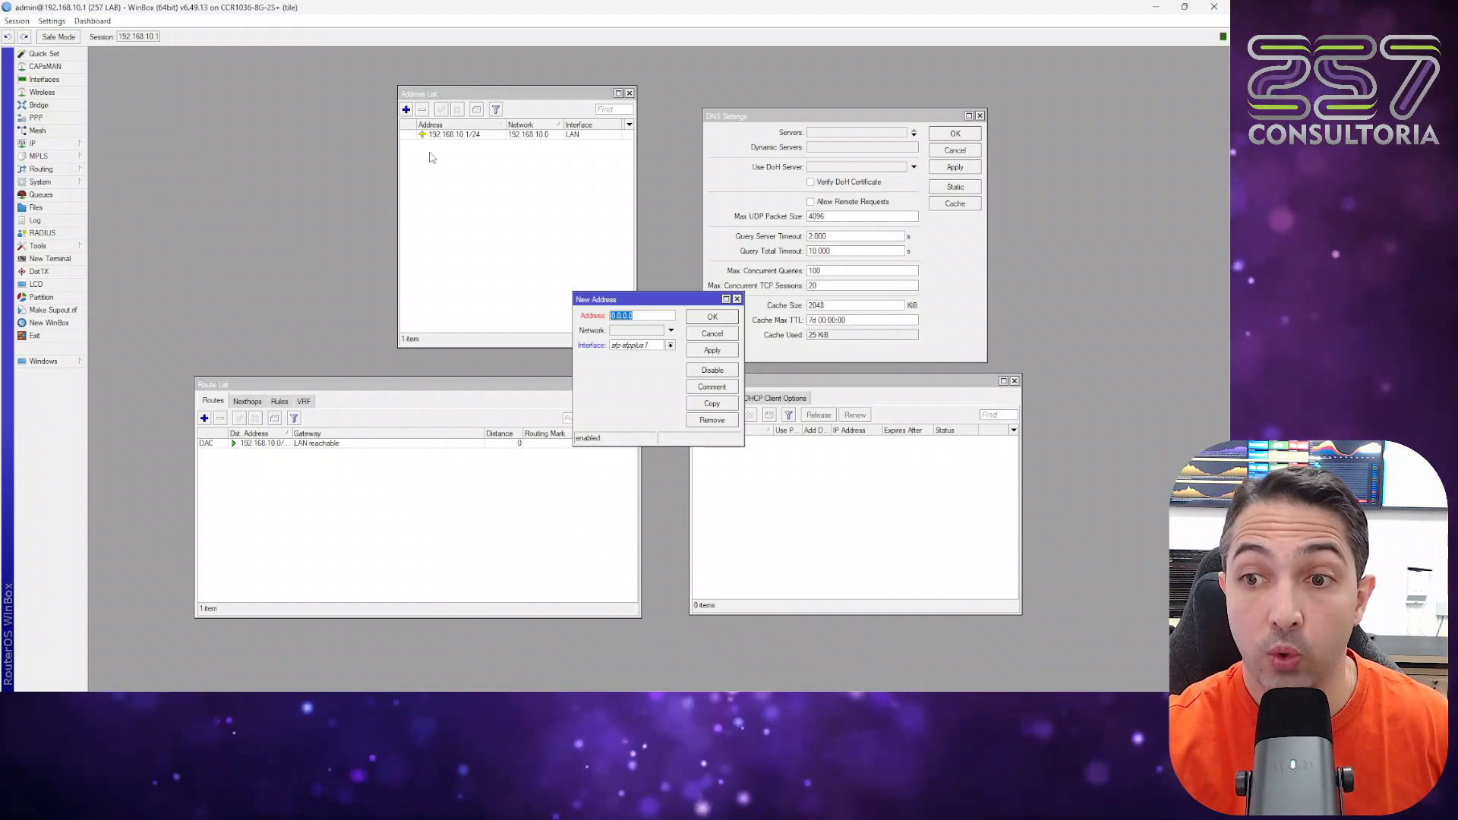
{"action": "type", "text": "192.1"}
{"action": "type", "text": "68"}
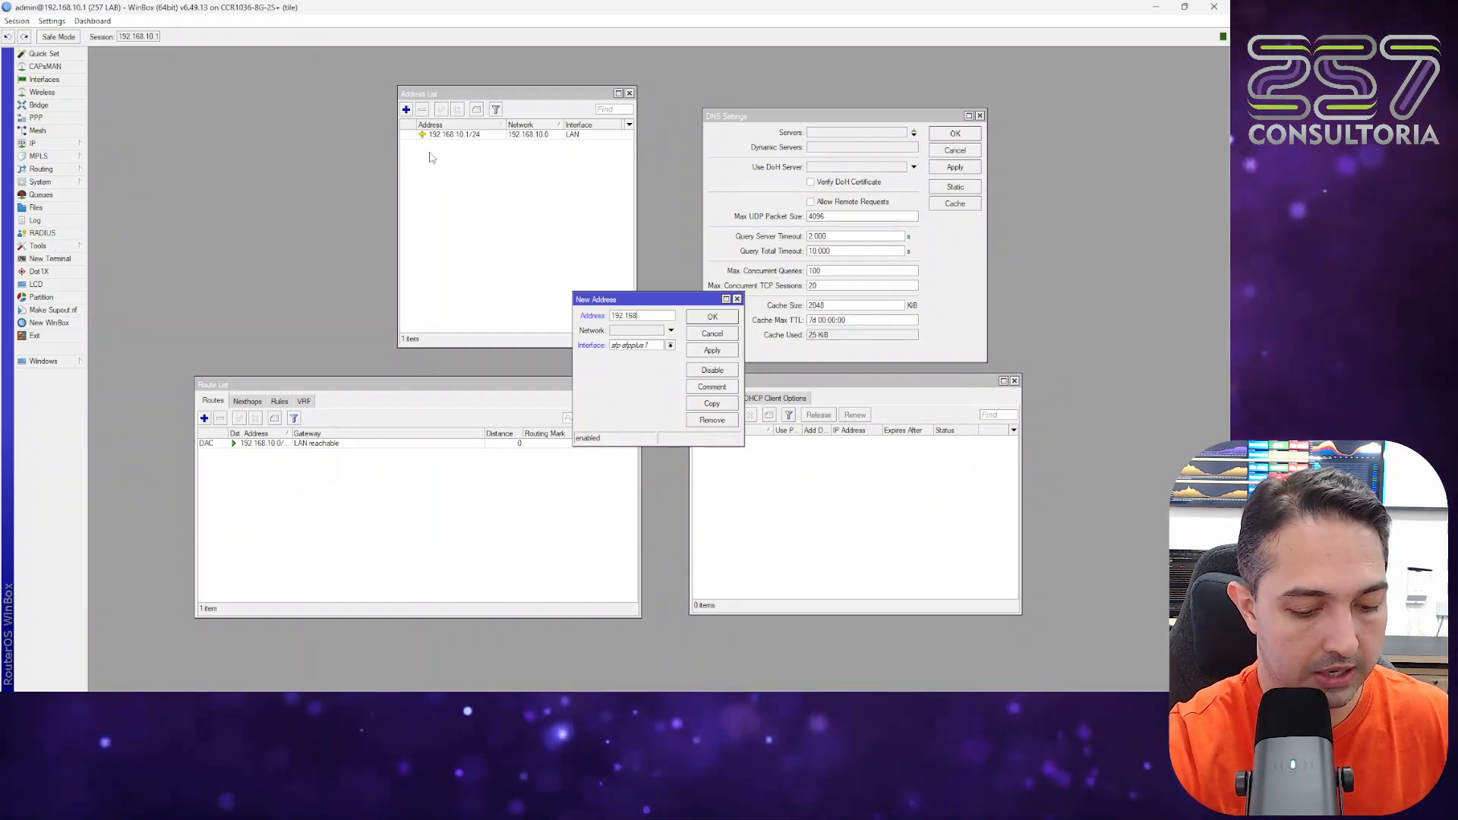
{"action": "type", "text": ".1.2"}
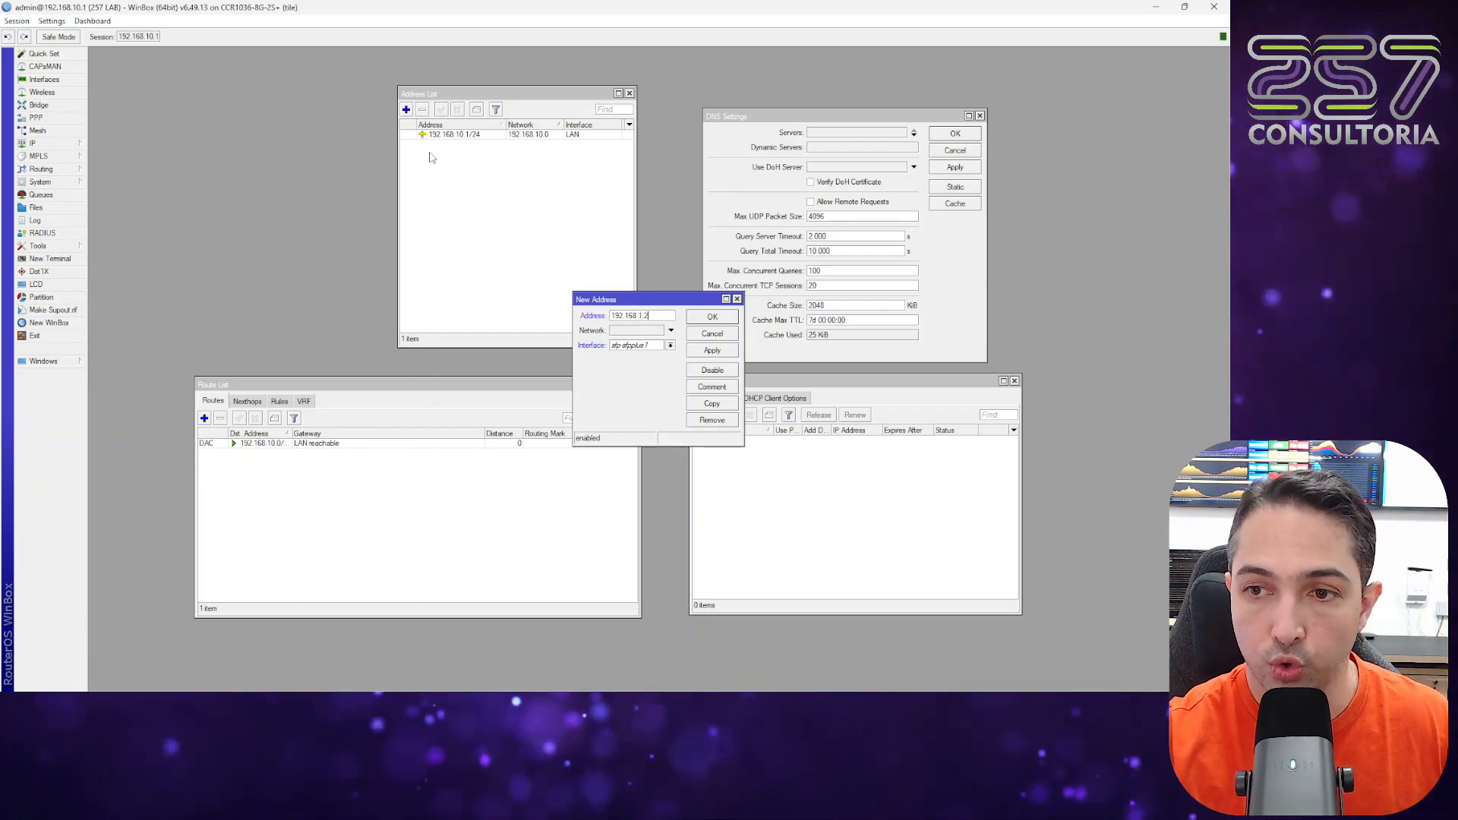
{"action": "type", "text": "/24"}
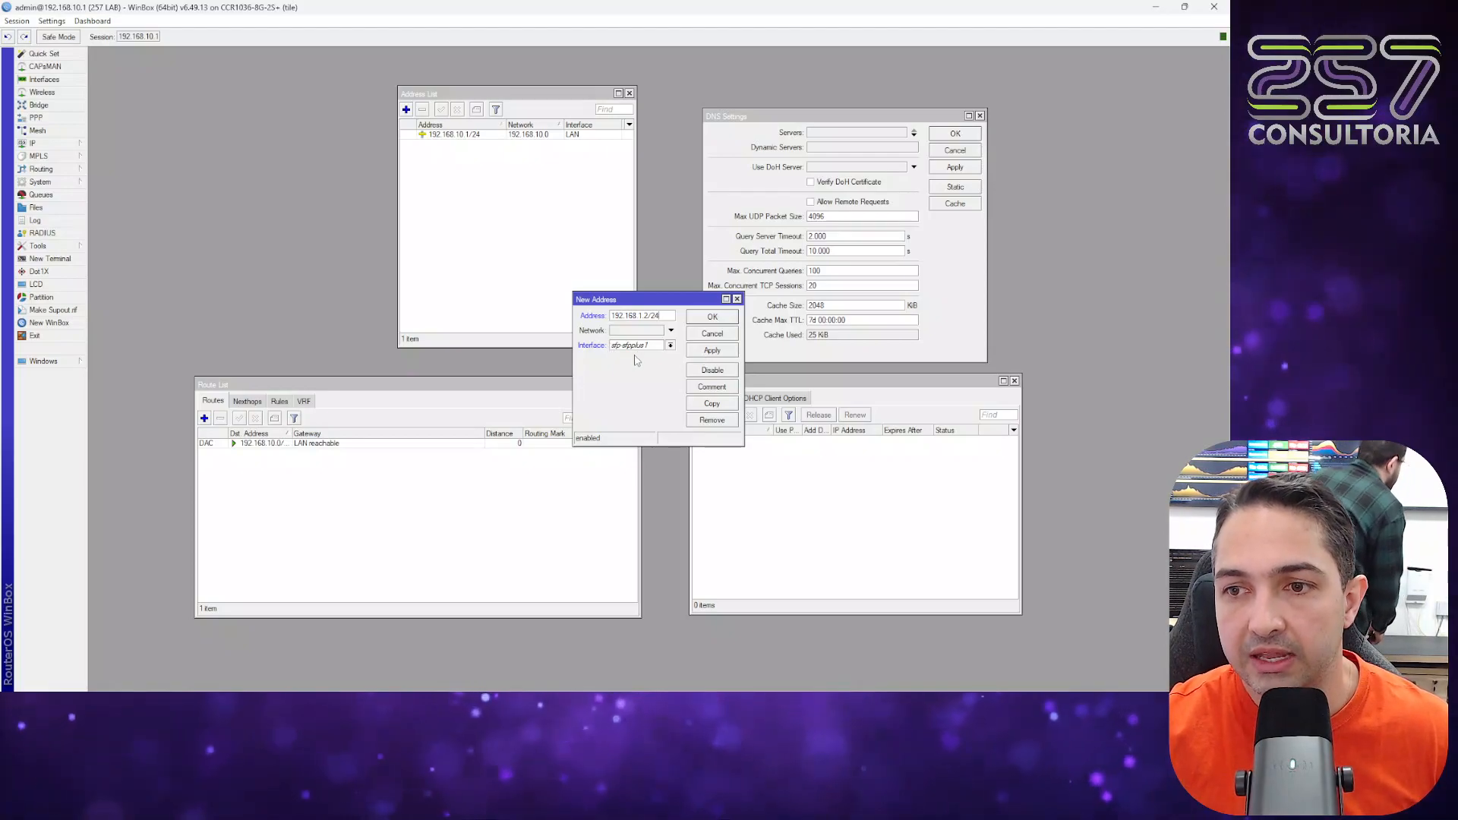
{"action": "left_click", "coordinate": [656, 347]}
{"action": "left_click", "coordinate": [643, 366]}
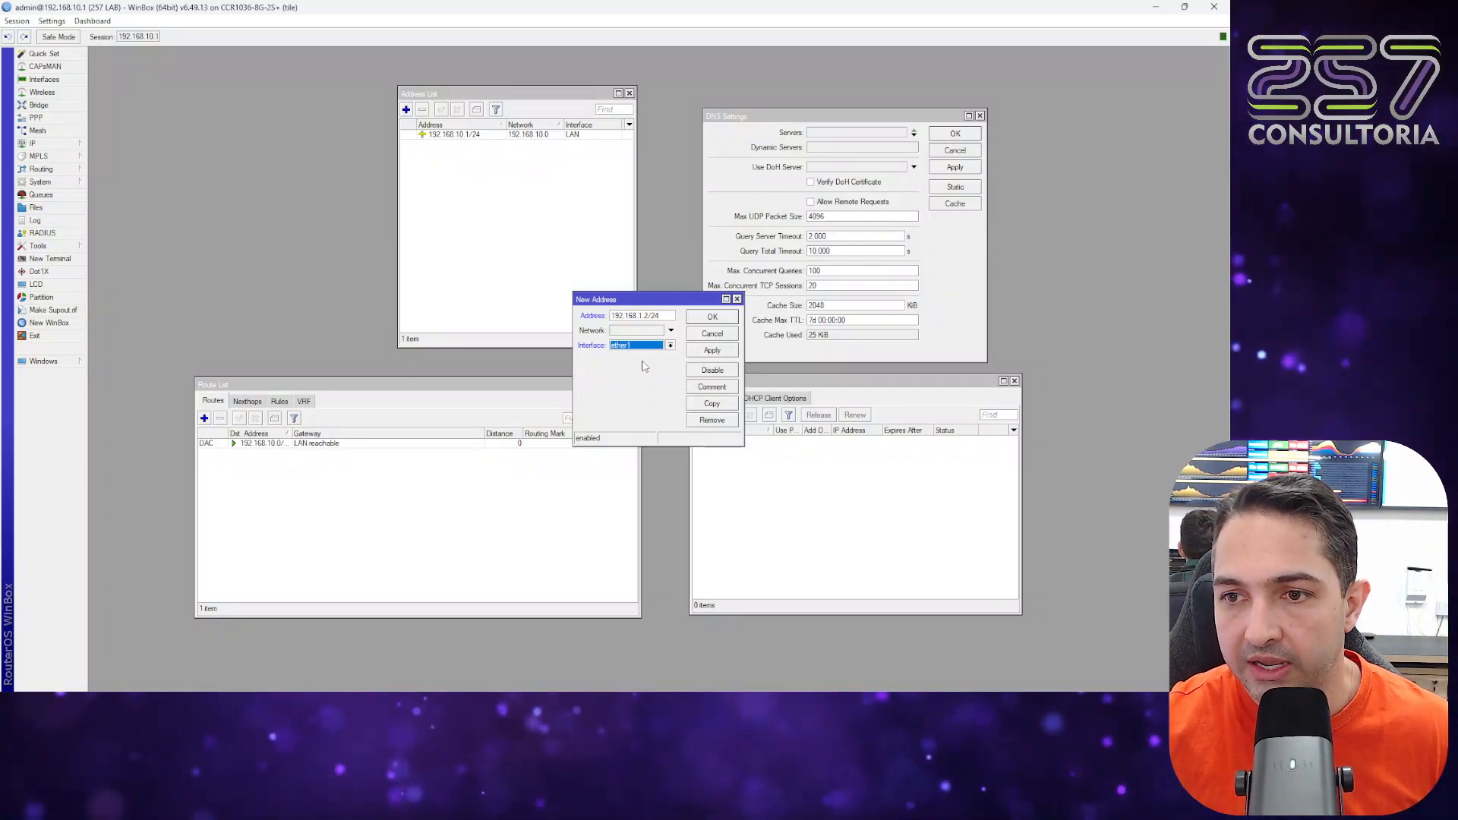
{"action": "left_click", "coordinate": [711, 318]}
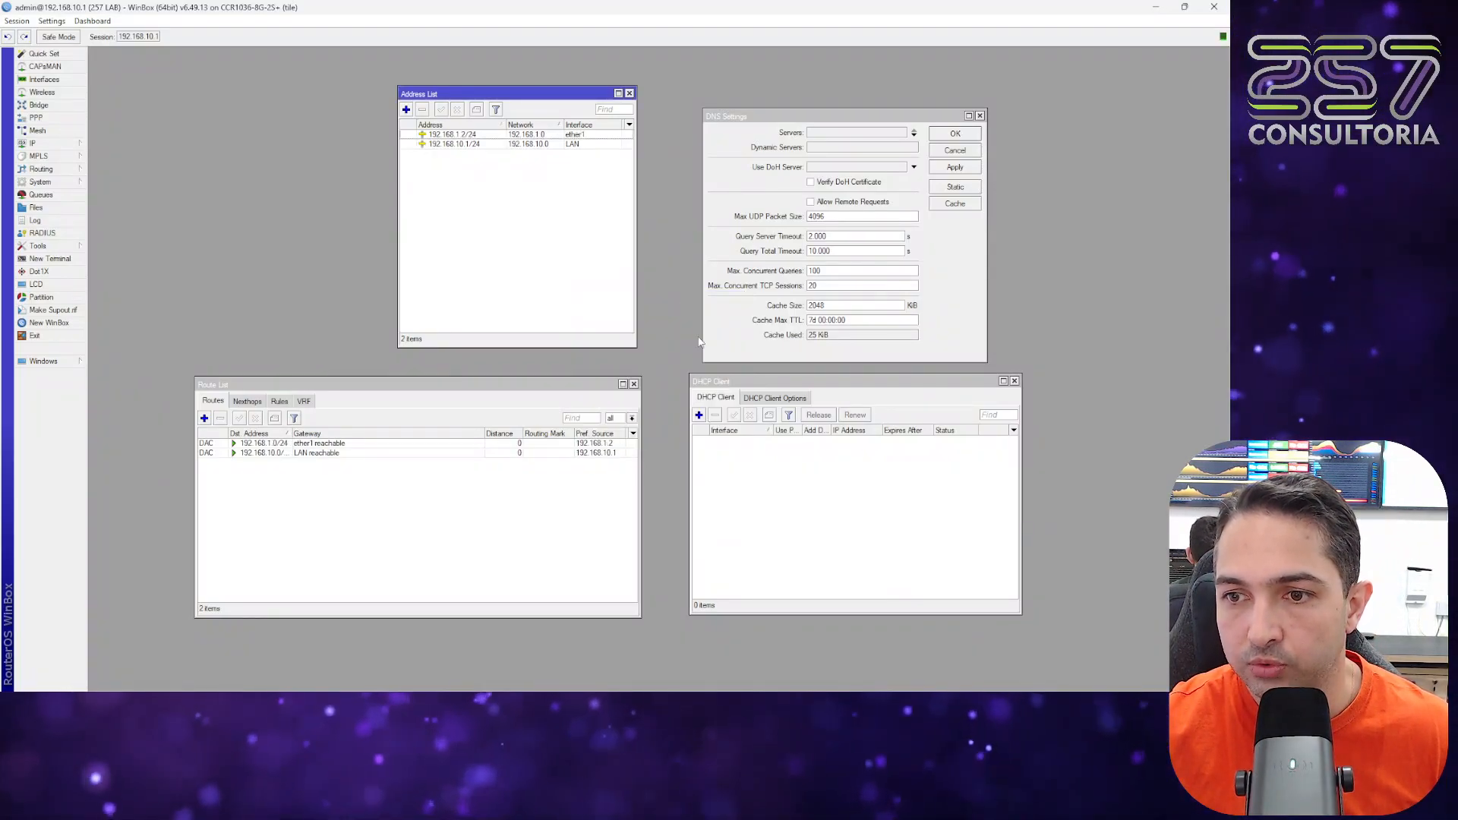
Step: Ping 8.8.8.8 from a new terminal, stop the ping, and move the terminal and address list windows apart
{"action": "left_click", "coordinate": [41, 259]}
{"action": "type", "text": "ping google.com"}
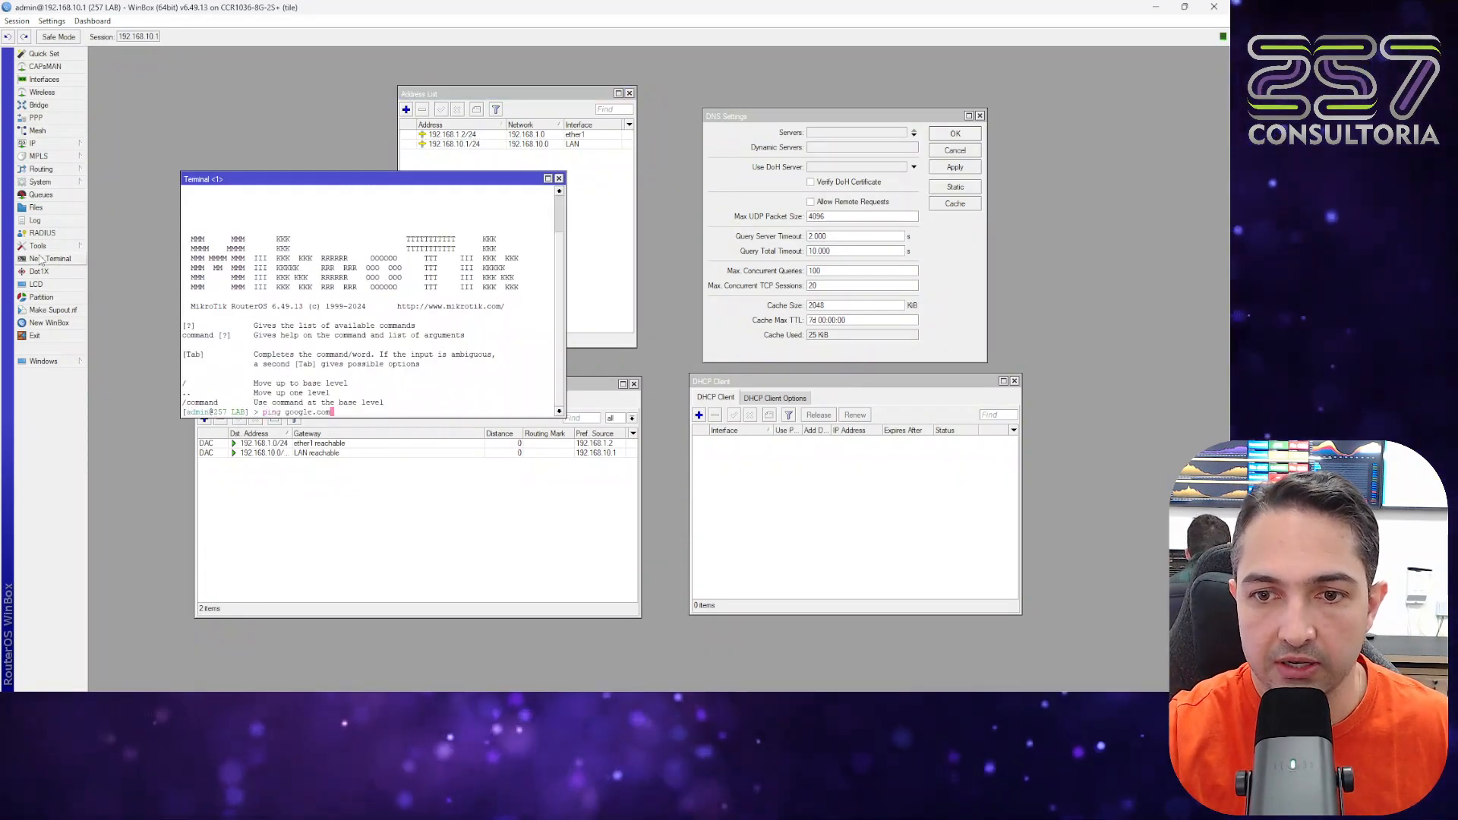
{"action": "key", "text": "Return"}
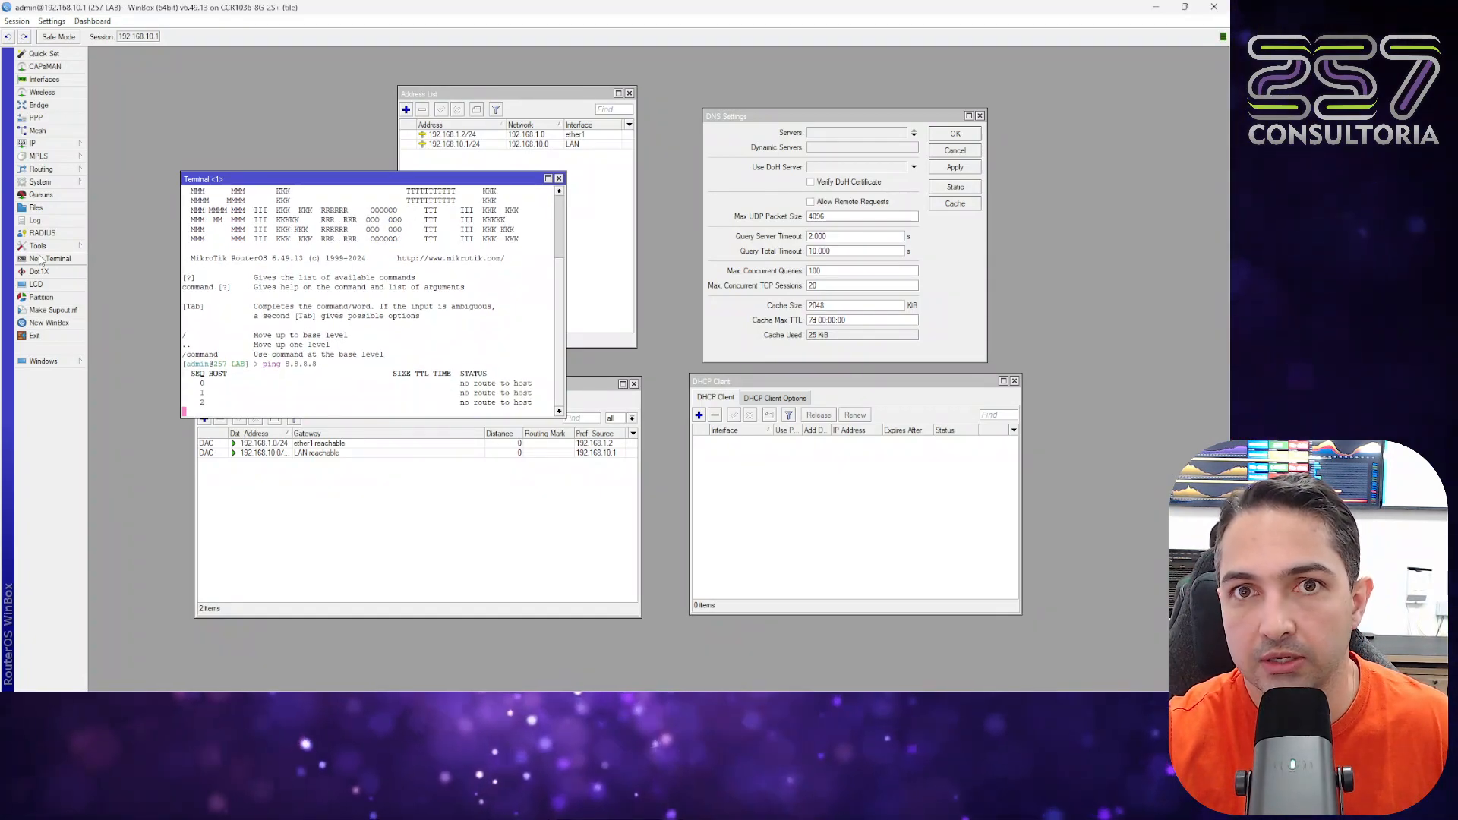
{"action": "key", "text": "ctrl+c"}
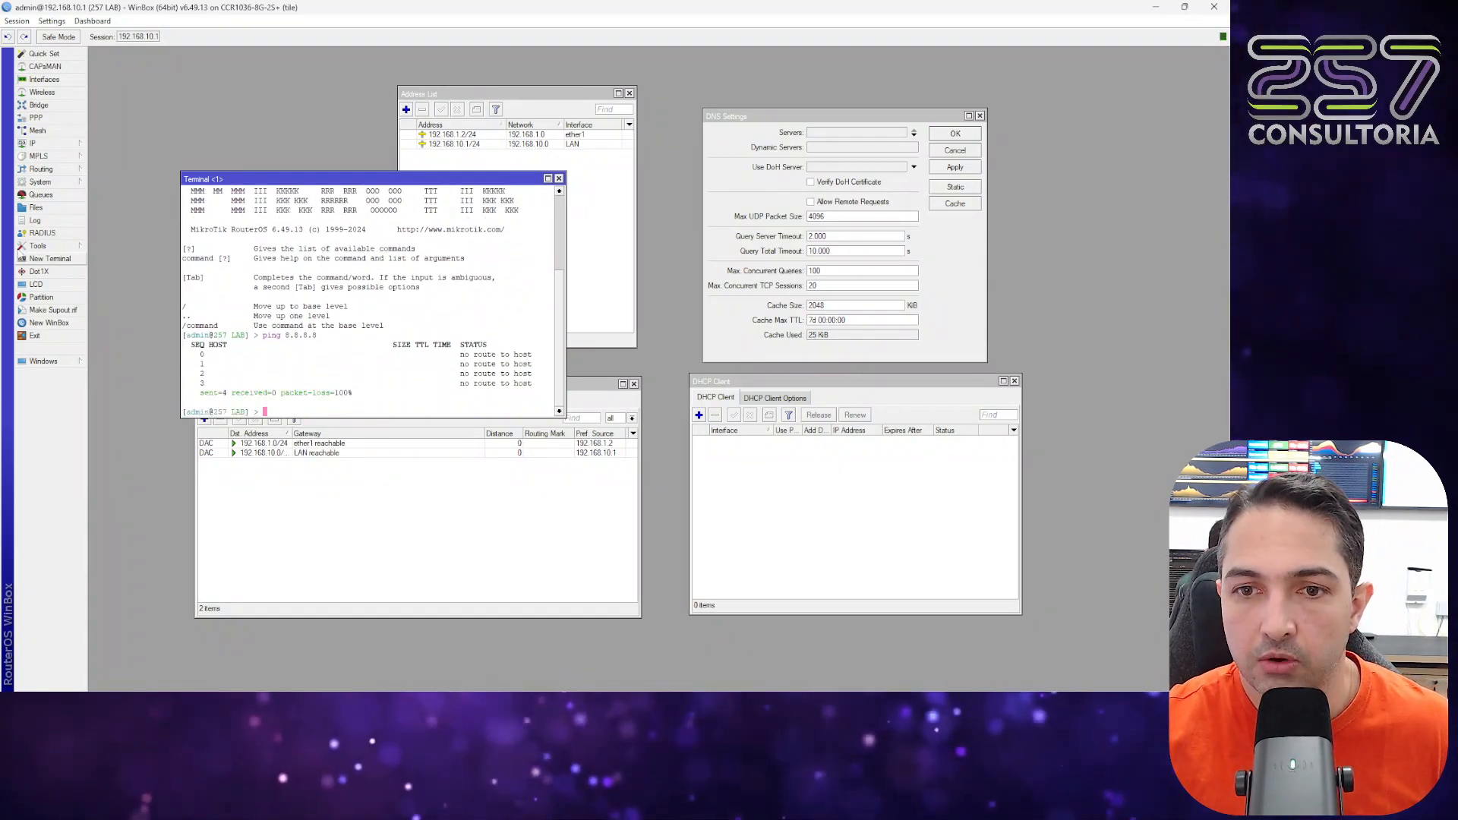
{"action": "left_click_drag", "start_coordinate": [373, 184], "coordinate": [307, 113]}
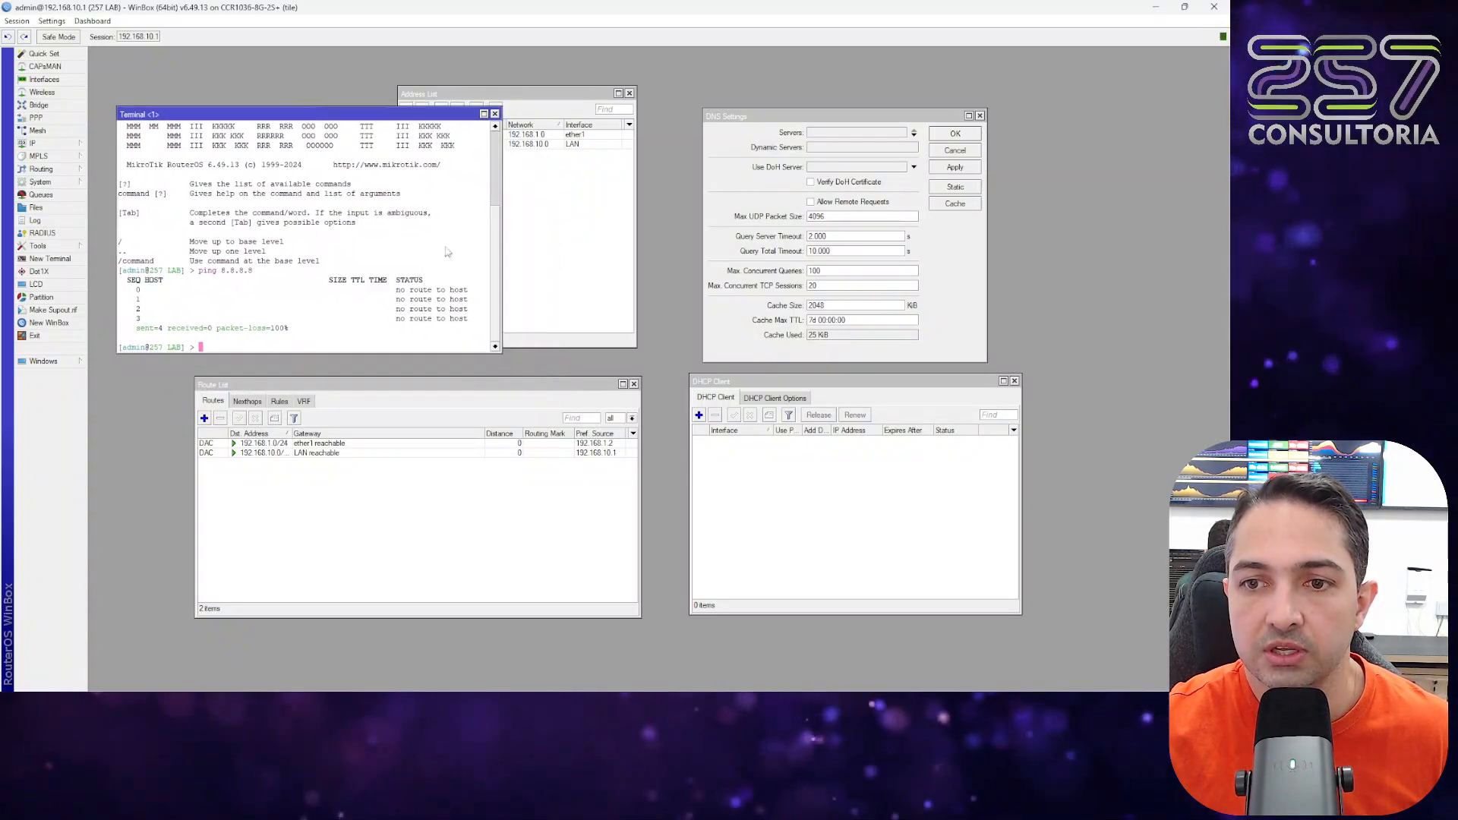
{"action": "left_click", "coordinate": [563, 294]}
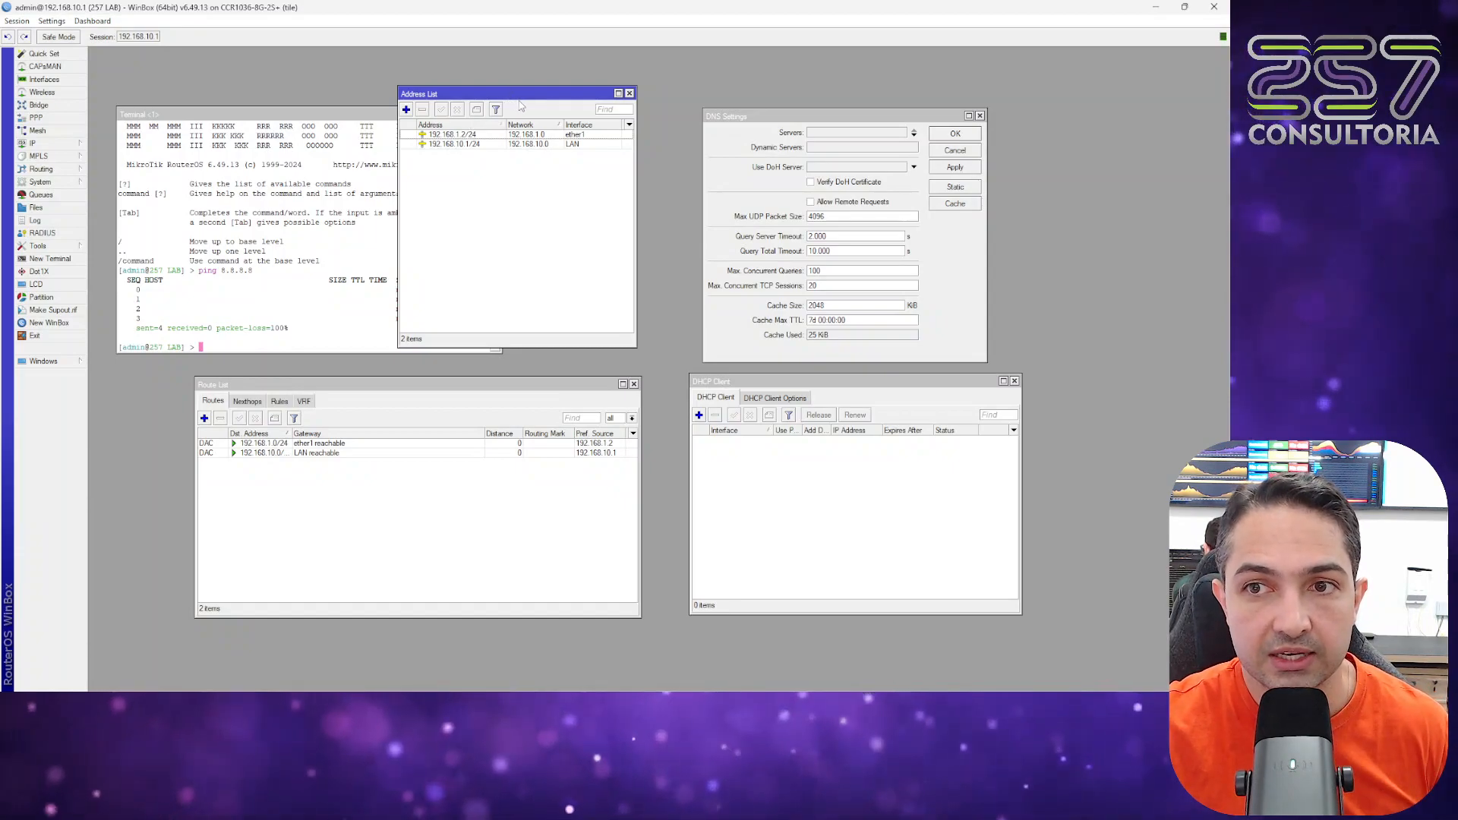
{"action": "left_click_drag", "start_coordinate": [525, 95], "coordinate": [547, 99]}
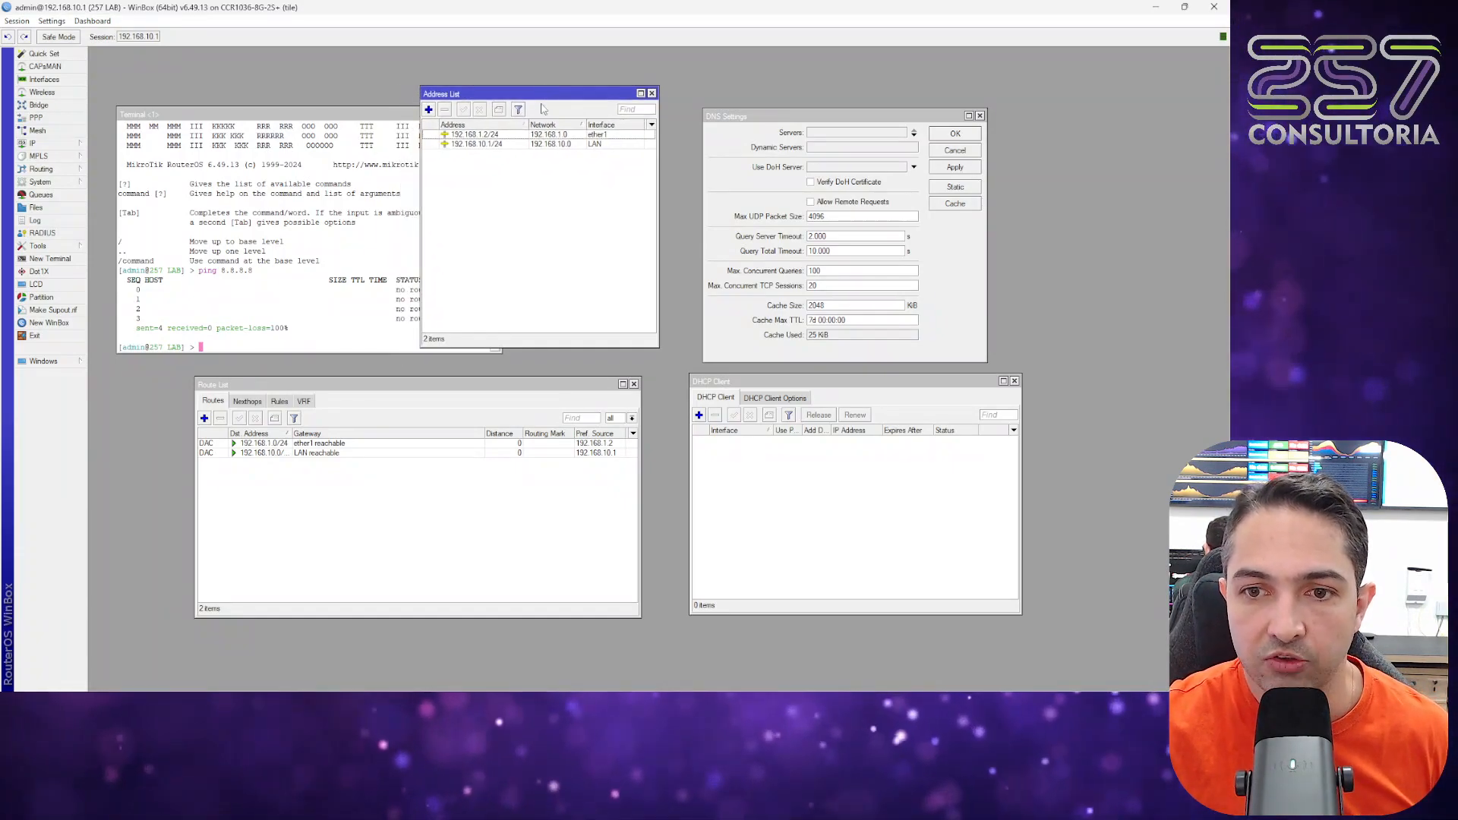
Step: Add a default route with destination 0.0.0.0/0 and gateway 192.168.1.1
{"action": "left_click", "coordinate": [204, 420]}
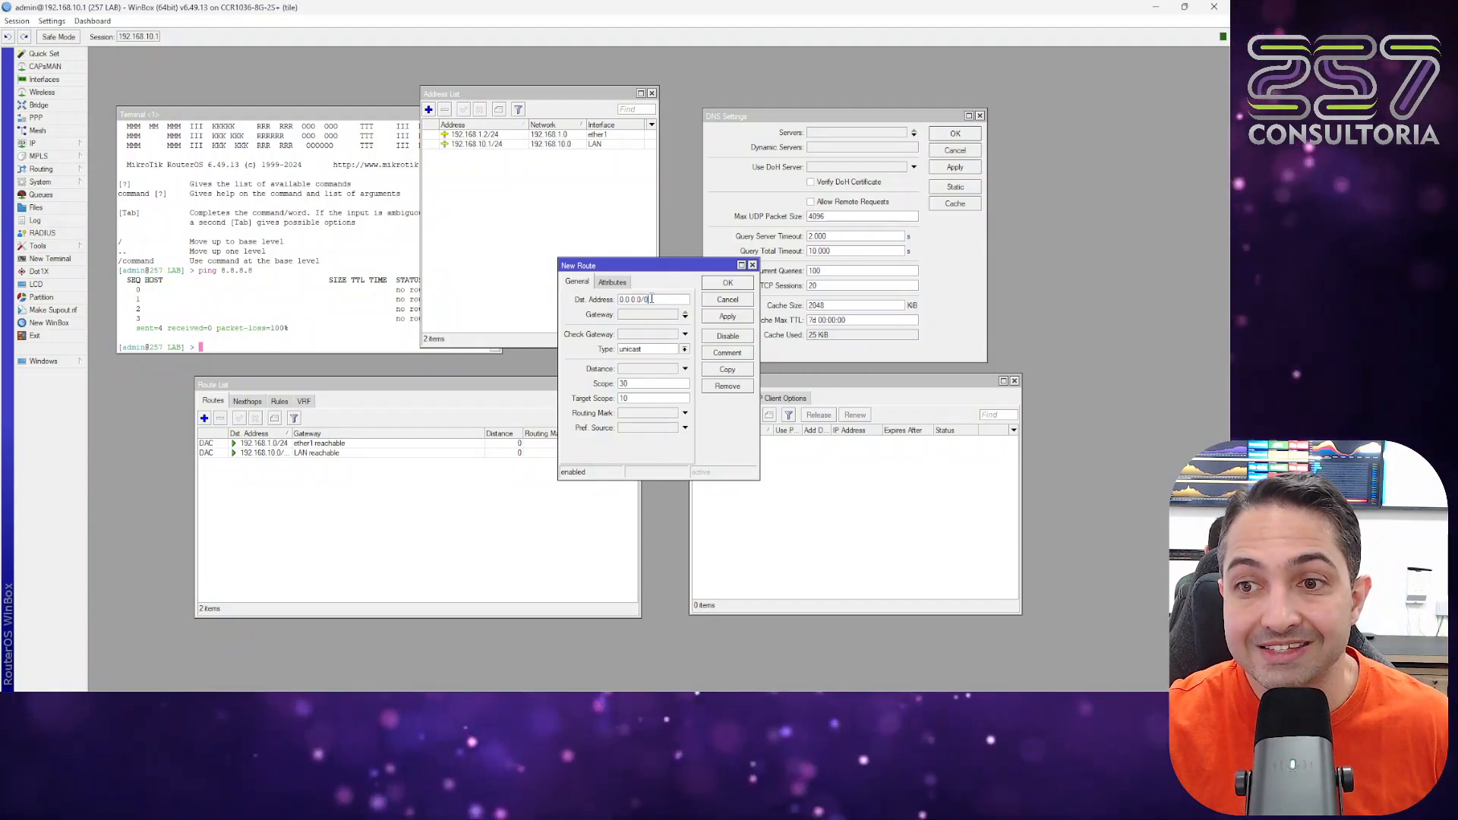
{"action": "left_click", "coordinate": [654, 313]}
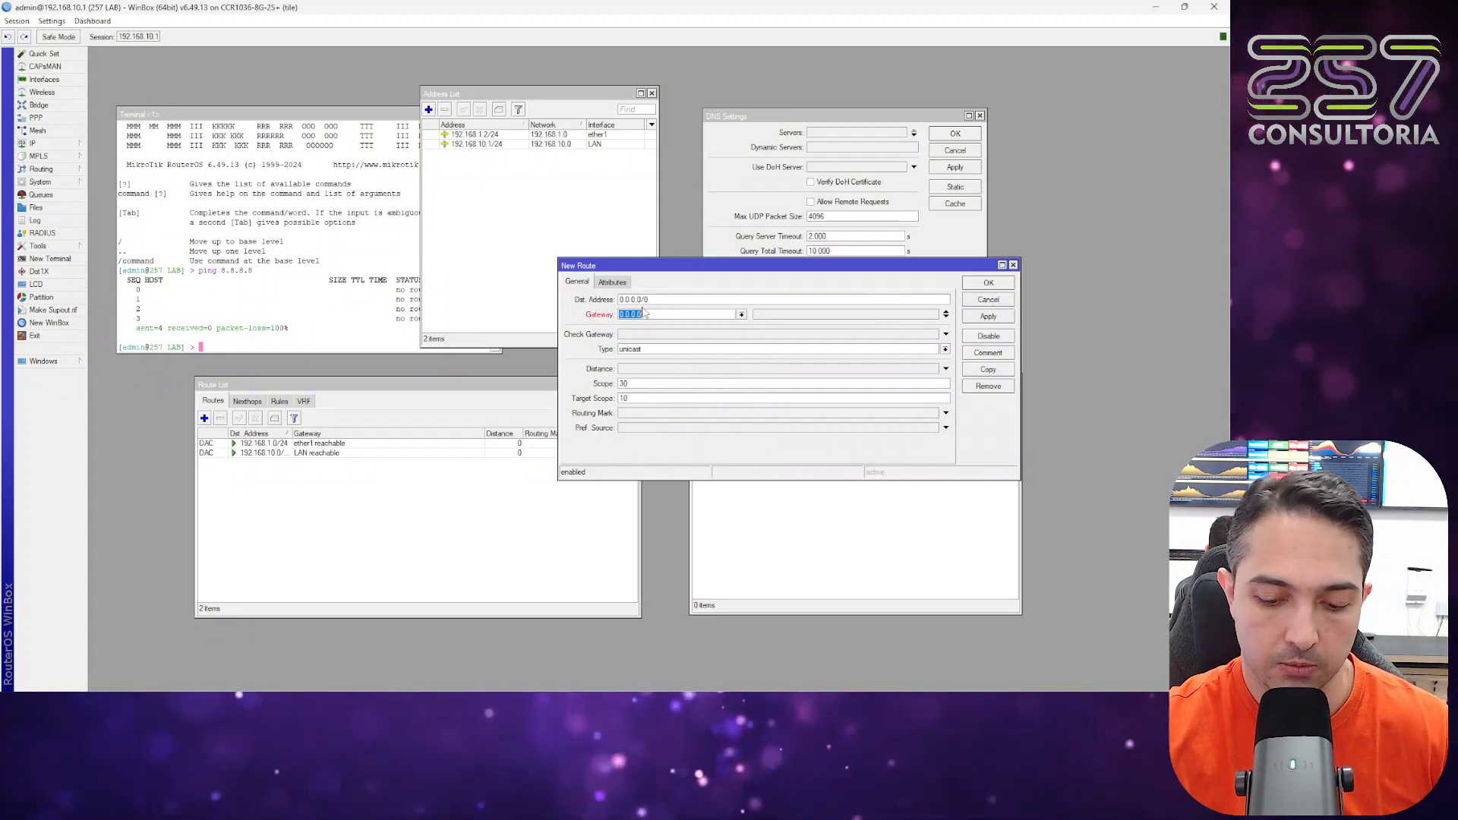
{"action": "type", "text": "192.16"}
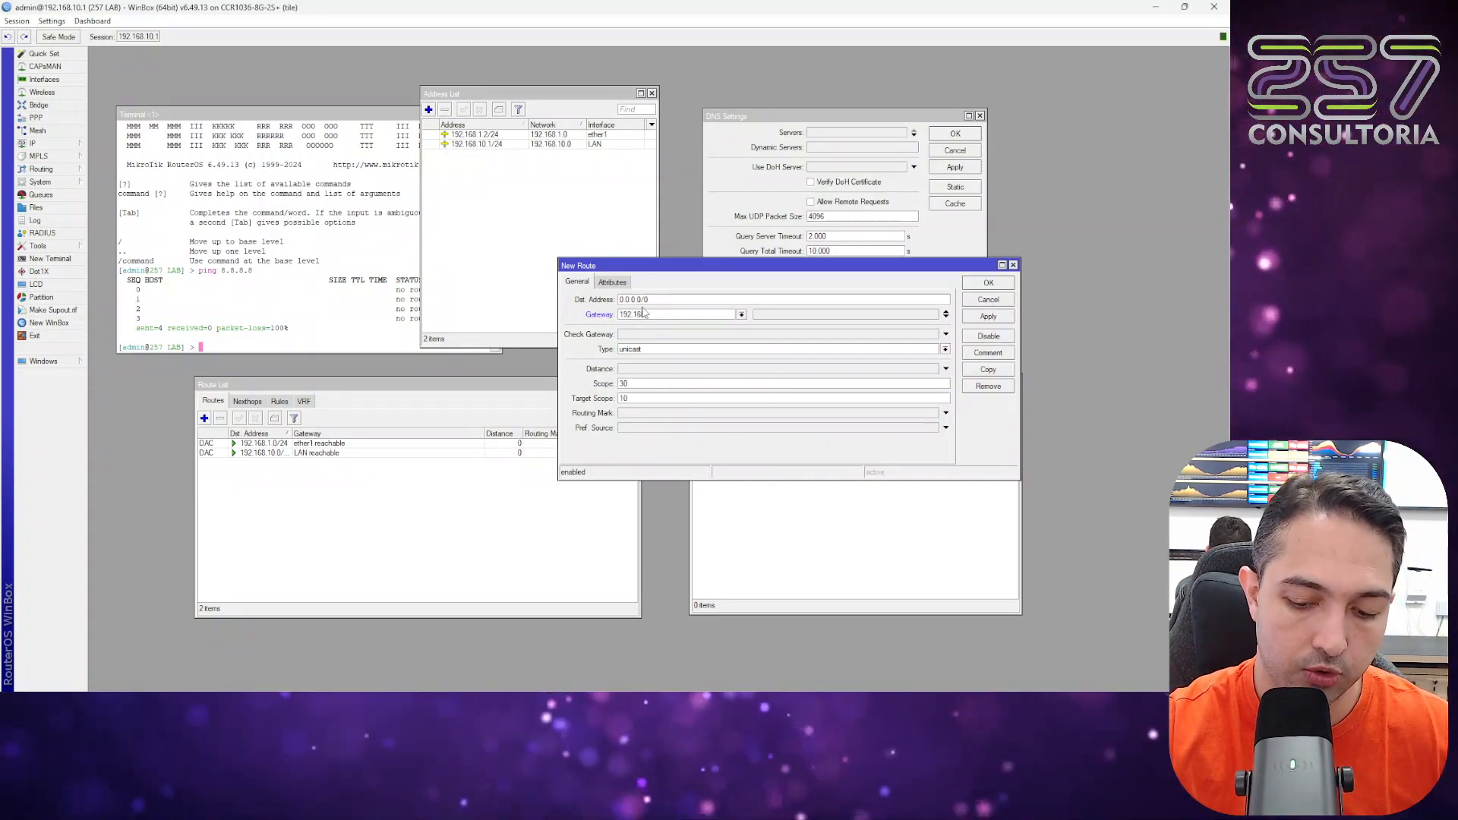
{"action": "type", "text": "8.1.1"}
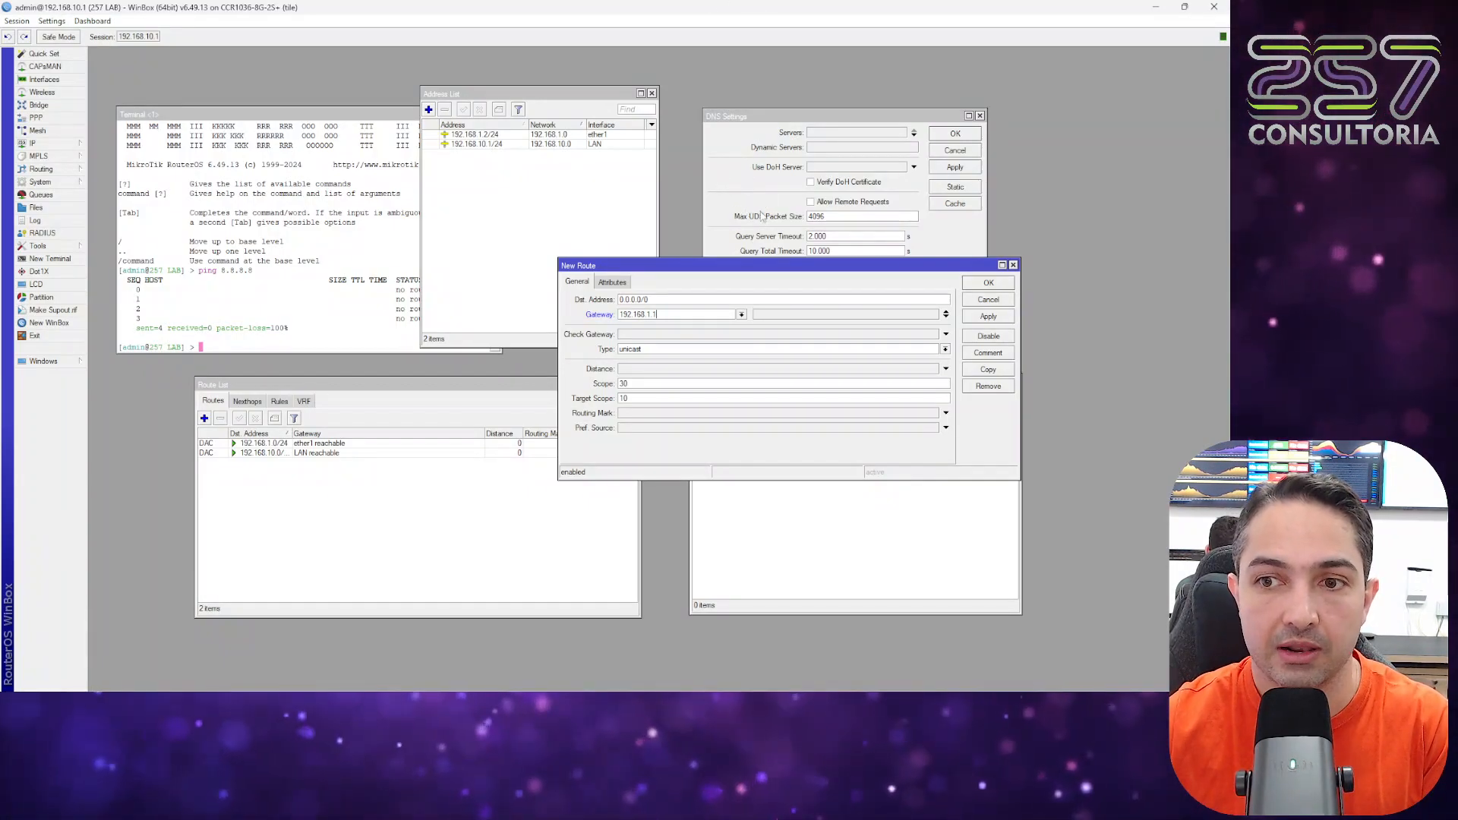
{"action": "left_click", "coordinate": [1000, 284]}
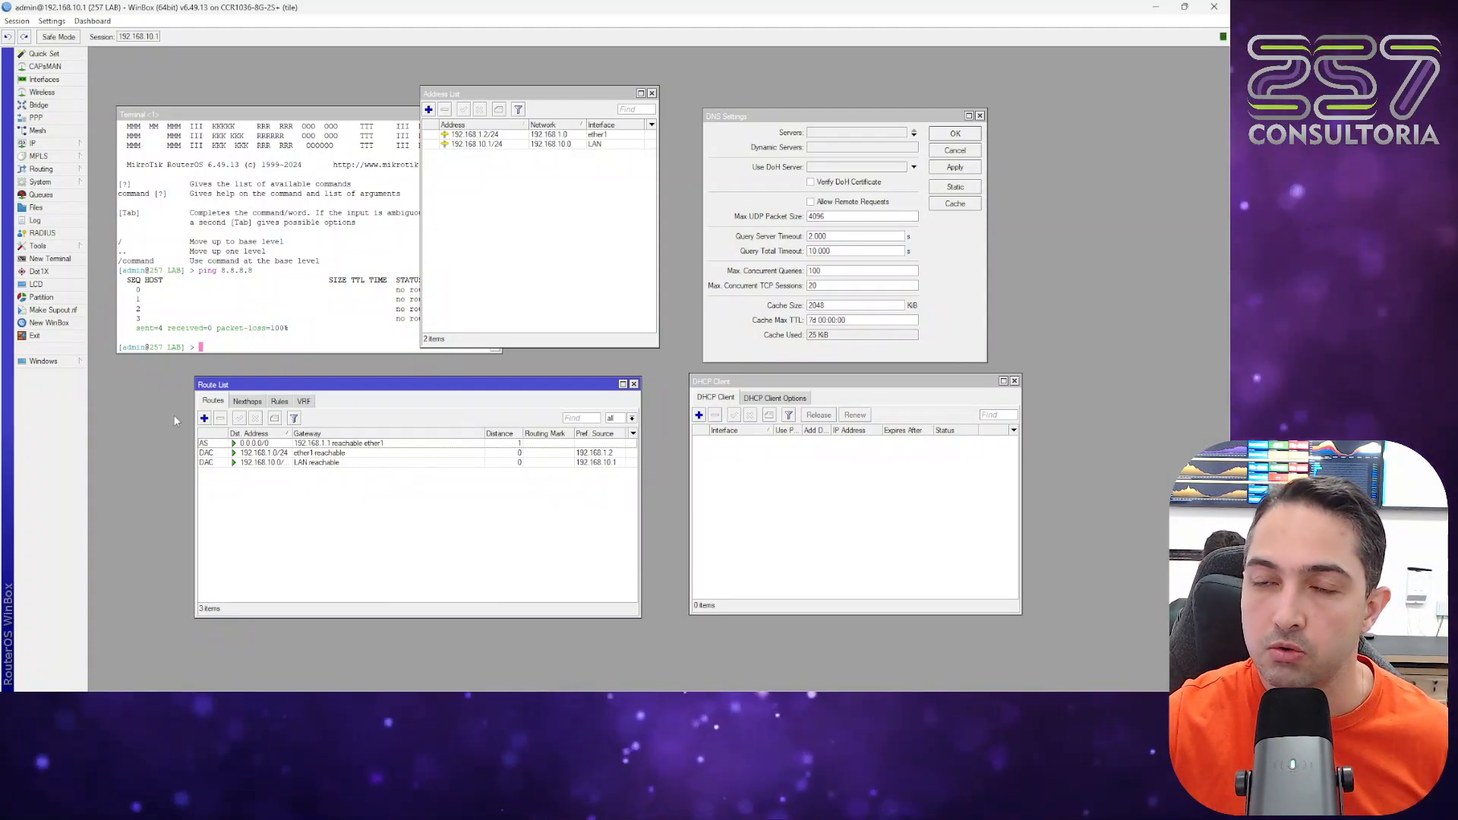
Step: Ping 8.8.8.8 again from the terminal, stop it after a few packets, and ping google.com to test name resolution
{"action": "left_click", "coordinate": [244, 294]}
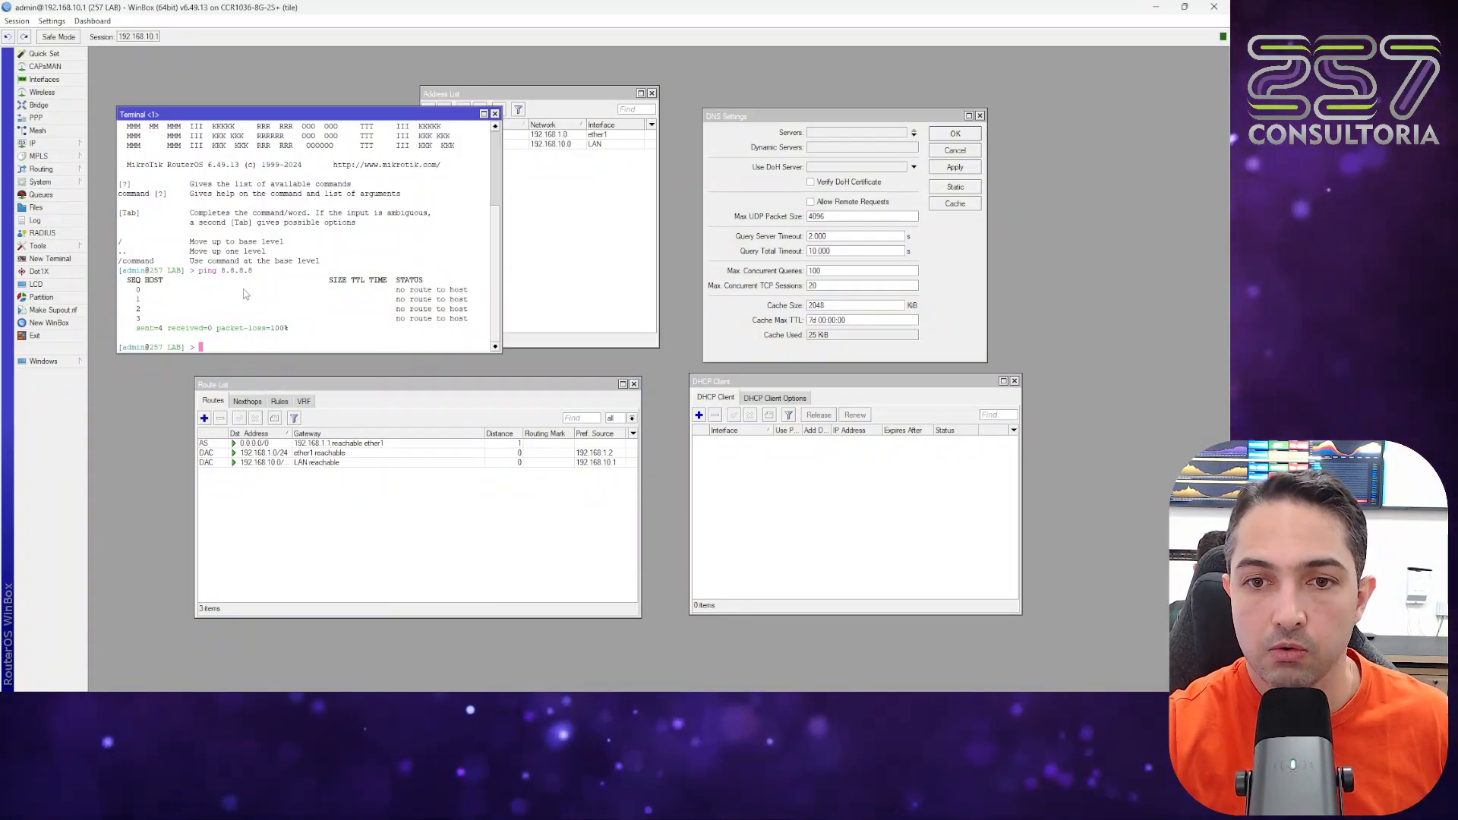
{"action": "key", "text": "Return"}
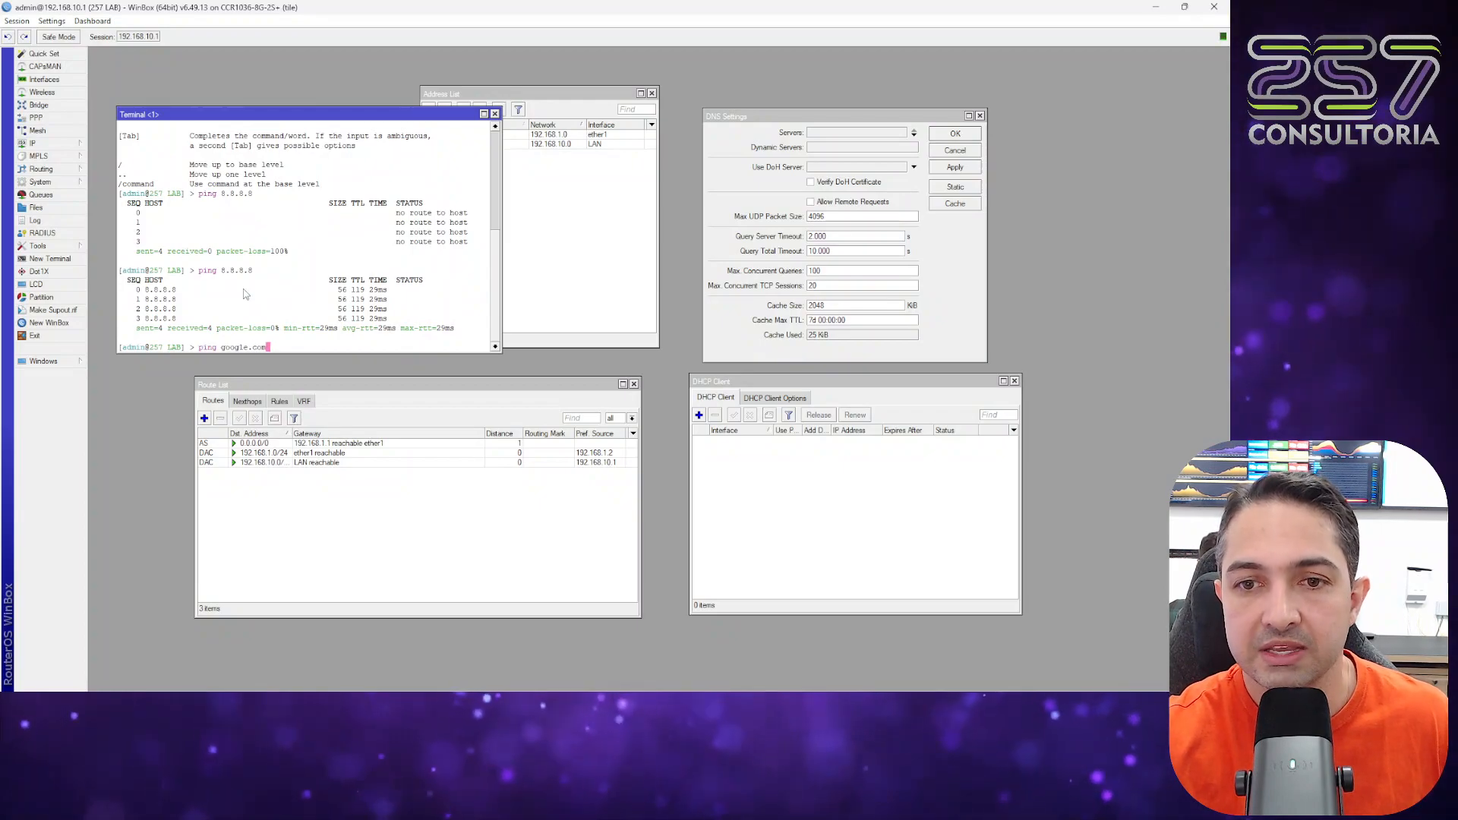
{"action": "key", "text": "Return"}
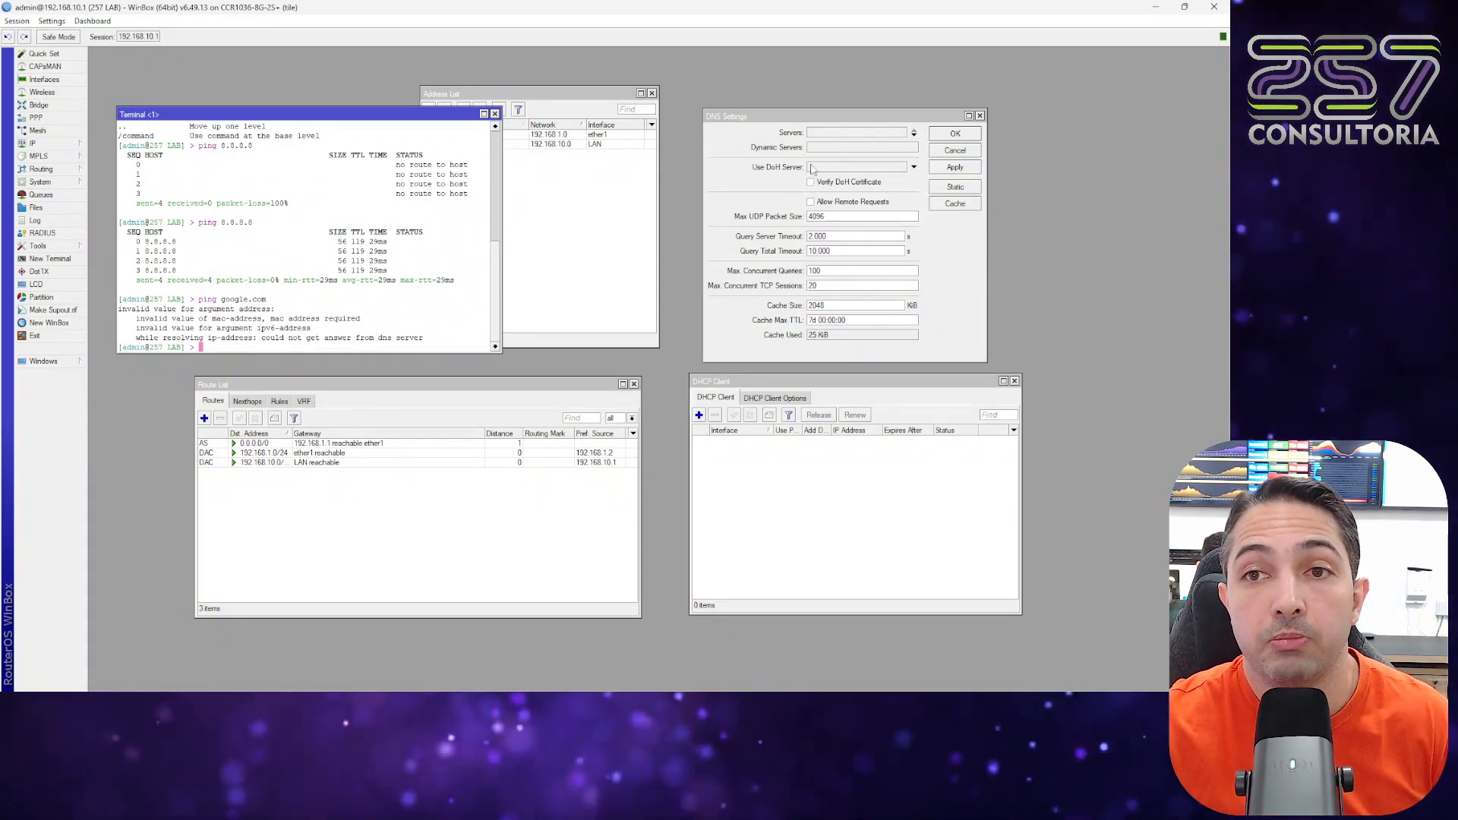
Step: Set the router's DNS servers to 177.22.96.254 and 8.8.8.8 and save the DNS settings
{"action": "left_click", "coordinate": [863, 134]}
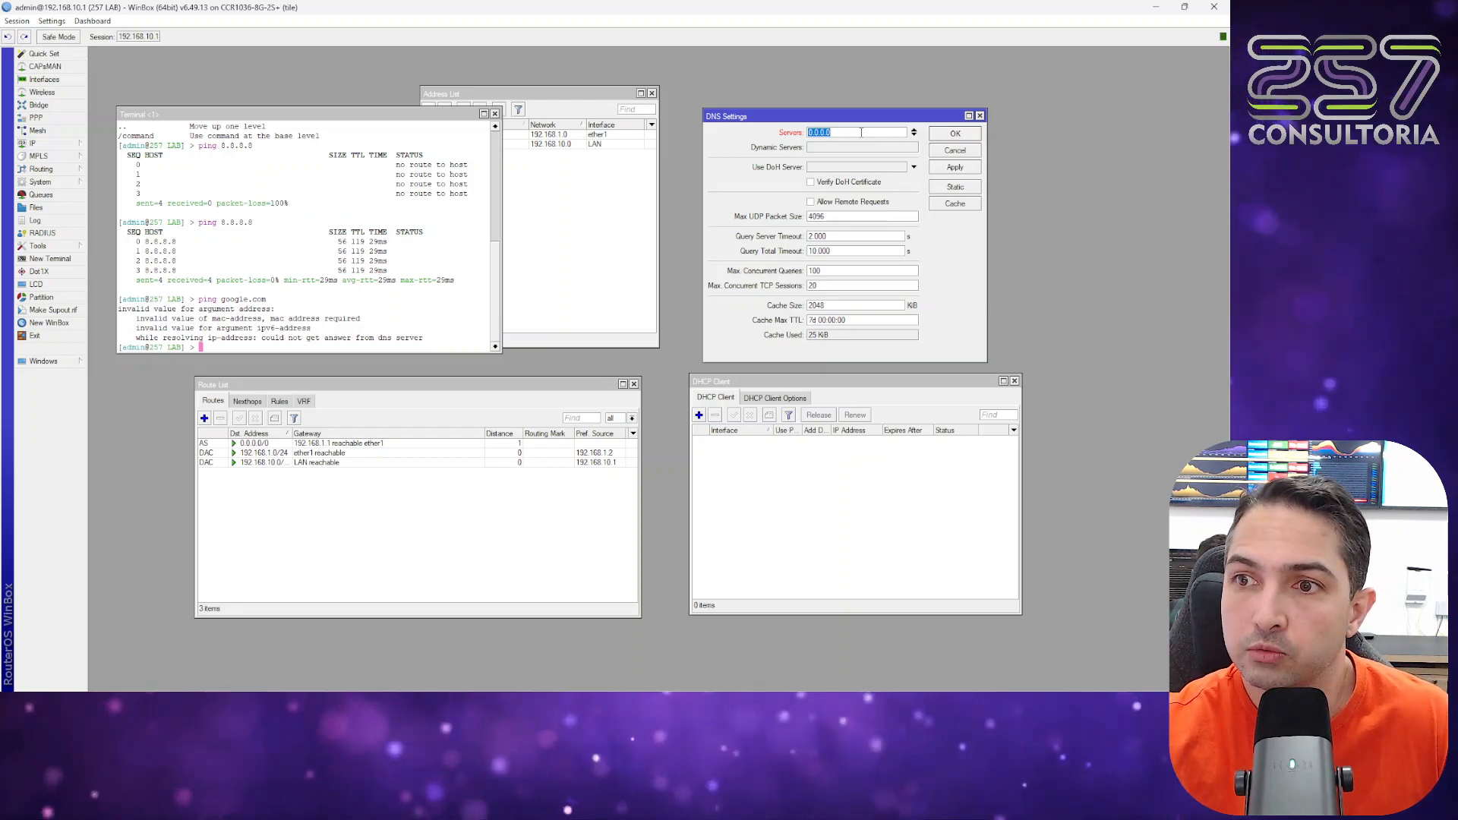
{"action": "type", "text": "177.22.96.254"}
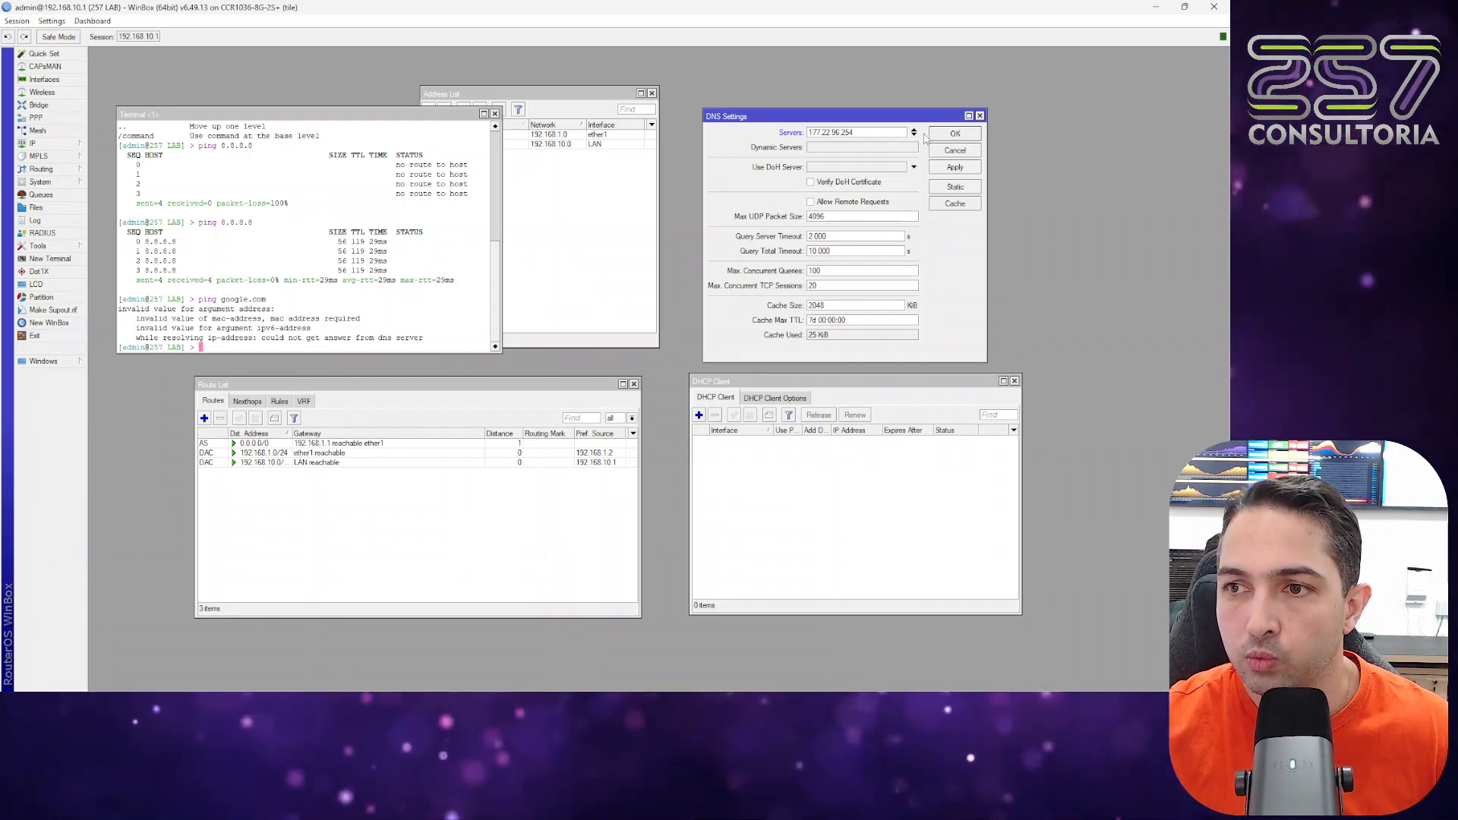
{"action": "left_click", "coordinate": [914, 135]}
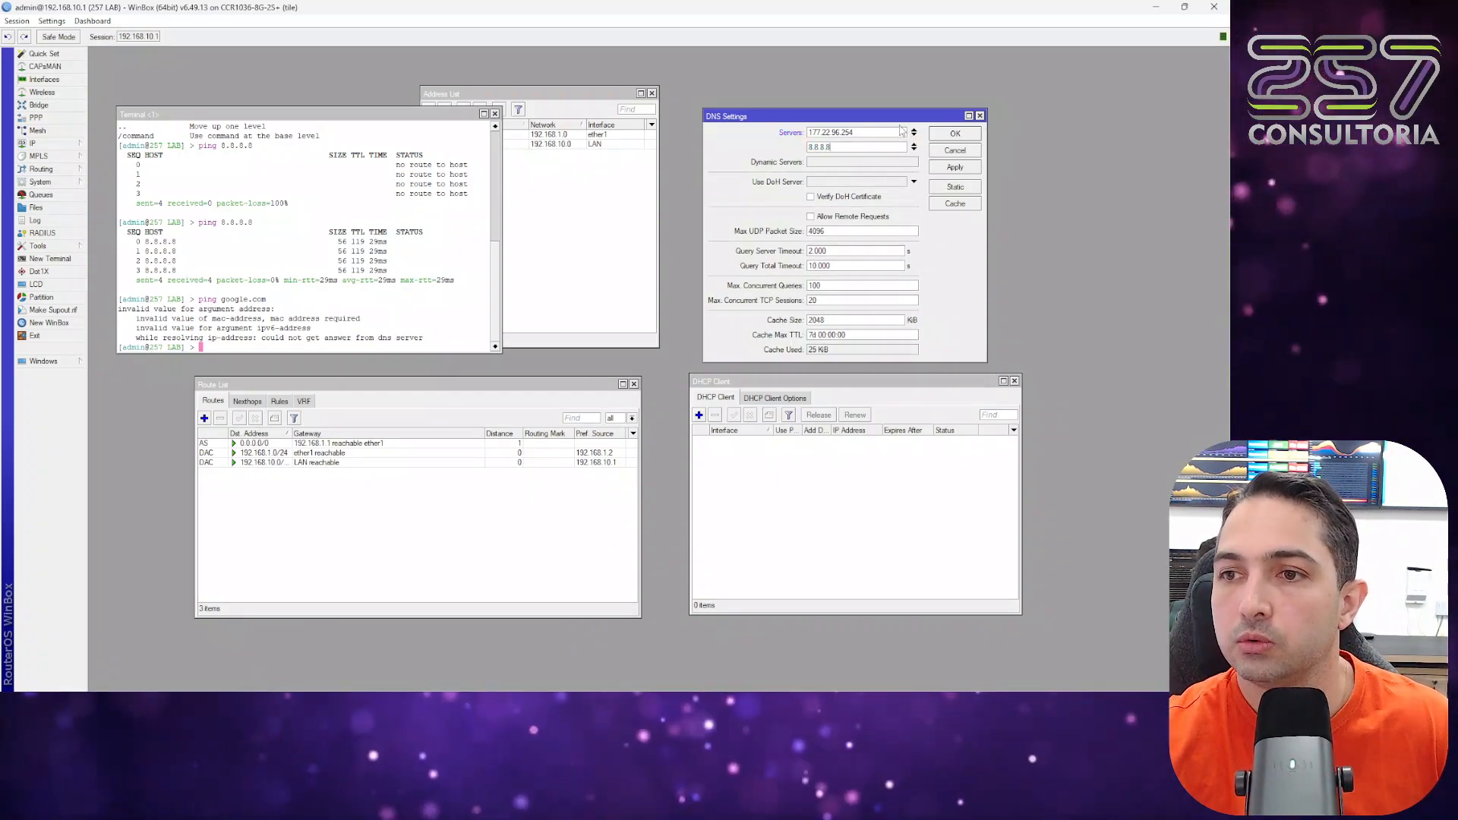
{"action": "left_click", "coordinate": [956, 135]}
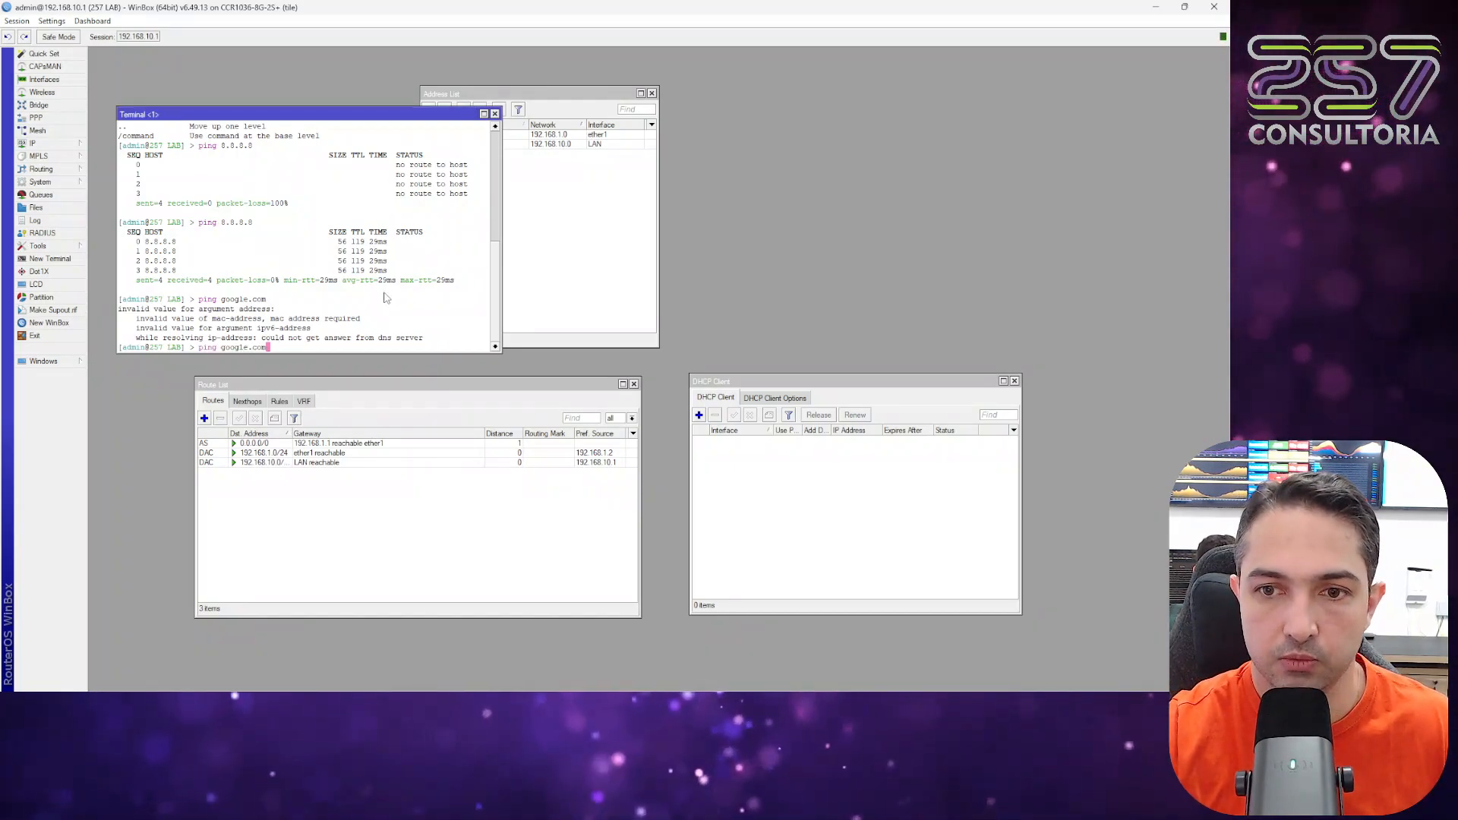
Step: Ping google.com from the router again, and close the address list and the terminal
{"action": "key", "text": "Return"}
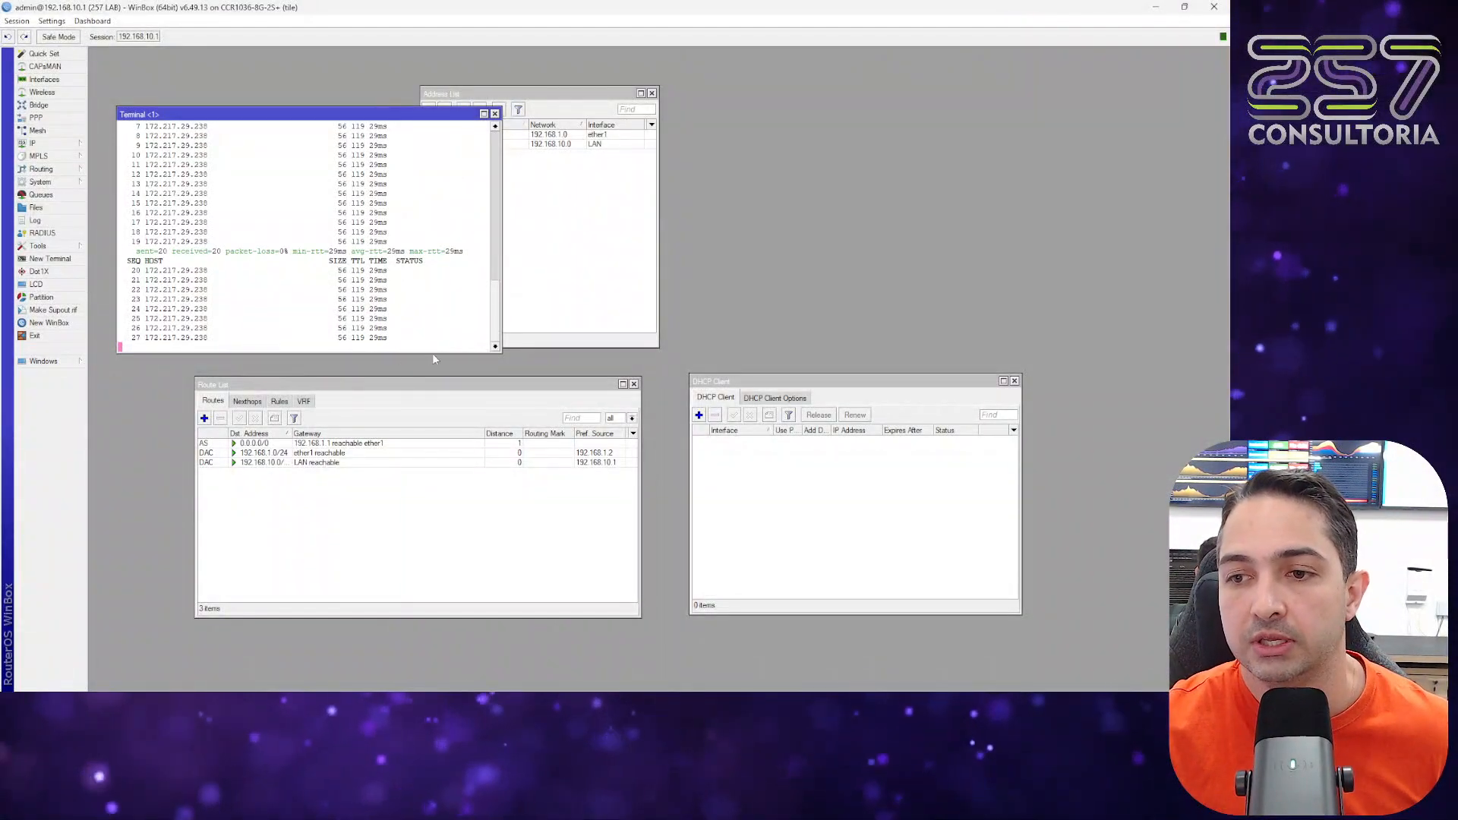
{"action": "left_click", "coordinate": [652, 93]}
{"action": "left_click", "coordinate": [494, 113]}
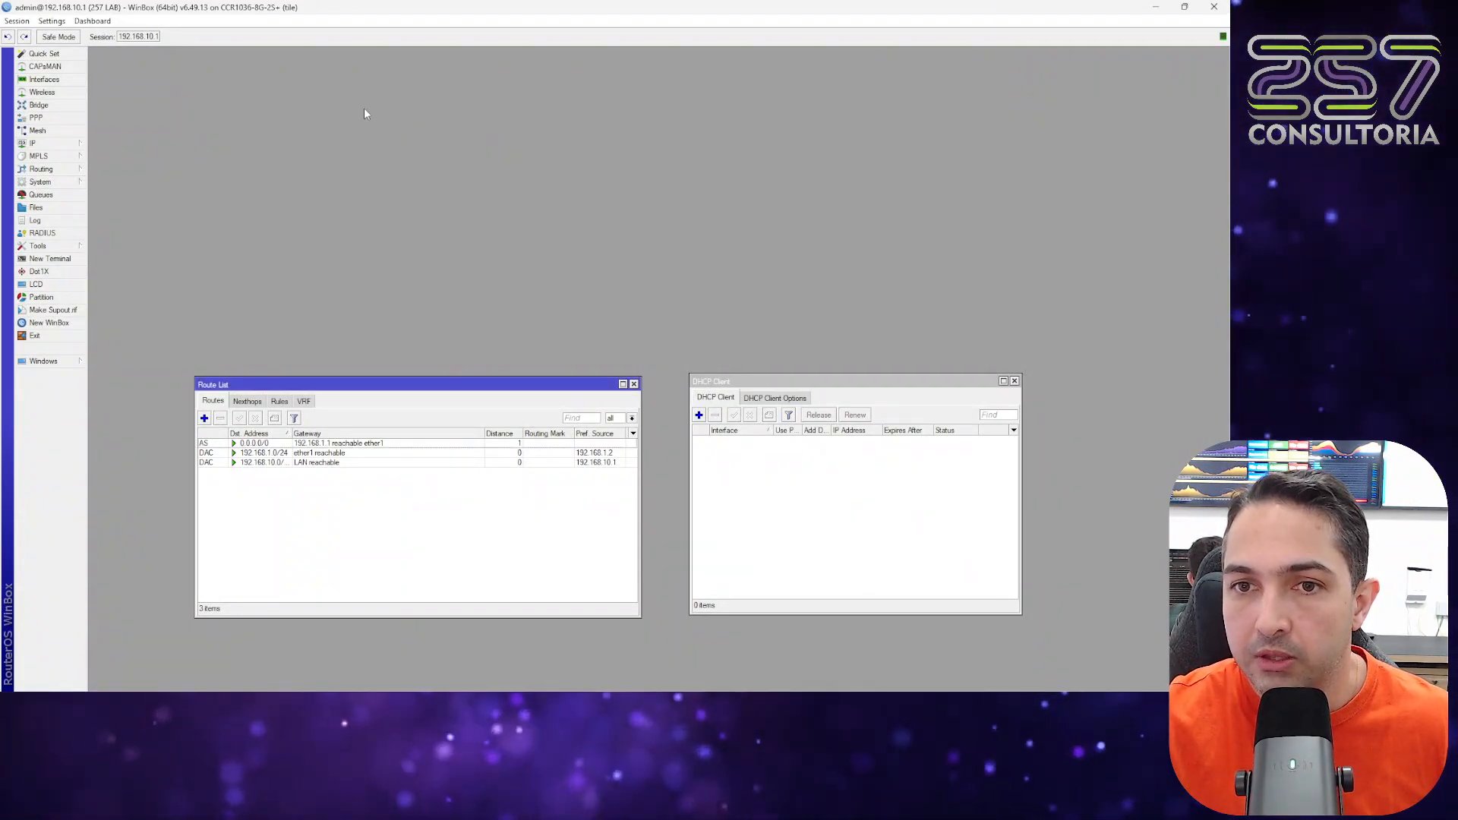
Step: Open the DHCP server list and start DHCP Setup with LAN as the server interface
{"action": "left_click", "coordinate": [57, 144]}
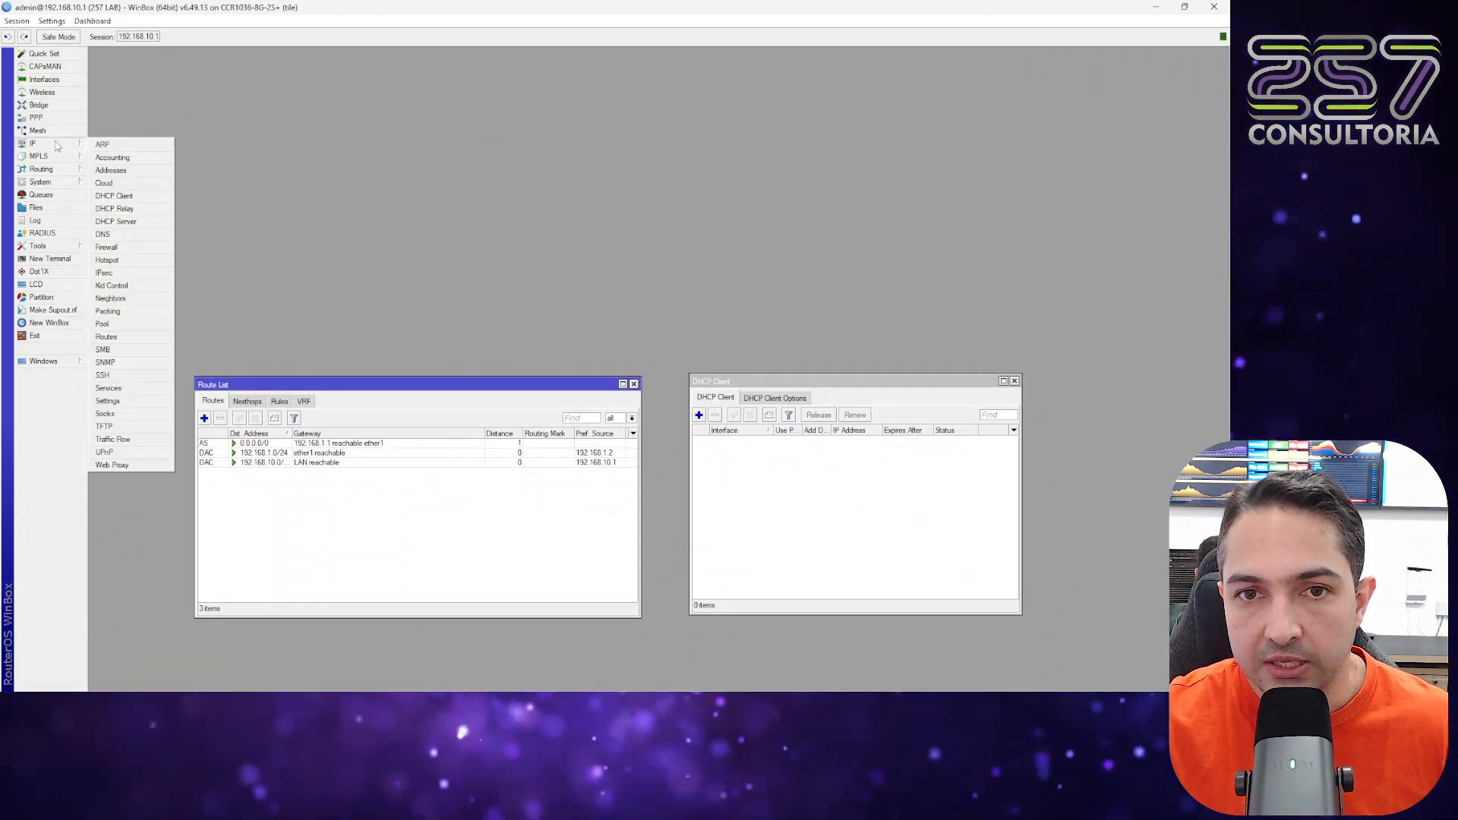
{"action": "left_click", "coordinate": [116, 221]}
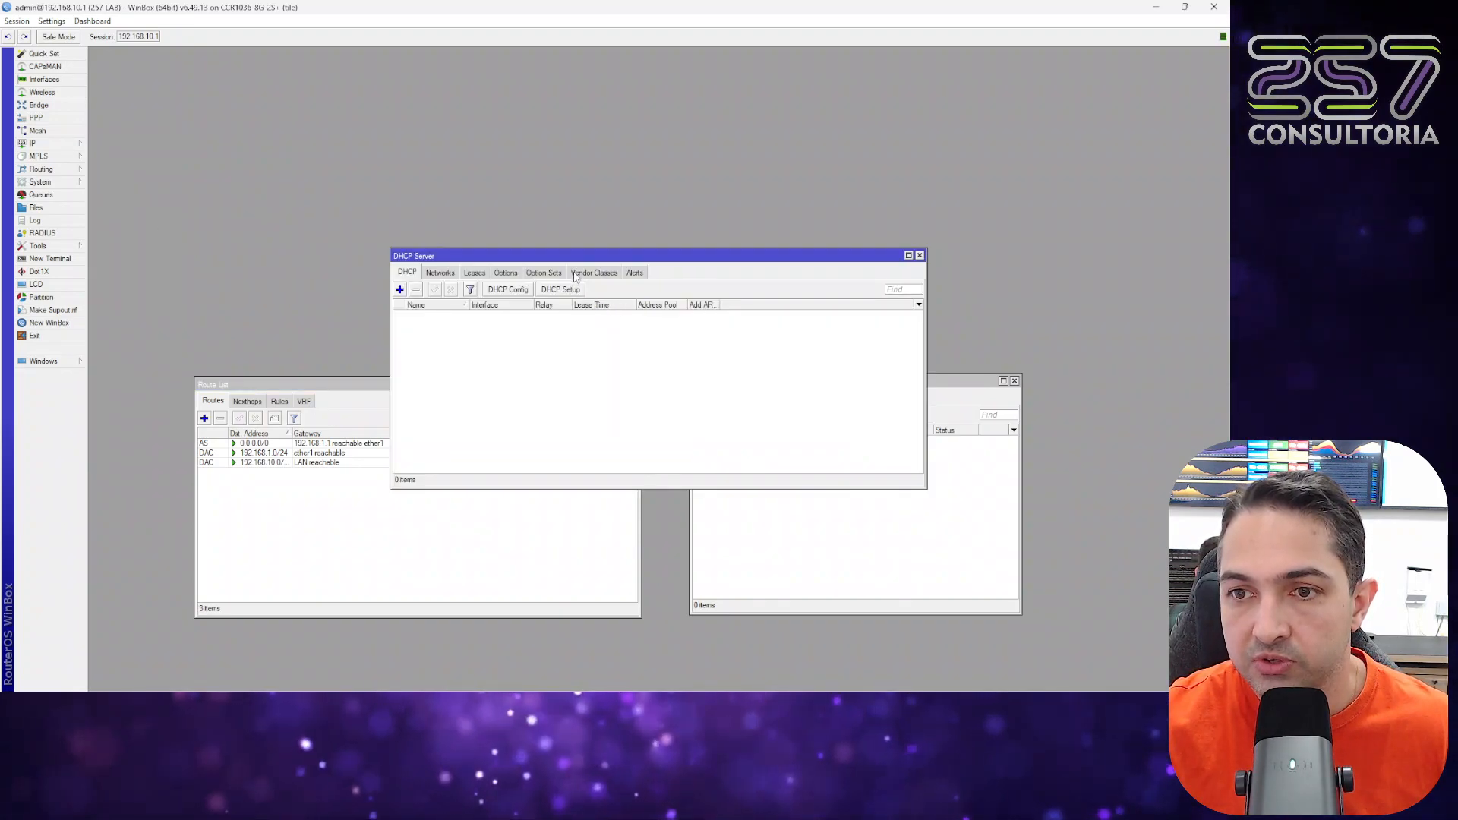
{"action": "left_click_drag", "start_coordinate": [580, 262], "coordinate": [372, 100]}
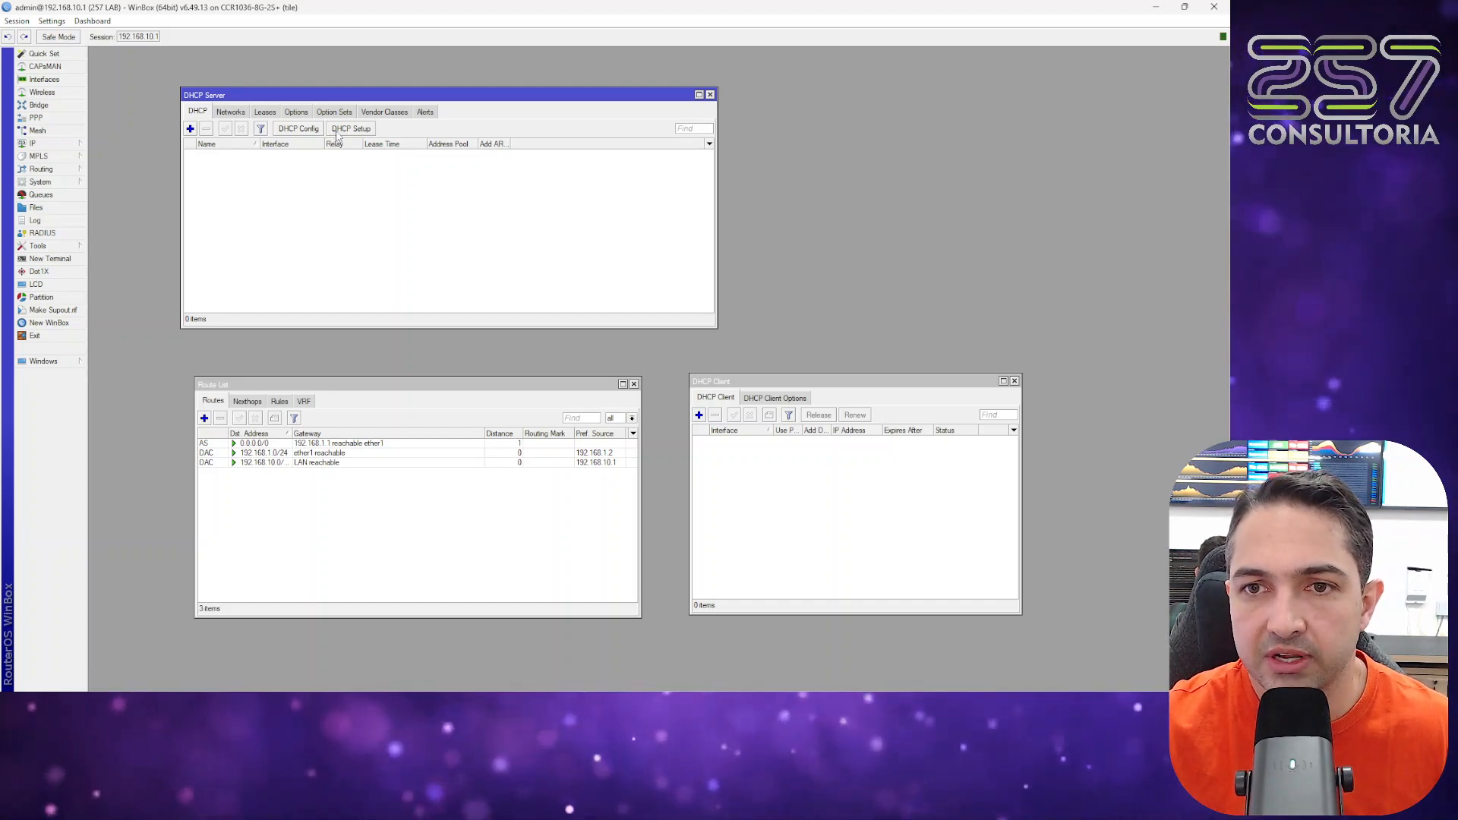
{"action": "left_click", "coordinate": [349, 129]}
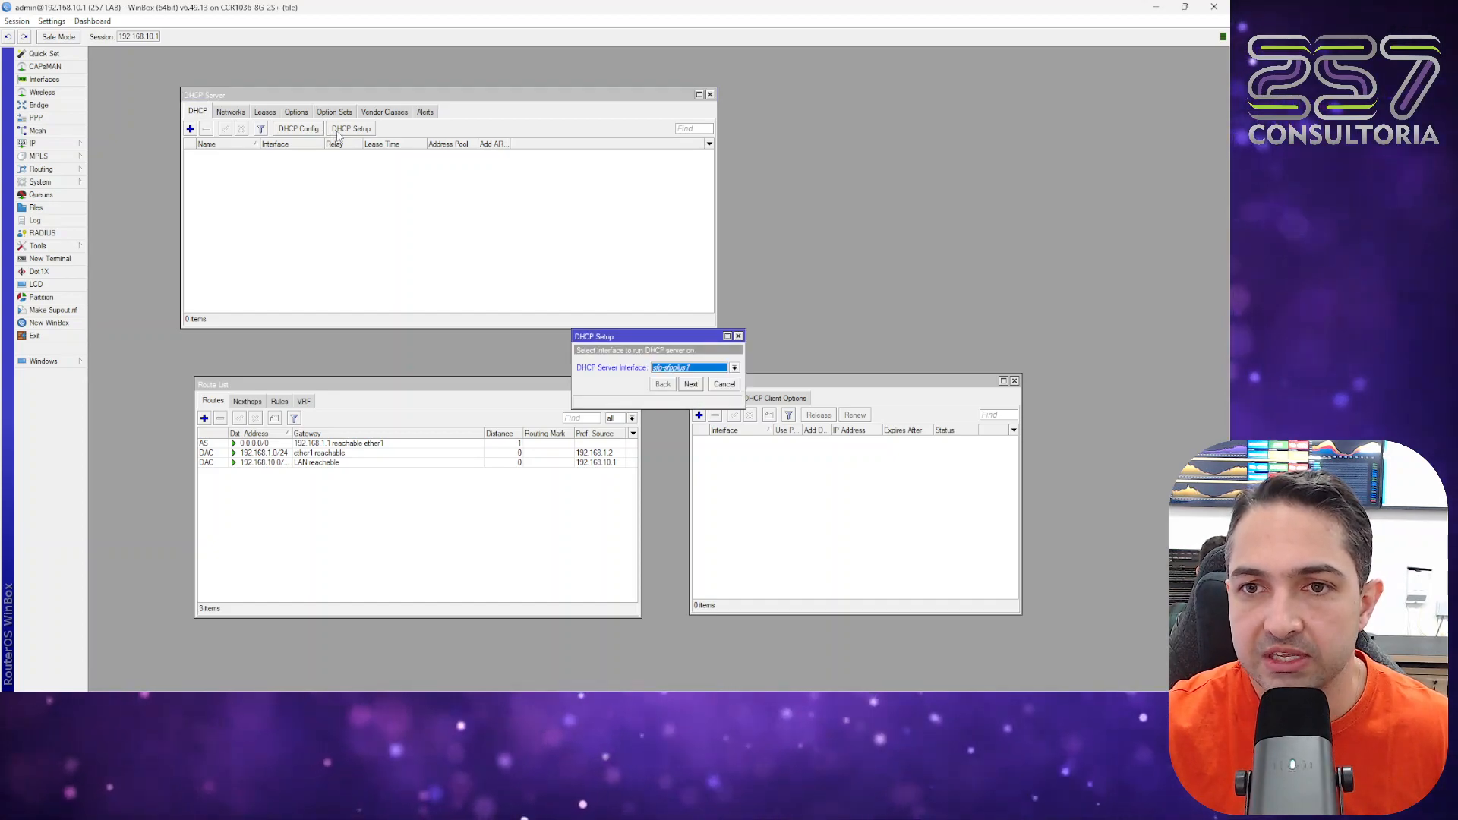
{"action": "left_click", "coordinate": [703, 370]}
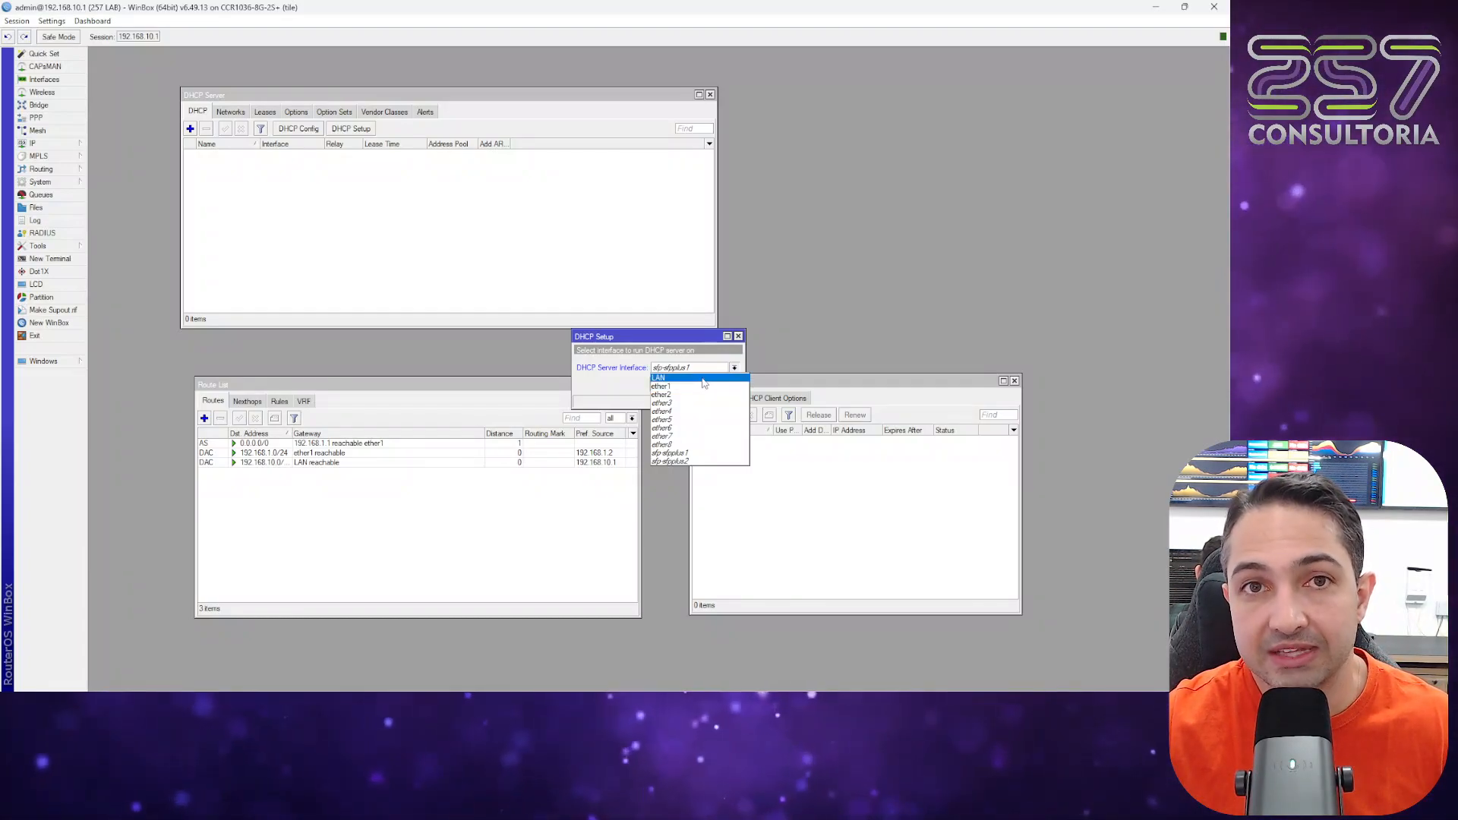
{"action": "left_click", "coordinate": [703, 379]}
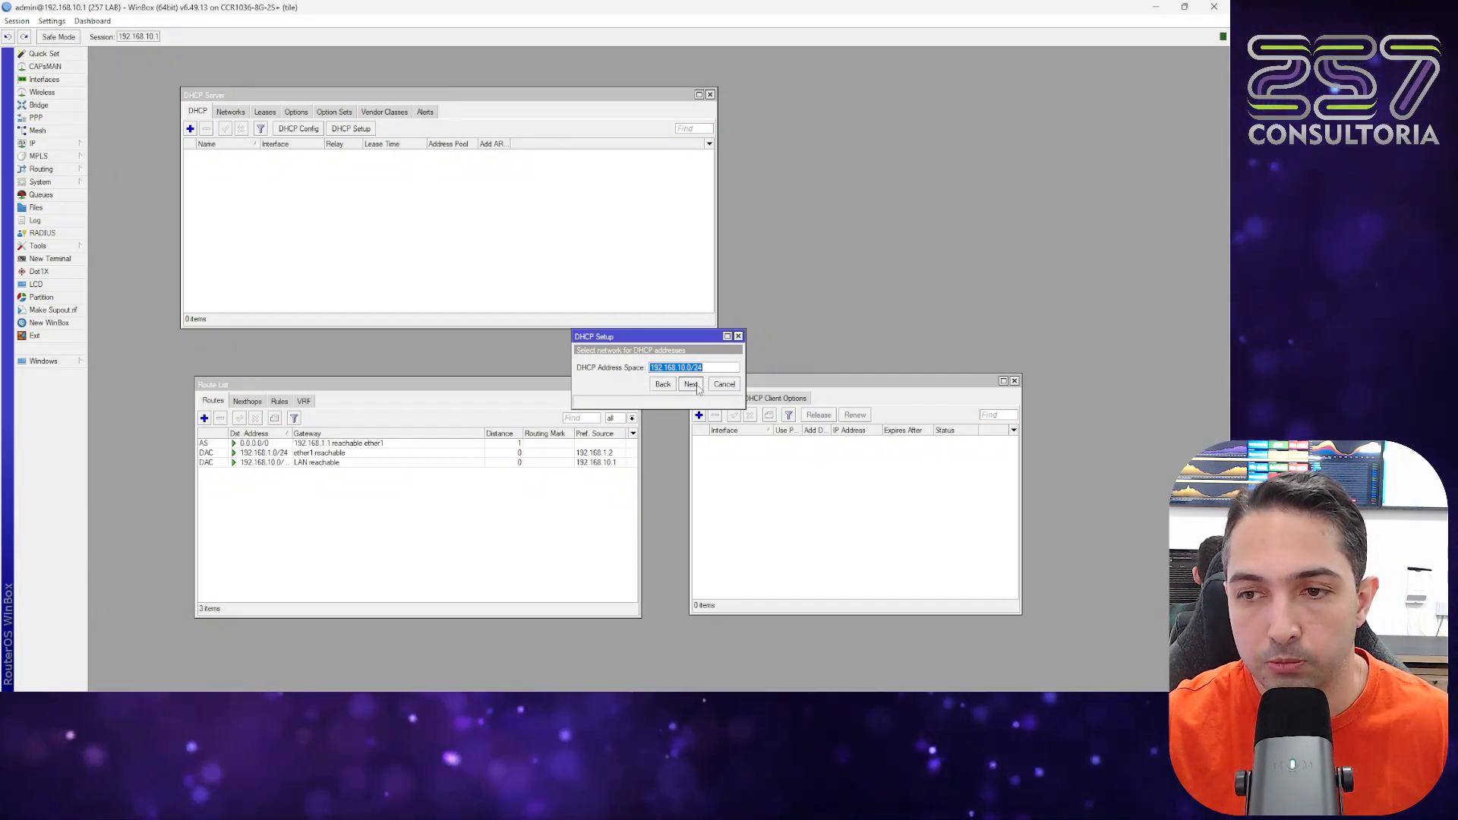
Step: Accept address space 192.168.10.0/24, the proposed gateway, the pool ending at 192.168.10.254, and DNS servers 177.22.96.254 and 8.8.8.8
{"action": "left_click", "coordinate": [691, 384]}
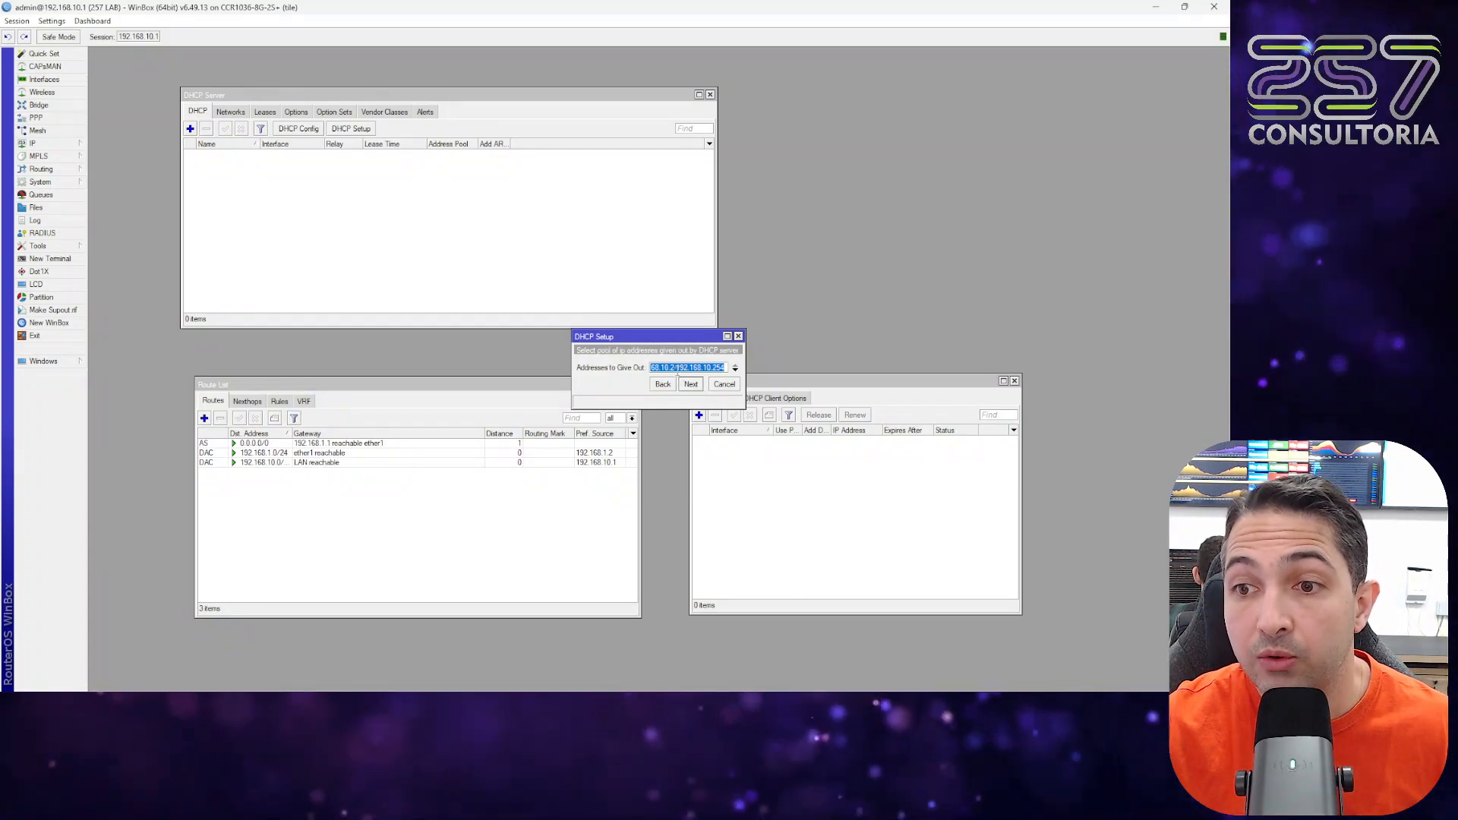
{"action": "left_click", "coordinate": [676, 368]}
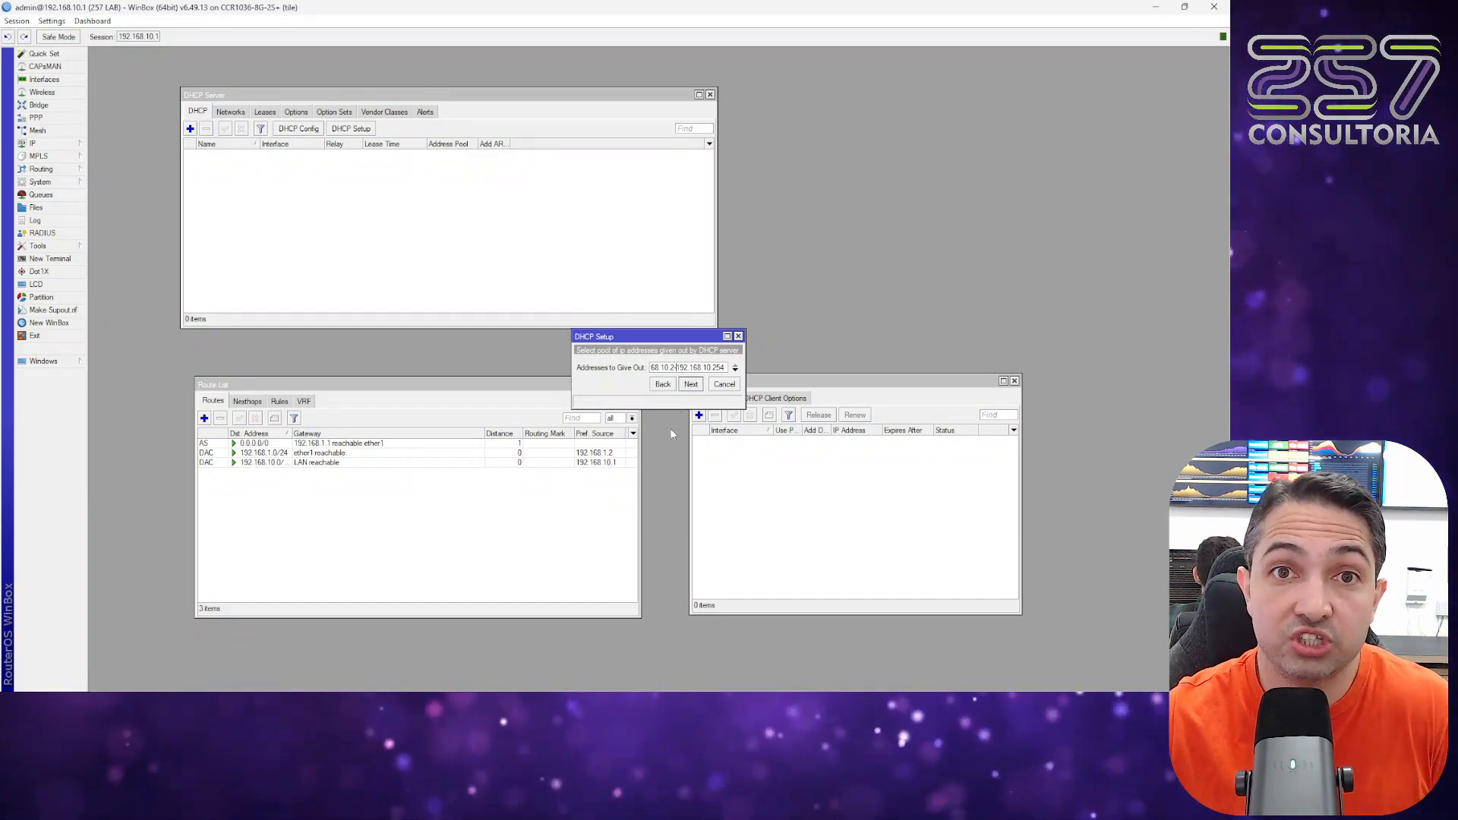
{"action": "left_click", "coordinate": [691, 385]}
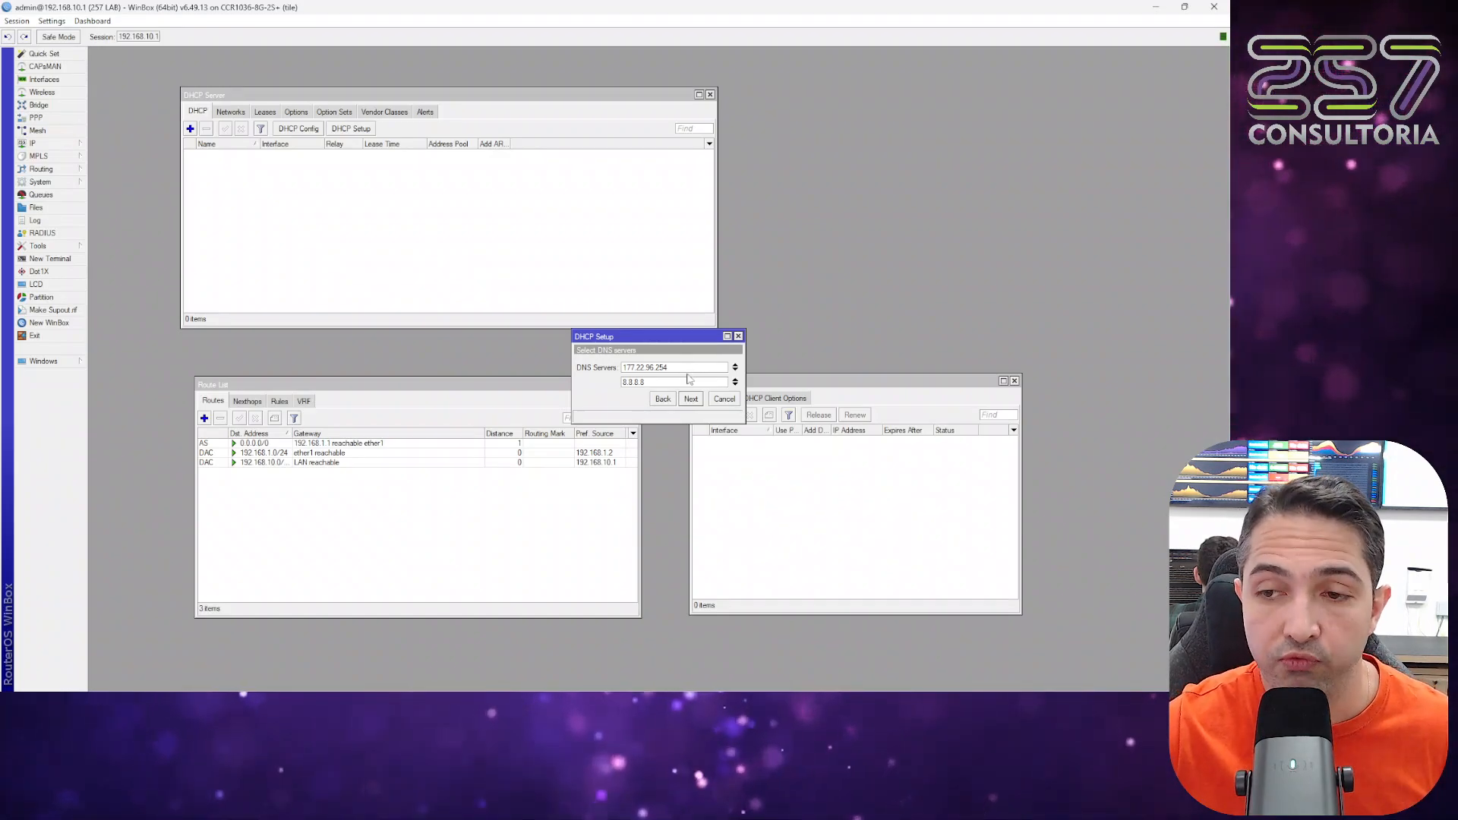
{"action": "left_click", "coordinate": [691, 398]}
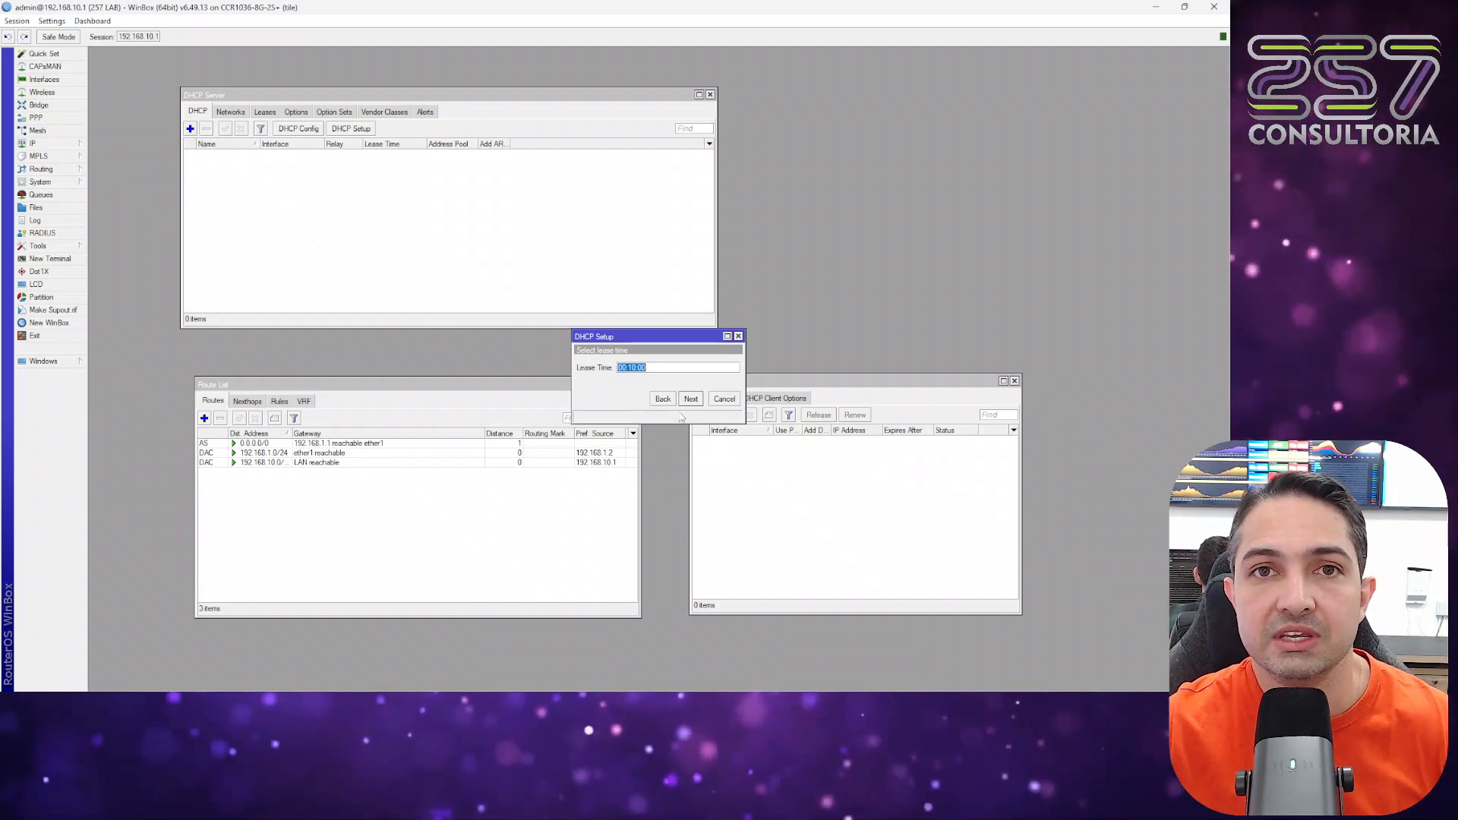
Step: Set the DHCP lease time to 01:00:00 and complete the DHCP server setup
{"action": "left_click", "coordinate": [642, 368]}
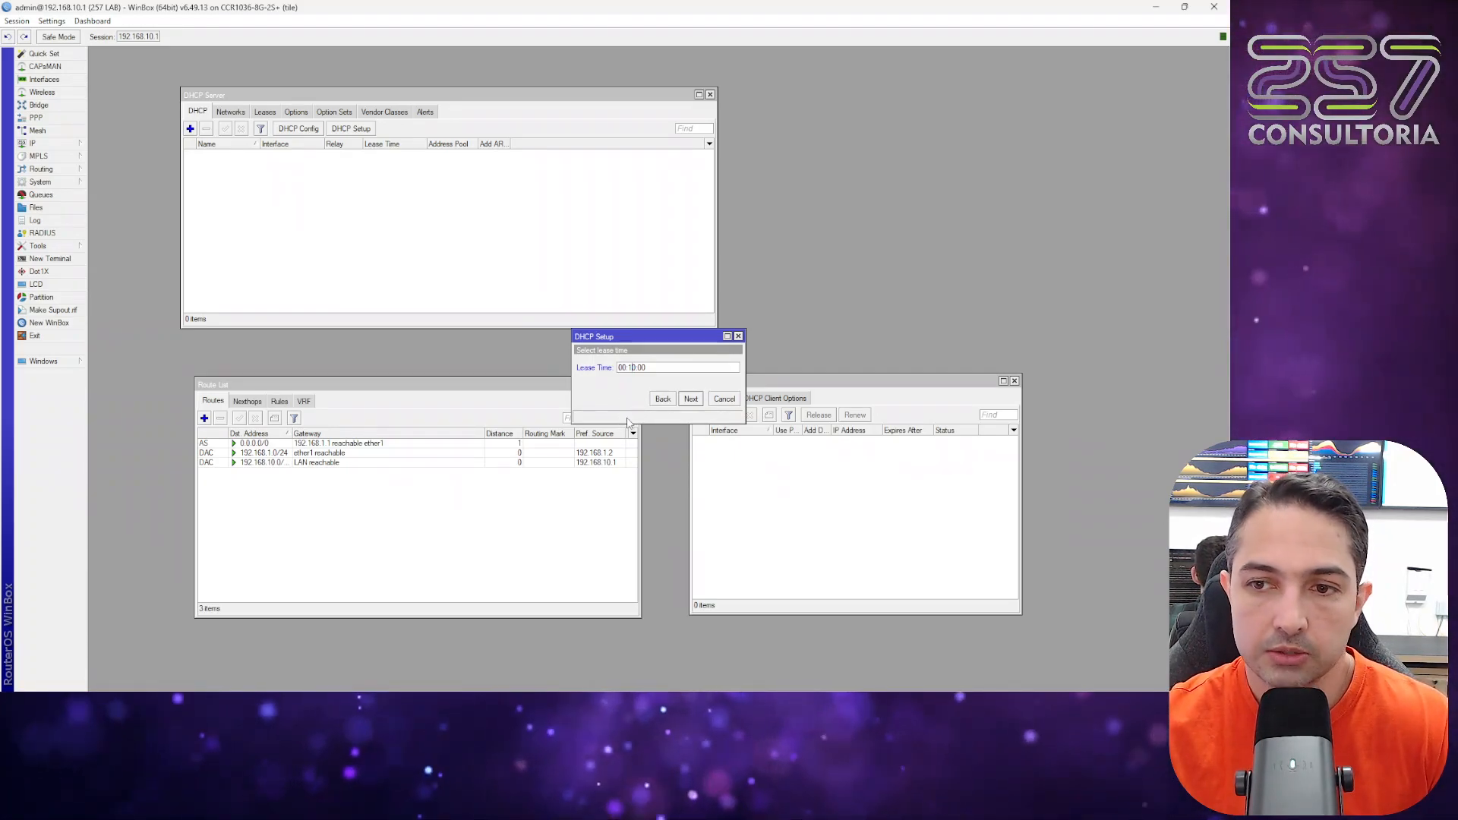
{"action": "key", "text": "BackSpace"}
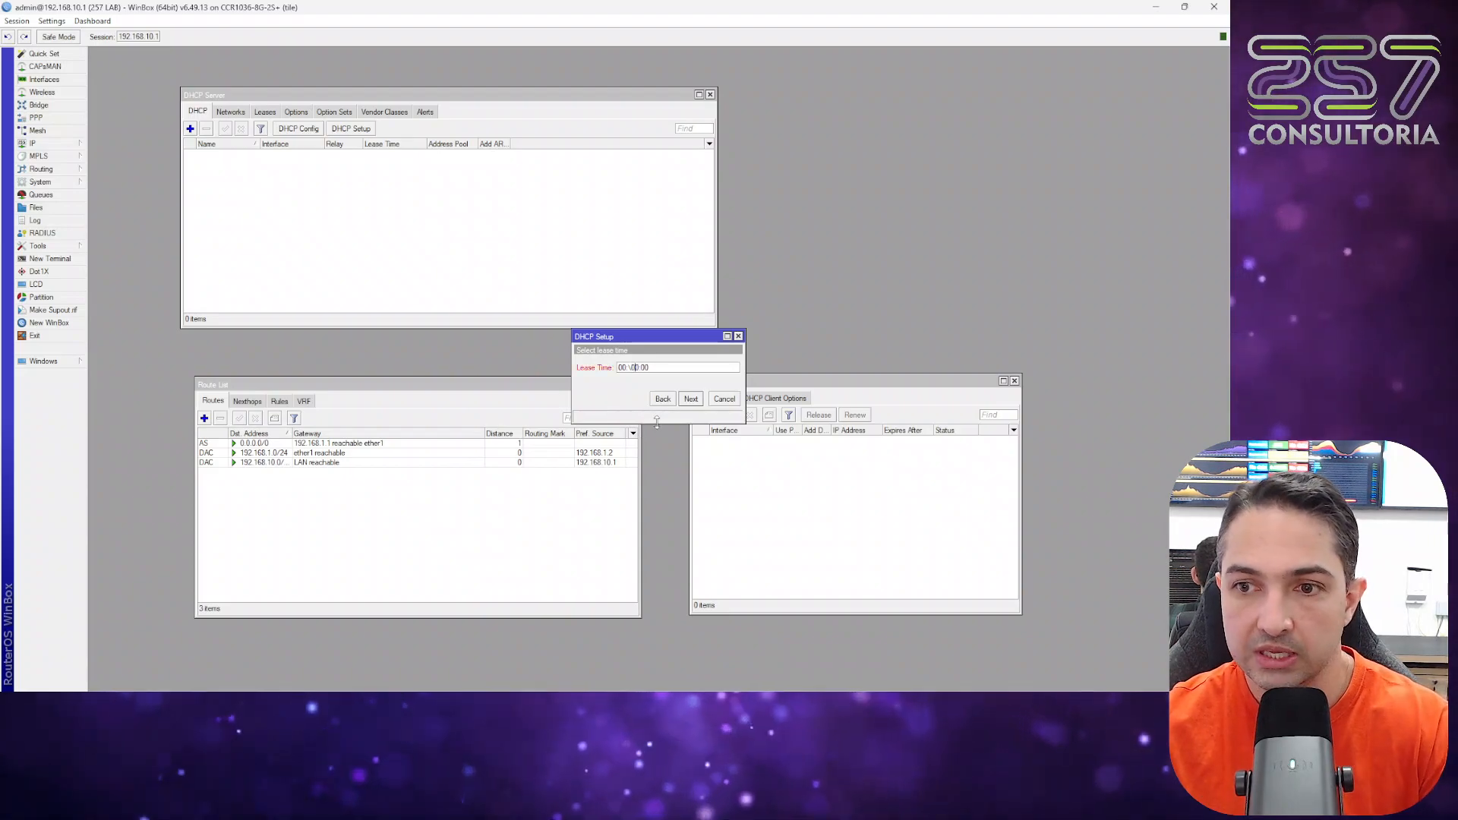
{"action": "type", "text": "0"}
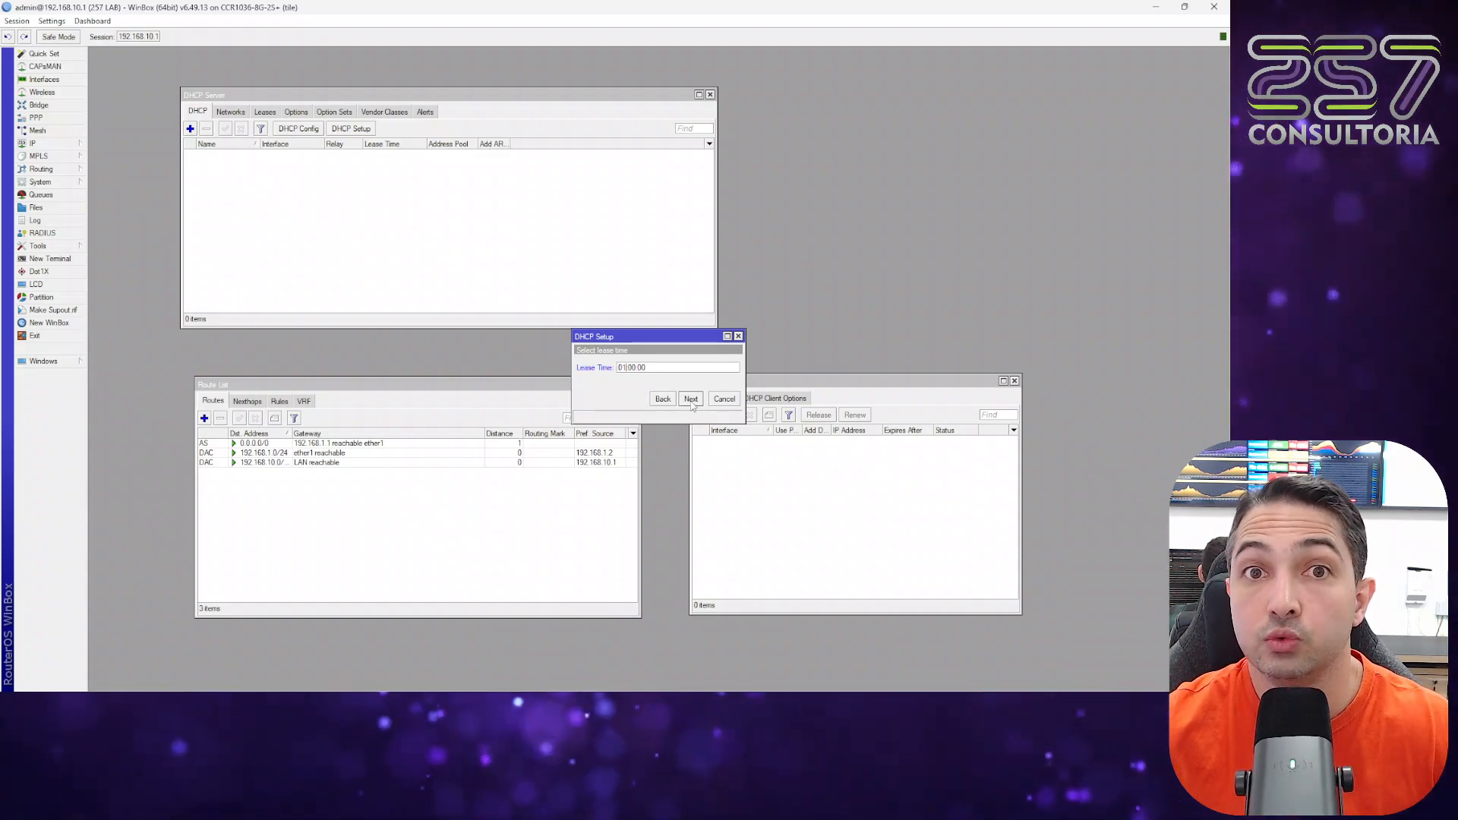
{"action": "left_click", "coordinate": [691, 400]}
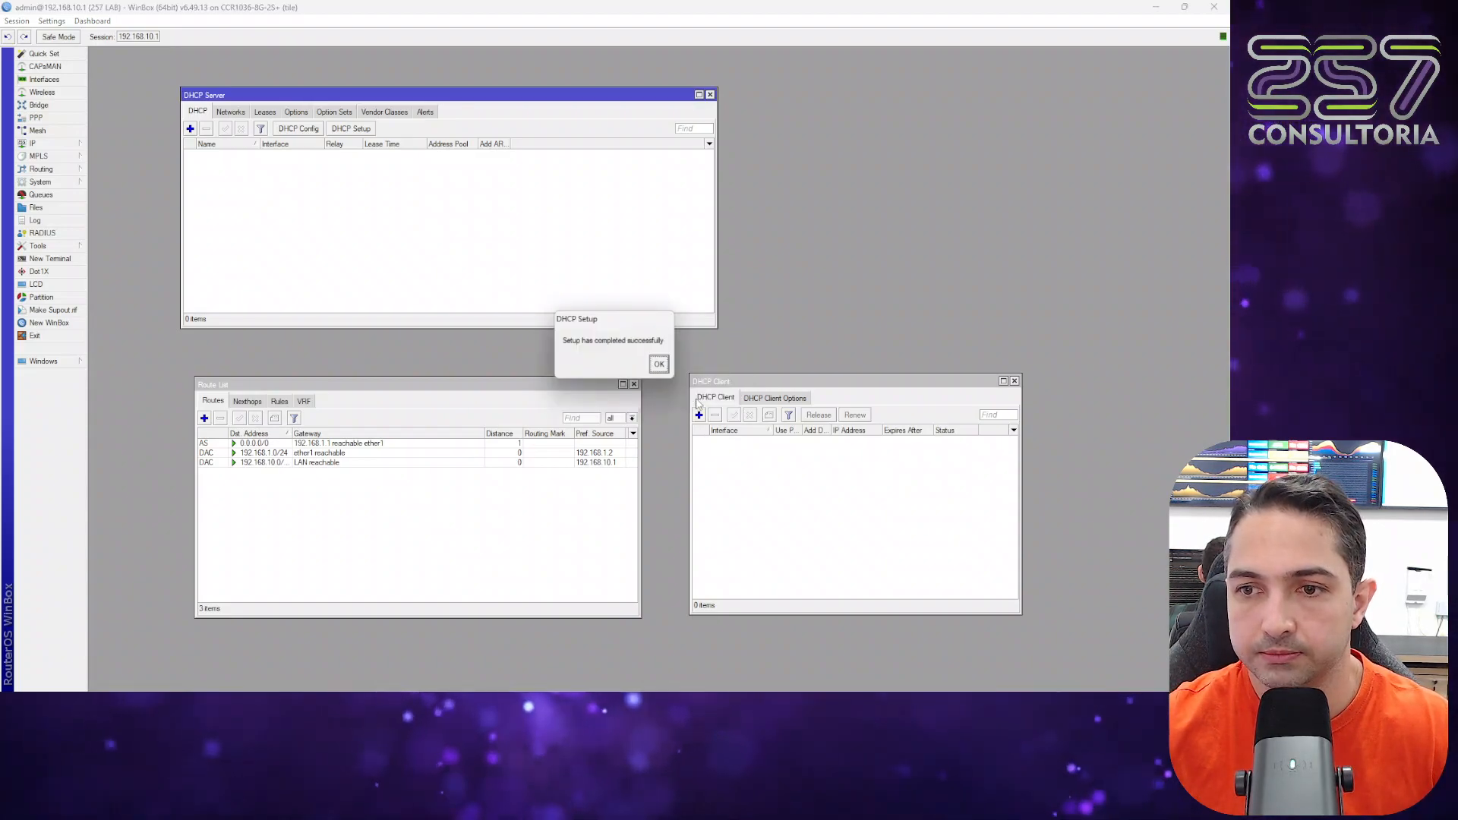
{"action": "left_click", "coordinate": [660, 365]}
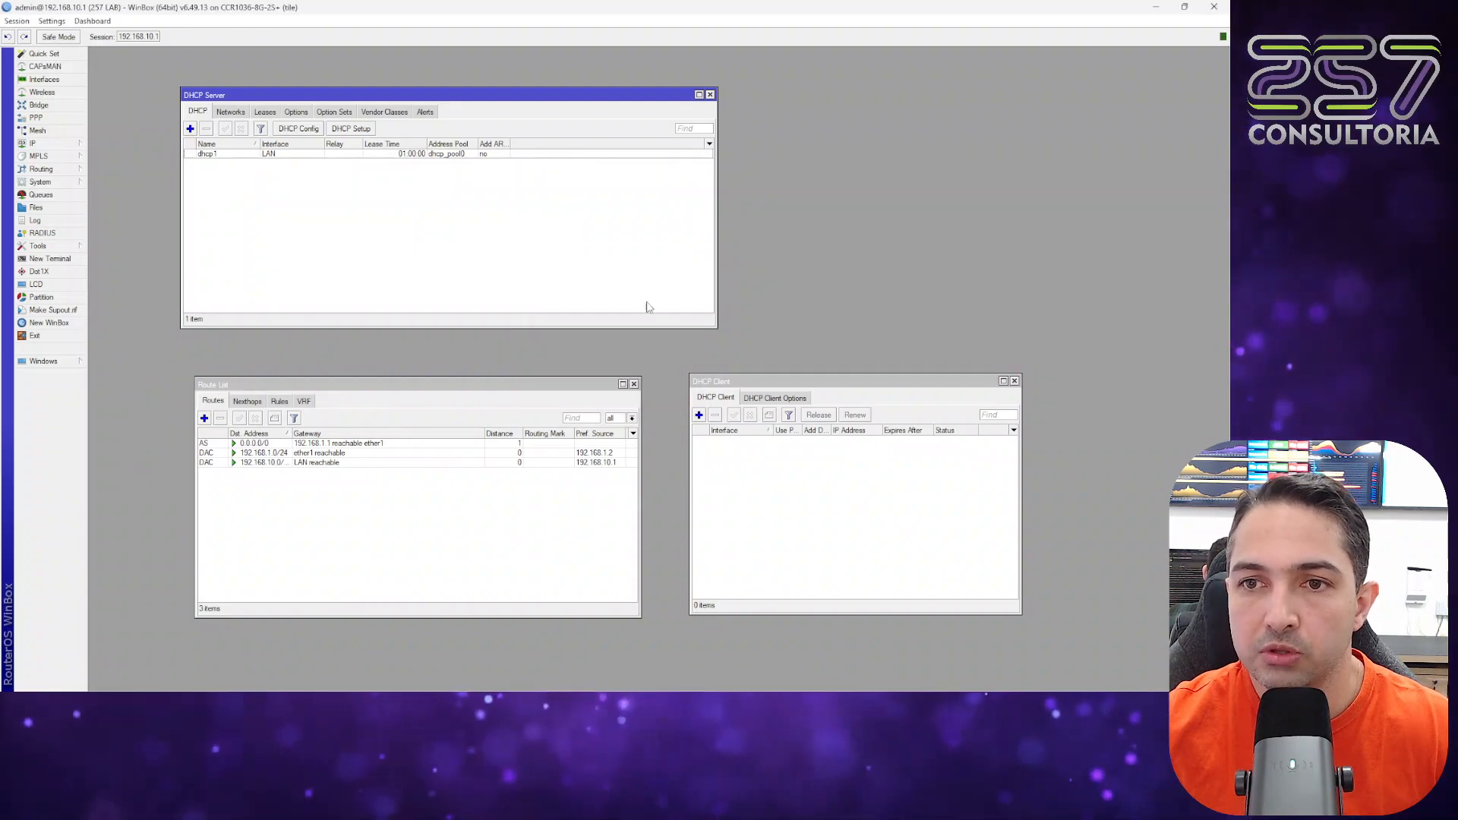
Step: Review the address pool created for the DHCP server, close the pool list, and examine the DHCP server's network entry
{"action": "left_click", "coordinate": [60, 144]}
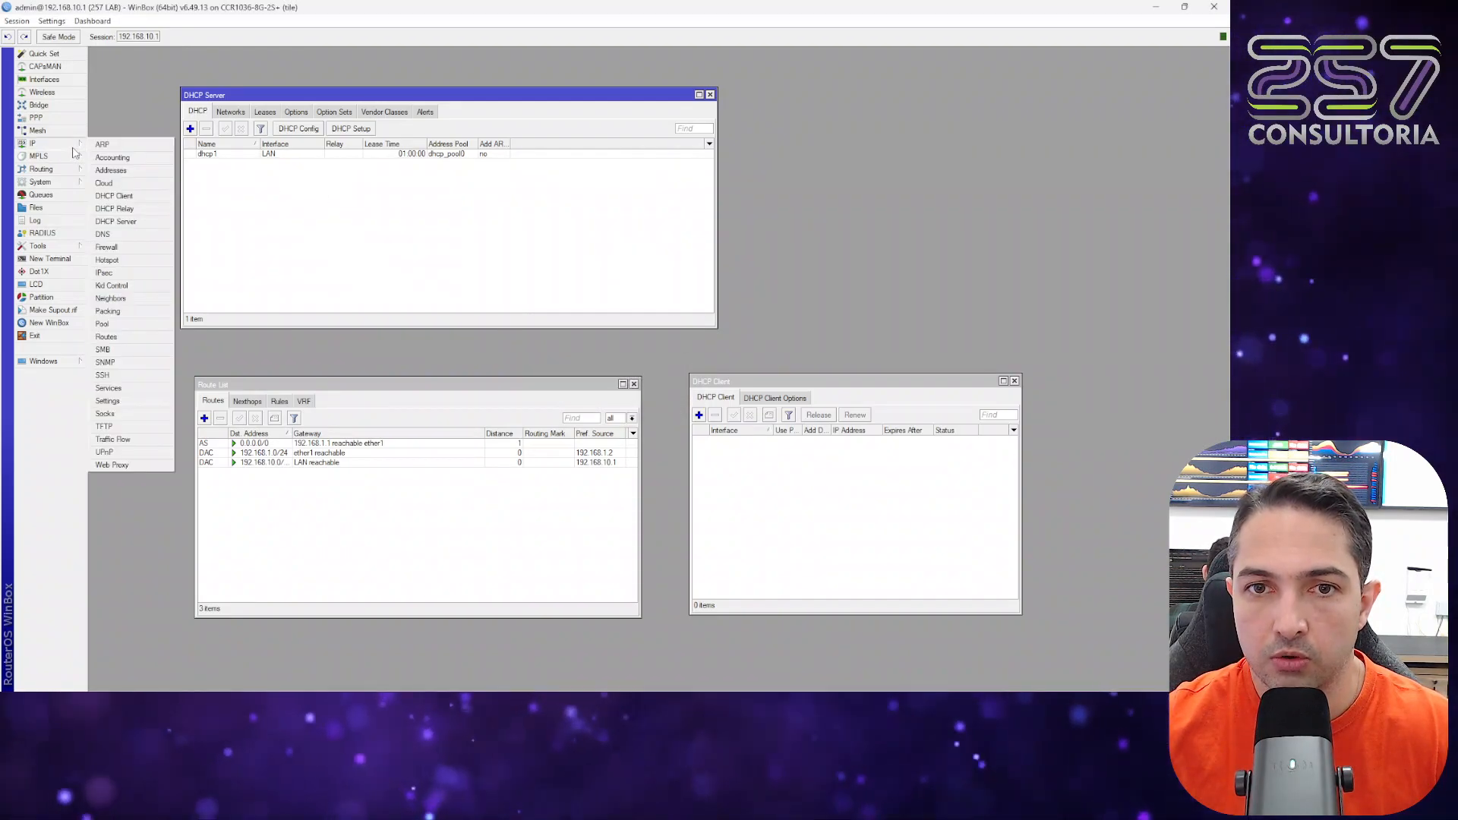
{"action": "left_click", "coordinate": [103, 325]}
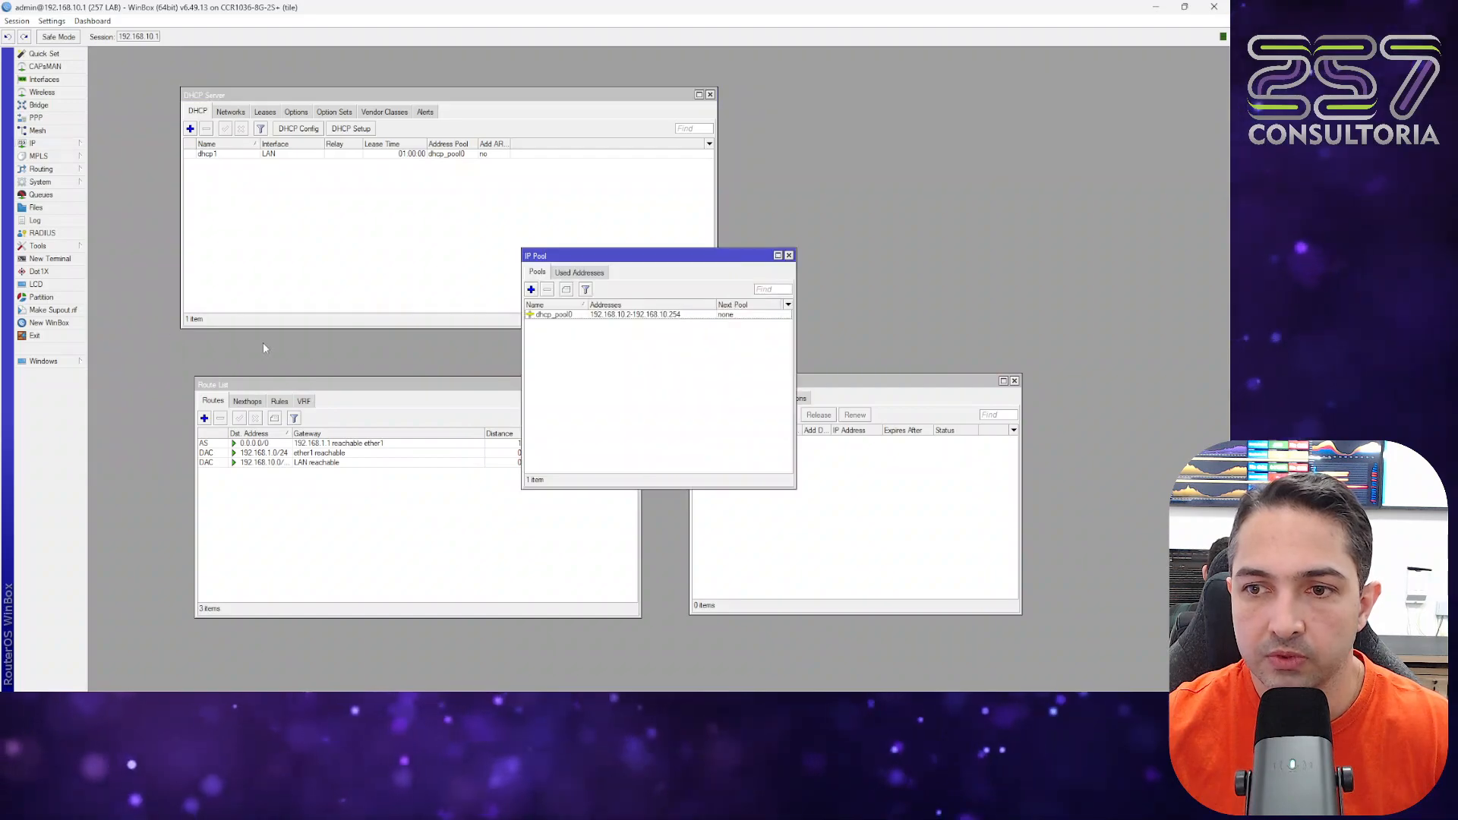
{"action": "left_click", "coordinate": [683, 315]}
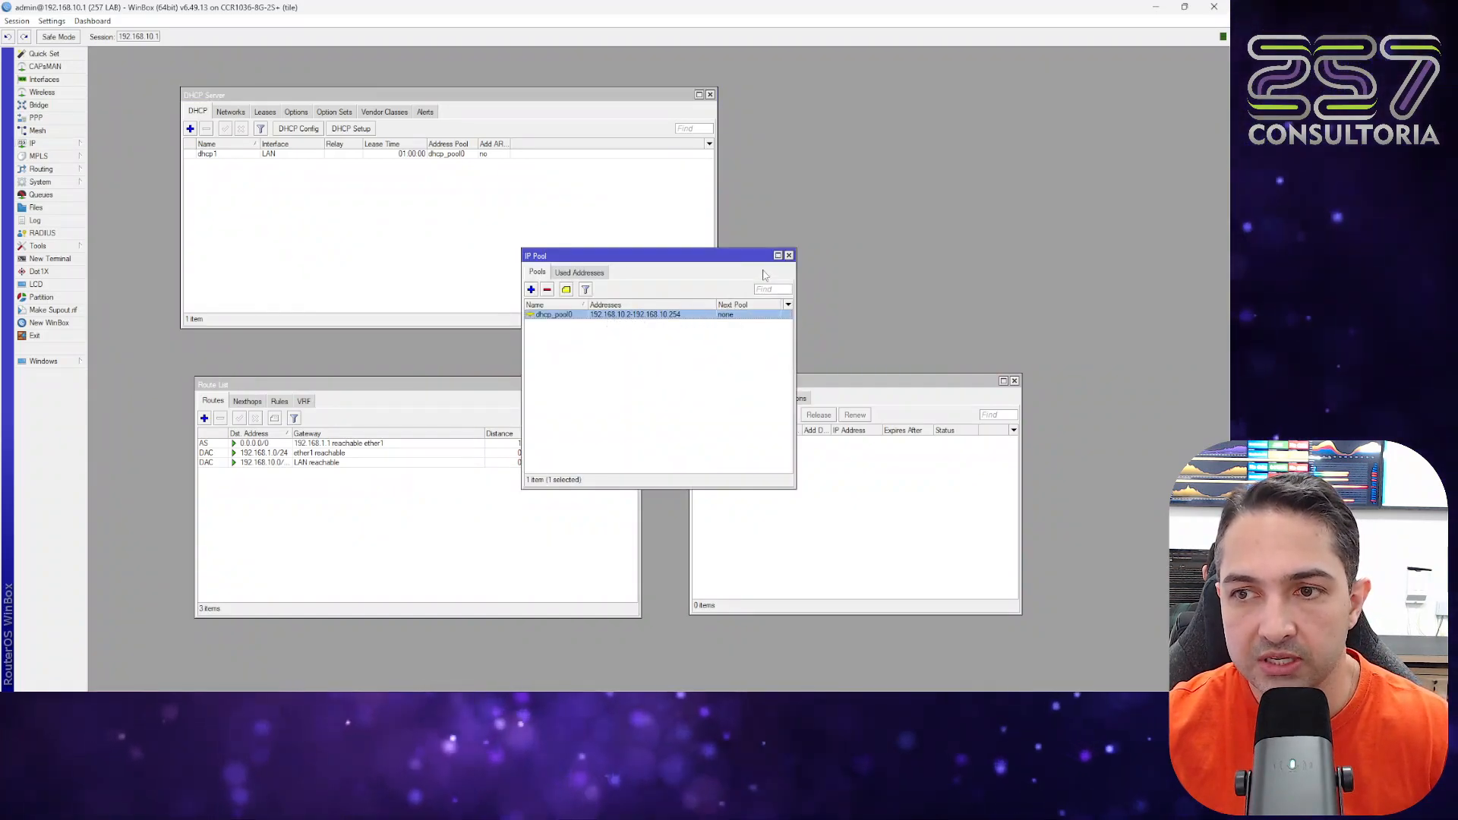
{"action": "left_click", "coordinate": [789, 256]}
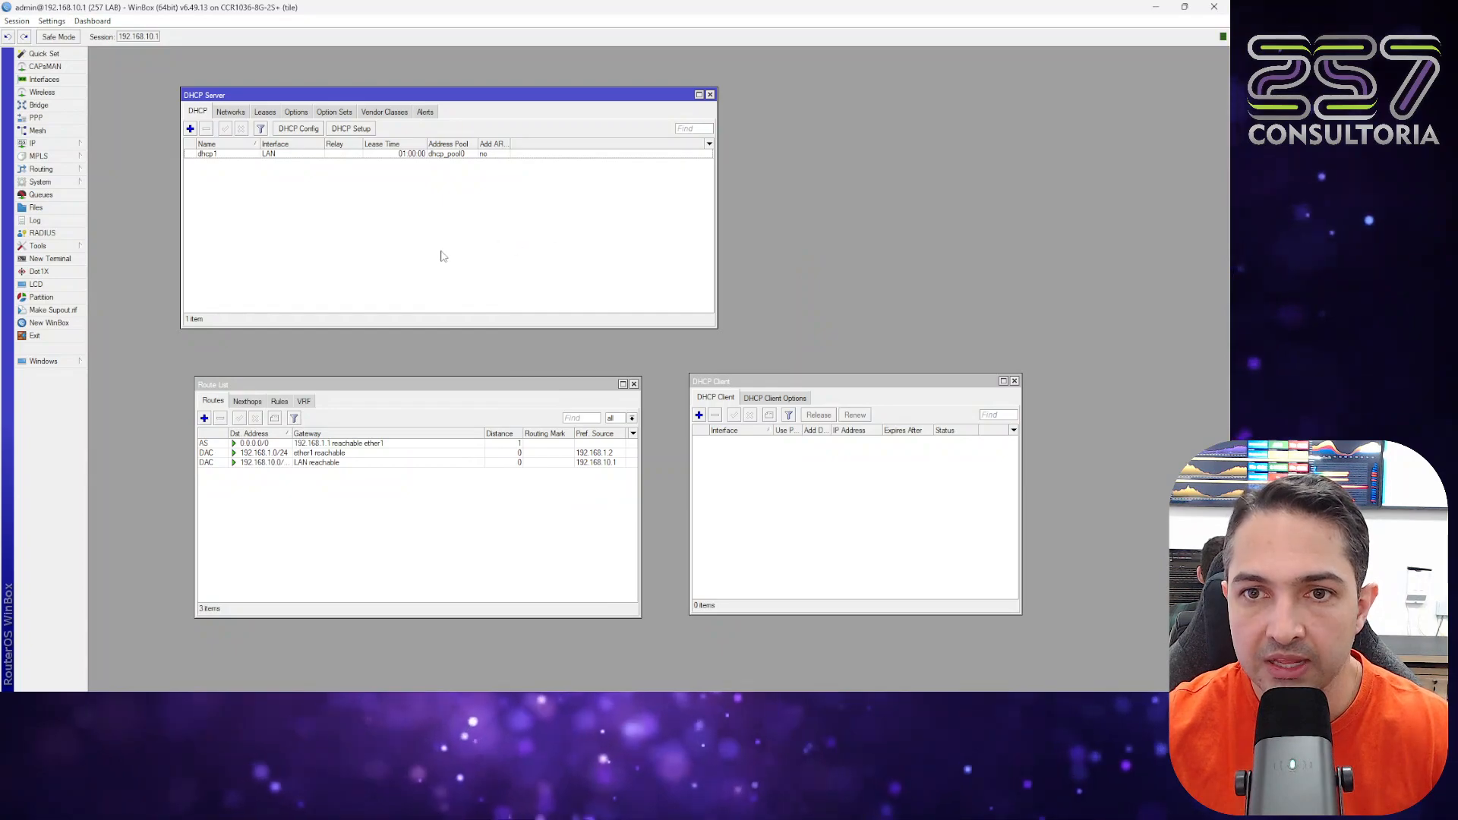
{"action": "left_click", "coordinate": [234, 112]}
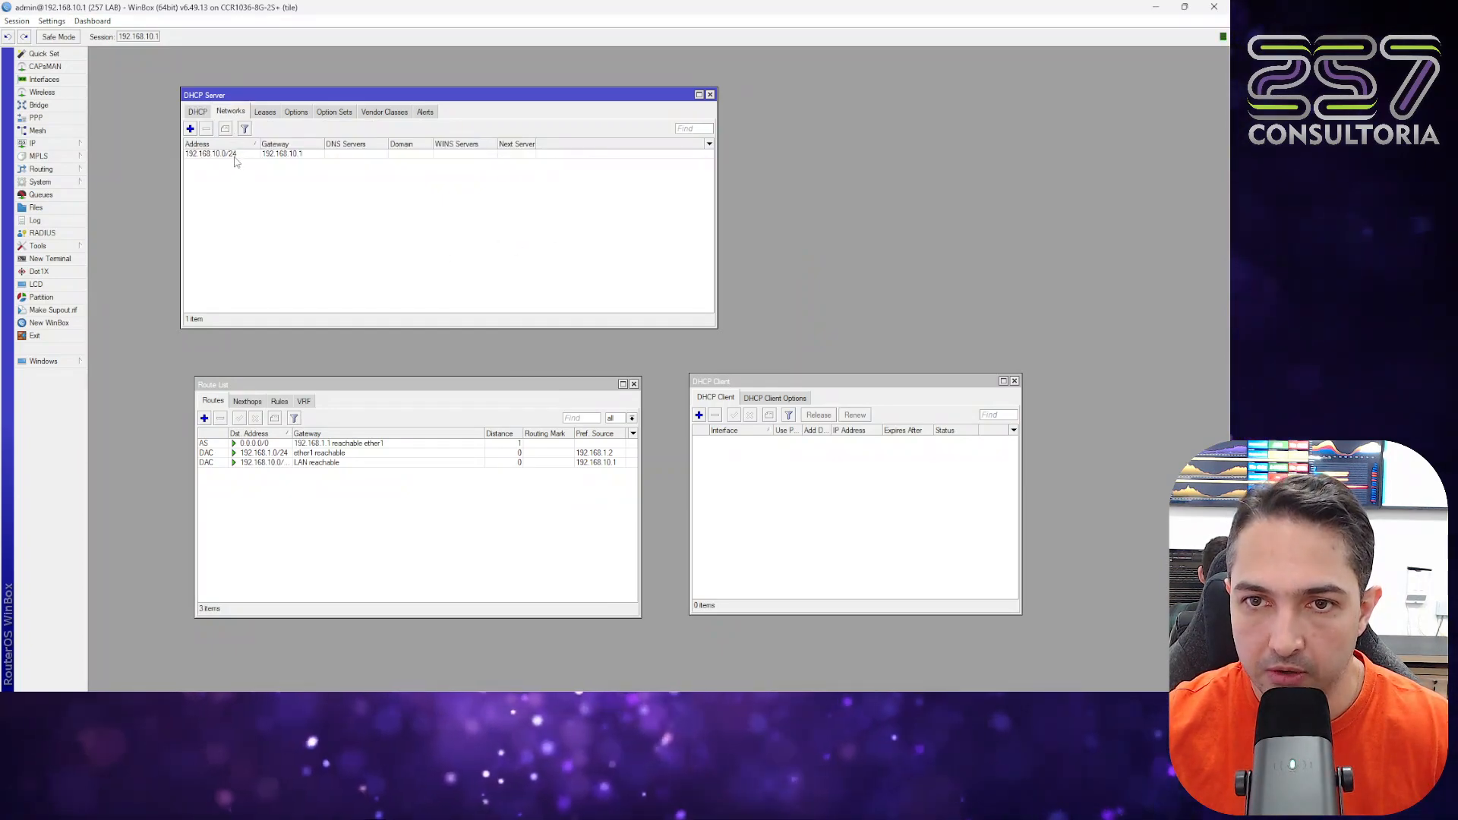
{"action": "left_click", "coordinate": [236, 155]}
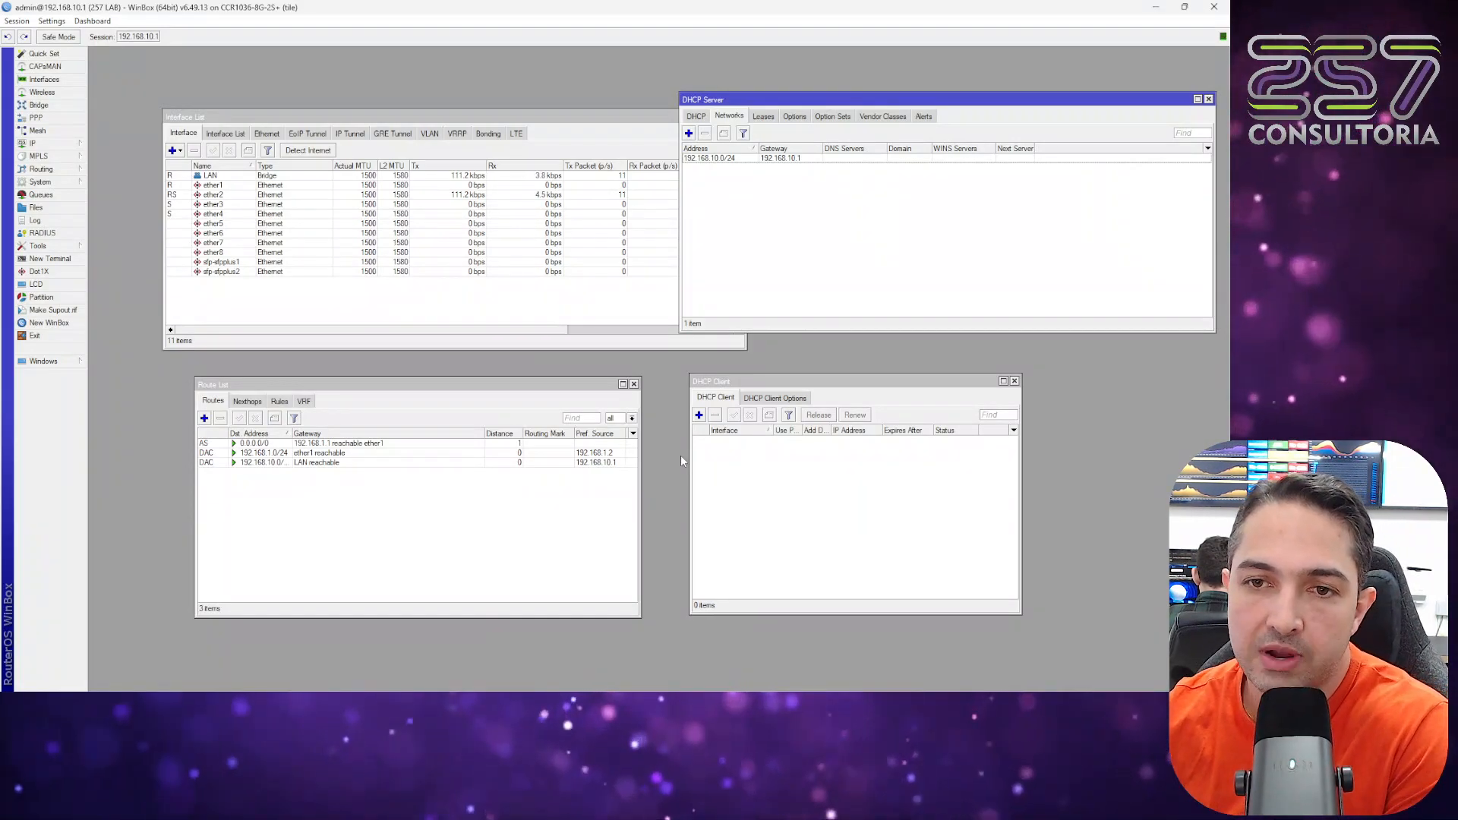
Step: Check ether3 in the interface list and examine the DHCP server's leases, widening the Active Host Name column
{"action": "left_click", "coordinate": [222, 204]}
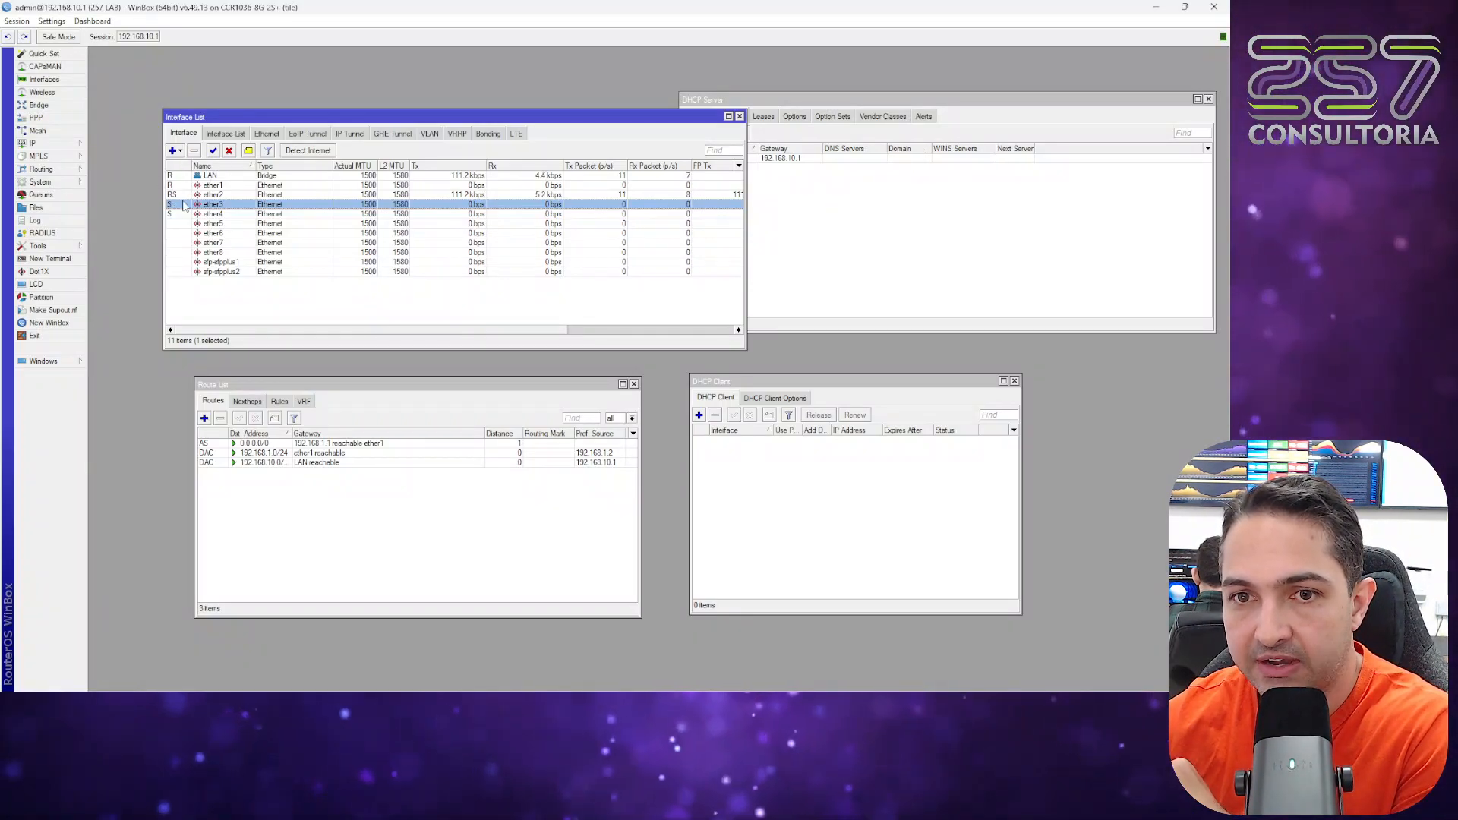
{"action": "left_click", "coordinate": [784, 192]}
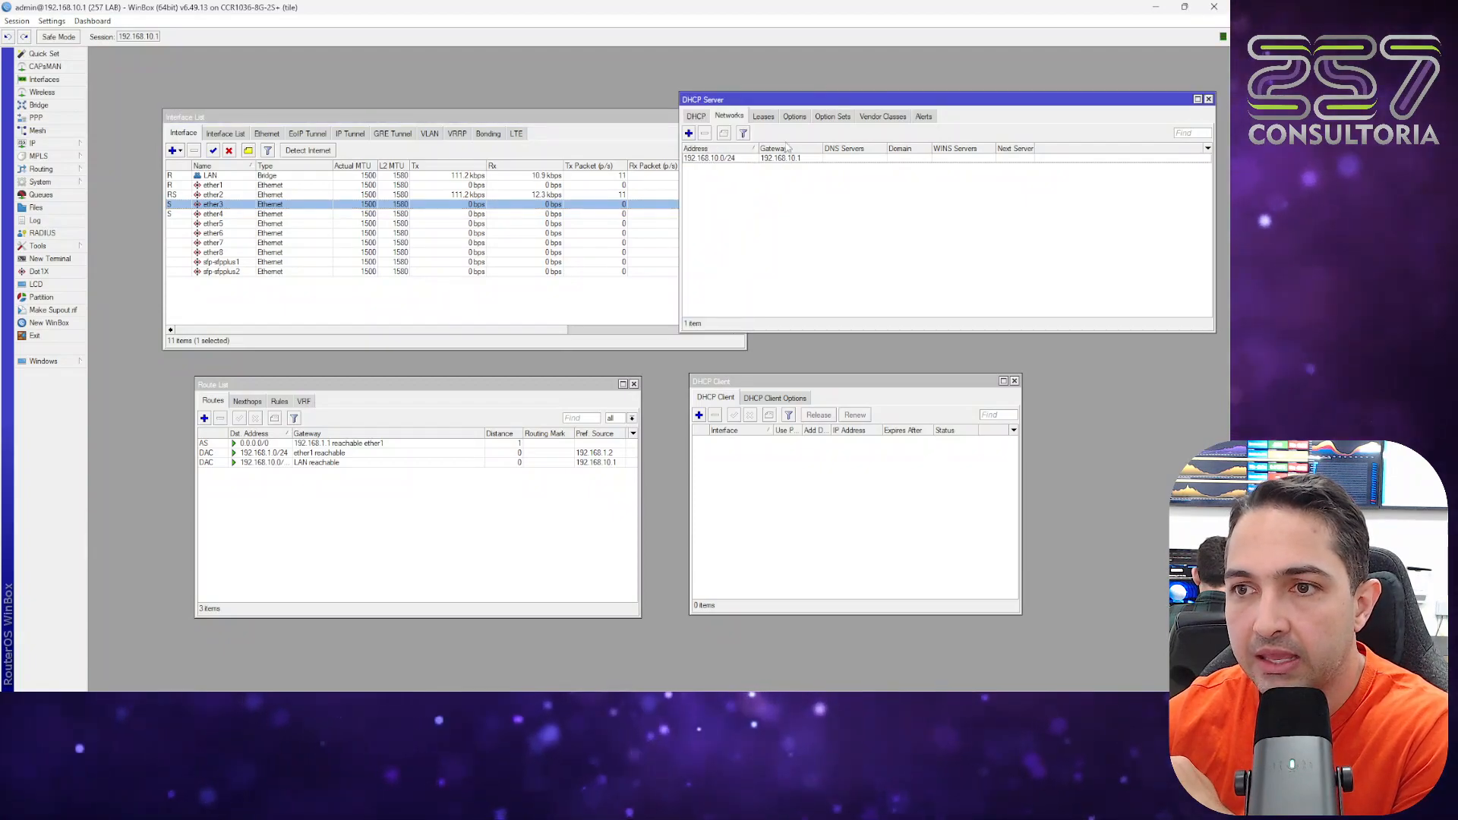
{"action": "left_click", "coordinate": [770, 119]}
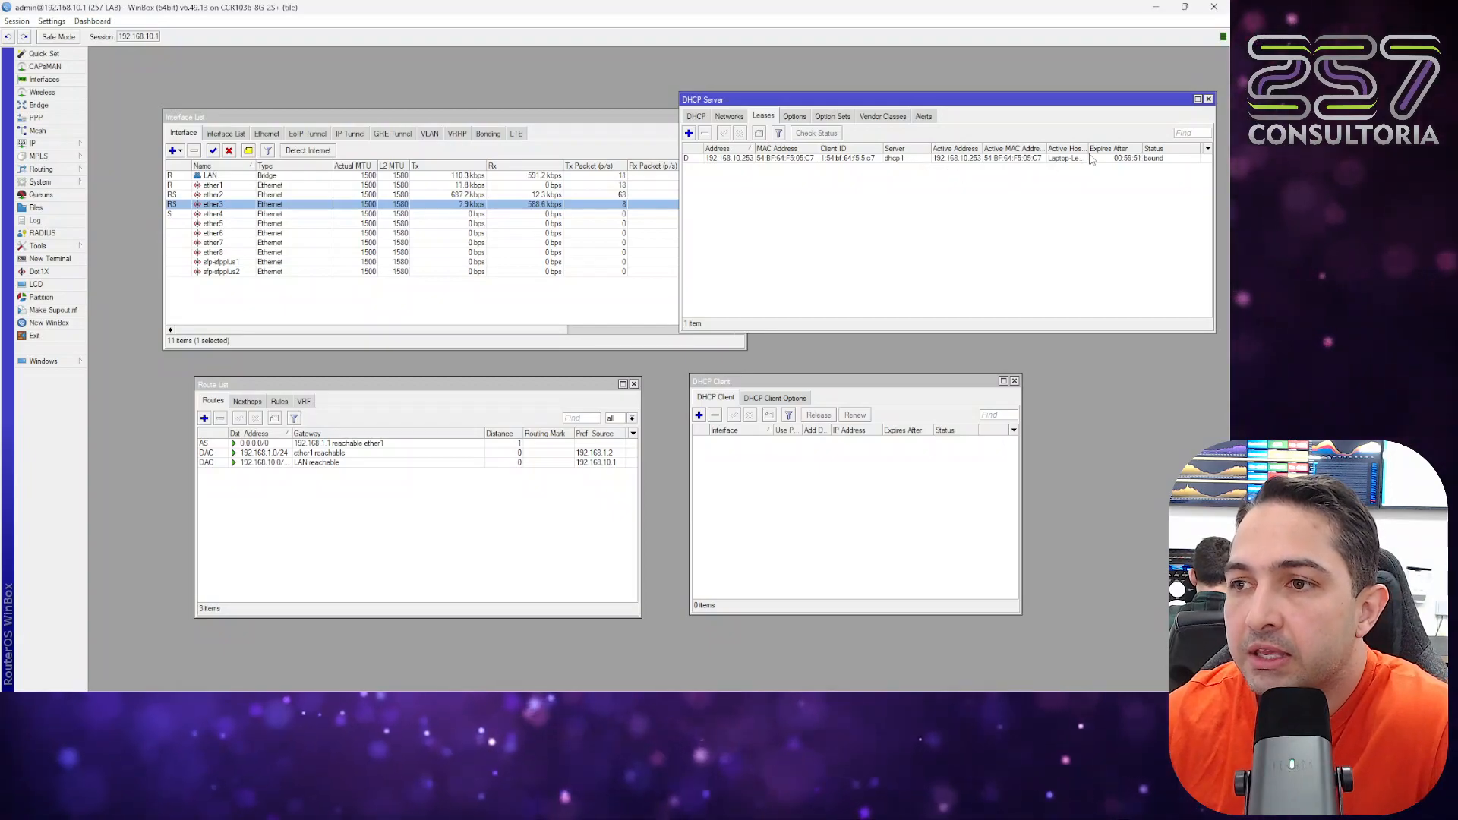
{"action": "left_click_drag", "start_coordinate": [1090, 149], "coordinate": [1112, 148]}
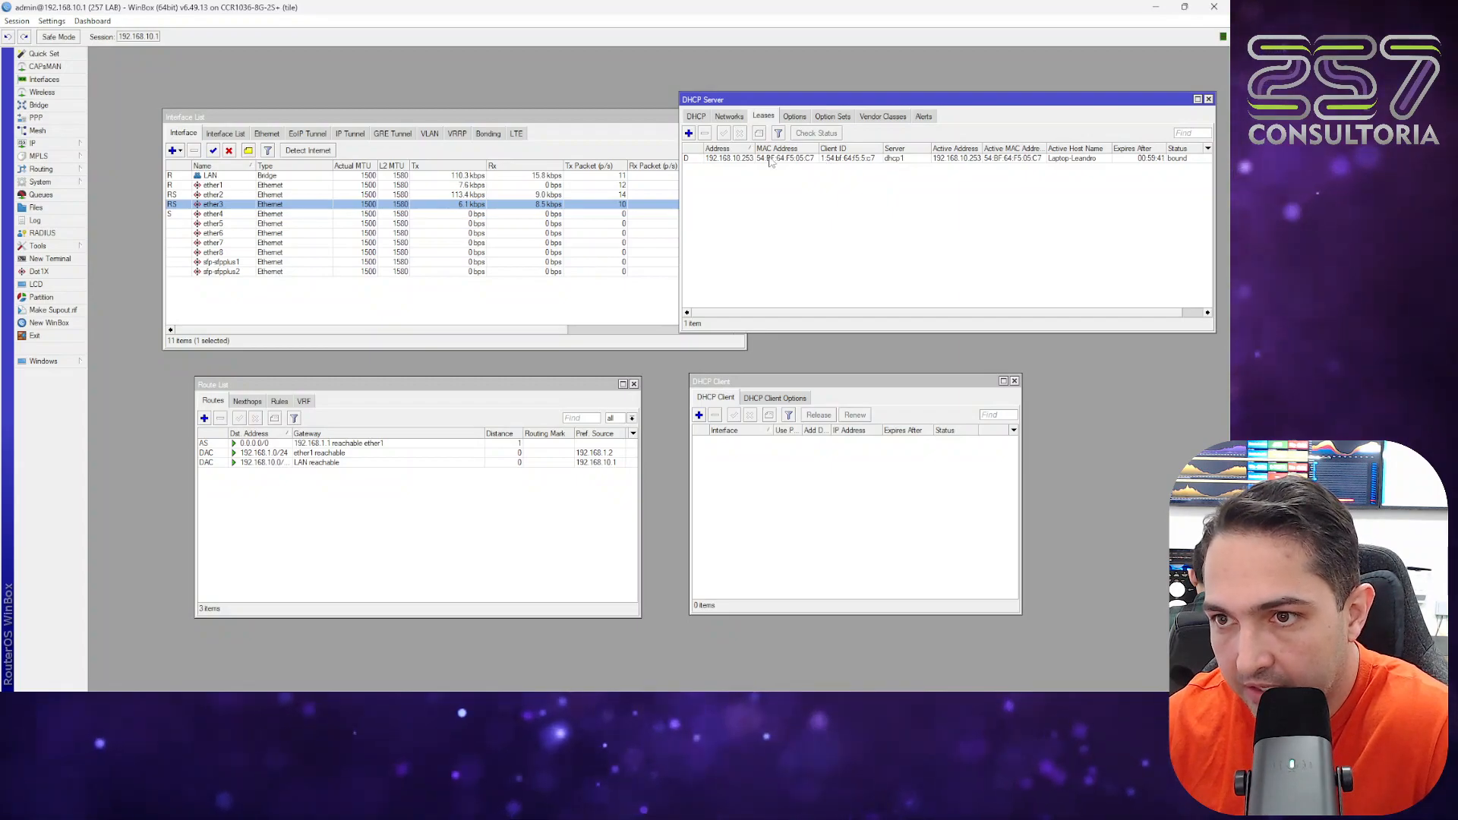
{"action": "left_click", "coordinate": [747, 161]}
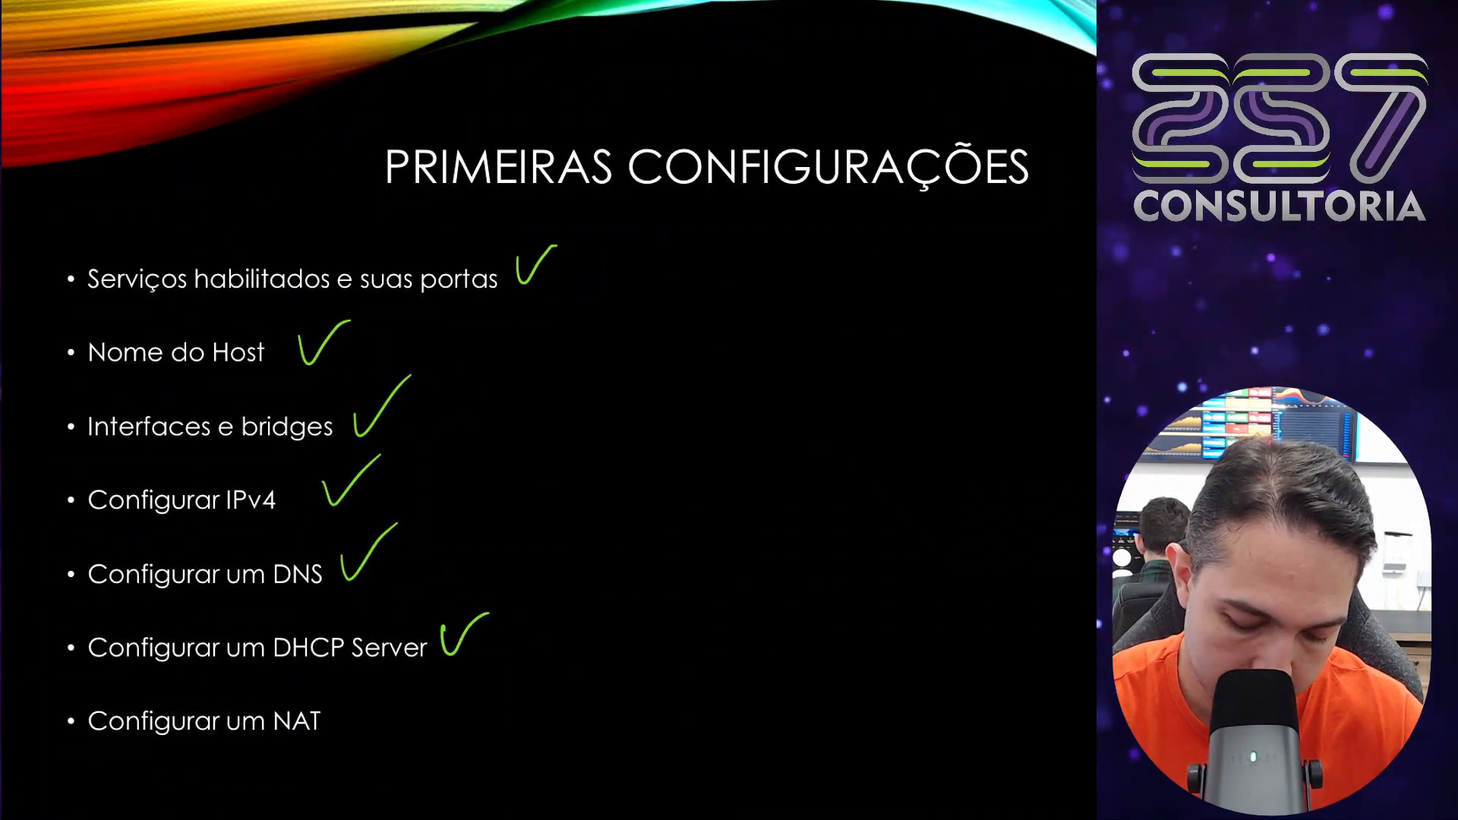
{"action": "left_click_drag", "start_coordinate": [355, 705], "coordinate": [413, 692]}
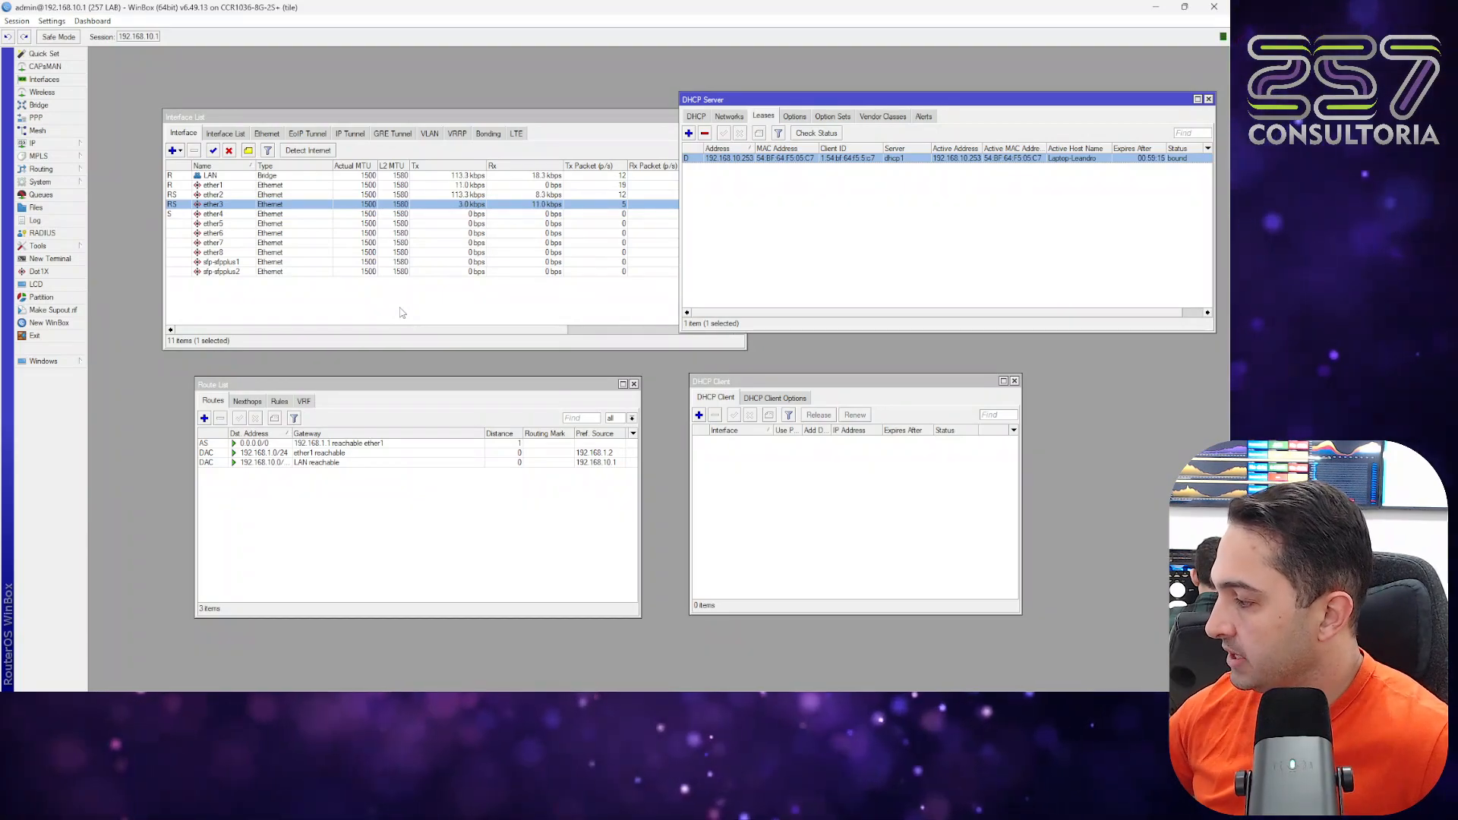
Step: Run Torch on ether3 to examine the connected client's traffic to 8.8.8.8, and close Torch
{"action": "left_click", "coordinate": [327, 208]}
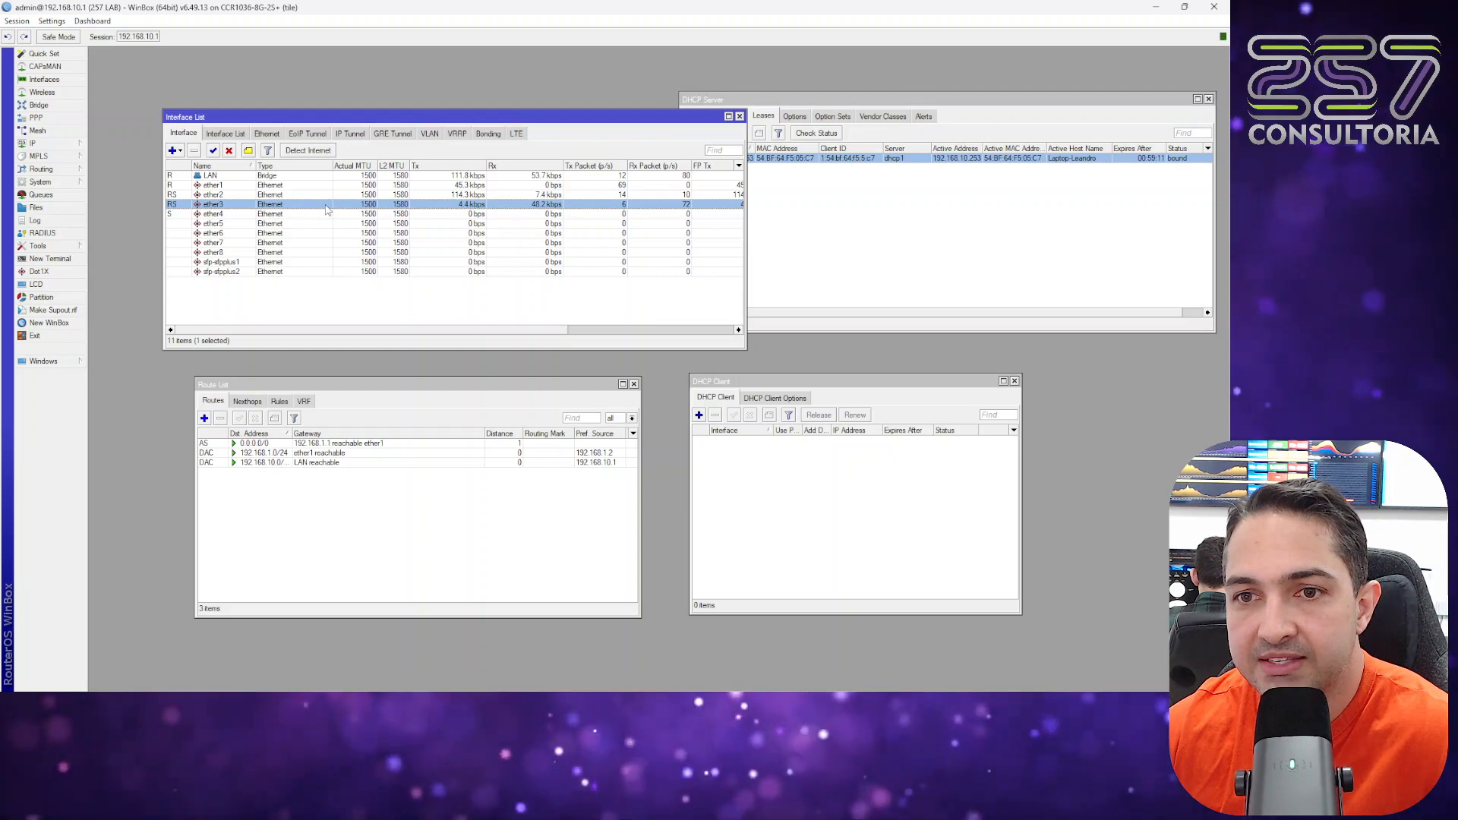
{"action": "right_click", "coordinate": [328, 207]}
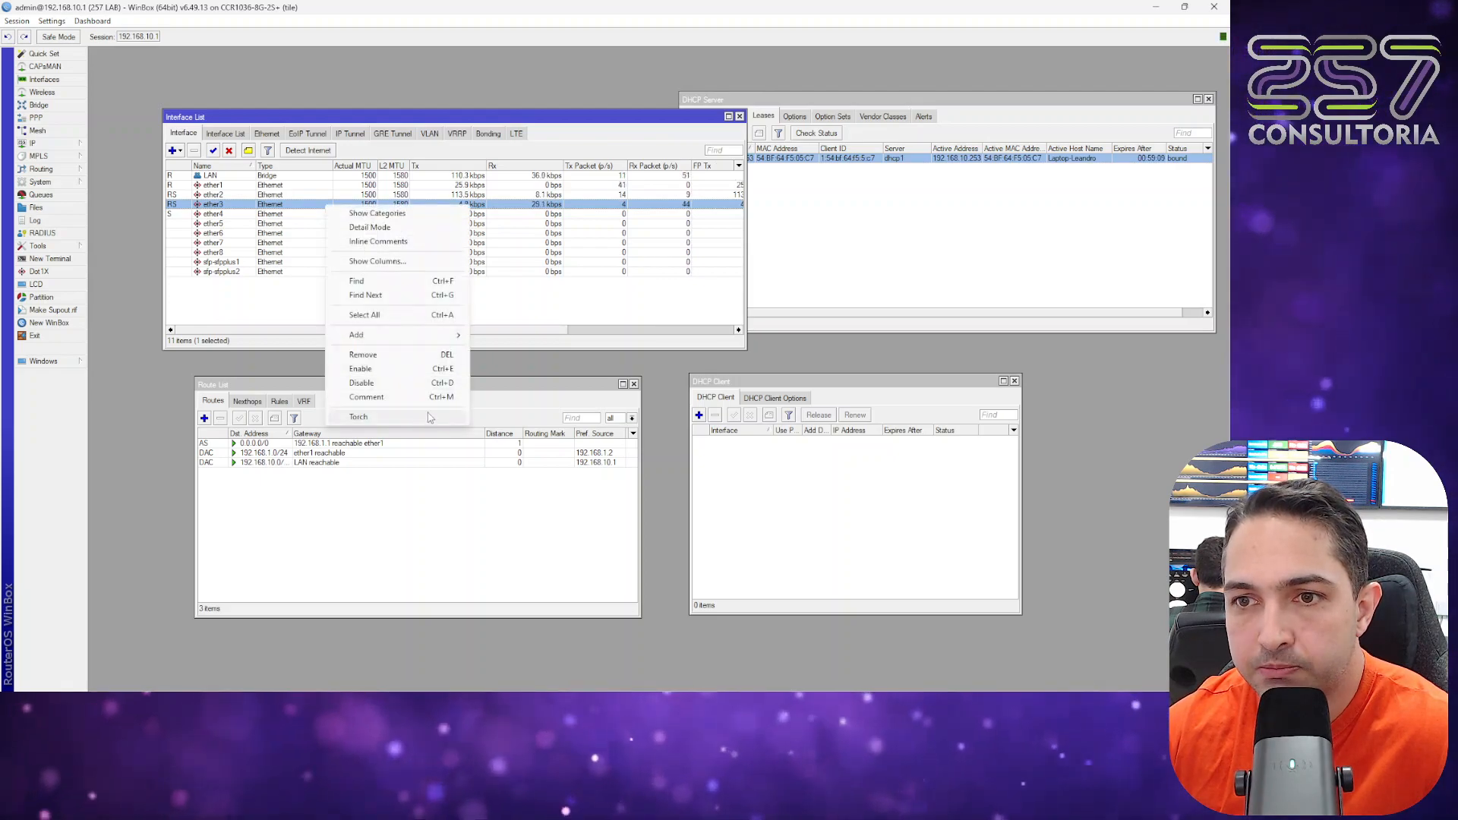
{"action": "left_click", "coordinate": [358, 417]}
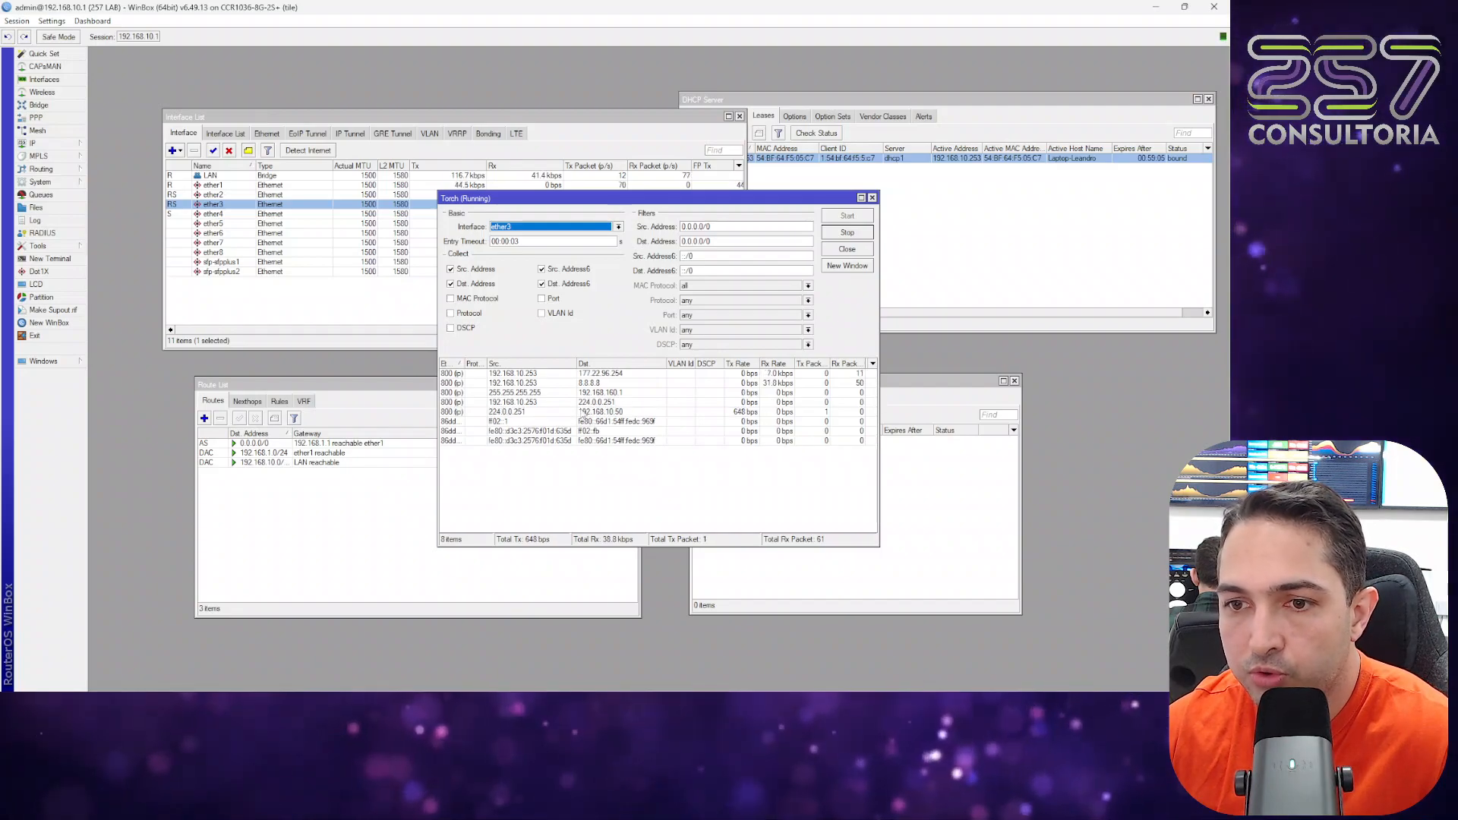
{"action": "left_click", "coordinate": [600, 384]}
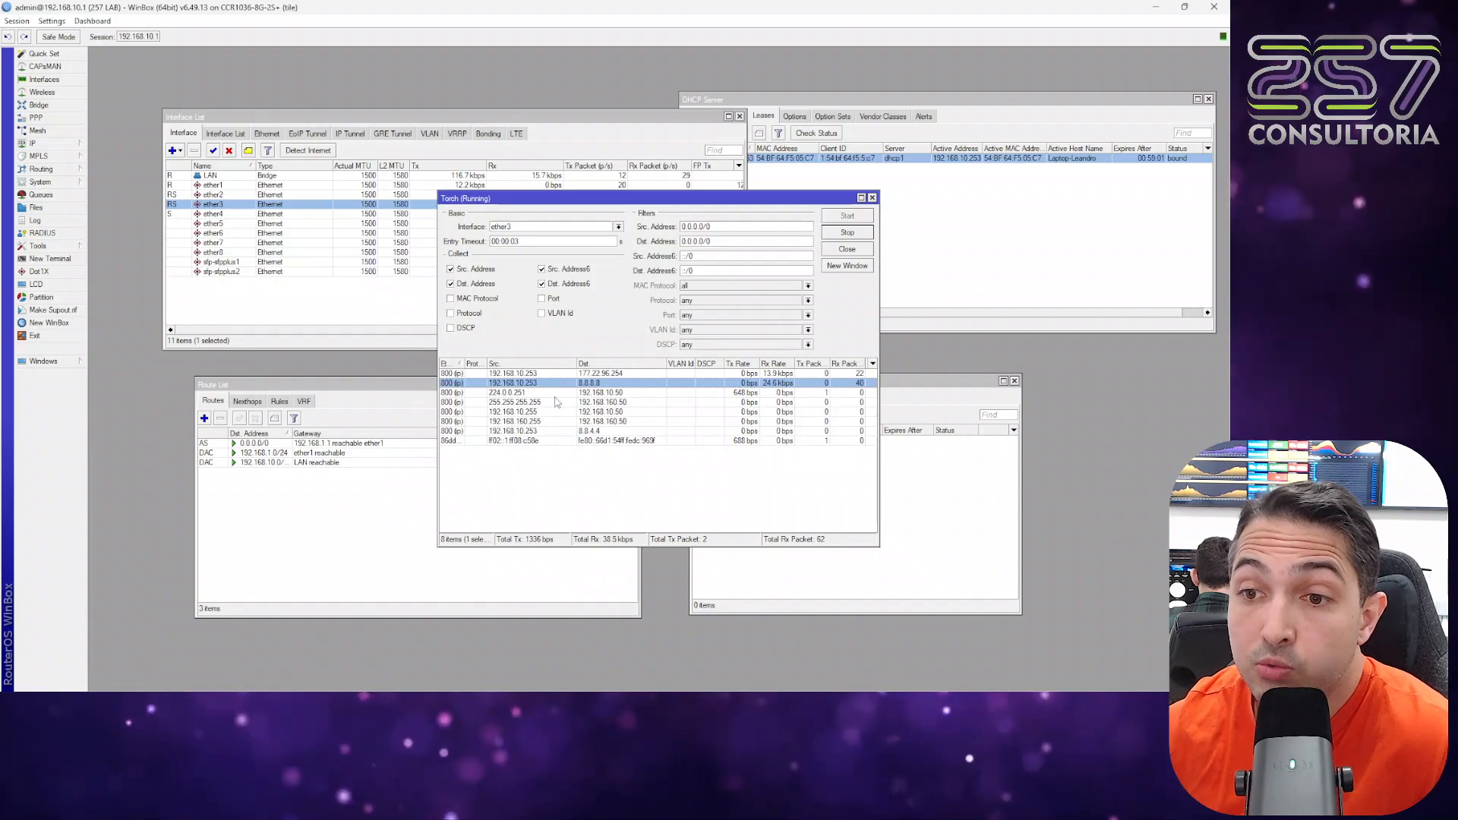
{"action": "left_click", "coordinate": [879, 212]}
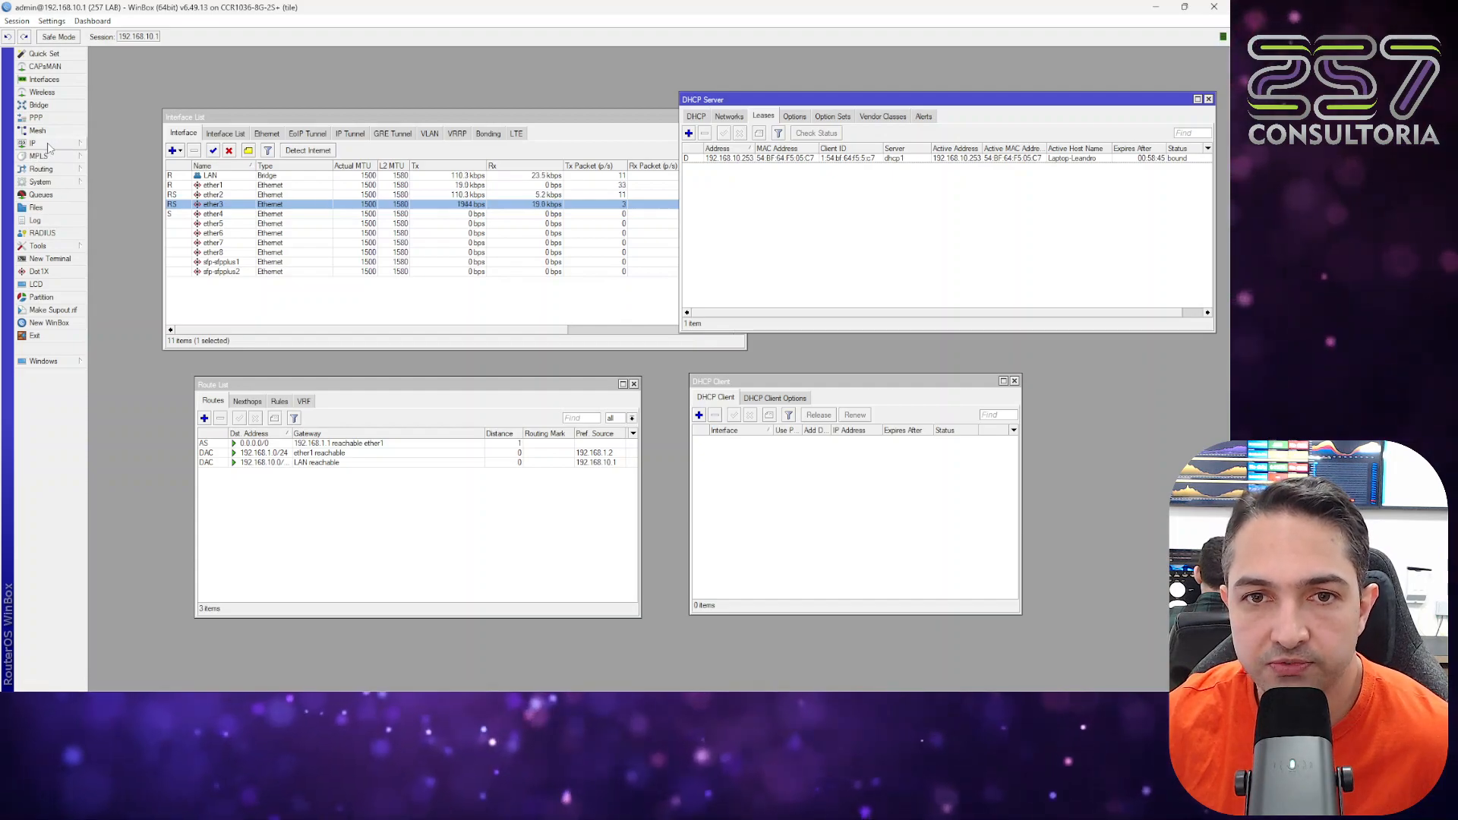
Step: Open the firewall's NAT rules and start a new rule with the srcnat chain
{"action": "left_click", "coordinate": [34, 142]}
{"action": "left_click", "coordinate": [141, 249]}
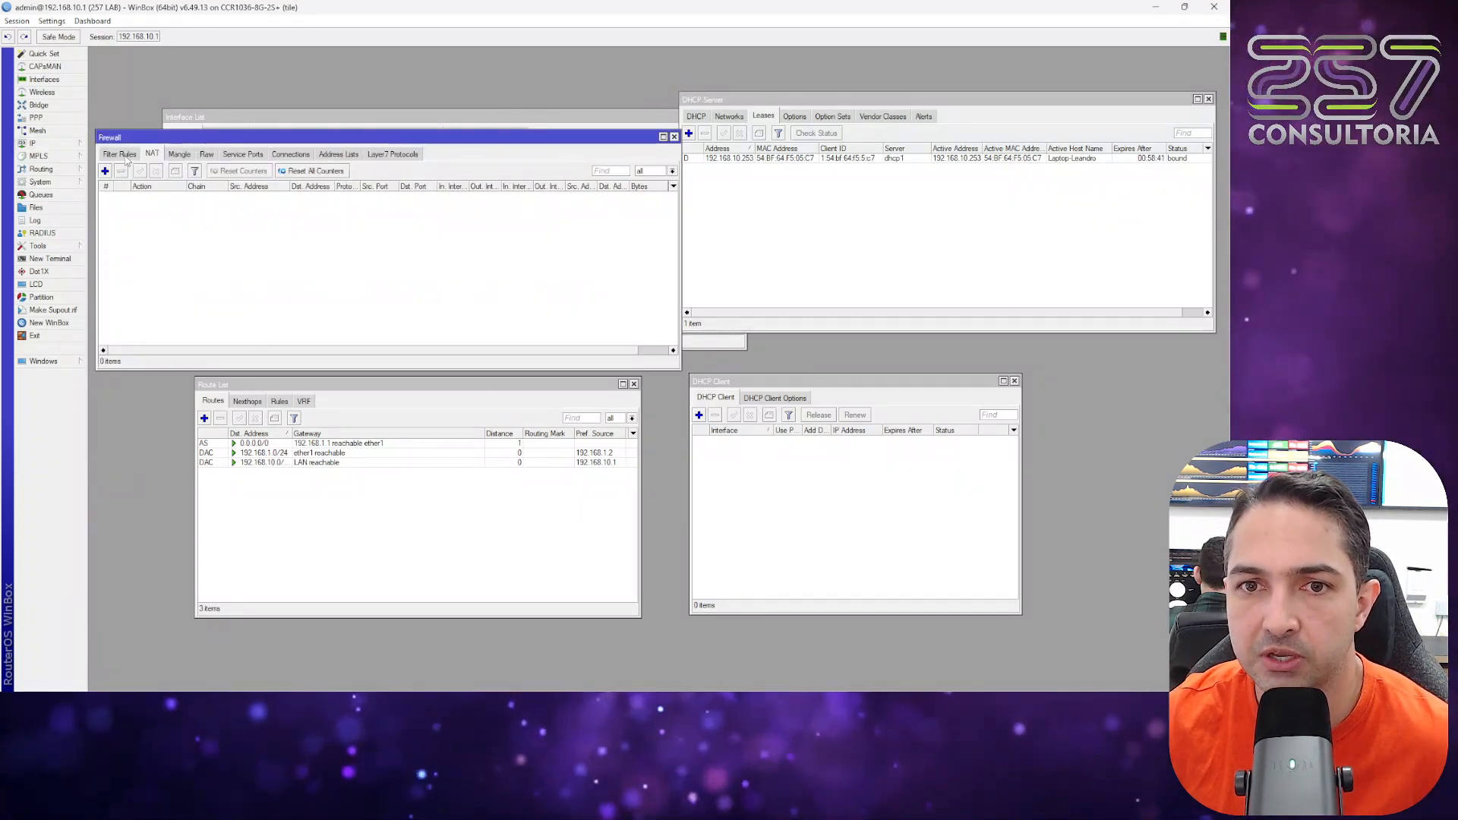
{"action": "left_click", "coordinate": [120, 154]}
{"action": "left_click", "coordinate": [152, 153]}
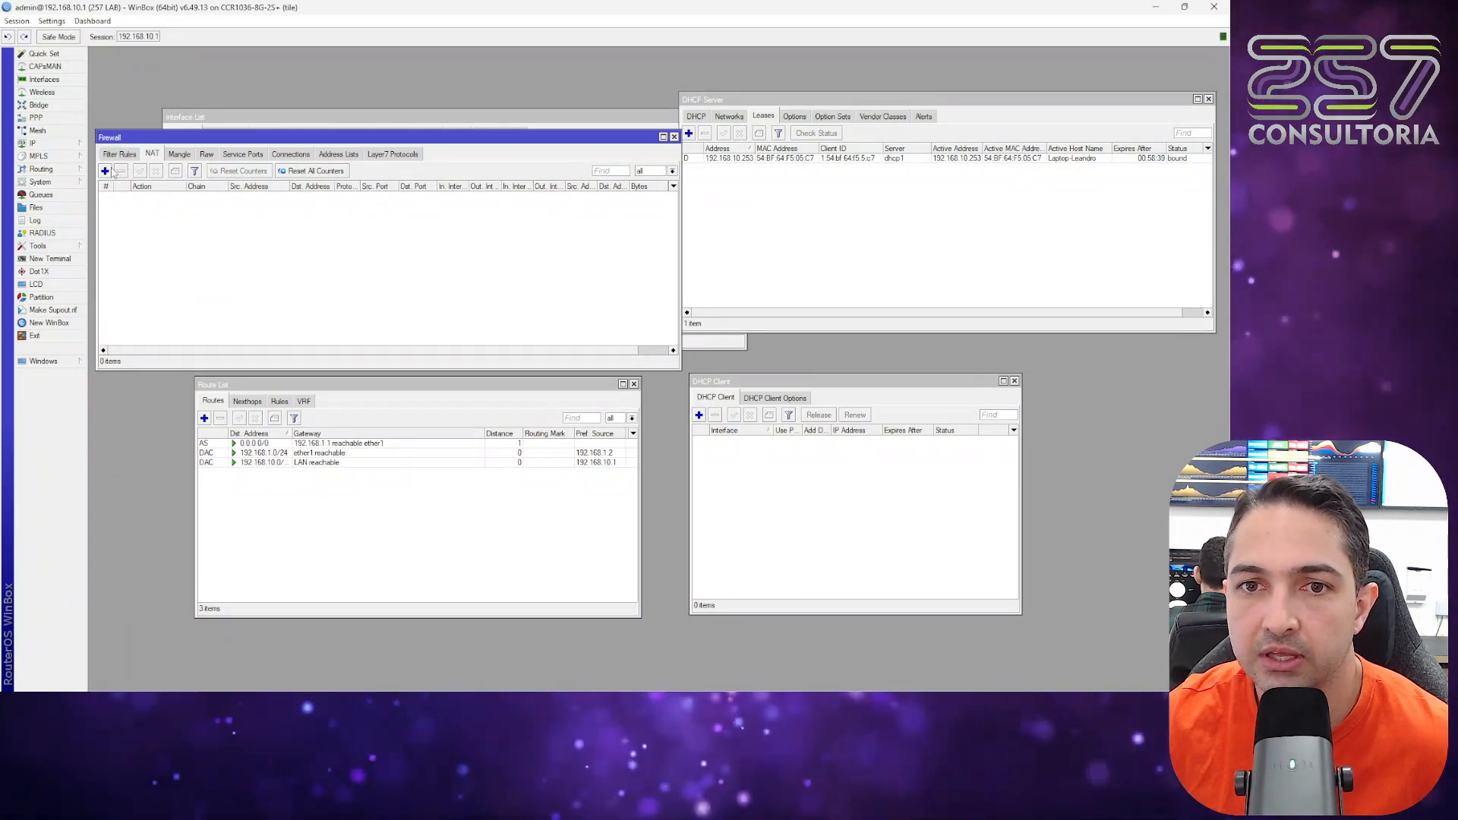
{"action": "left_click", "coordinate": [106, 171]}
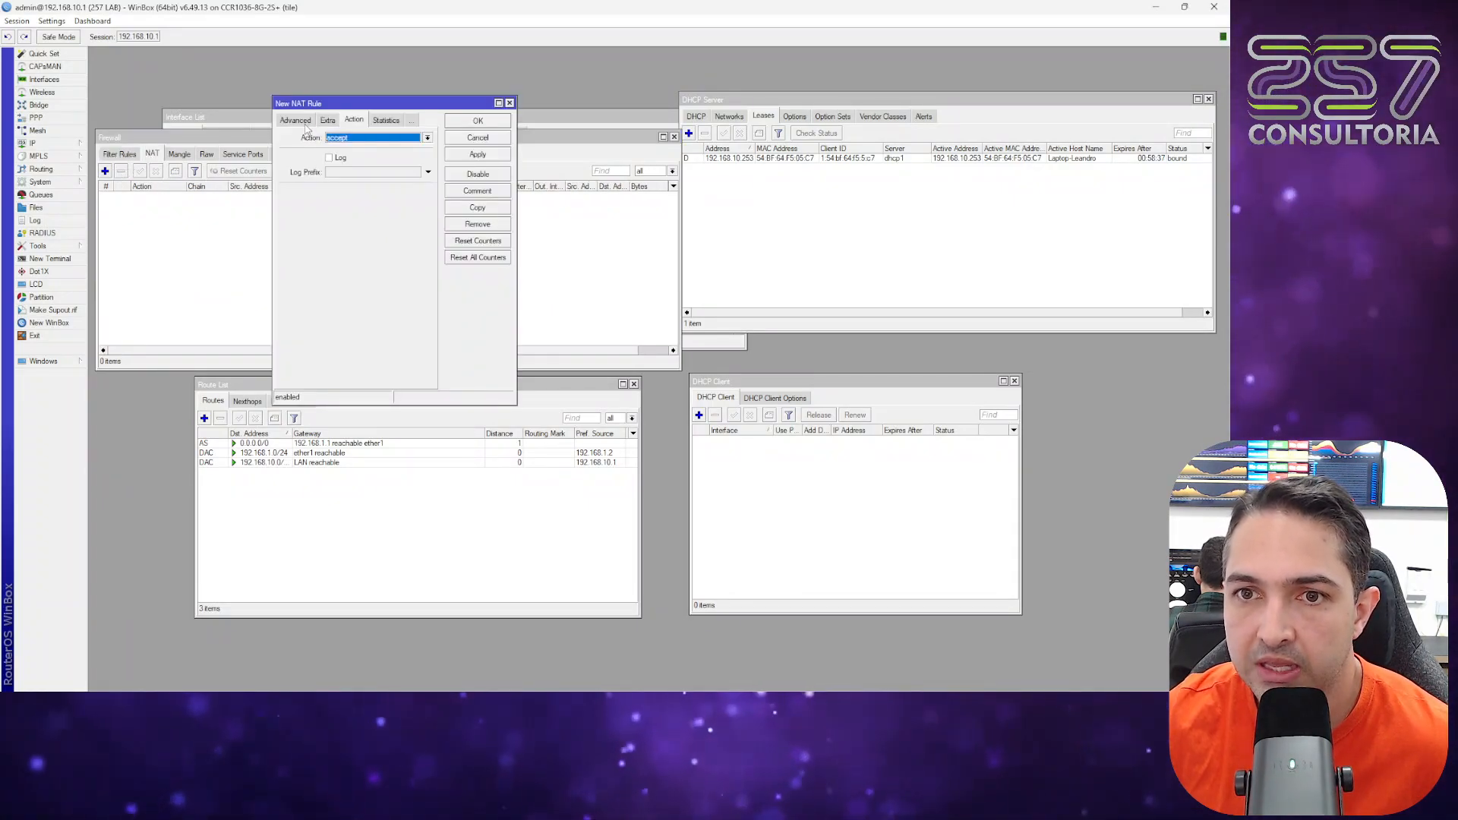
{"action": "left_click", "coordinate": [328, 120]}
{"action": "left_click", "coordinate": [372, 138]}
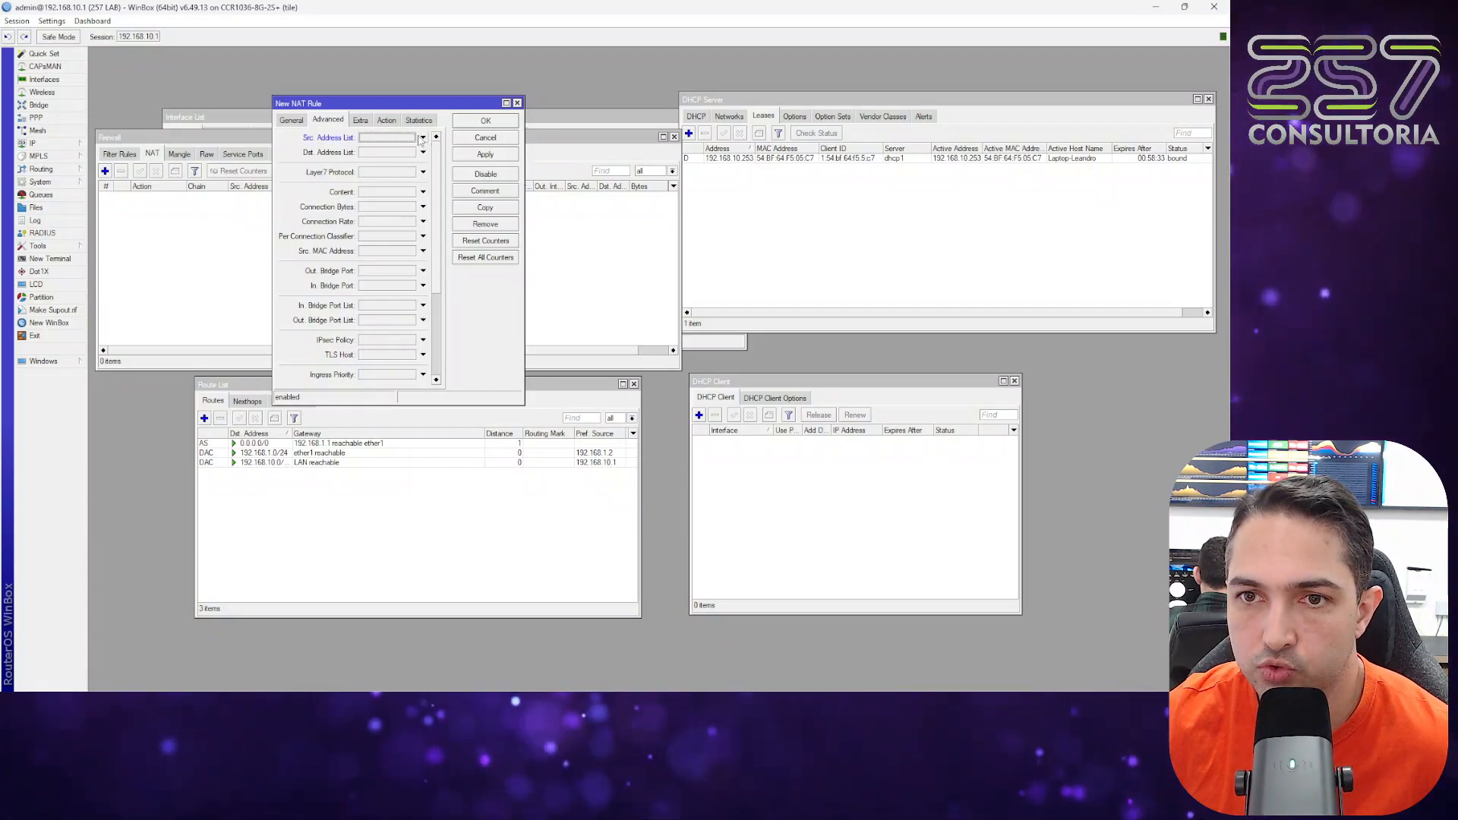
{"action": "left_click", "coordinate": [292, 121]}
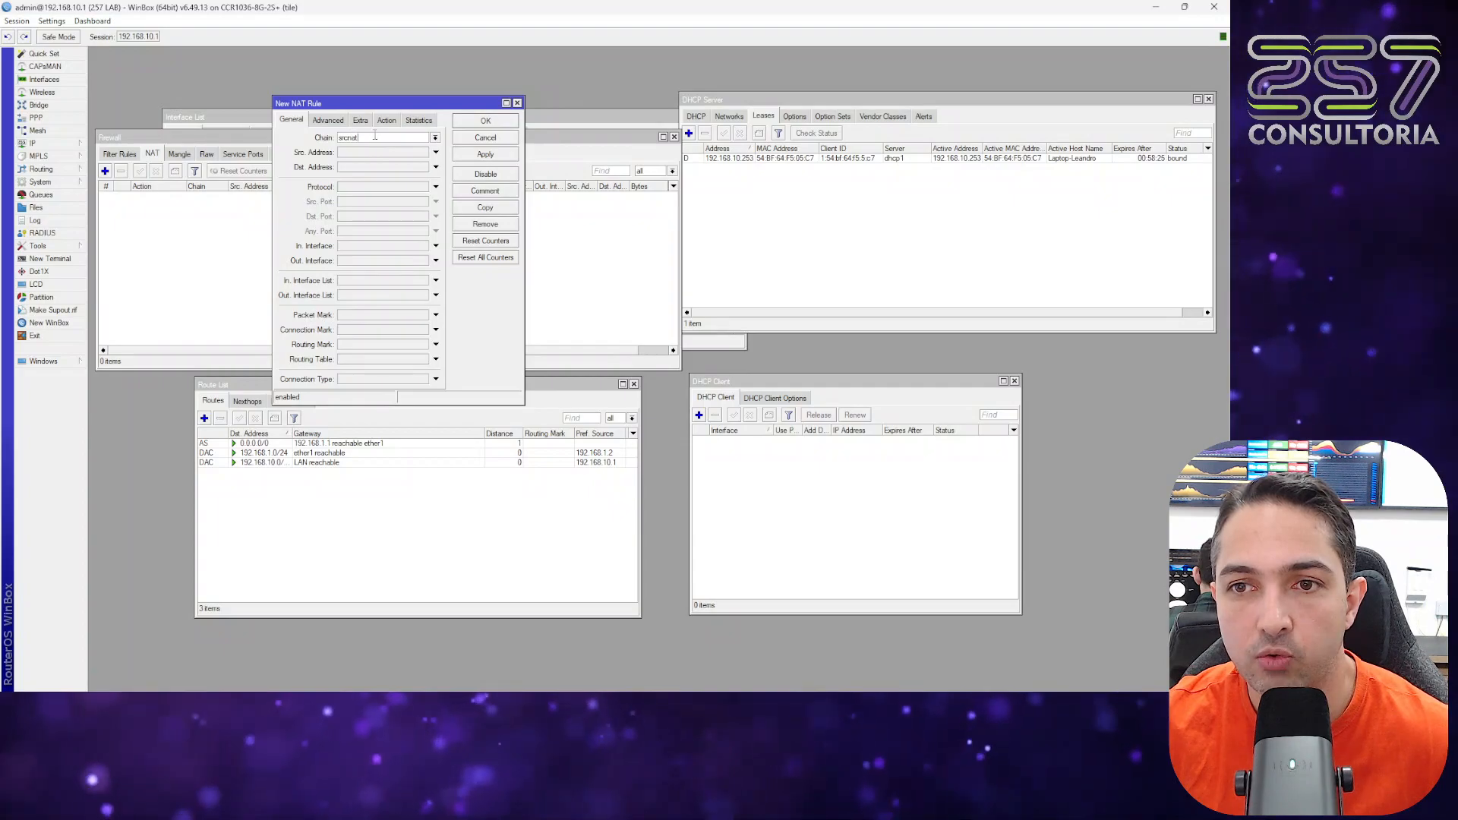
{"action": "left_click", "coordinate": [435, 139]}
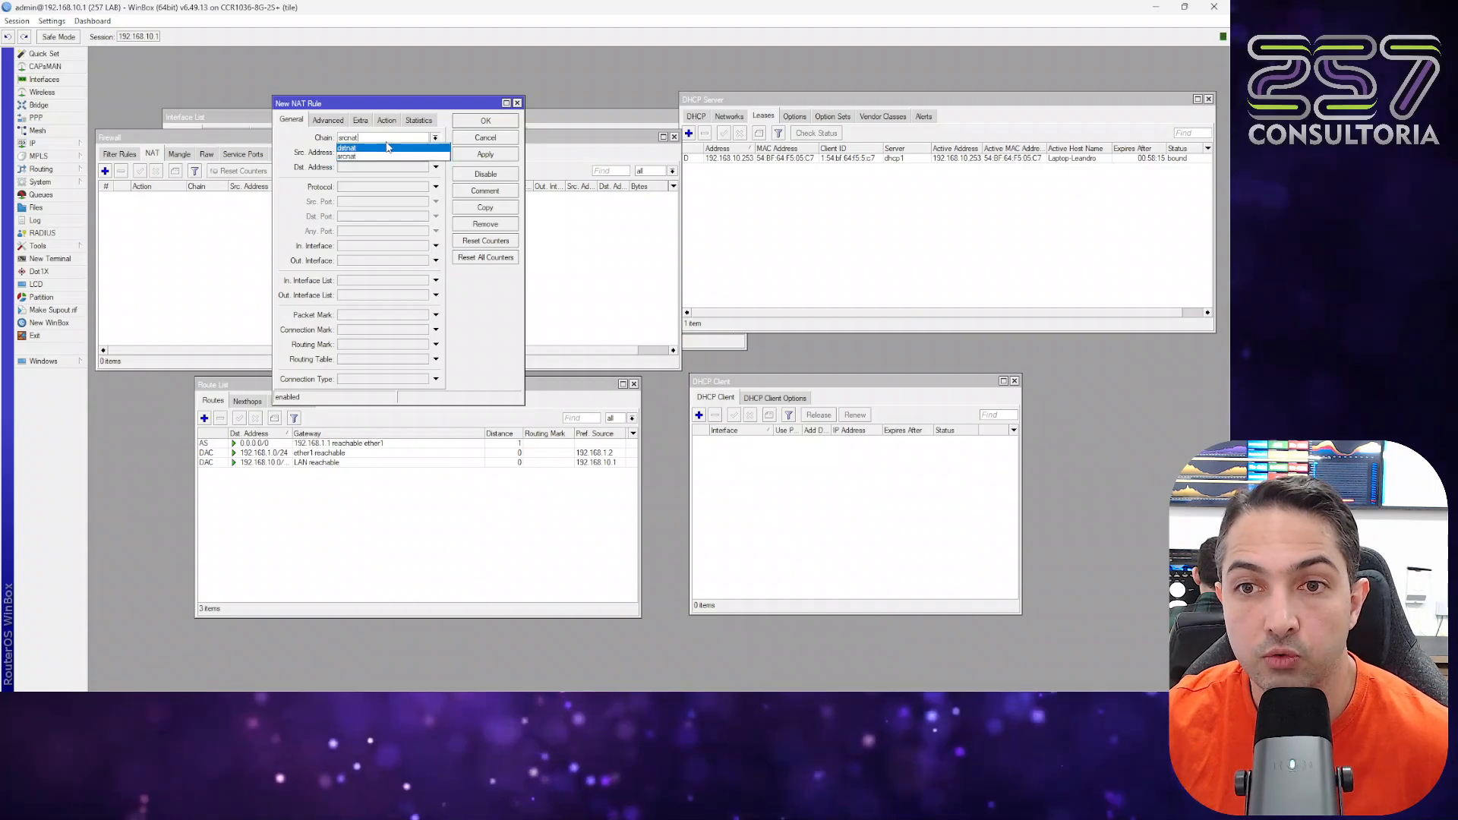
{"action": "left_click", "coordinate": [357, 157]}
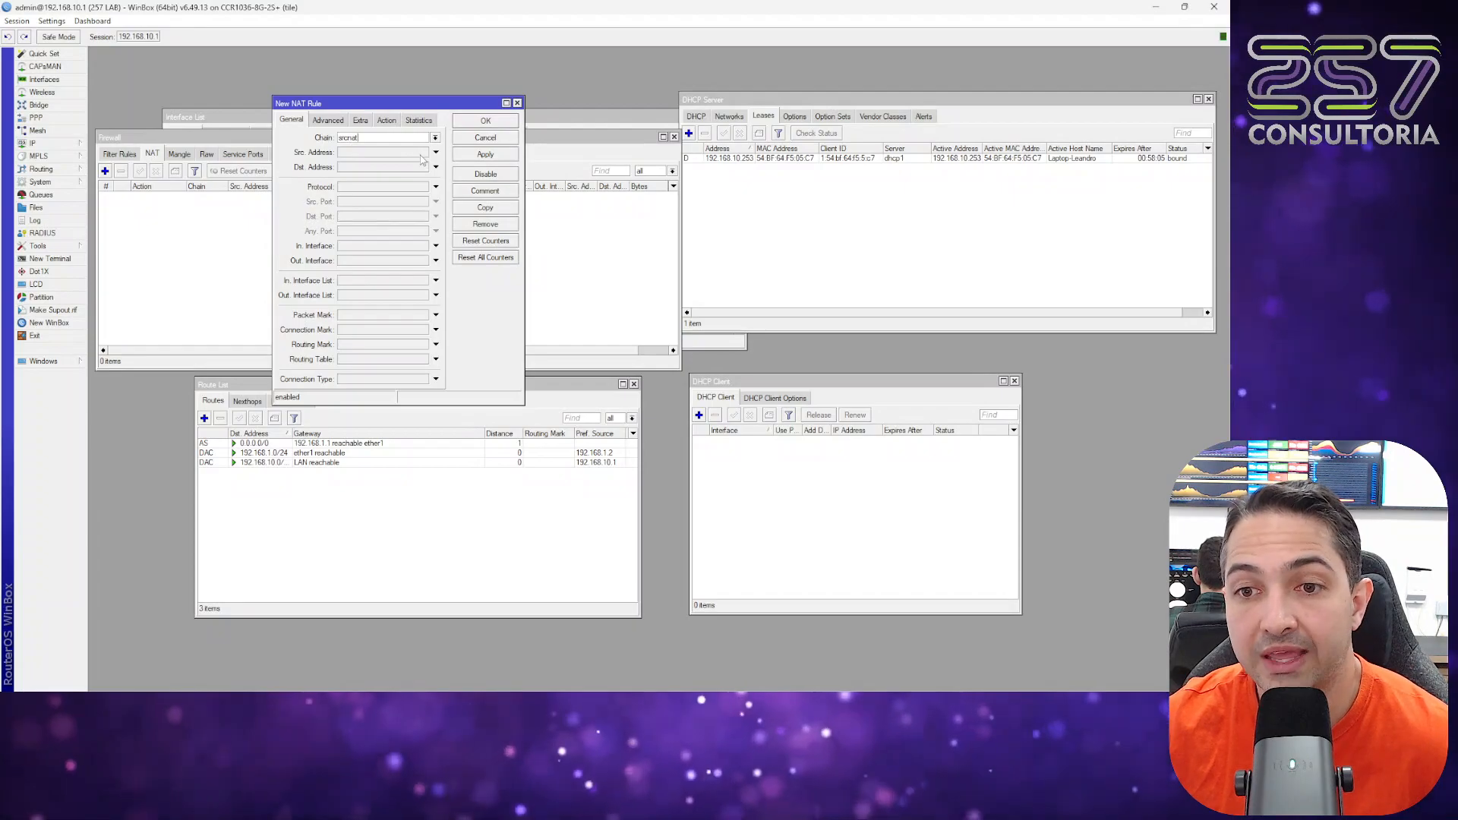
Step: Set the new NAT rule's action to masquerade and save the rule
{"action": "left_click", "coordinate": [386, 121]}
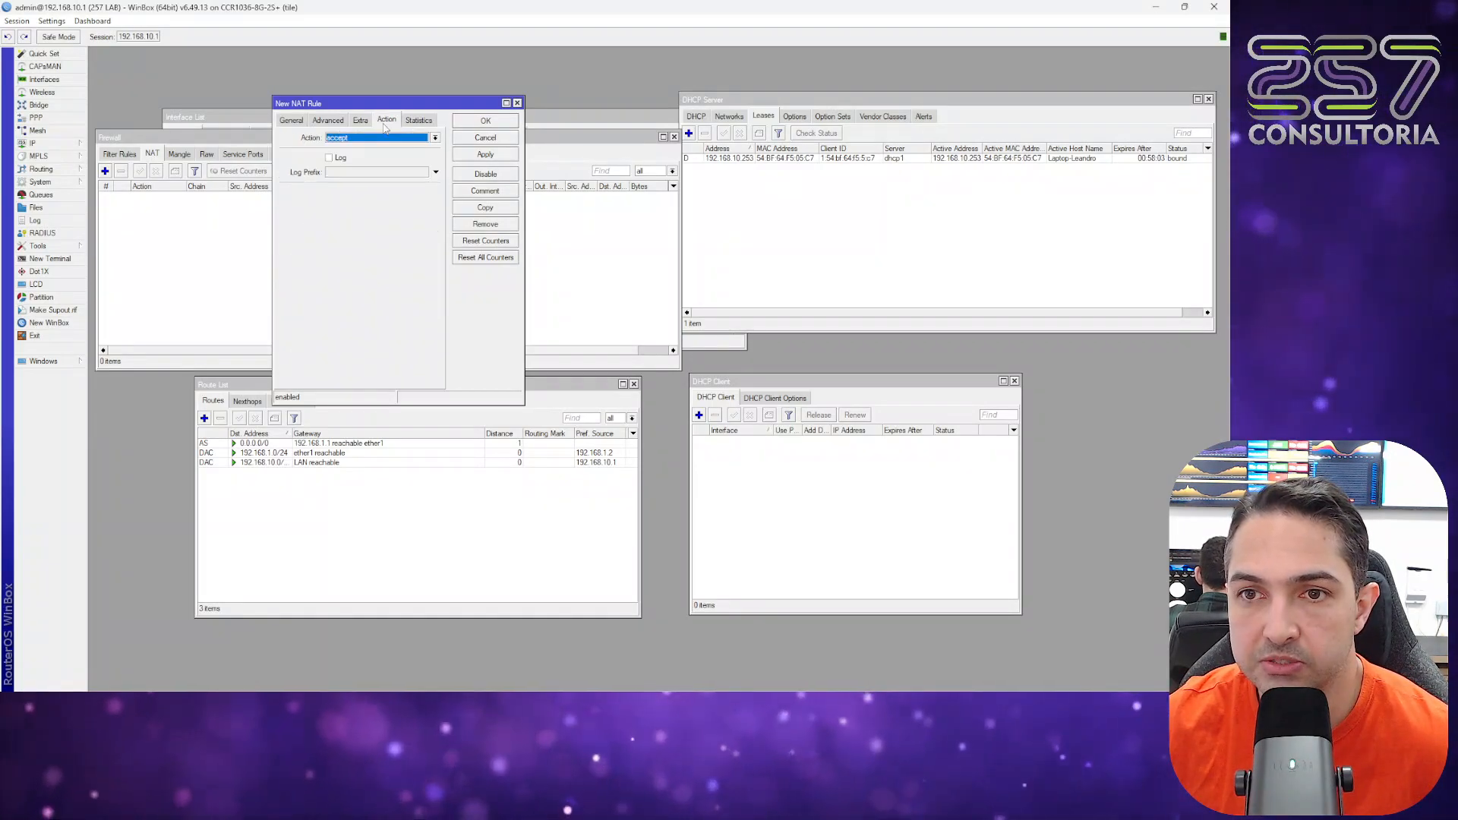
{"action": "left_click", "coordinate": [379, 138]}
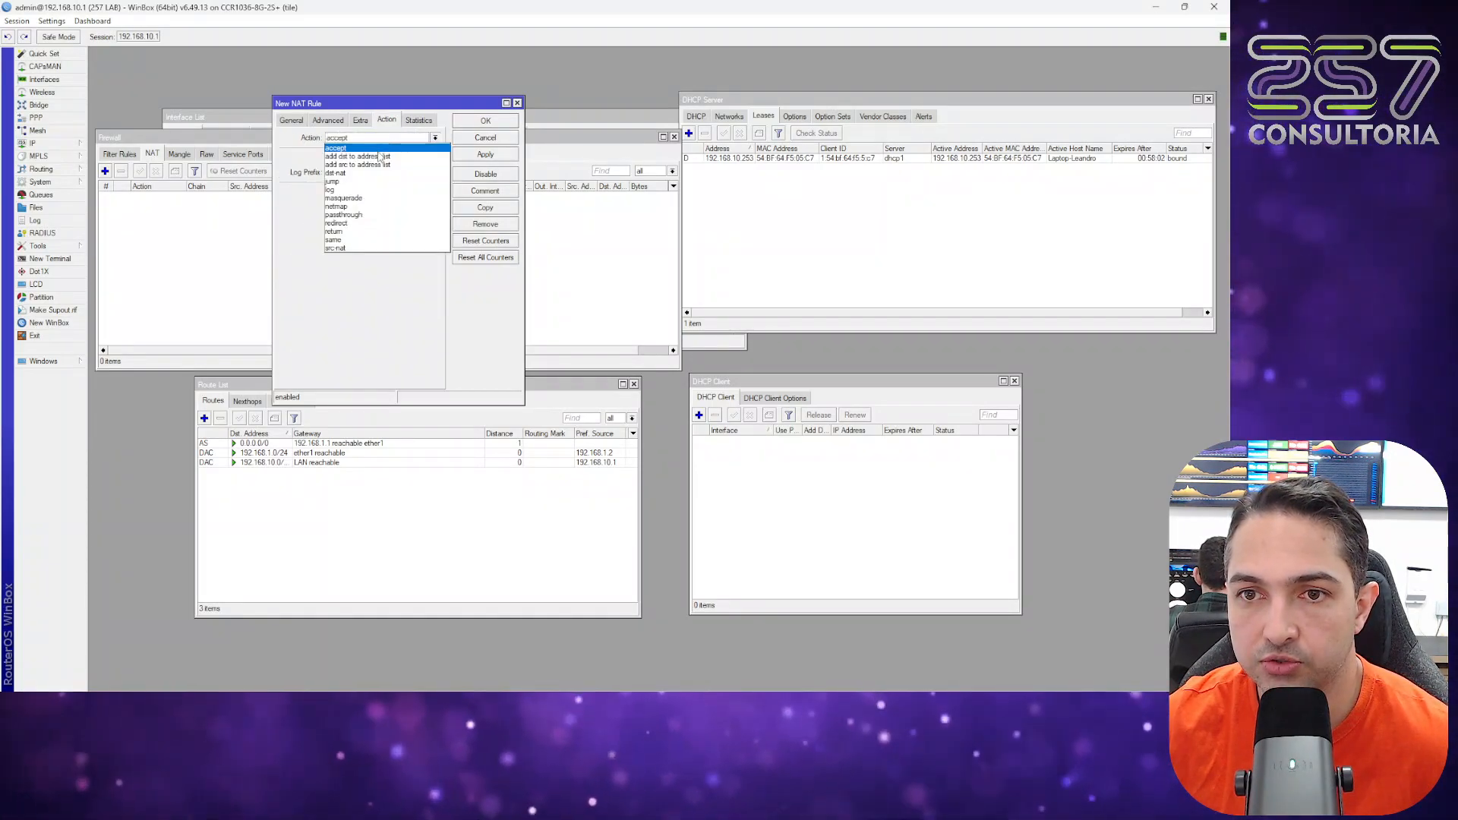
{"action": "left_click", "coordinate": [365, 199]}
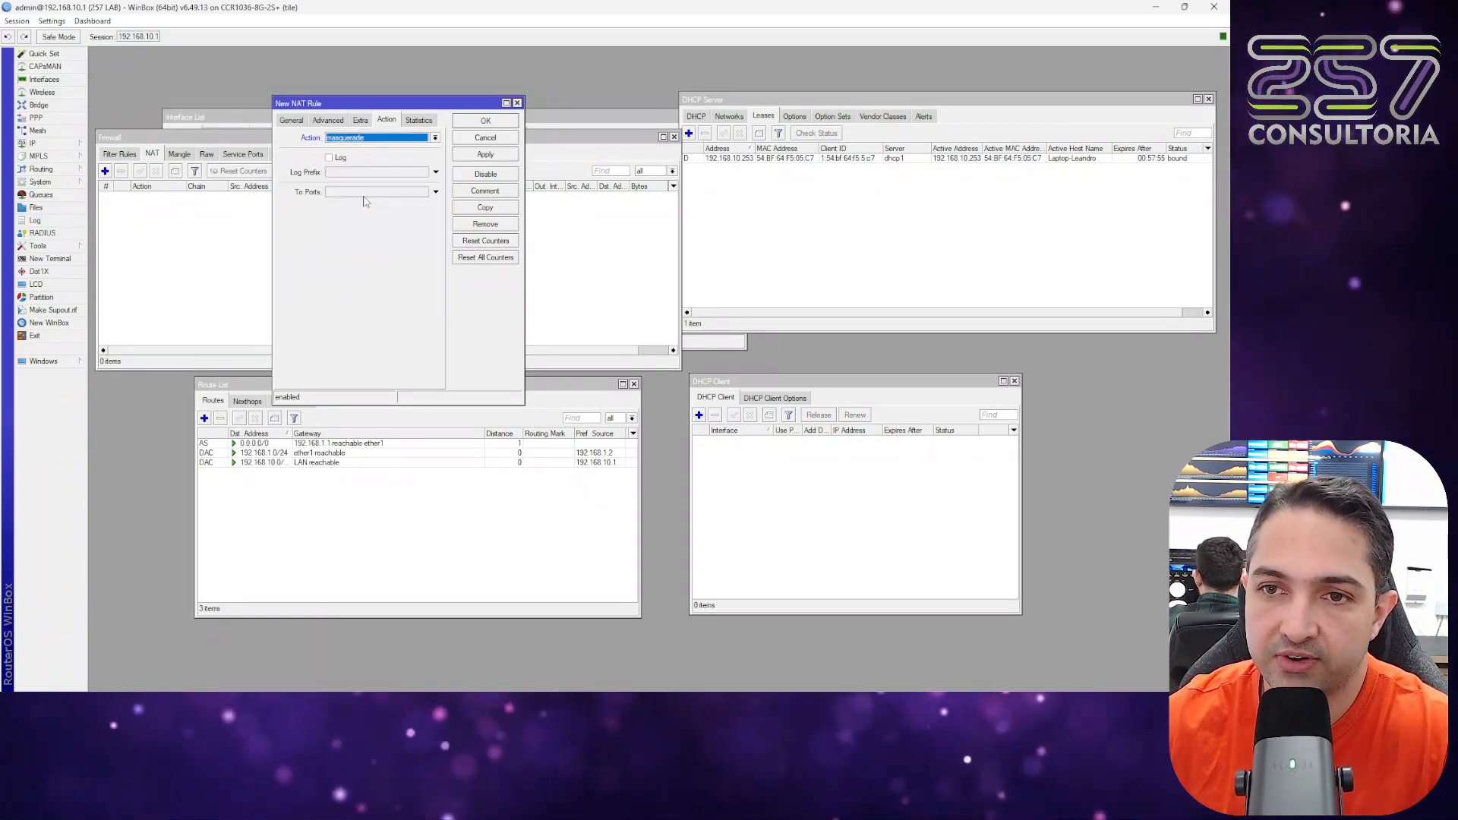
{"action": "left_click", "coordinate": [468, 123]}
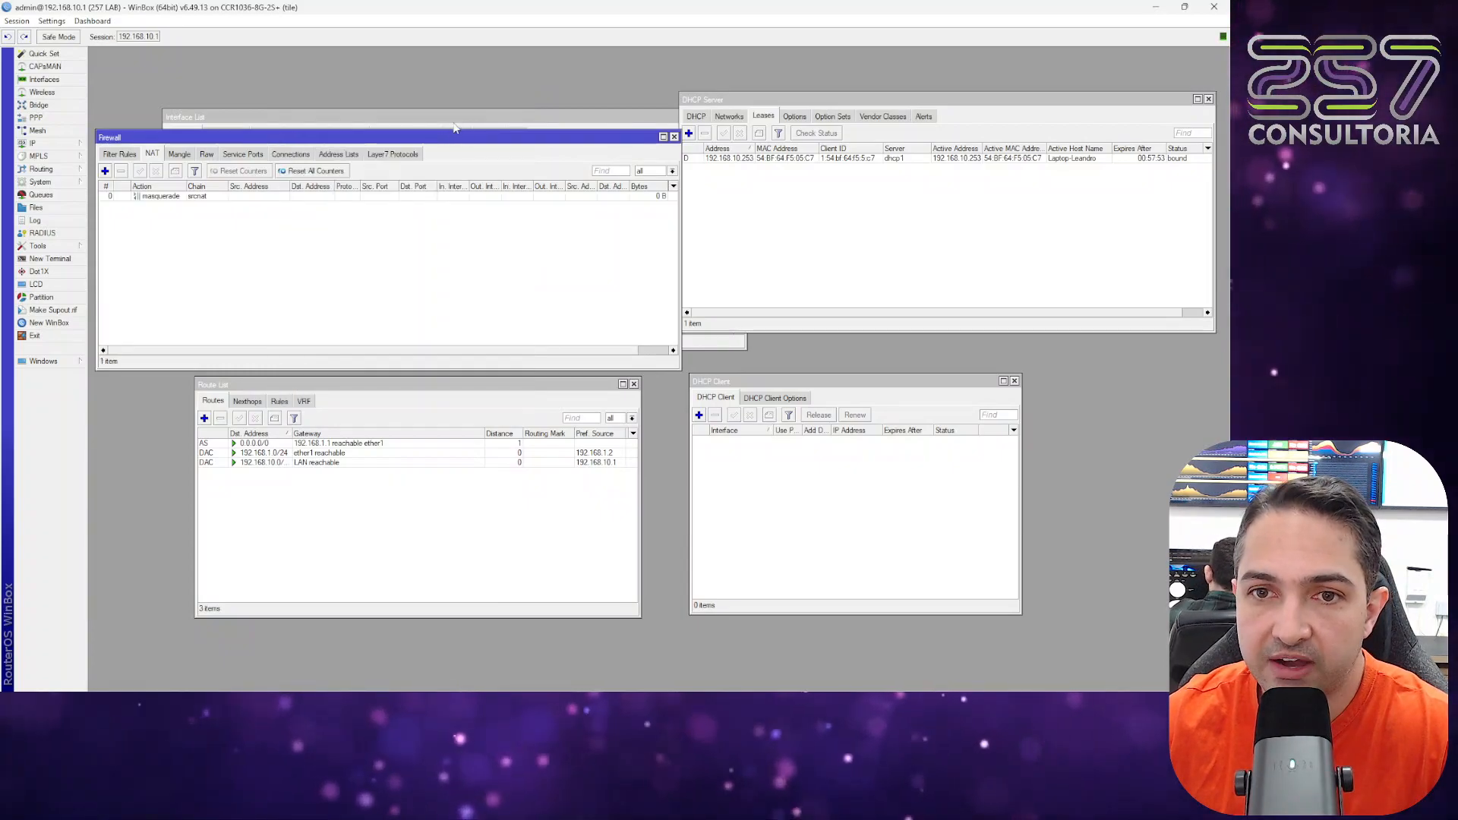
Step: Check the traffic in the interface list, and limit the srcnat masquerade rule to source address 192.168.10.0/24
{"action": "left_click", "coordinate": [393, 119]}
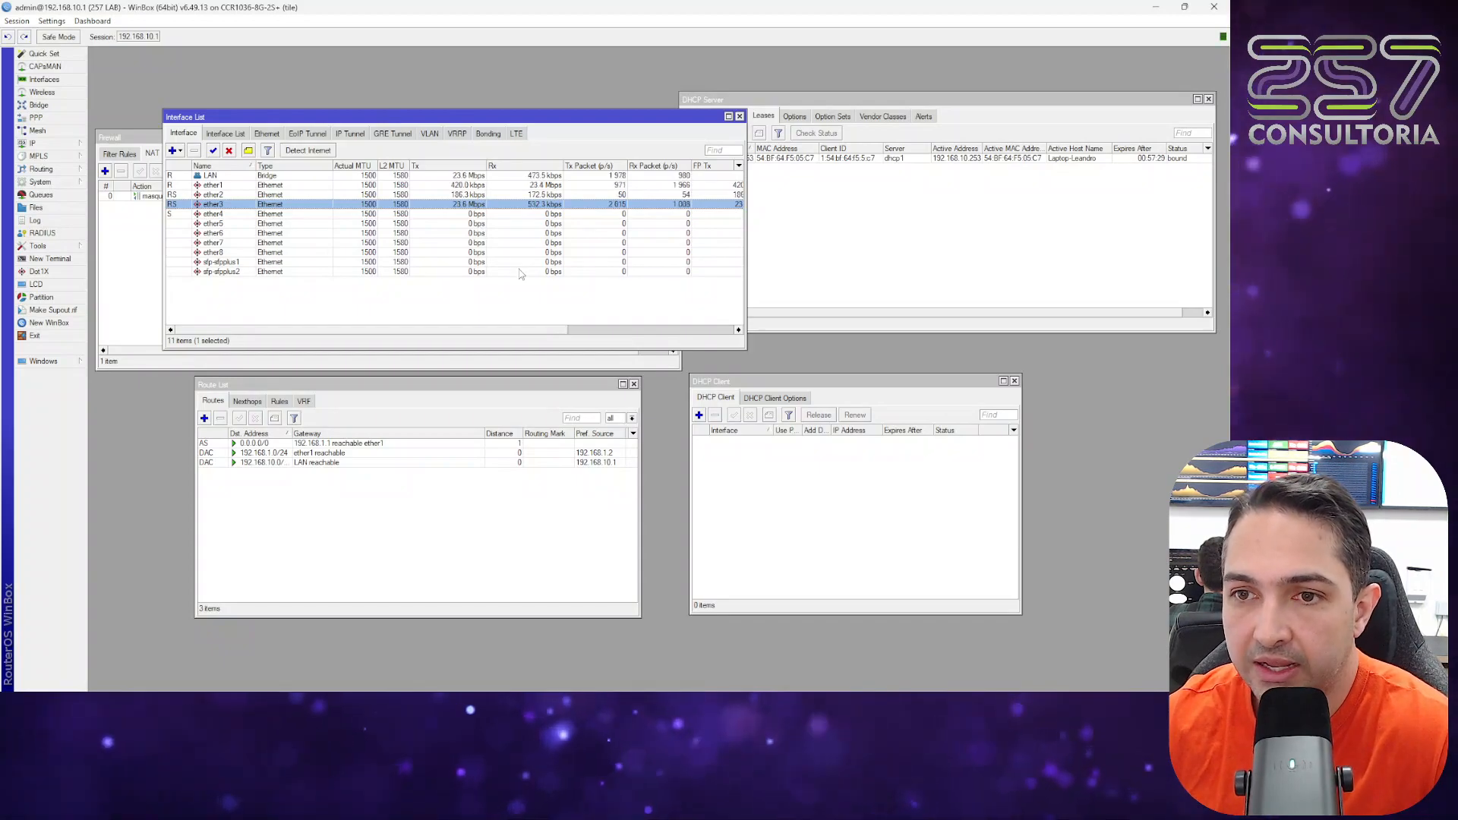
{"action": "left_click", "coordinate": [135, 246]}
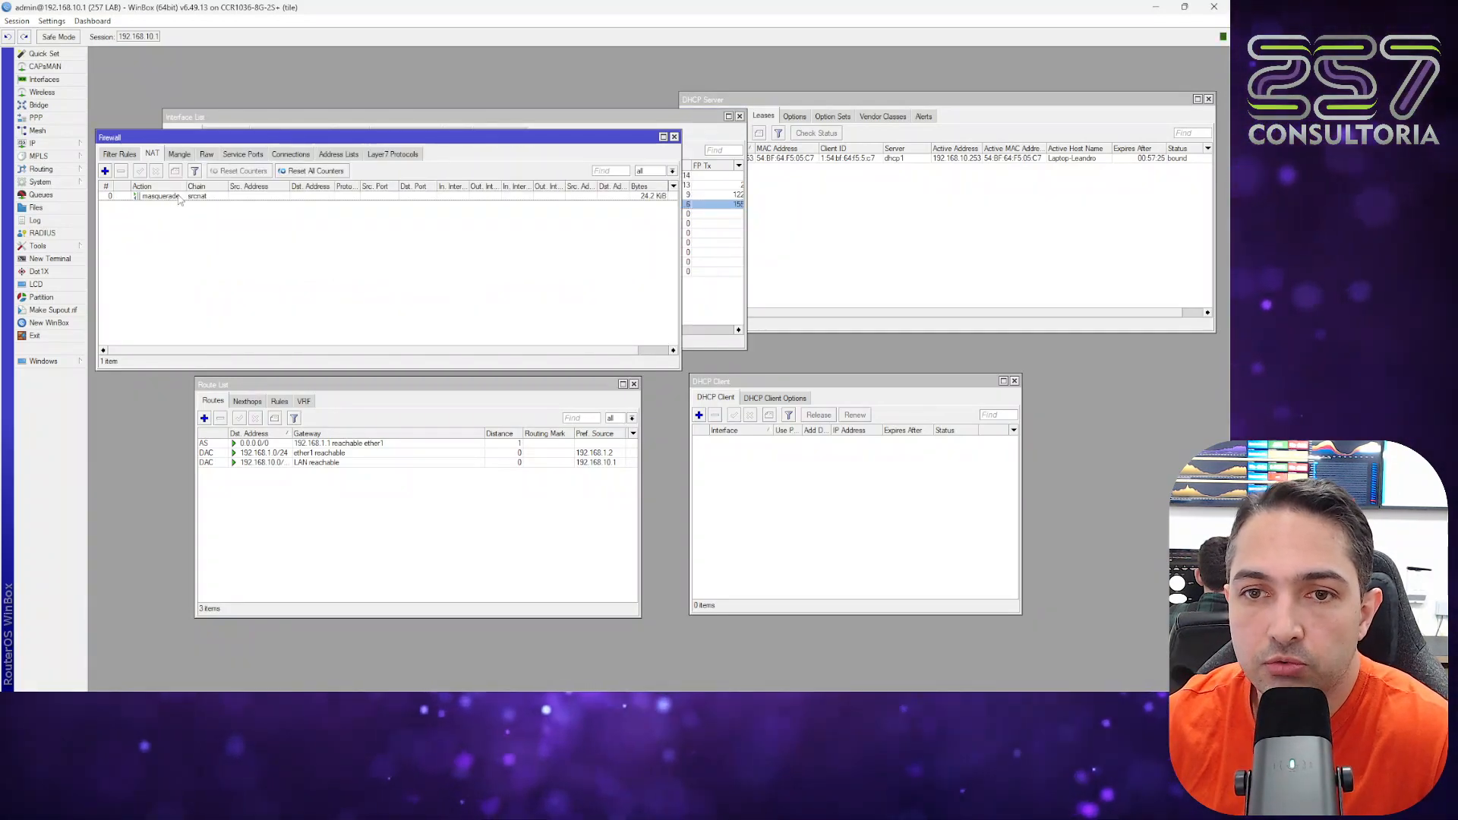
{"action": "double_click", "coordinate": [161, 196]}
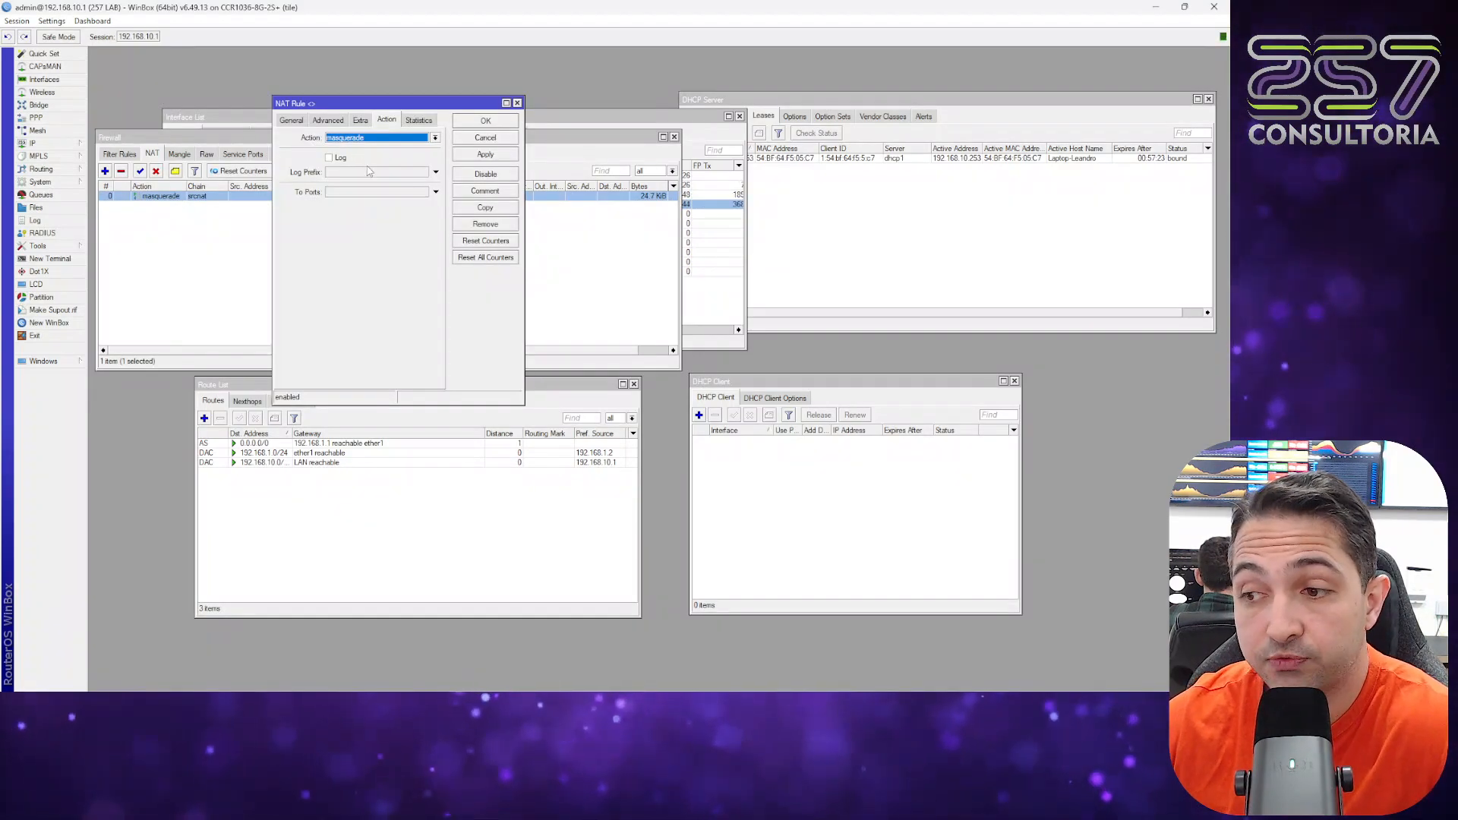
{"action": "left_click", "coordinate": [290, 121]}
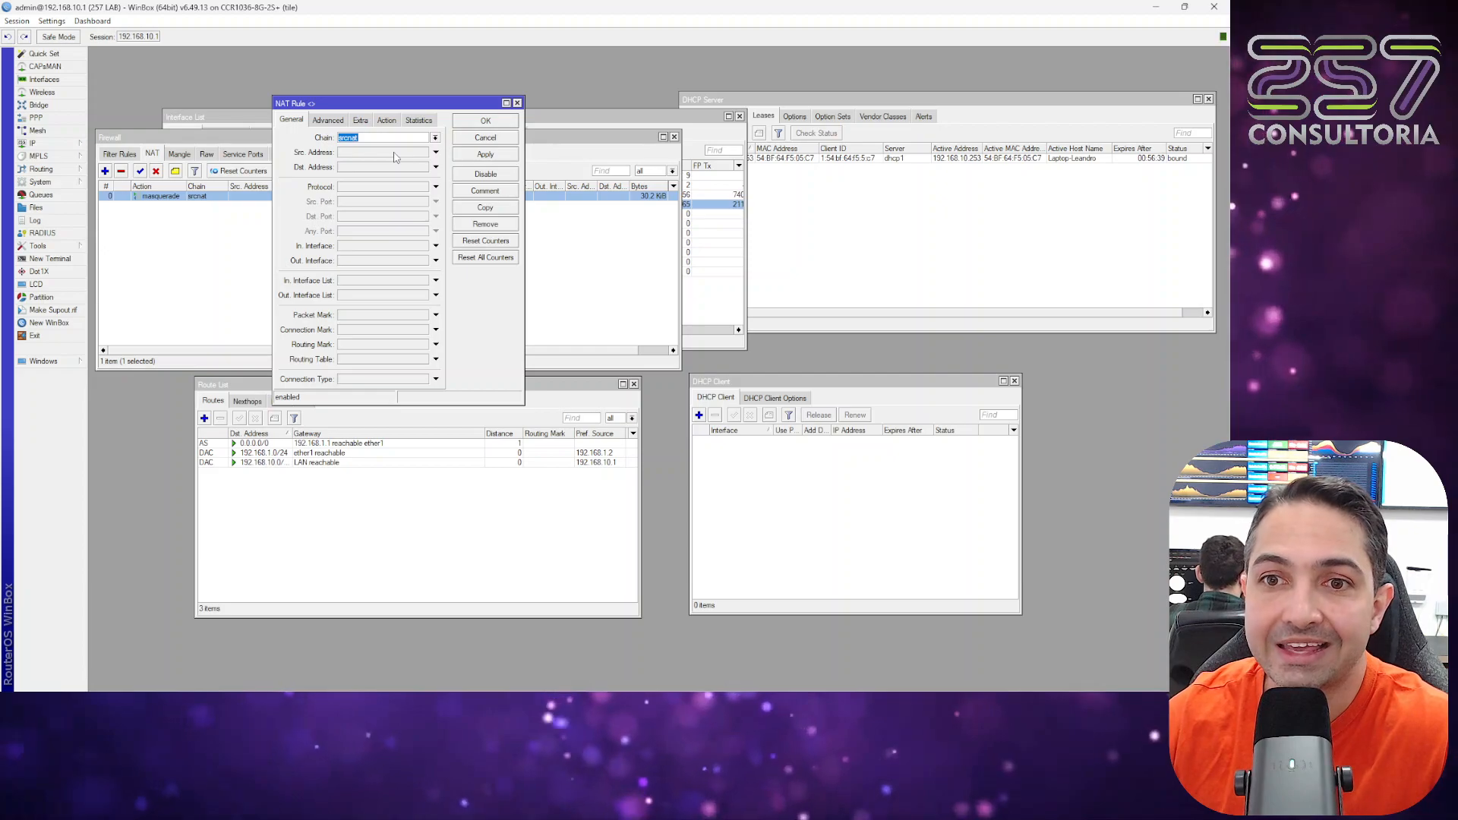
{"action": "left_click", "coordinate": [394, 153]}
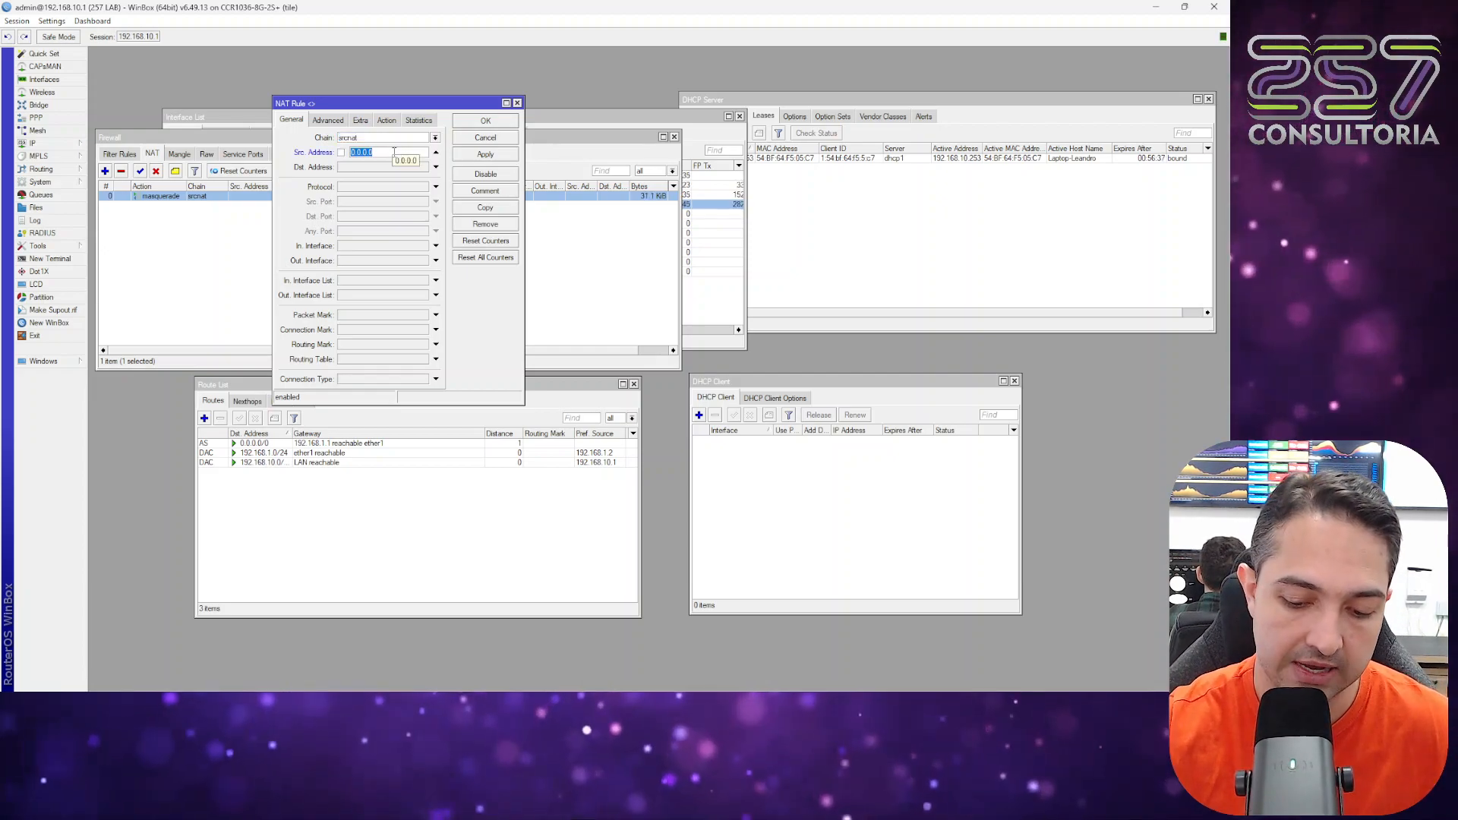
{"action": "type", "text": "192.16"}
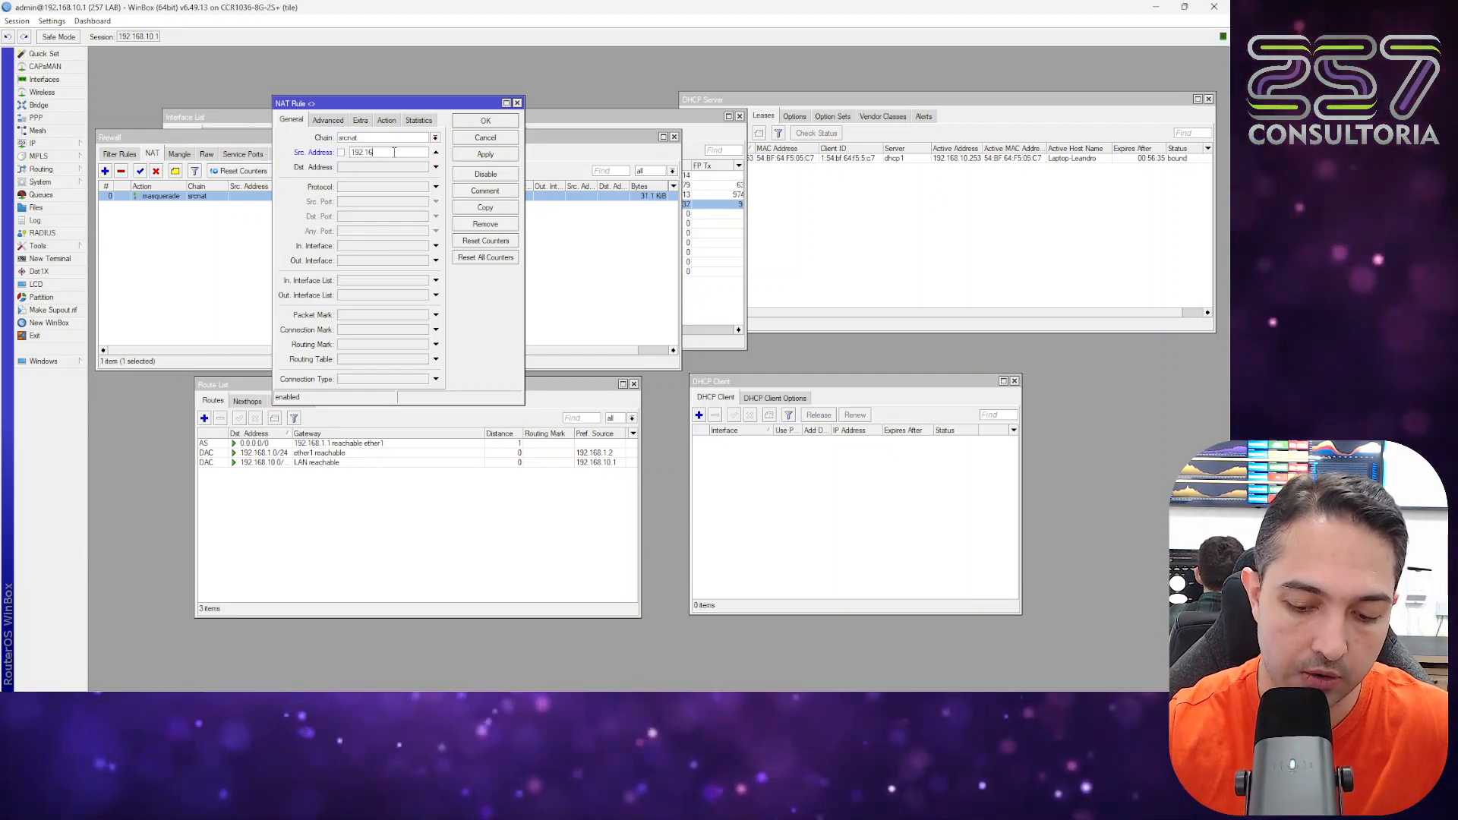
{"action": "type", "text": "8.10.0/"}
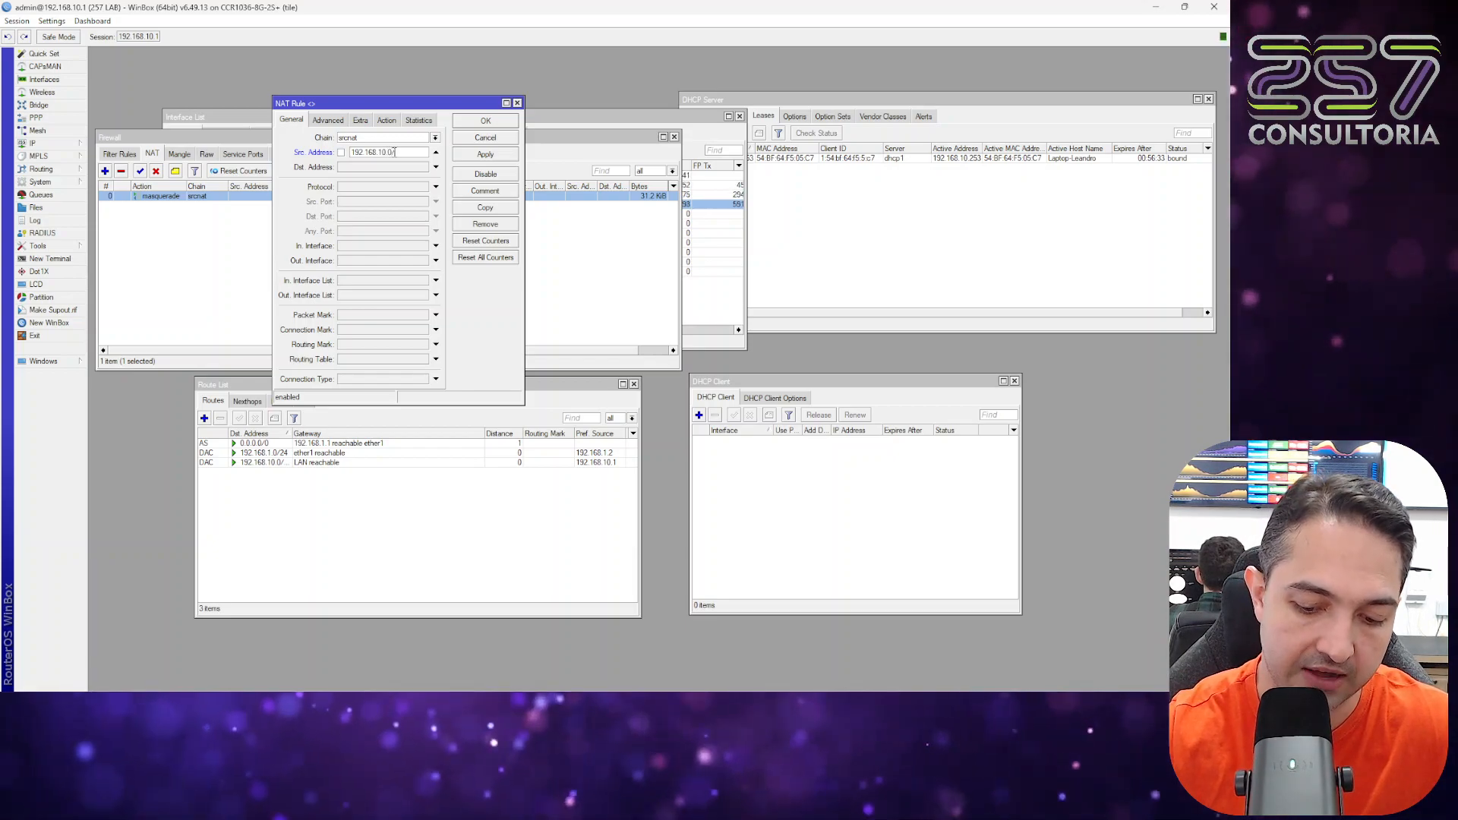
{"action": "type", "text": "24"}
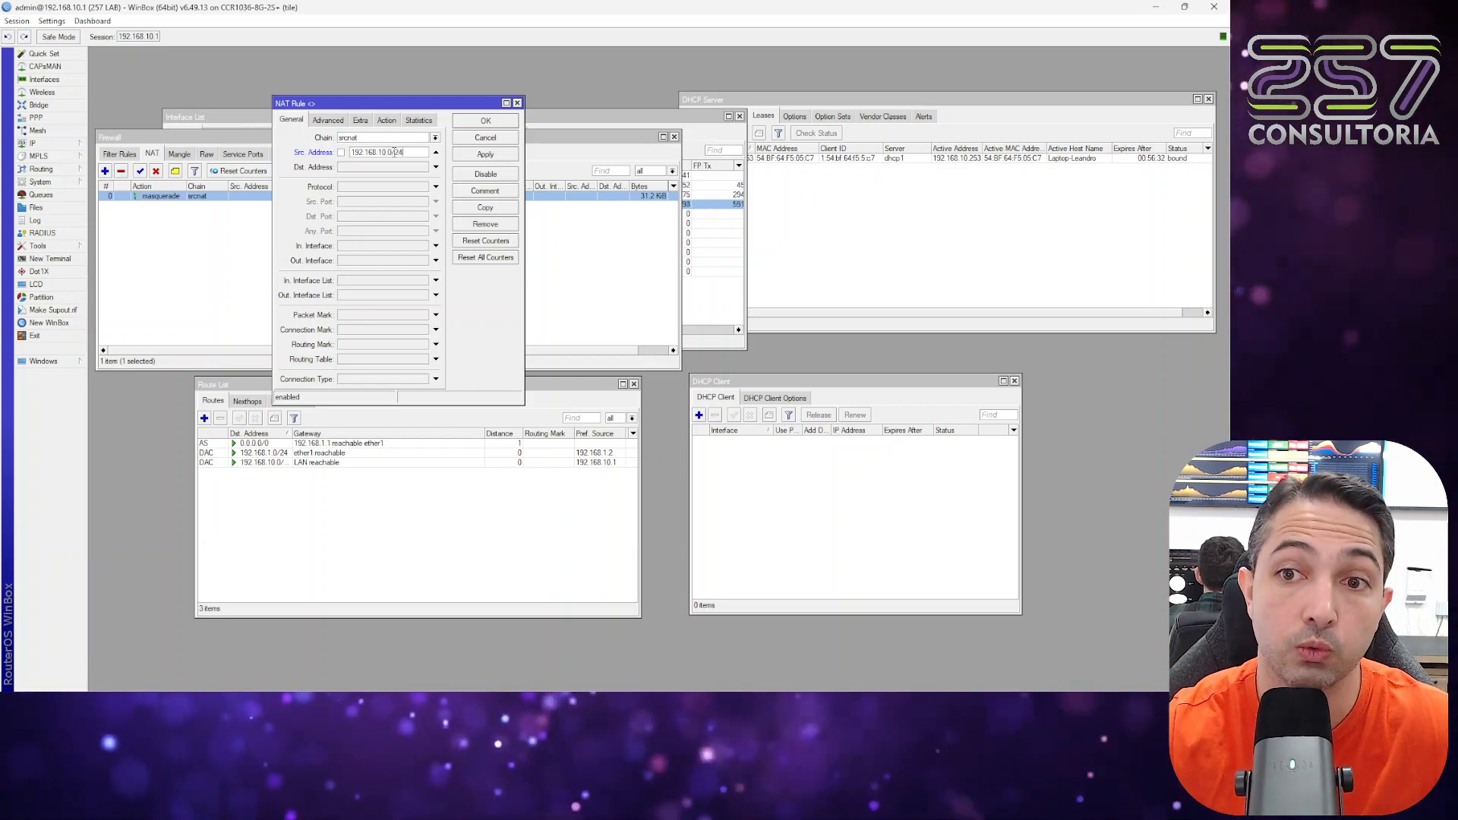
Step: Save the masquerade rule with ether1 as its outgoing interface, and recheck the traffic in the interface list
{"action": "left_click", "coordinate": [354, 262]}
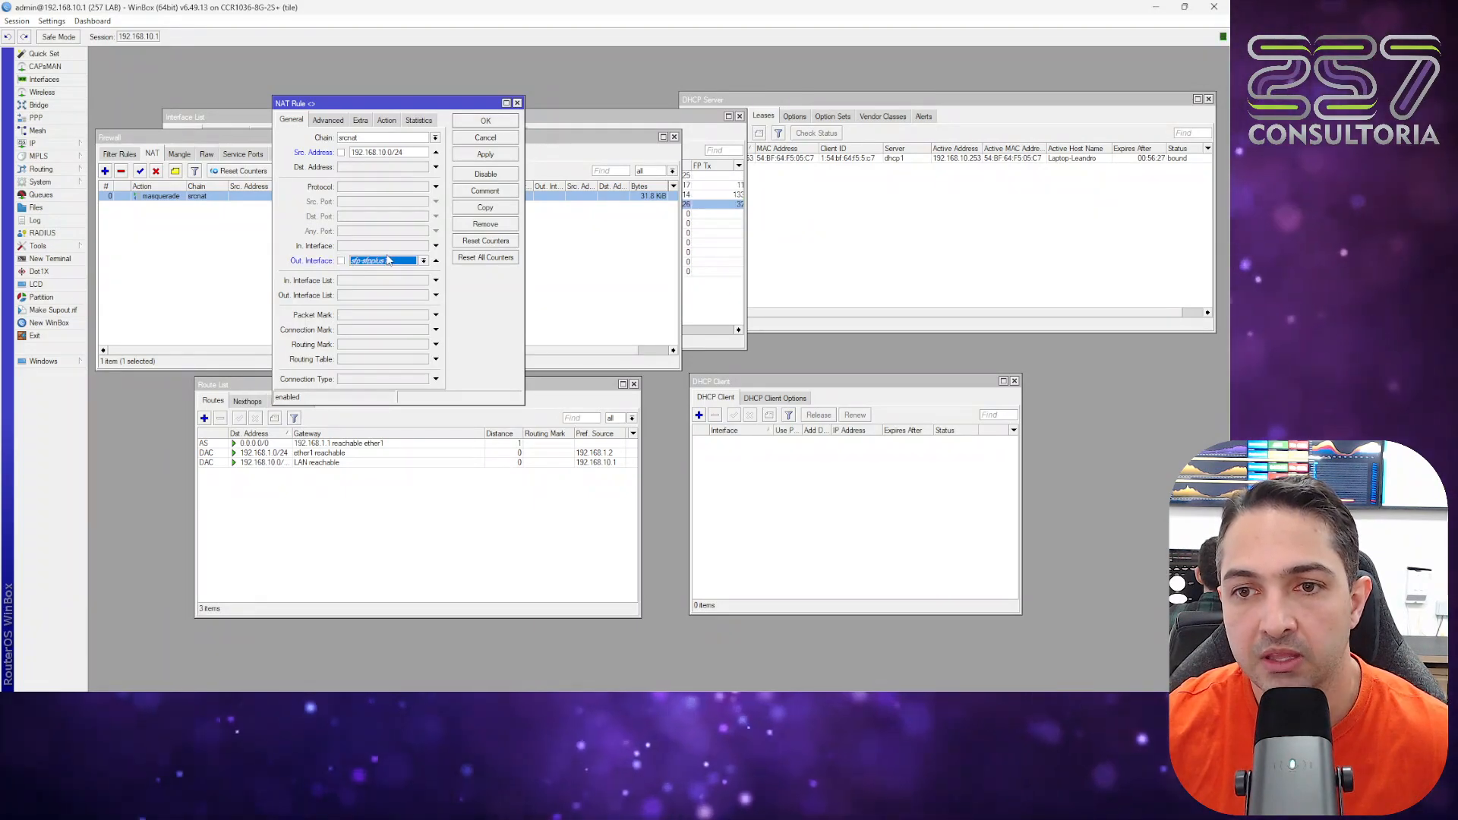
{"action": "left_click", "coordinate": [387, 260]}
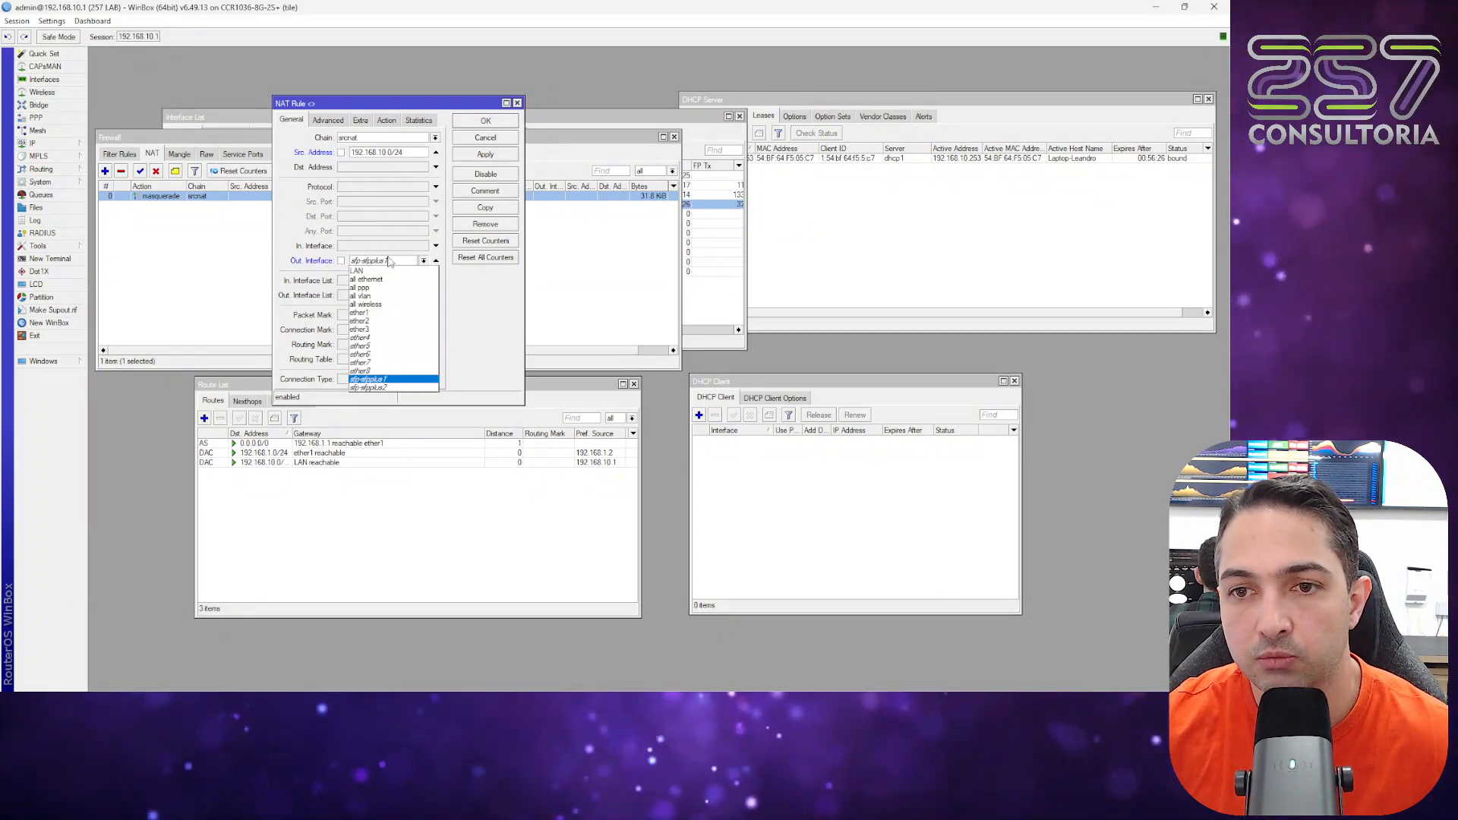
{"action": "left_click", "coordinate": [382, 313]}
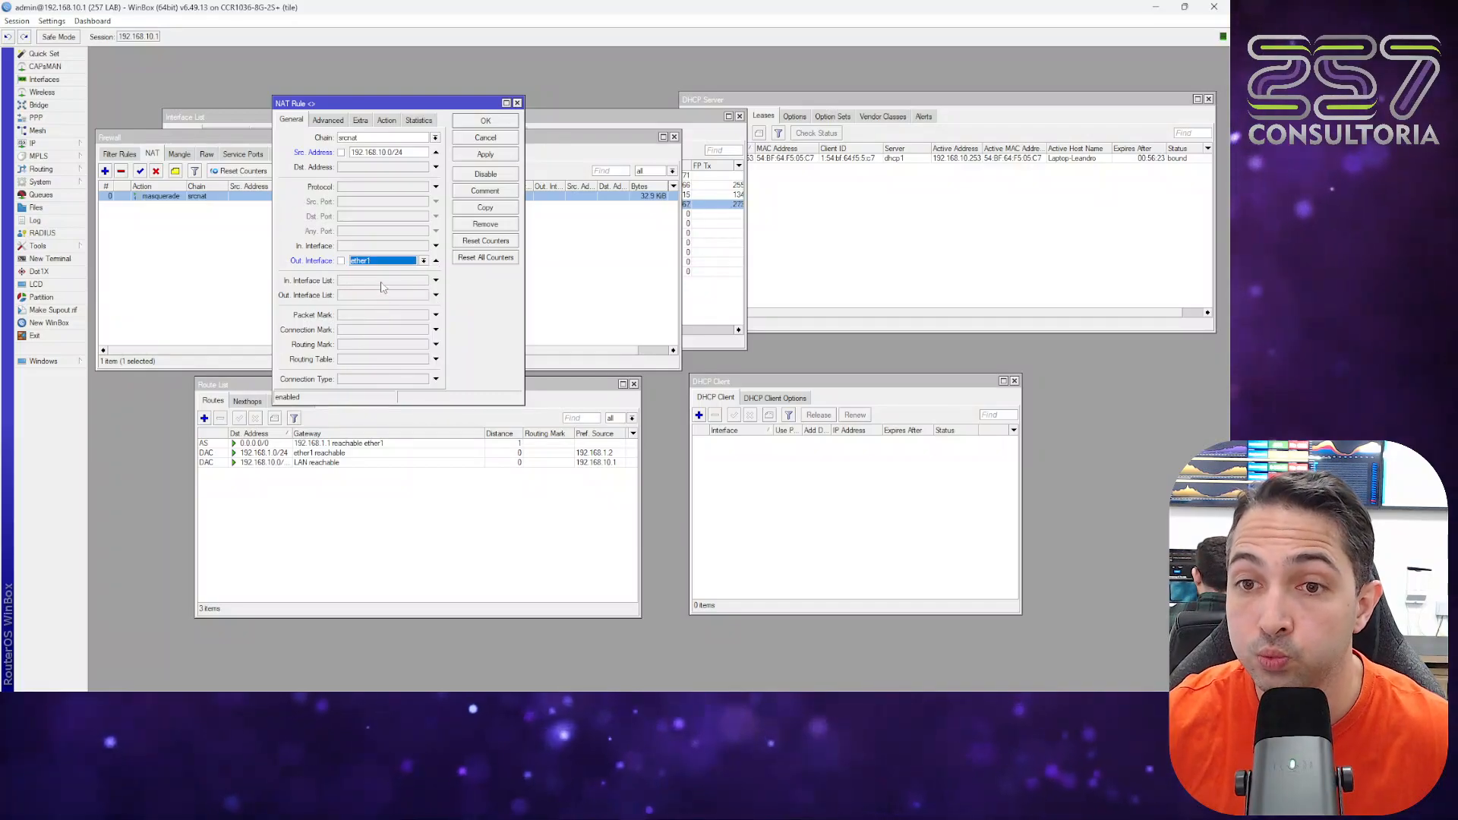
{"action": "left_click", "coordinate": [485, 122]}
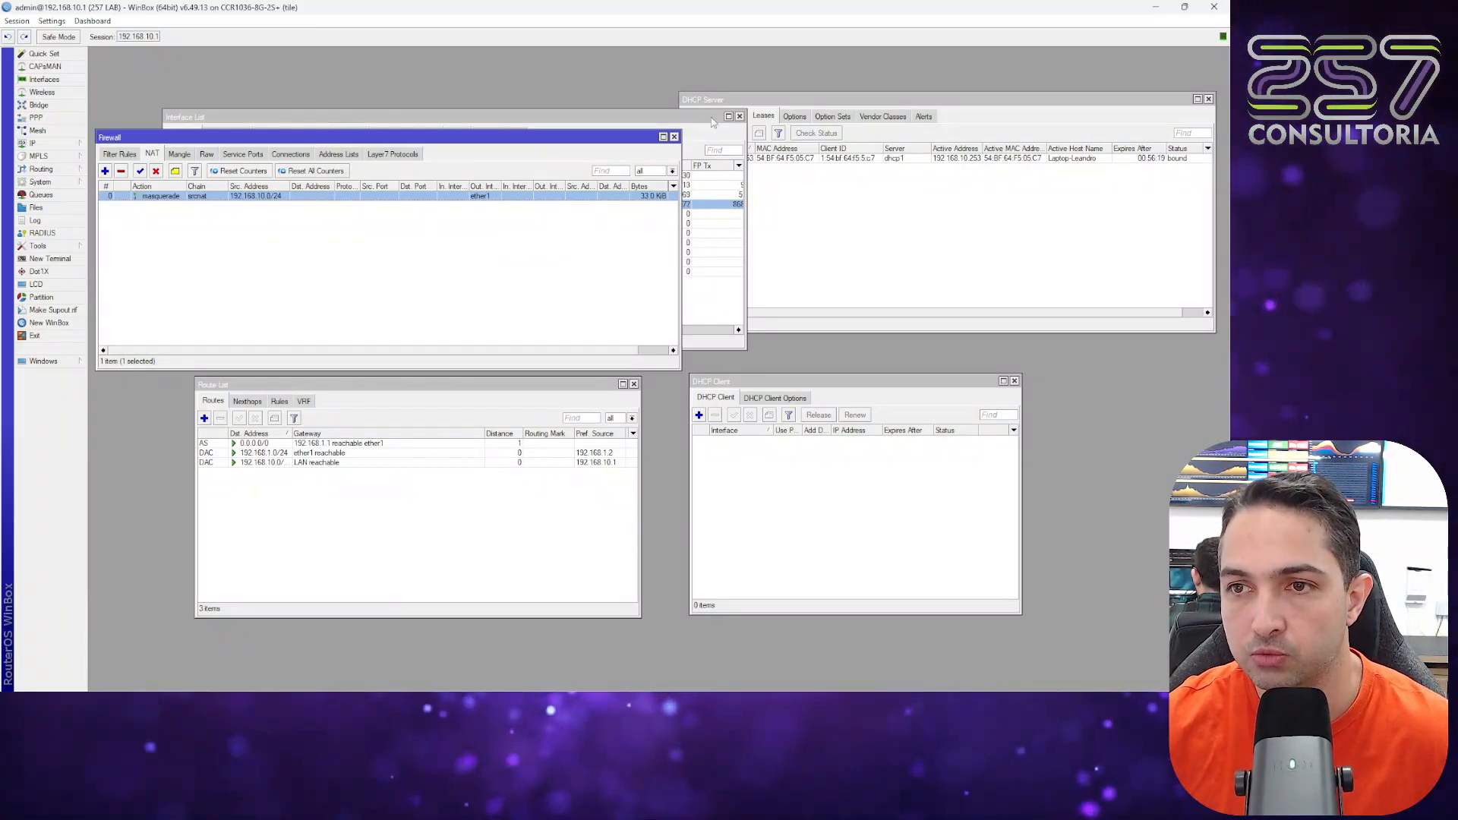
{"action": "left_click", "coordinate": [712, 119]}
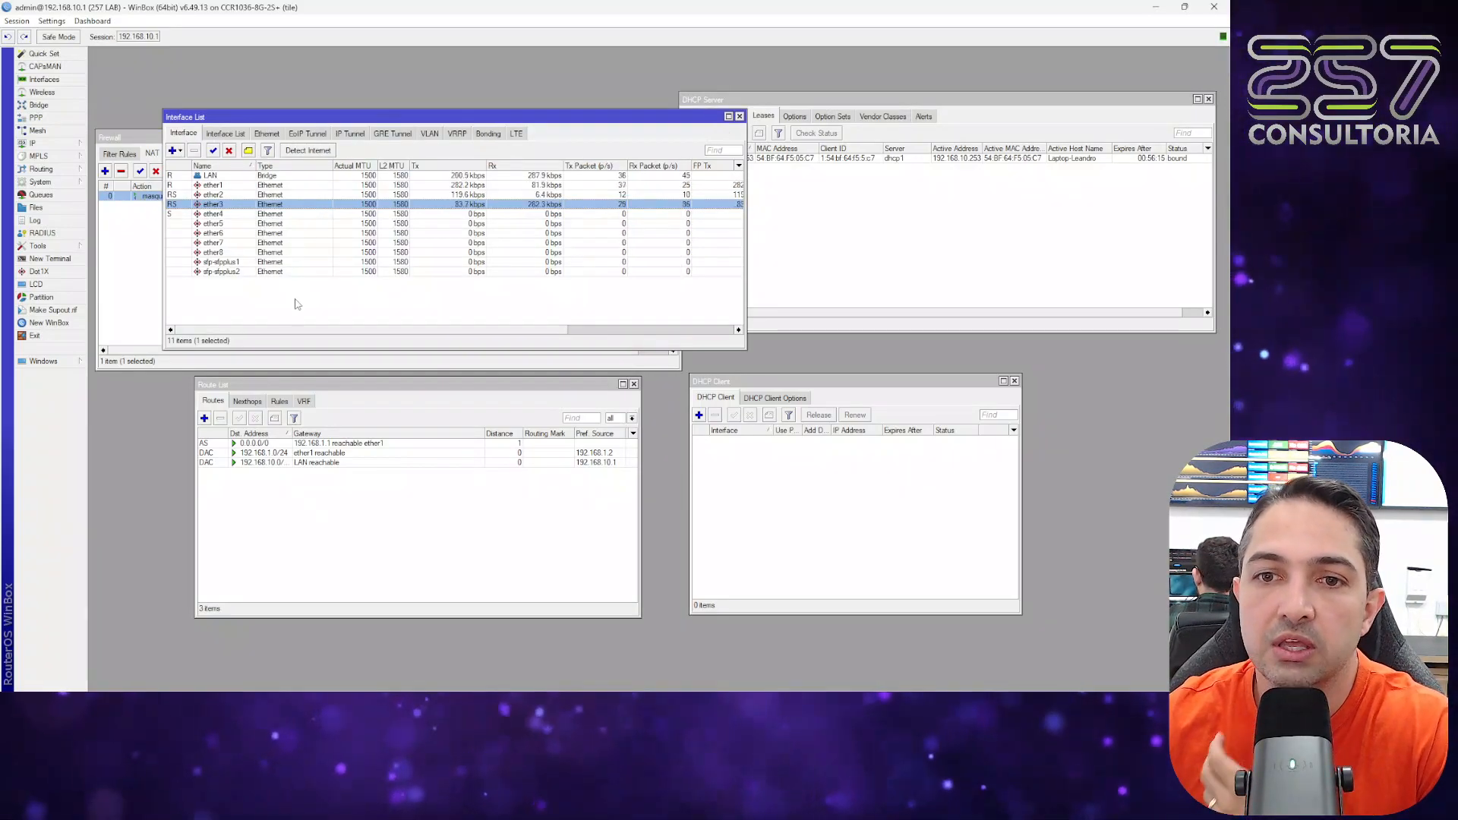
{"action": "left_click", "coordinate": [141, 289]}
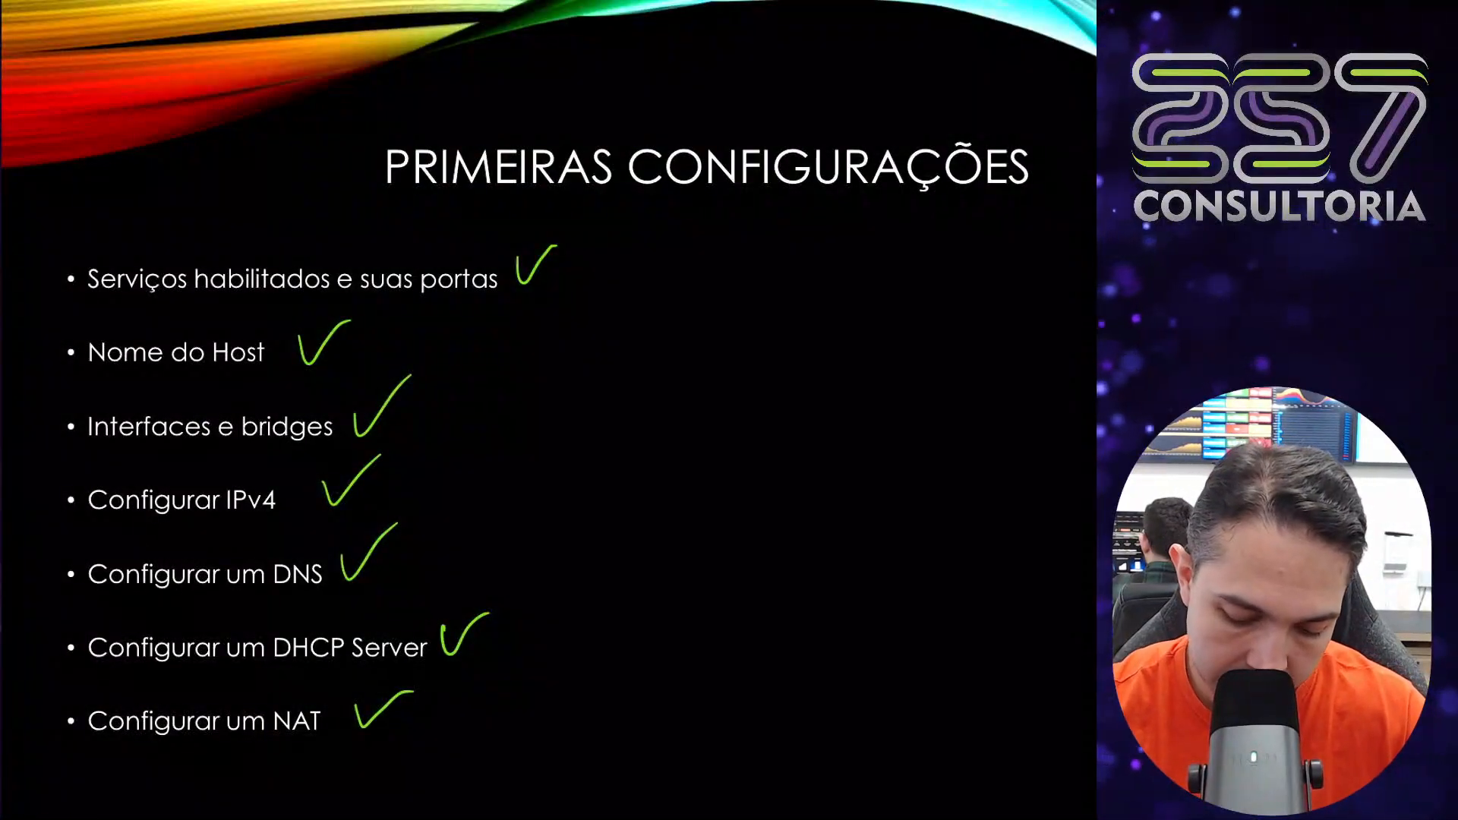
{"action": "key", "text": "Right"}
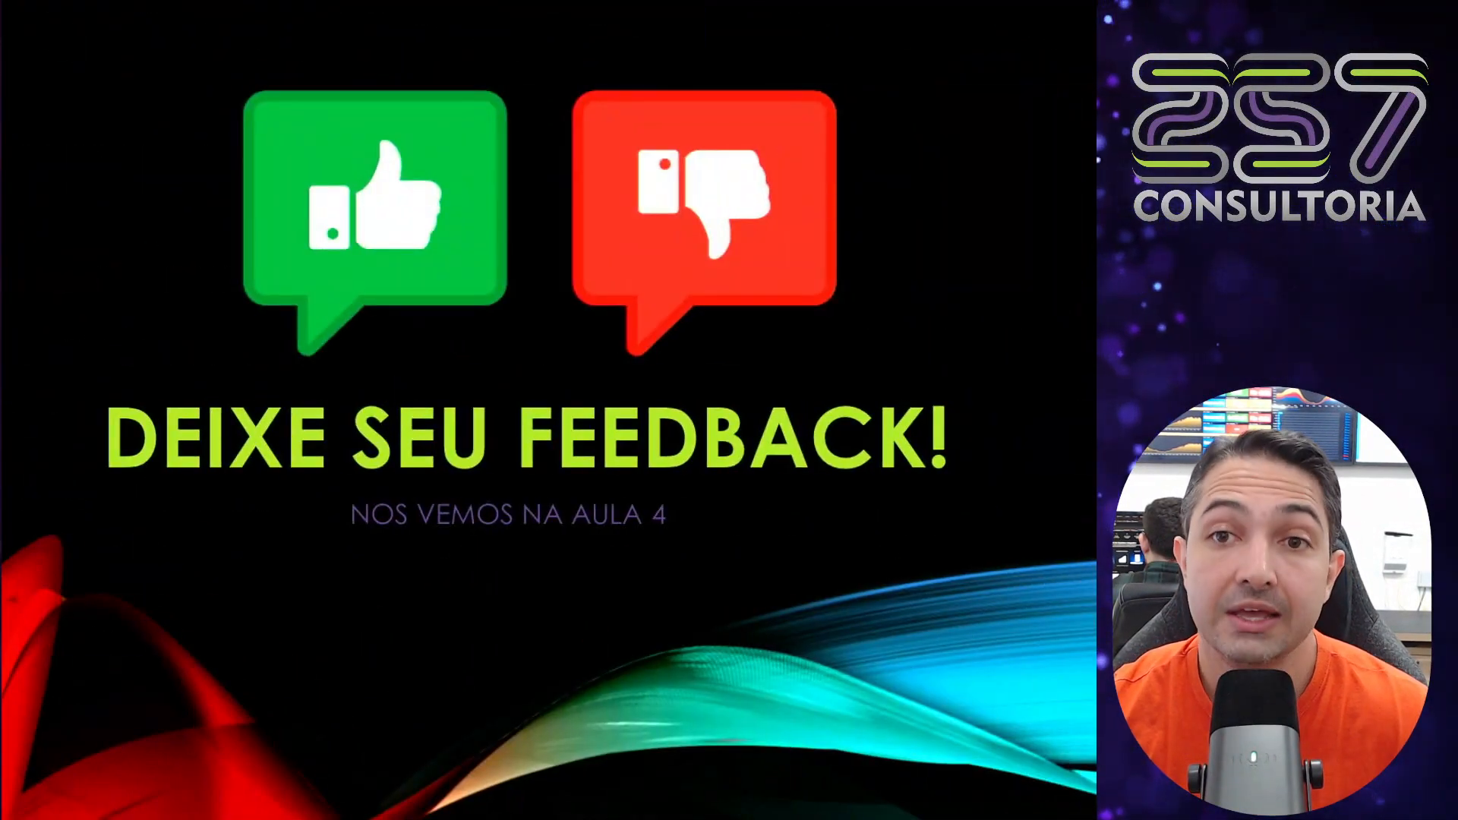